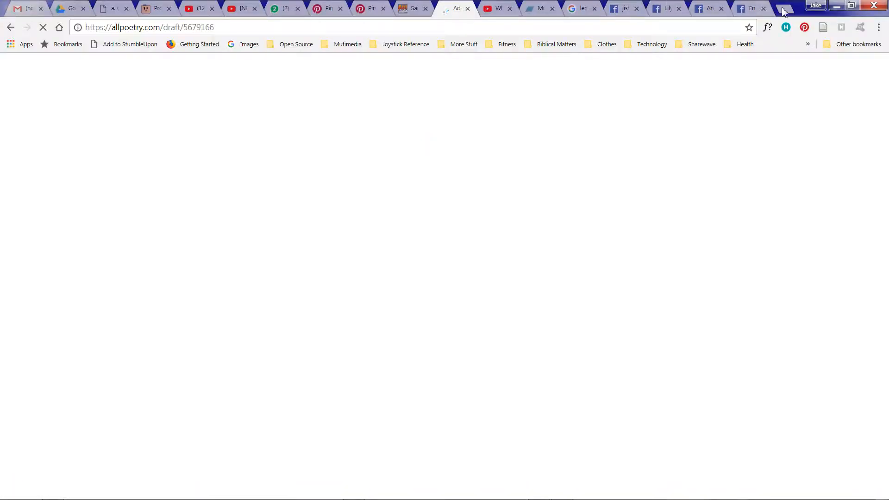
# Step: Search the web for "wooden barrels" in a new browser tab
pyautogui.click(783, 10)
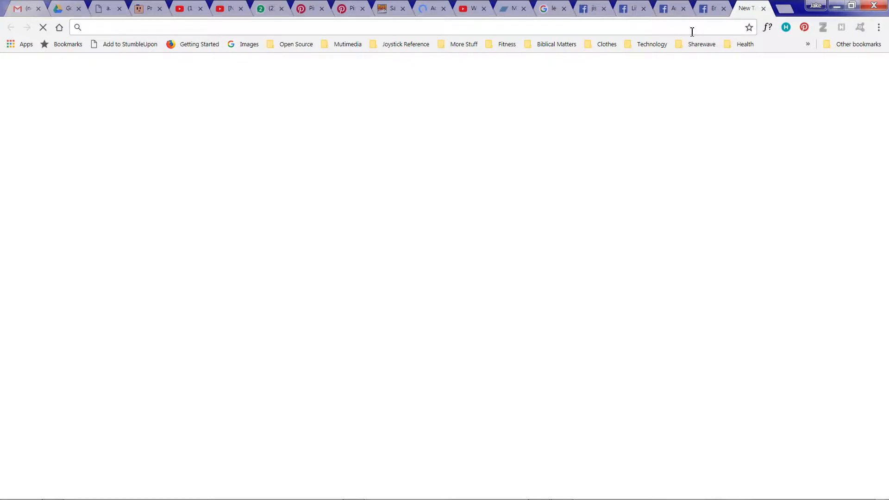
pyautogui.write('wood')
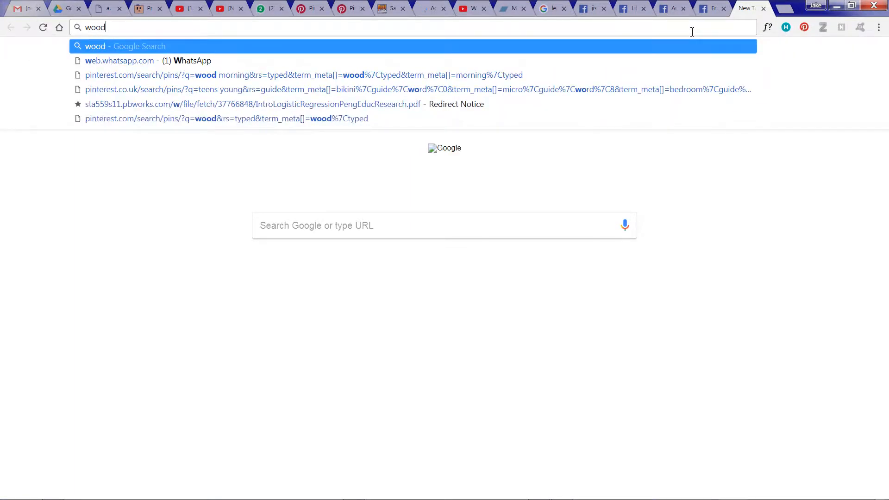
pyautogui.write('en bare')
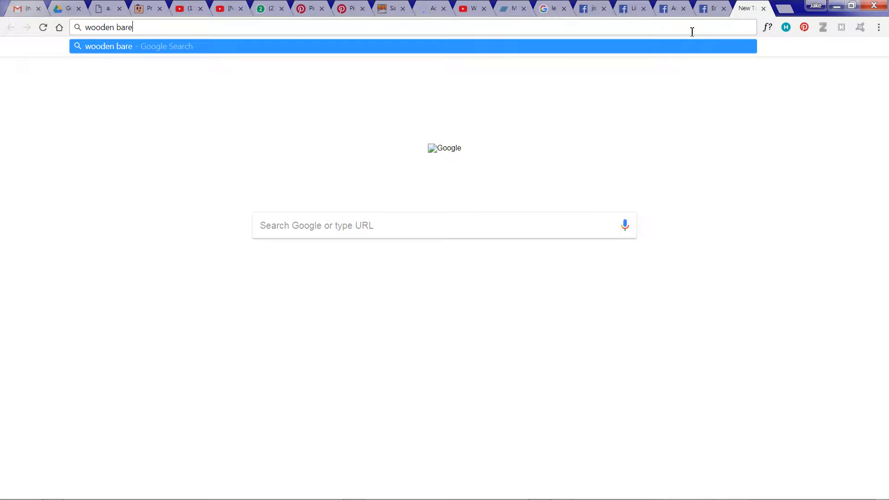
pyautogui.press('BackSpace')
pyautogui.write('rel')
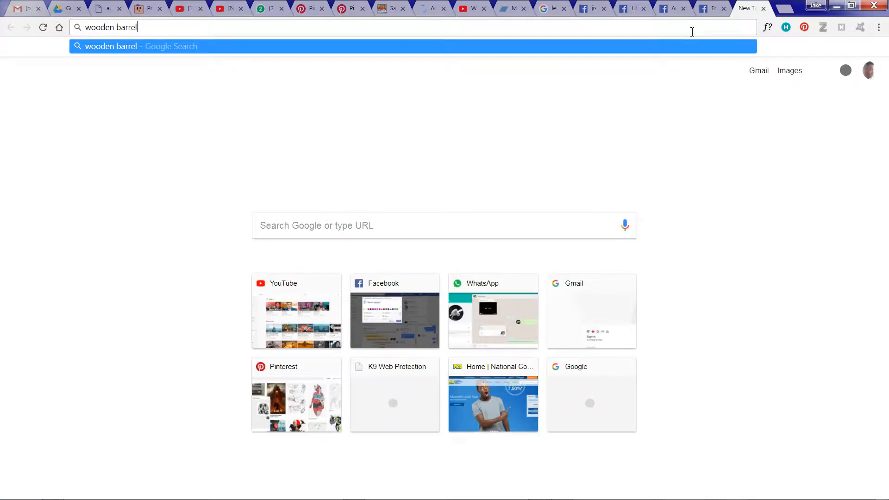
pyautogui.write('s')
pyautogui.press('Return')
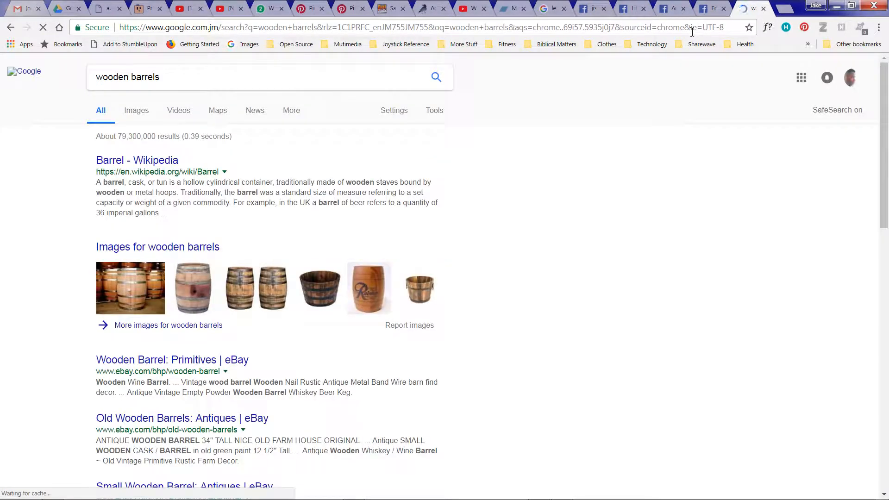
# Step: Browse the image results for wooden barrels and preview the pair of barrels and the Wikipedia barrel photo as references
pyautogui.click(119, 278)
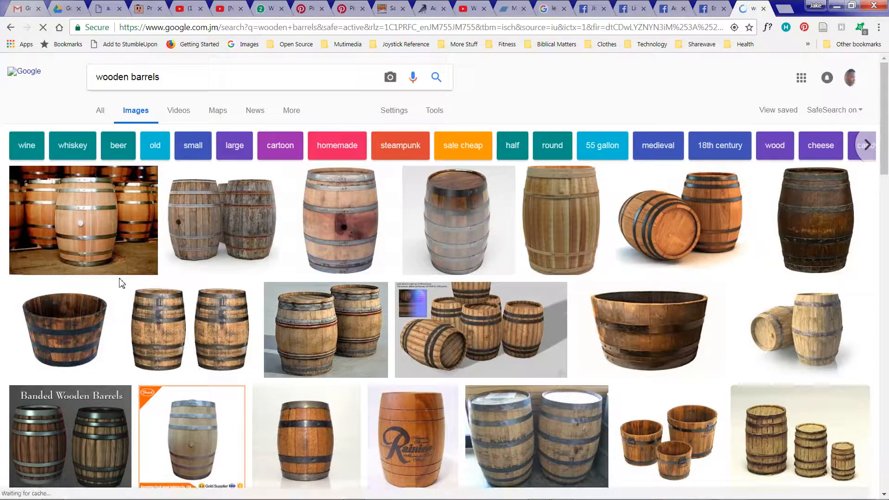
pyautogui.click(323, 334)
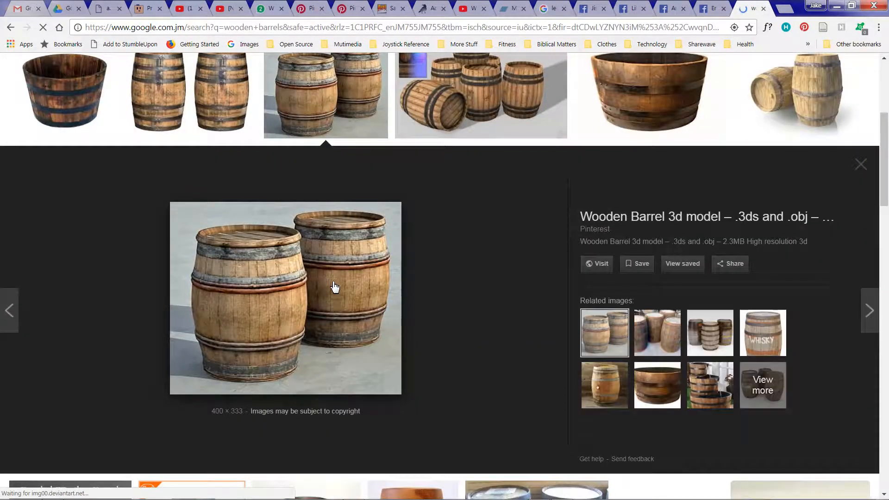
pyautogui.scroll(4, 136, 95)
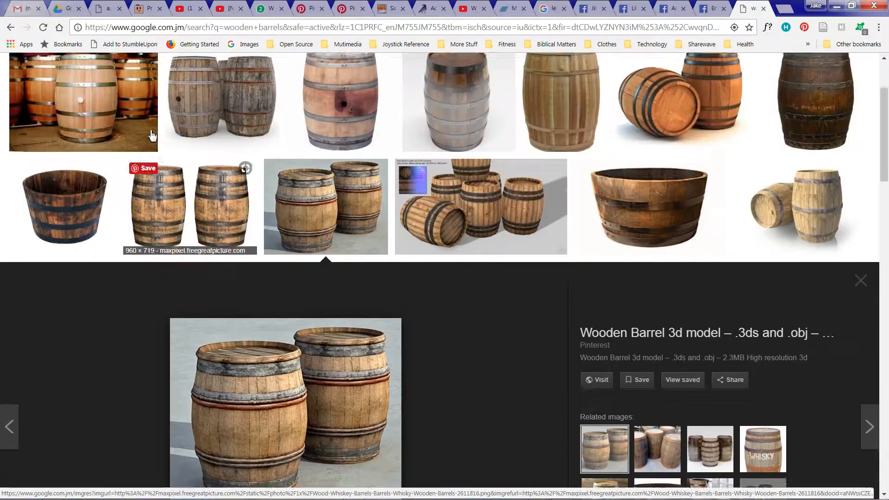
pyautogui.click(91, 141)
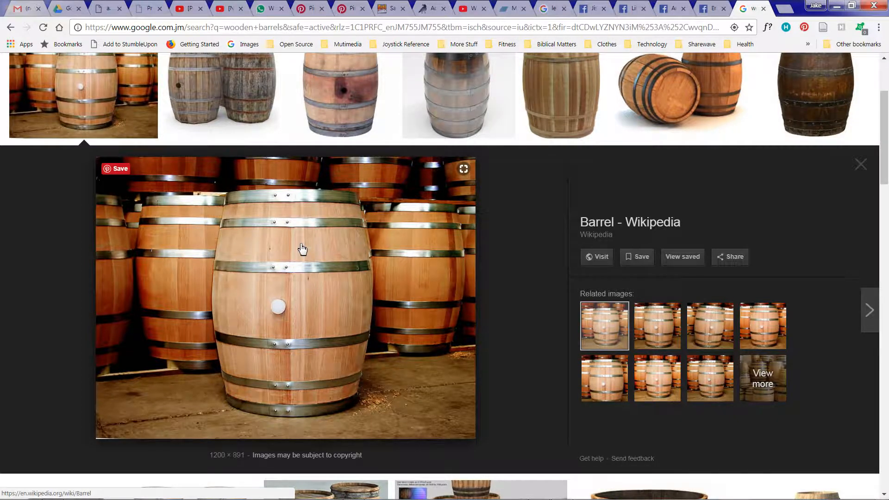
# Step: Switch to Blender and add an Array modifier to the default cube
pyautogui.moveTo(354, 490)
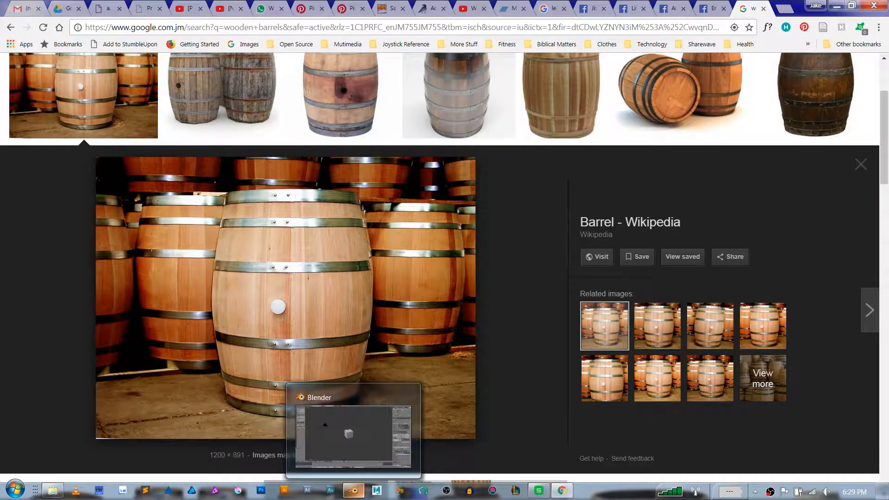
pyautogui.click(356, 489)
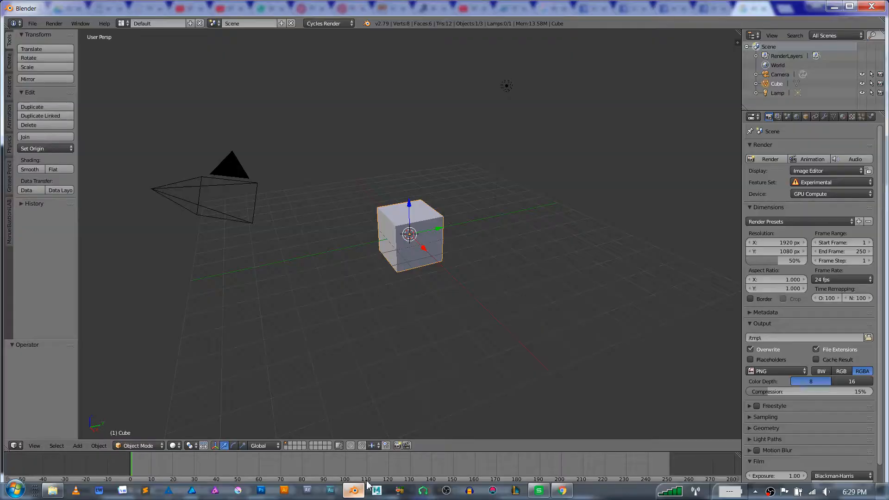
pyautogui.scroll(4, 477, 238)
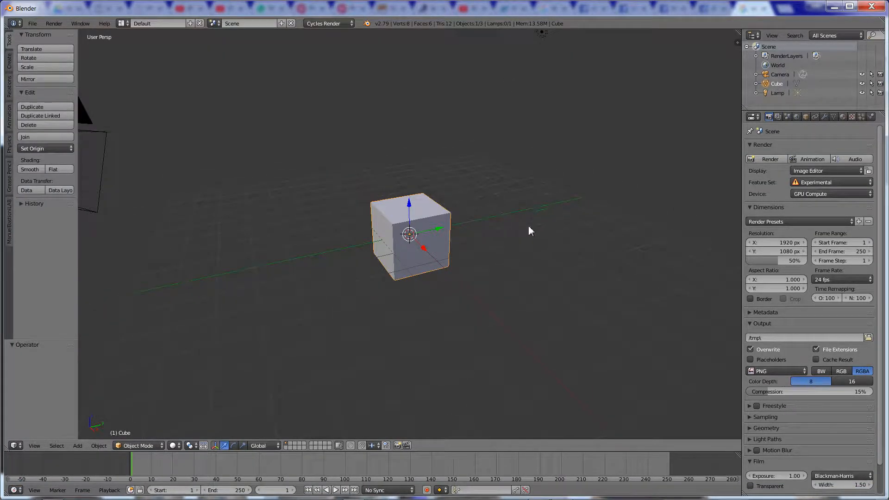
pyautogui.moveTo(493, 253); pyautogui.dragTo(462, 260, button='middle')
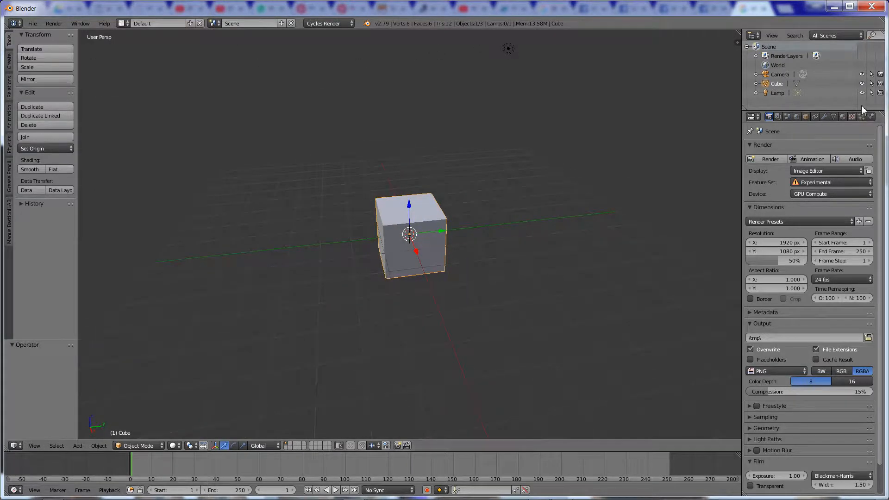
pyautogui.click(823, 117)
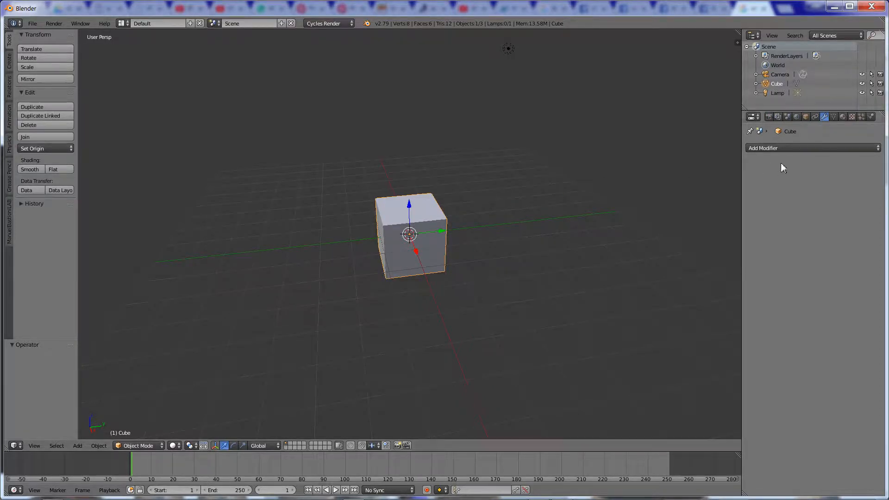
pyautogui.click(795, 148)
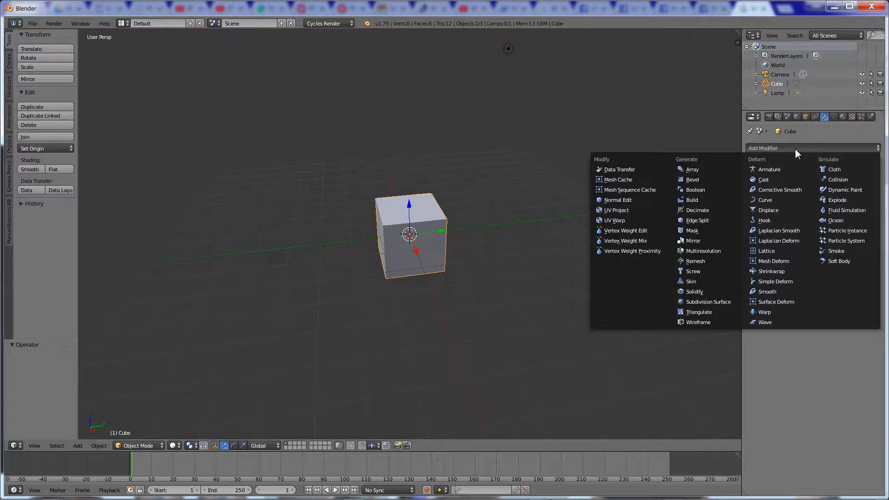
pyautogui.click(708, 170)
pyautogui.moveTo(308, 310); pyautogui.dragTo(397, 299, button='middle')
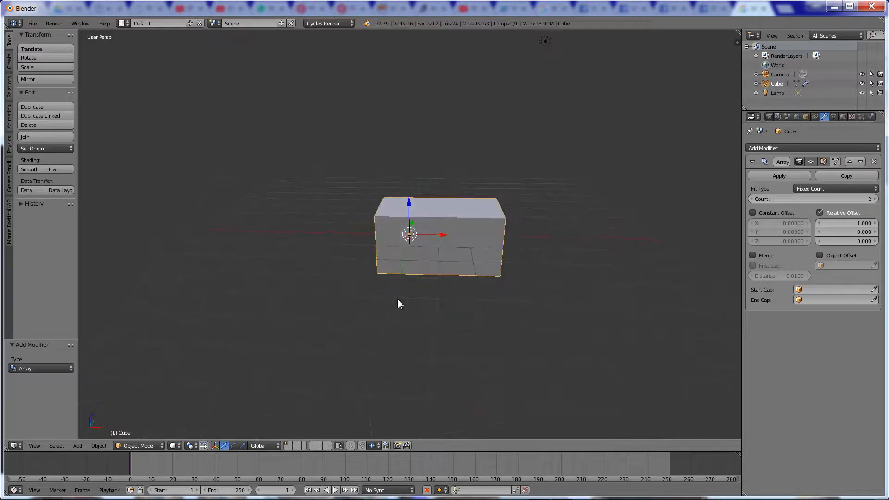
# Step: Set the Array modifier's count to 2 and its relative X offset to 1.100 to separate the two cubes
pyautogui.click(753, 200)
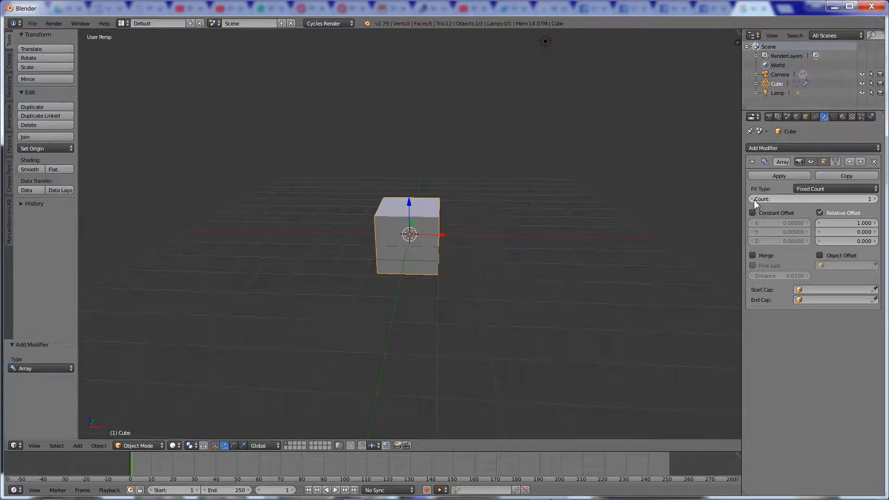
pyautogui.click(876, 200)
pyautogui.moveTo(845, 223)
pyautogui.mouseDown()
pyautogui.moveTo(861, 222)
pyautogui.moveTo(852, 223)
pyautogui.mouseUp()
pyautogui.moveTo(609, 268); pyautogui.dragTo(661, 280, button='middle')
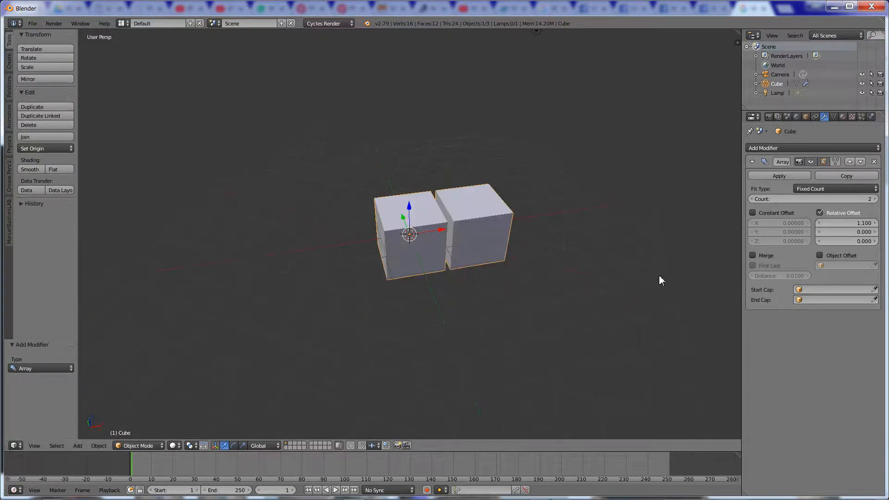
# Step: Set the Array modifier's relative Z offset to 0.070, keeping the X offset at 1.100
pyautogui.moveTo(846, 232)
pyautogui.mouseDown()
pyautogui.moveTo(870, 232)
pyautogui.moveTo(846, 232)
pyautogui.moveTo(845, 242)
pyautogui.mouseUp()
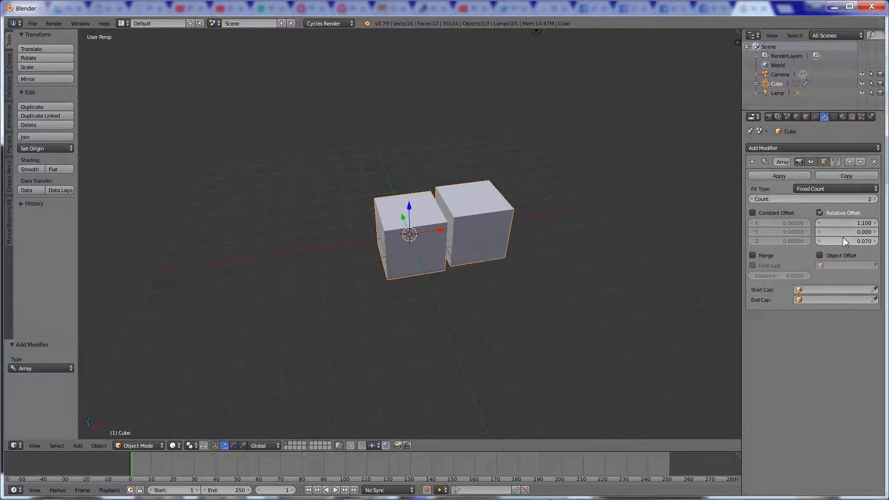
pyautogui.click(854, 224)
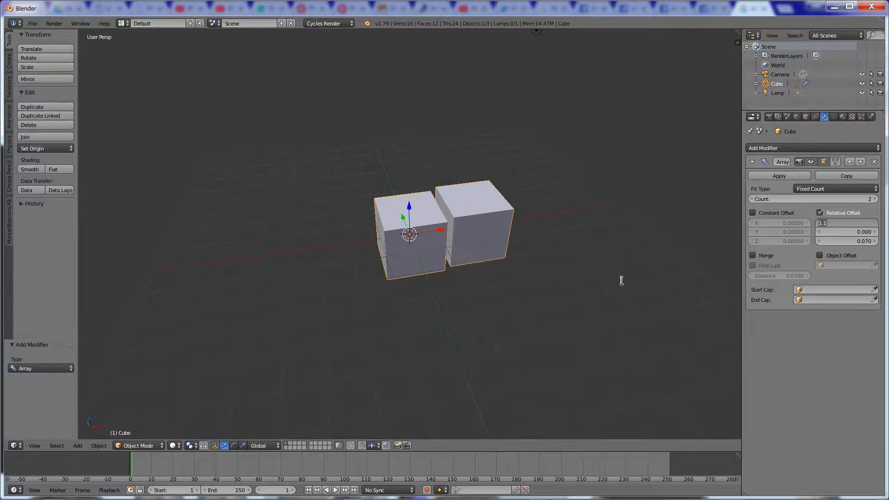
pyautogui.press('Return')
pyautogui.click(859, 242)
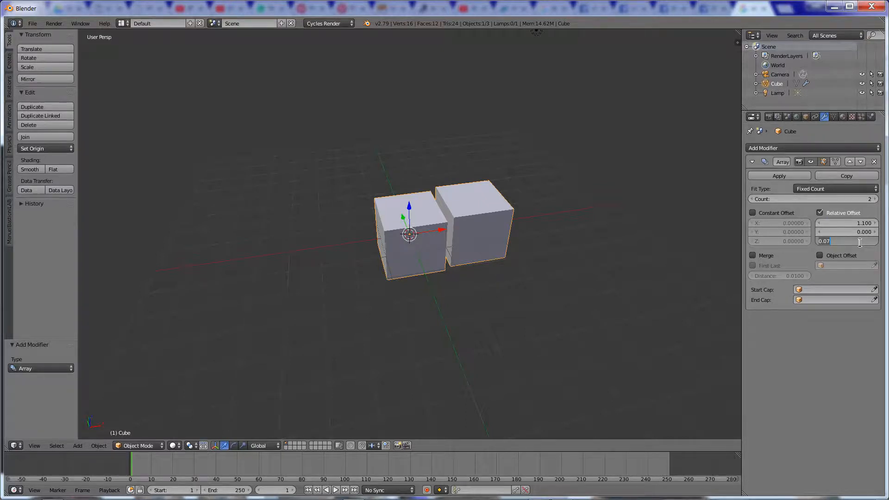
pyautogui.press('Return')
pyautogui.moveTo(530, 240); pyautogui.dragTo(414, 226, button='middle')
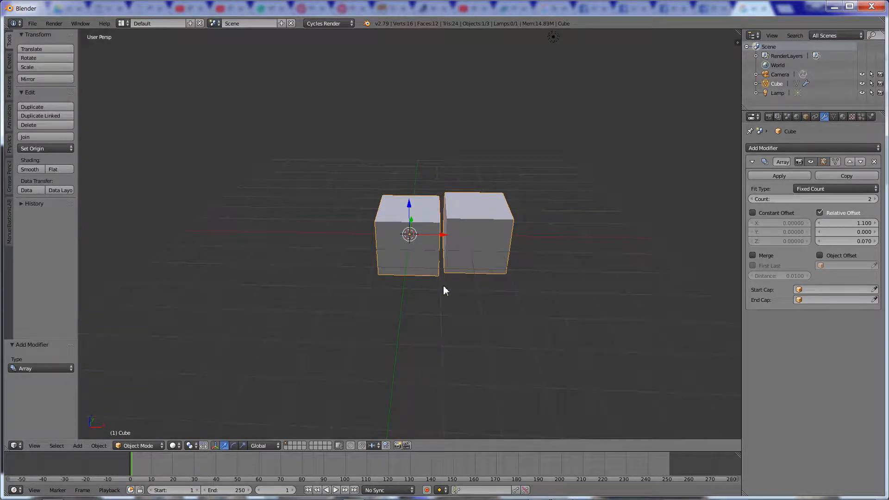
# Step: Flatten the arrayed cube into a slab by scaling it to about 0.125 along the Z axis
pyautogui.press('s')
pyautogui.press('z')
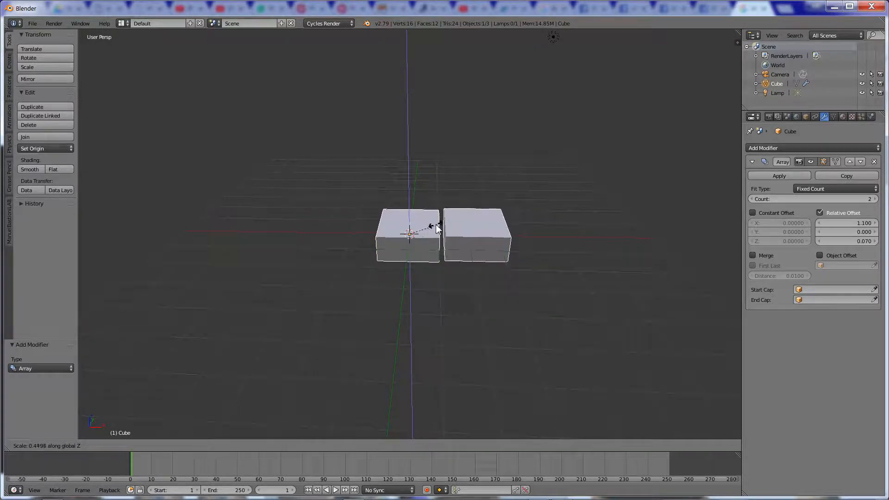
pyautogui.click(415, 243)
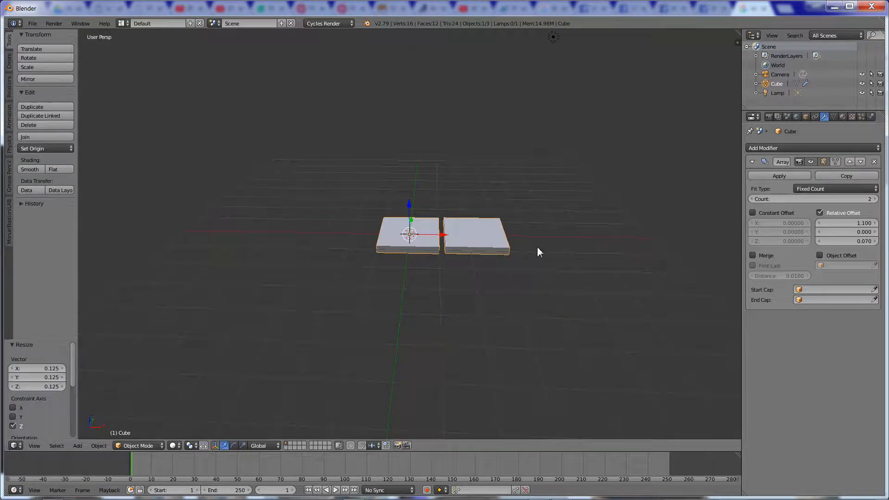
# Step: Set the array's relative Z offset to 1.780 and its count to 8 to form a staircase of slabs
pyautogui.moveTo(844, 244); pyautogui.dragTo(873, 241)
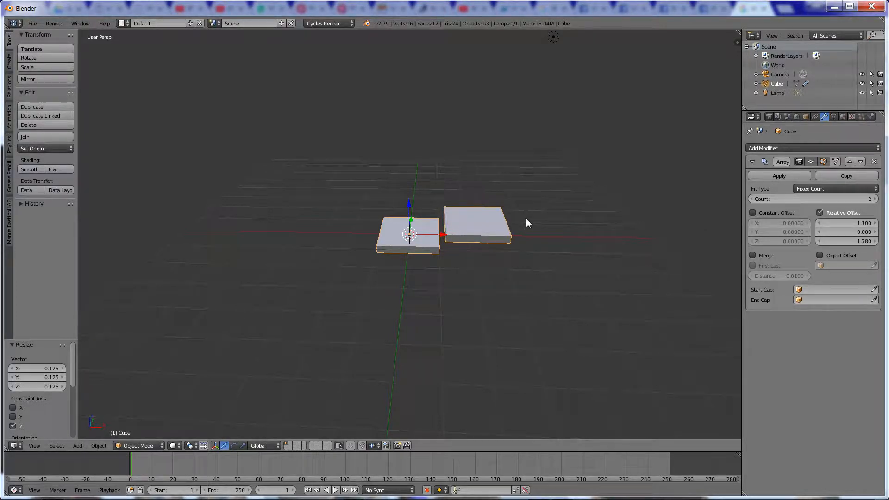
pyautogui.moveTo(535, 230); pyautogui.dragTo(459, 212, button='middle')
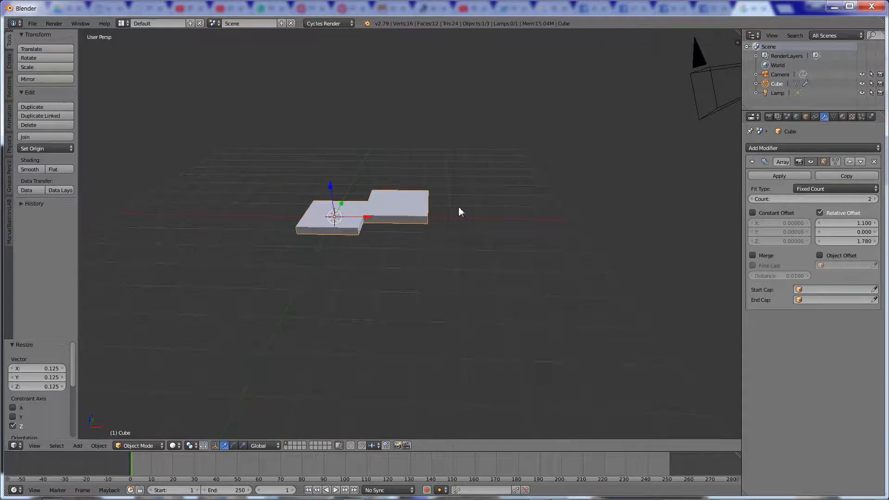
pyautogui.scroll(-3, 458, 214)
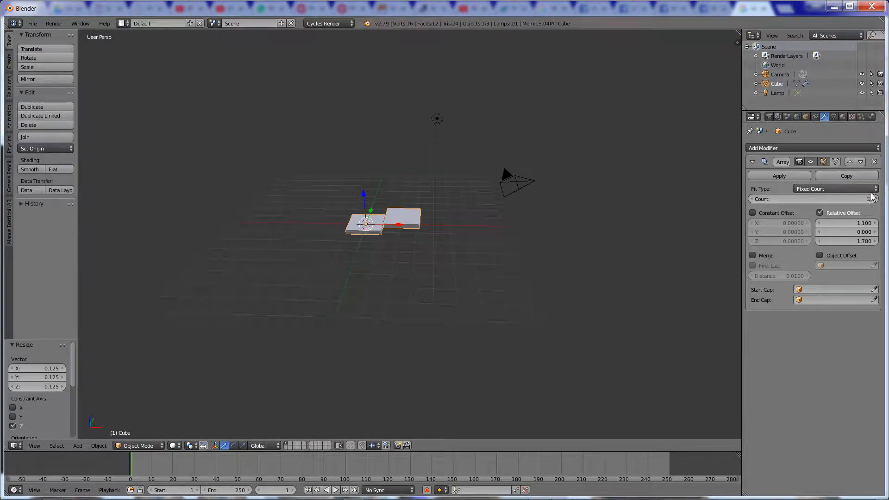
pyautogui.moveTo(870, 199); pyautogui.dragTo(884, 199)
pyautogui.moveTo(533, 200); pyautogui.dragTo(724, 224, button='middle')
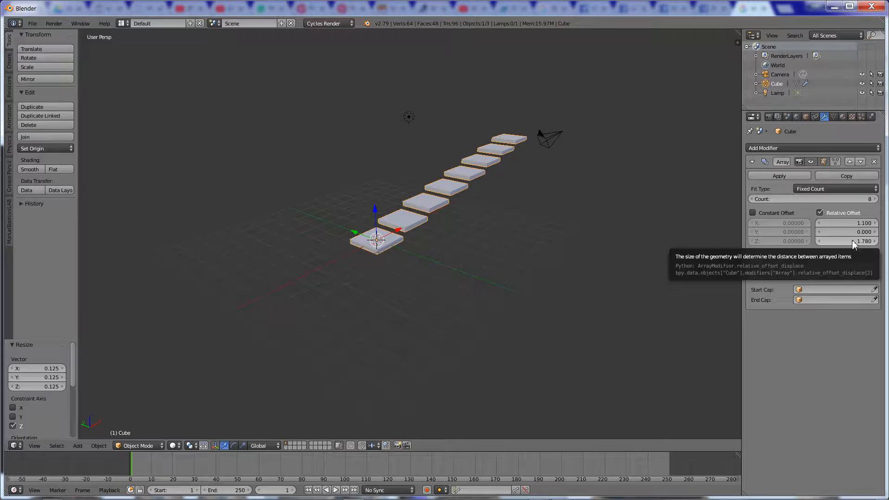
# Step: Raise the array's relative Z offset to 2.610 and increase its relative Y offset to spread the slabs sideways
pyautogui.moveTo(852, 240); pyautogui.dragTo(882, 240)
pyautogui.moveTo(420, 166); pyautogui.dragTo(445, 185, button='middle')
pyautogui.moveTo(860, 232); pyautogui.dragTo(886, 233)
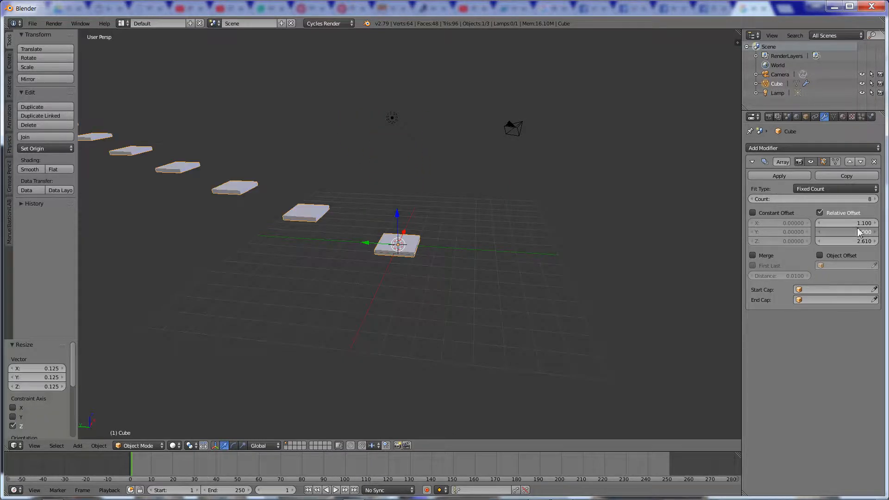
# Step: Undo the array's count and offset changes made since the cube was flattened
pyautogui.hotkey('ctrl', 'z')
pyautogui.hotkey('ctrl', 'z')
pyautogui.hotkey('ctrl', 'z')
pyautogui.hotkey('ctrl', 'z')
pyautogui.hotkey('ctrl', 'z')
pyautogui.hotkey('ctrl', 'z')
pyautogui.hotkey('ctrl', 'z')
pyautogui.hotkey('ctrl', 'z')
pyautogui.hotkey('ctrl', 'z')
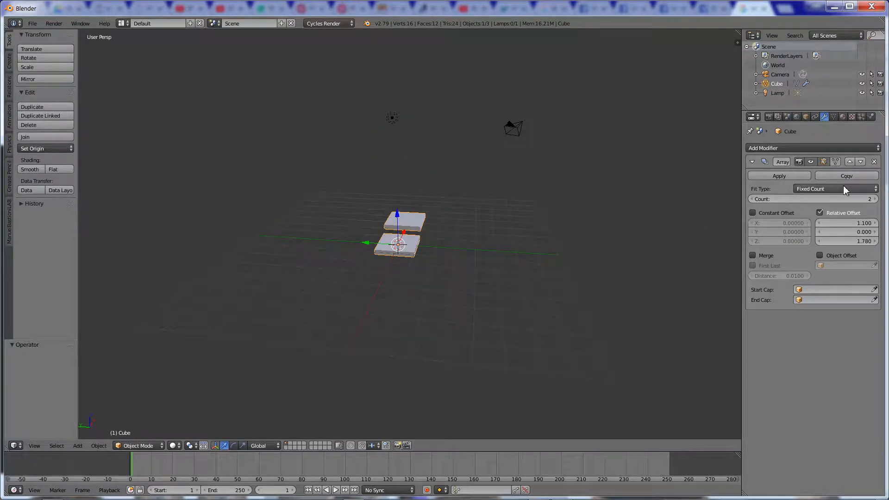
pyautogui.hotkey('ctrl', 'z')
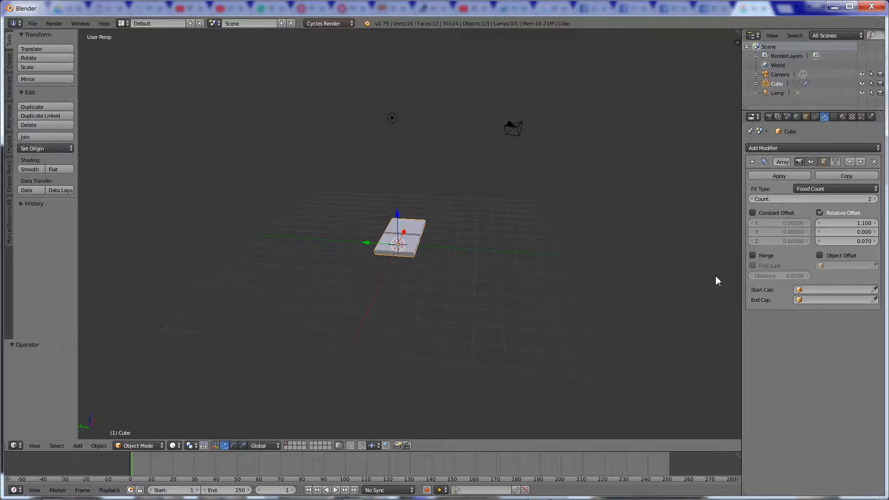
pyautogui.moveTo(512, 282); pyautogui.dragTo(396, 315, button='middle')
pyautogui.press('Tab')
pyautogui.press('Tab')
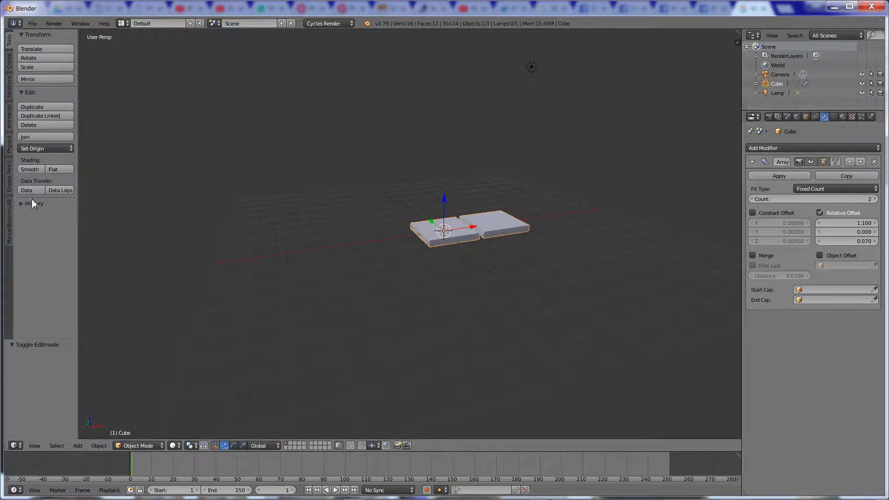
# Step: Add a second cube mesh and move it in the negative X direction, beside the two arrayed slabs
pyautogui.hotkey('shift', 'a')
pyautogui.moveTo(179, 234)
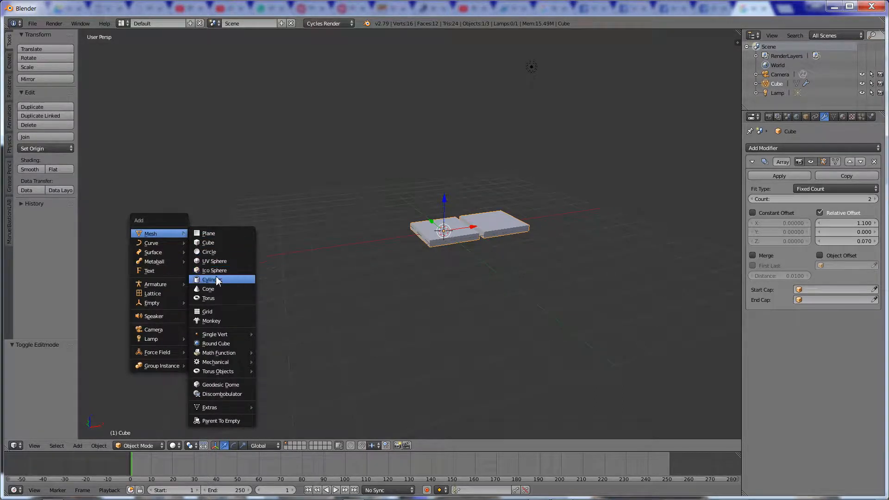
pyautogui.click(210, 246)
pyautogui.moveTo(471, 230); pyautogui.dragTo(416, 229)
# Step: Put the newly added cube into Edit Mode
pyautogui.press('Tab')
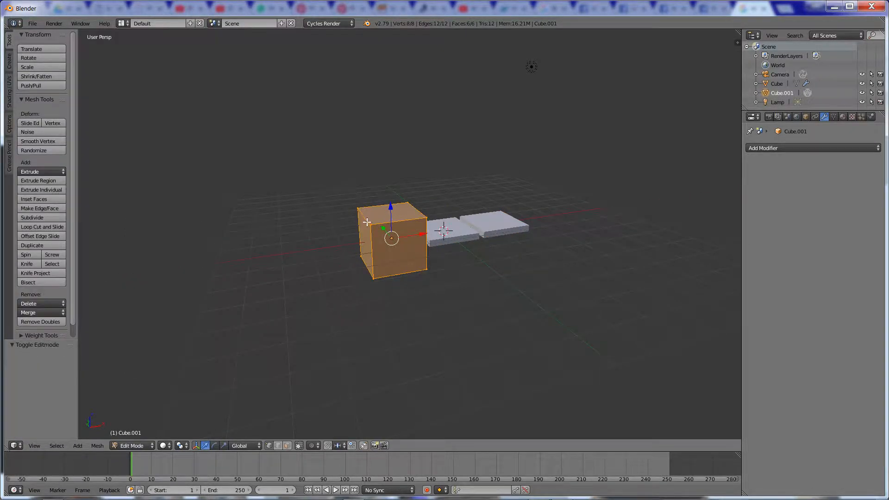
pyautogui.moveTo(366, 222)
pyautogui.mouseDown(button='middle')
pyautogui.moveTo(402, 236)
pyautogui.moveTo(398, 223)
pyautogui.moveTo(370, 225)
pyautogui.mouseUp(button='middle')
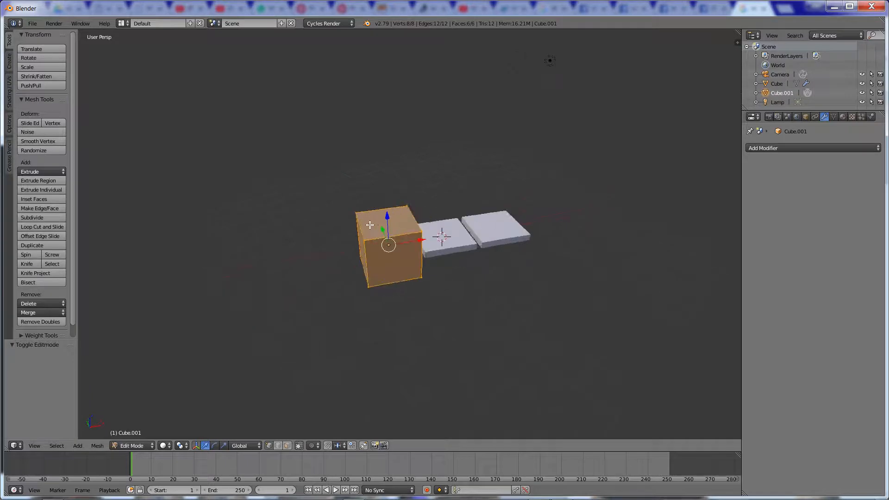
pyautogui.hotkey('ctrl', 'Tab')
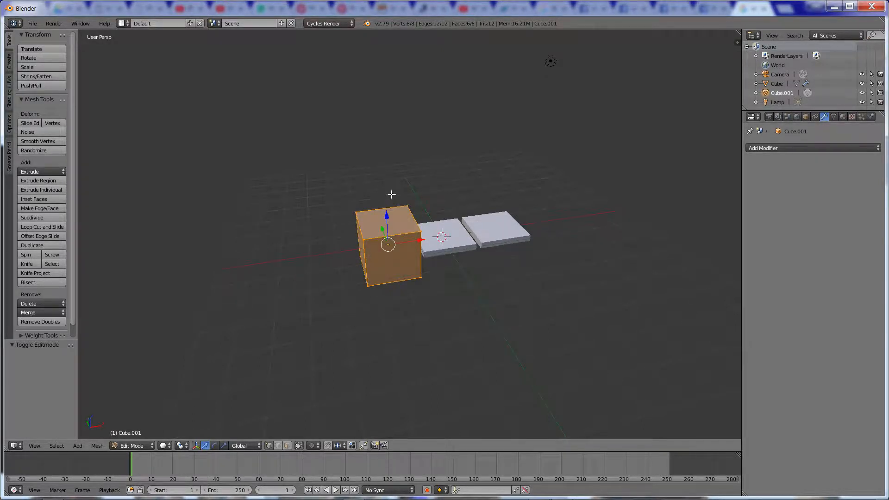
pyautogui.moveTo(340, 272); pyautogui.dragTo(369, 276, button='middle')
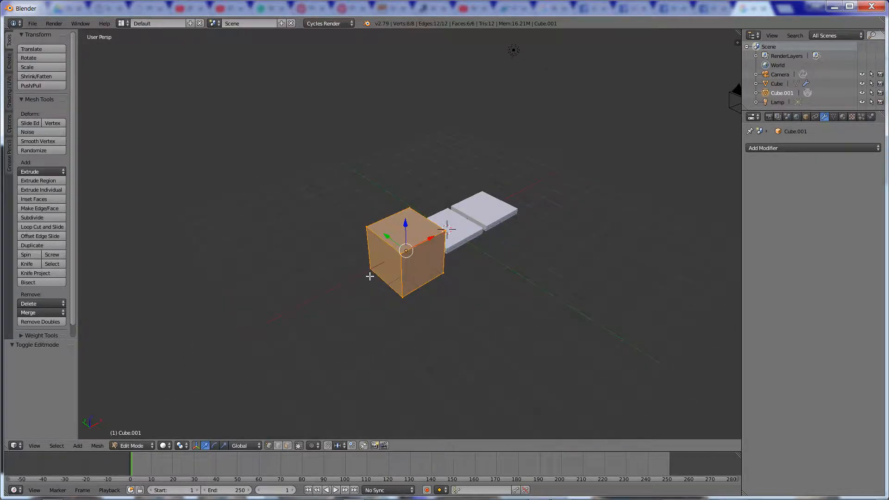
# Step: Start the Screencast Keys display so that inputs are shown in the viewport
pyautogui.press('n')
pyautogui.scroll(-5, 704, 337)
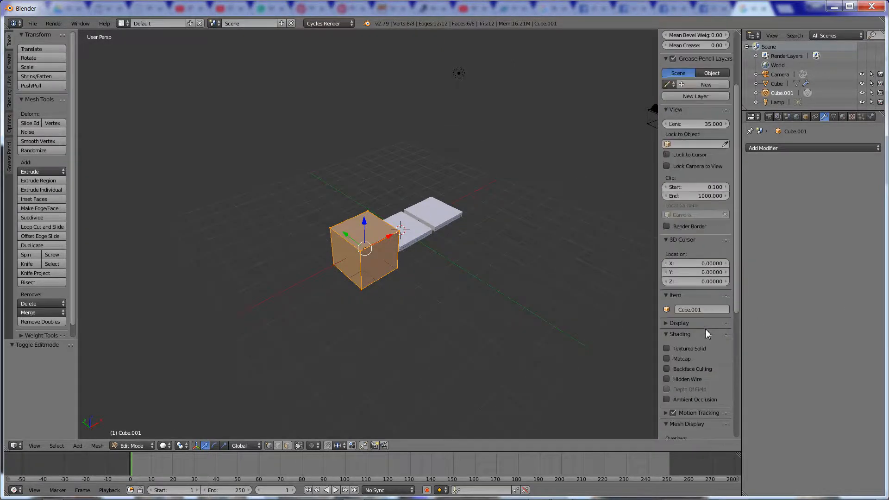
pyautogui.scroll(-5, 696, 361)
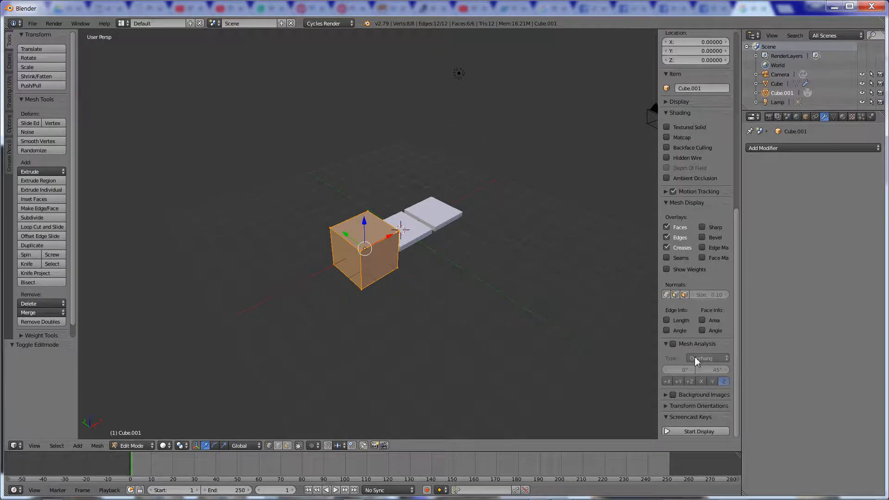
pyautogui.click(699, 431)
pyautogui.press('n')
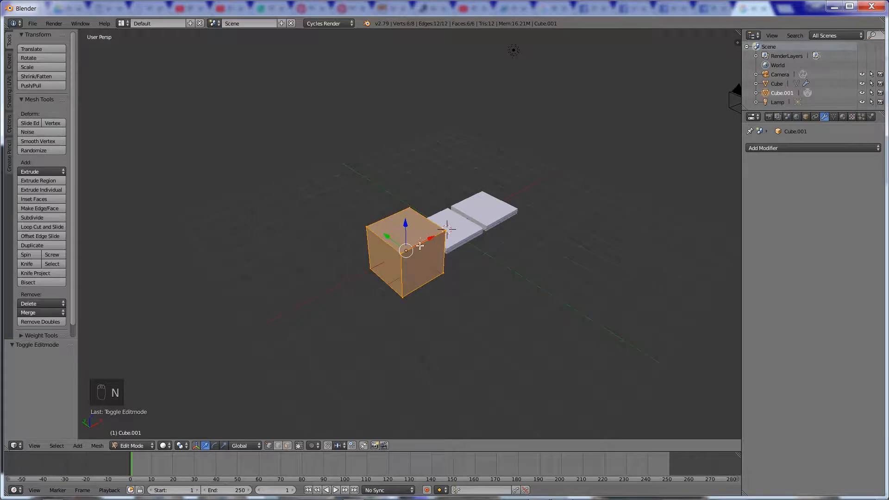
# Step: Knife-cut both diagonals across the cube's top face, corner to corner, so that they cross at its centre
pyautogui.scroll(2, 420, 228)
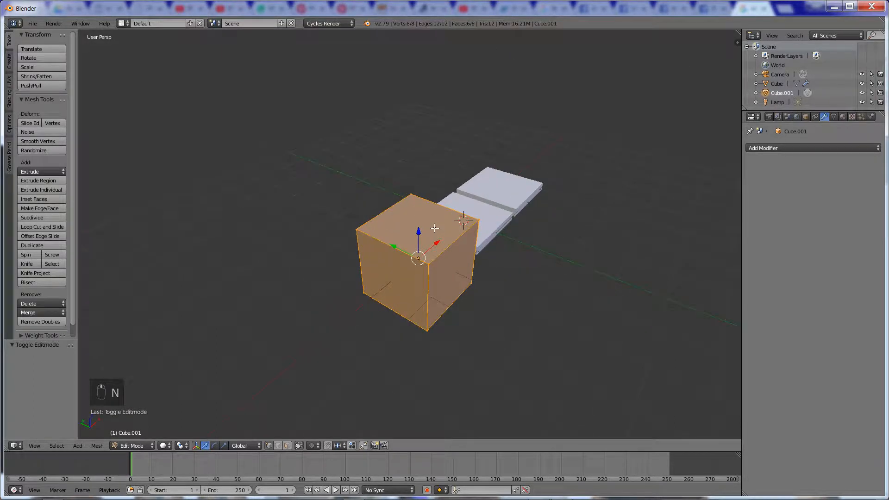
pyautogui.press('k')
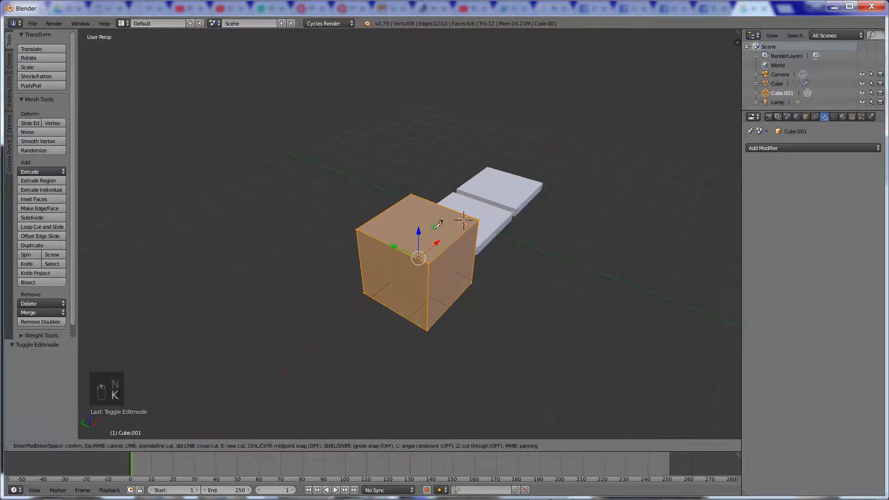
pyautogui.click(413, 195)
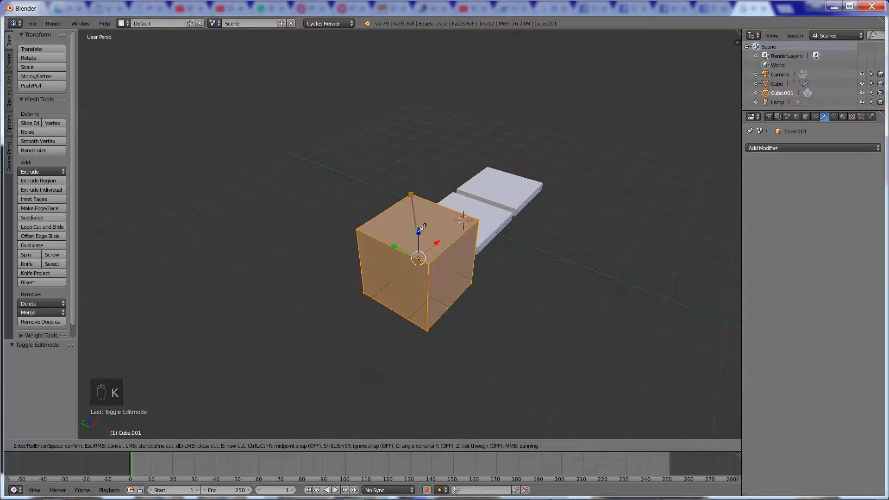
pyautogui.click(432, 261)
pyautogui.press('Return')
pyautogui.press('k')
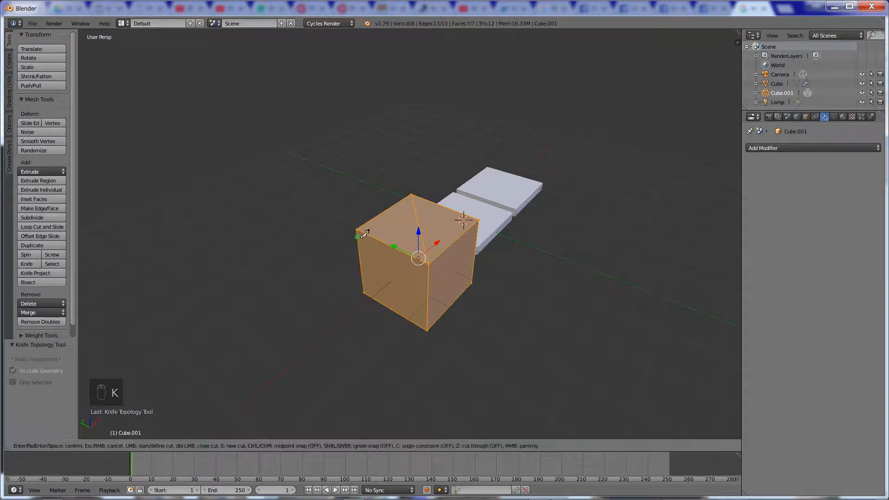
pyautogui.click(359, 228)
pyautogui.click(479, 220)
pyautogui.press('Return')
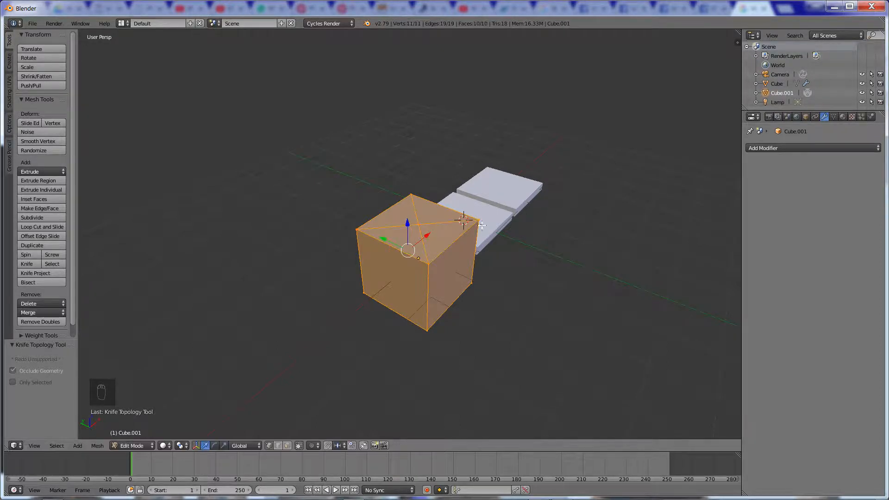
# Step: Raise the centre vertex of the cube's top face along Z into a pyramid roof and return to Object Mode
pyautogui.moveTo(481, 225); pyautogui.dragTo(478, 263, button='middle')
pyautogui.rightClick(402, 237)
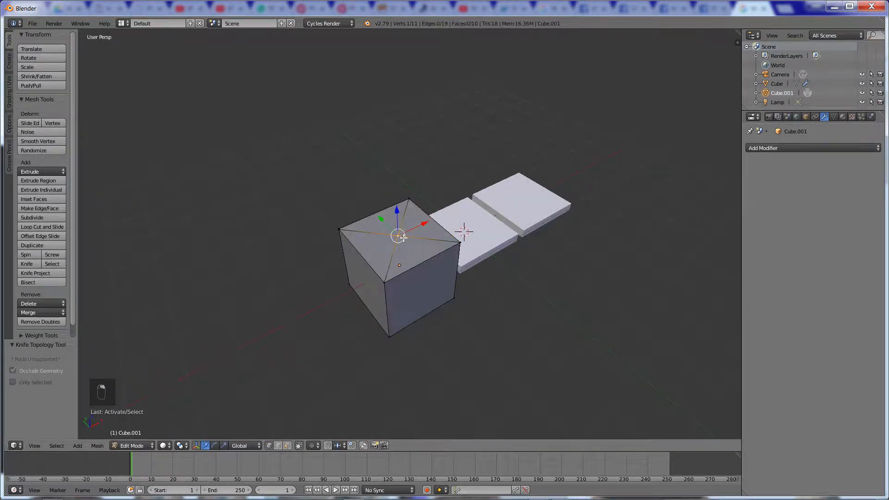
pyautogui.moveTo(397, 211); pyautogui.dragTo(390, 179)
pyautogui.moveTo(390, 179); pyautogui.dragTo(368, 224, button='middle')
pyautogui.press('Tab')
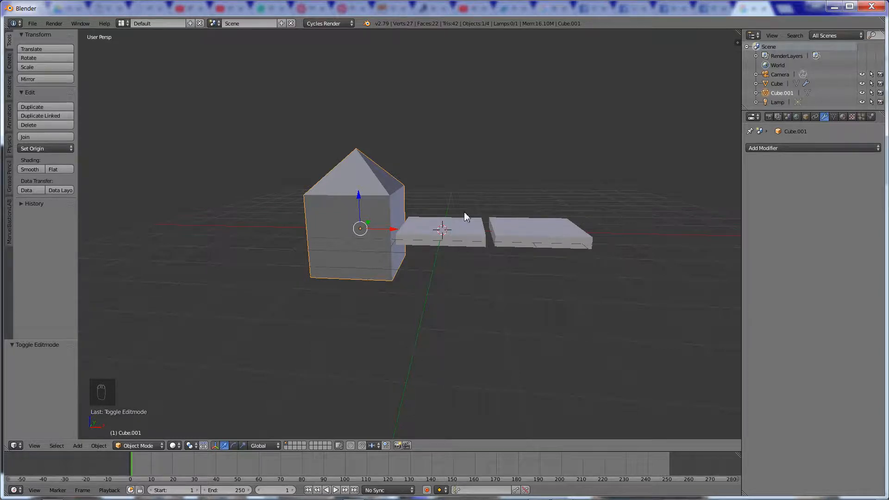
# Step: Move the roofed cube to the fourth layer in the lower row of the second layer block
pyautogui.rightClick(528, 230)
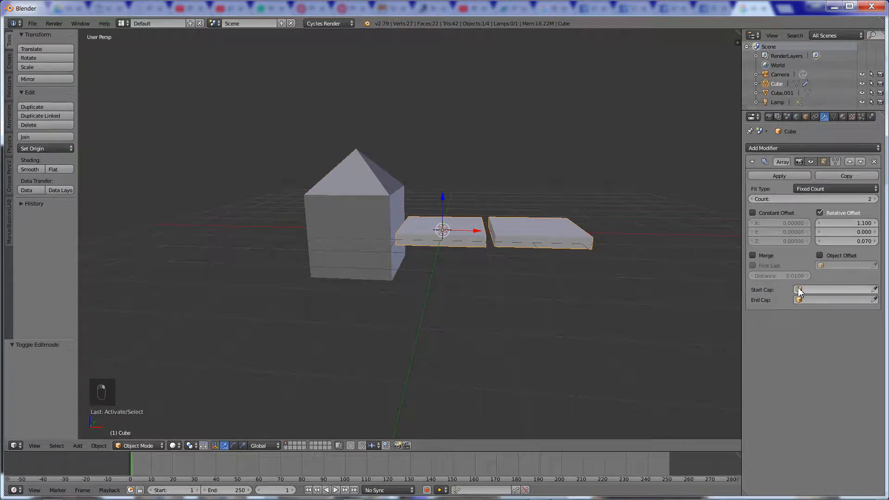
pyautogui.rightClick(369, 234)
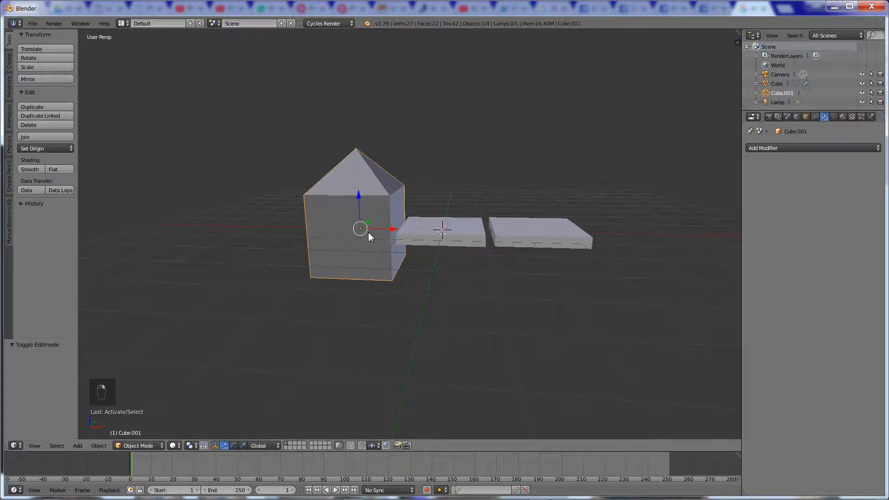
pyautogui.press('m')
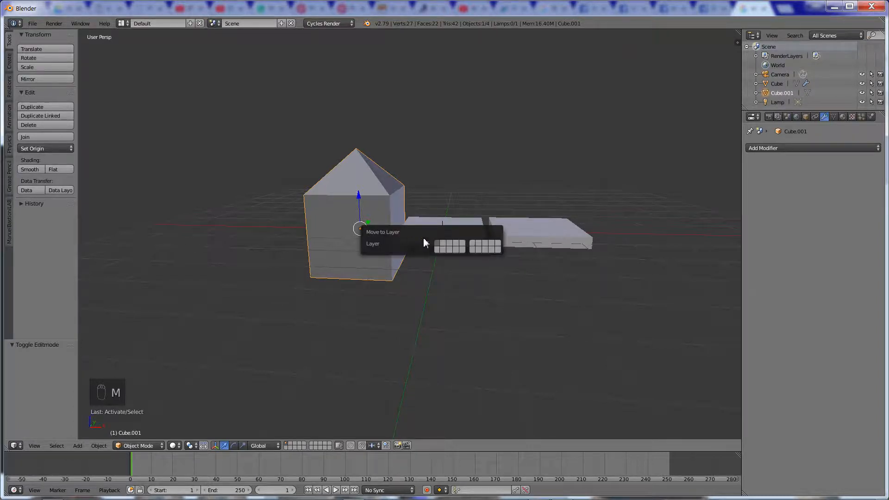
pyautogui.click(495, 249)
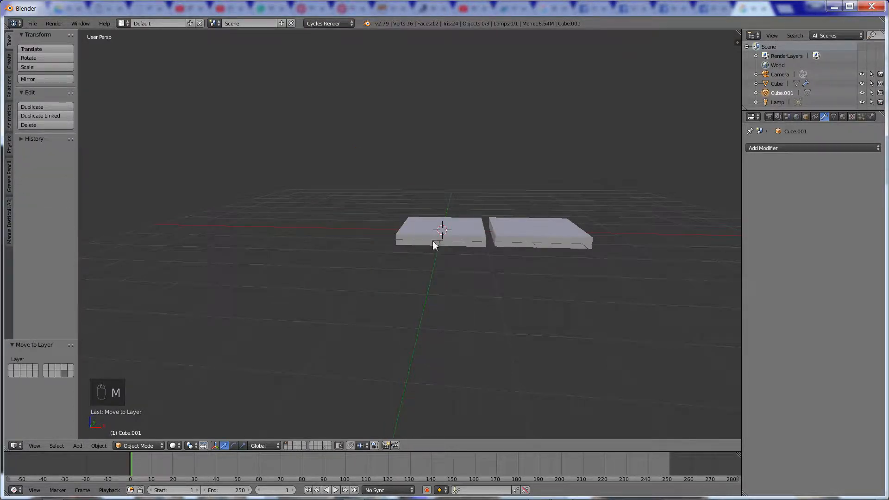
# Step: Set Cube.001 as the start cap of the slabs' Array modifier
pyautogui.rightClick(451, 236)
pyautogui.click(801, 290)
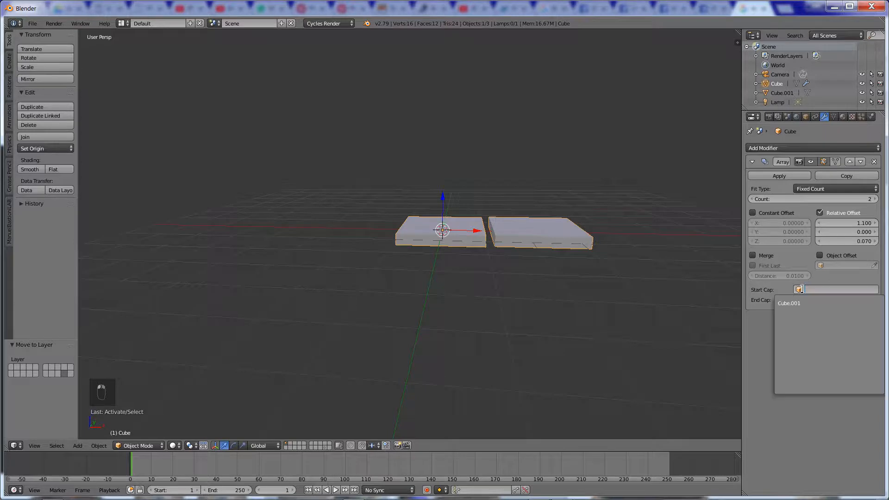
pyautogui.click(783, 304)
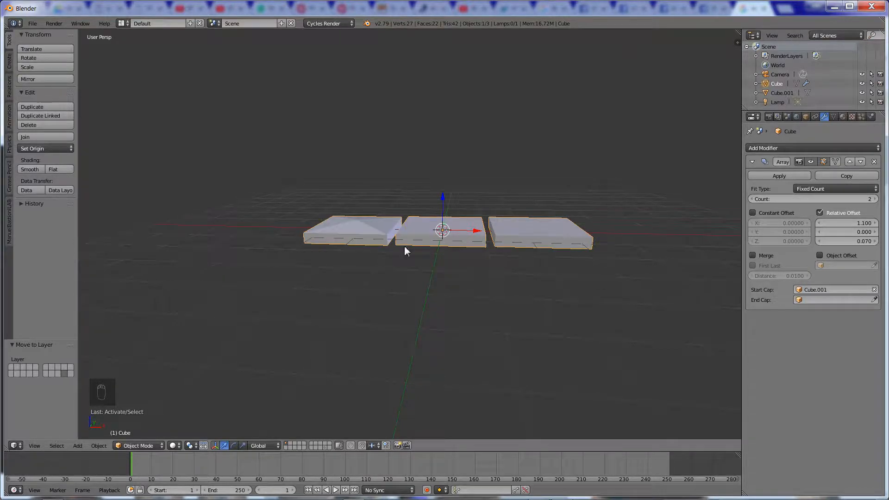
pyautogui.moveTo(359, 225)
pyautogui.mouseDown(button='middle')
pyautogui.moveTo(373, 218)
pyautogui.moveTo(392, 227)
pyautogui.moveTo(353, 233)
pyautogui.moveTo(361, 232)
pyautogui.mouseUp(button='middle')
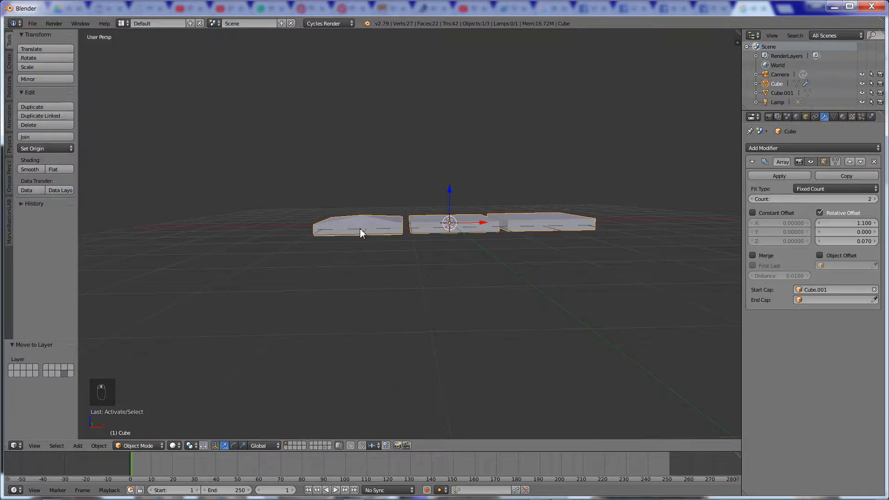
pyautogui.press('Tab')
pyautogui.press('Tab')
pyautogui.moveTo(498, 243); pyautogui.dragTo(399, 246, button='middle')
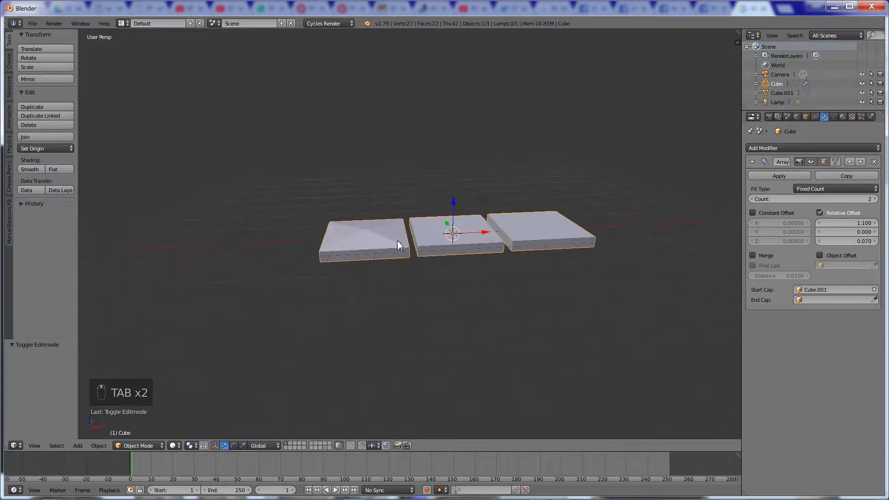
# Step: Set Cube.001 as the end cap of the slabs' Array modifier
pyautogui.click(834, 300)
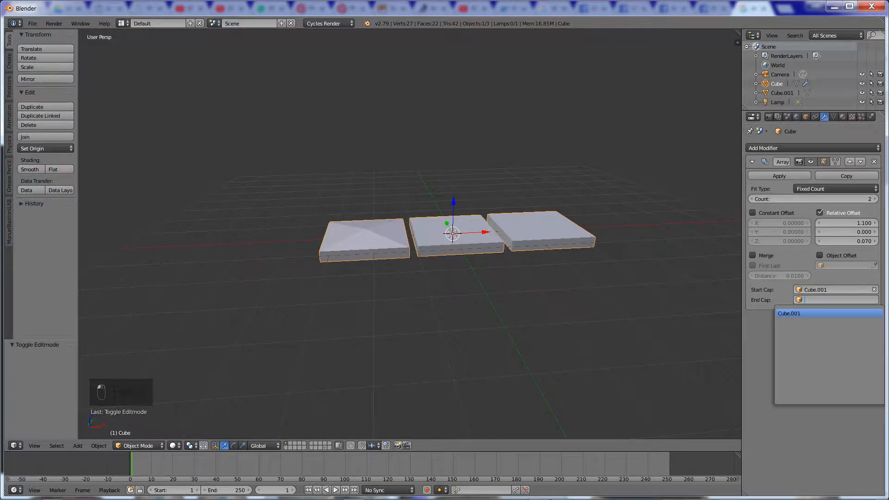
pyautogui.click(815, 310)
pyautogui.moveTo(615, 283); pyautogui.dragTo(637, 281, button='middle')
pyautogui.scroll(-2, 599, 274)
pyautogui.press('Tab')
pyautogui.press('Tab')
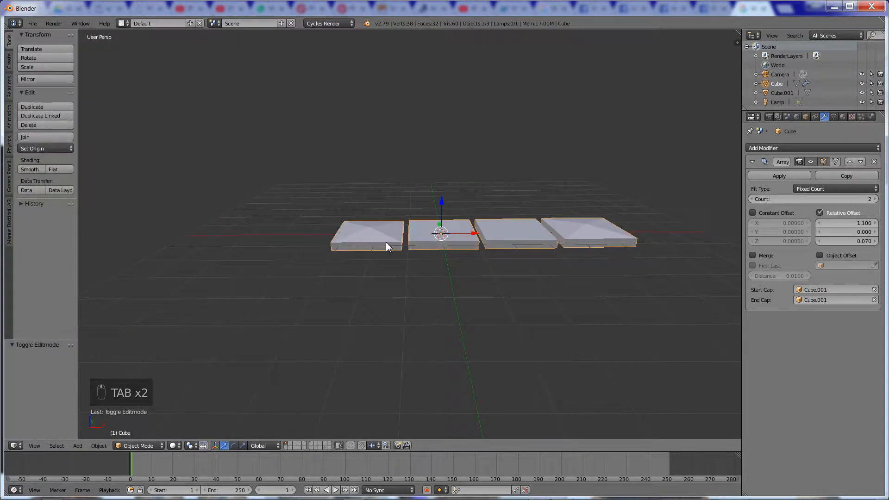
pyautogui.press('Tab')
pyautogui.press('Tab')
# Step: Show the roofed cube's layer and examine the cube's location, scale and dimensions in its transform properties
pyautogui.click(324, 446)
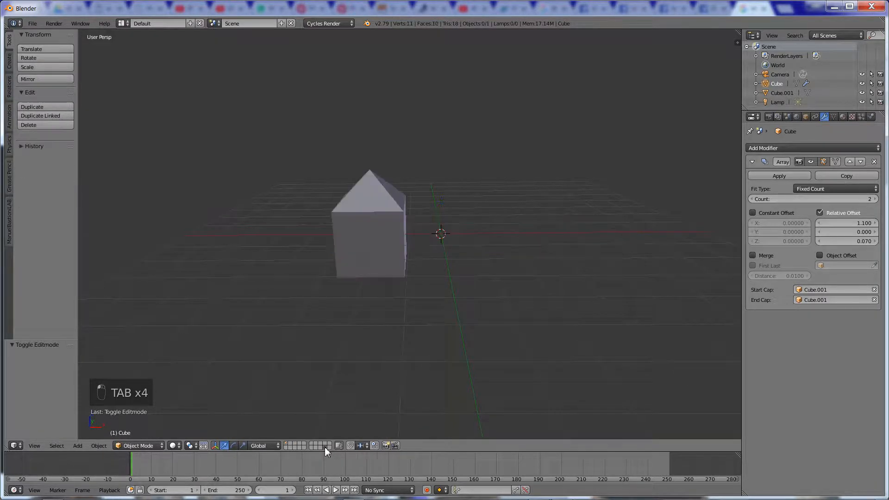
pyautogui.rightClick(385, 234)
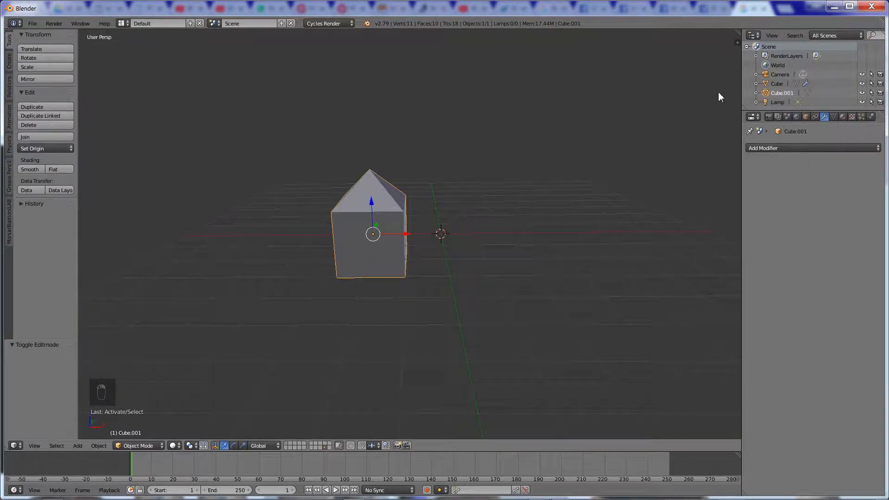
pyautogui.click(736, 42)
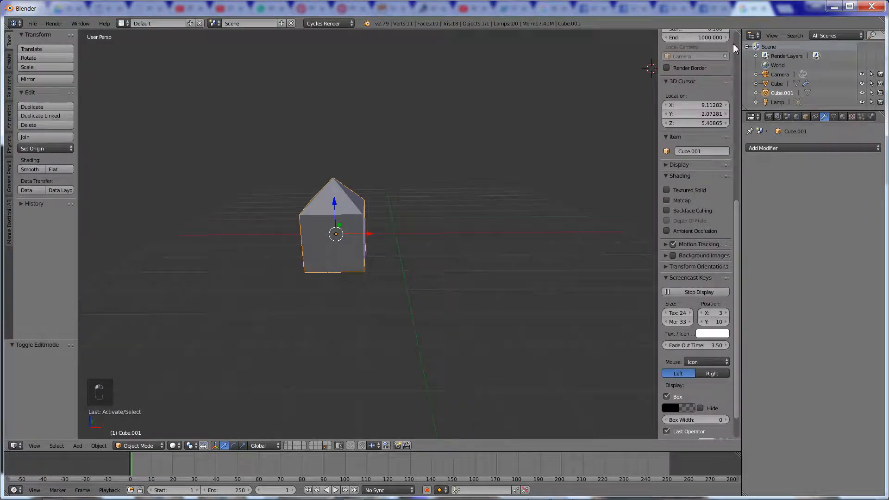
pyautogui.scroll(-4, 679, 148)
pyautogui.scroll(8, 679, 148)
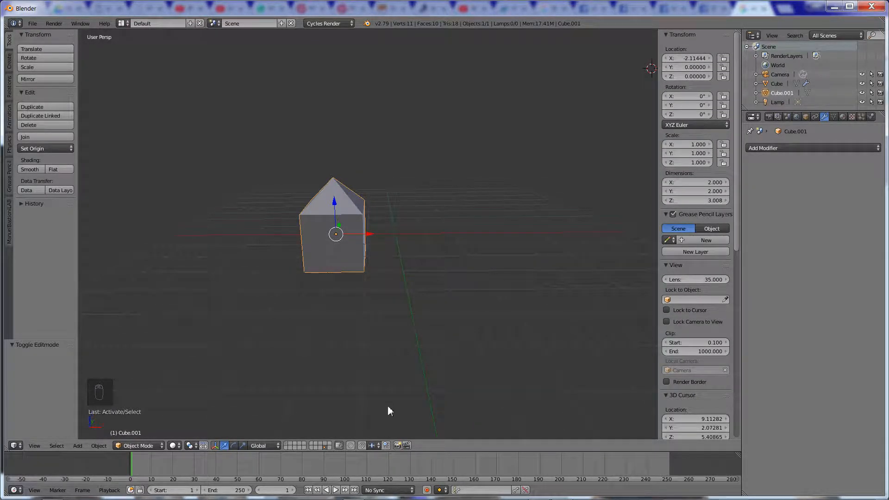
# Step: Return to the first layer and set the arrayed slab's Z scale to 1
pyautogui.click(288, 443)
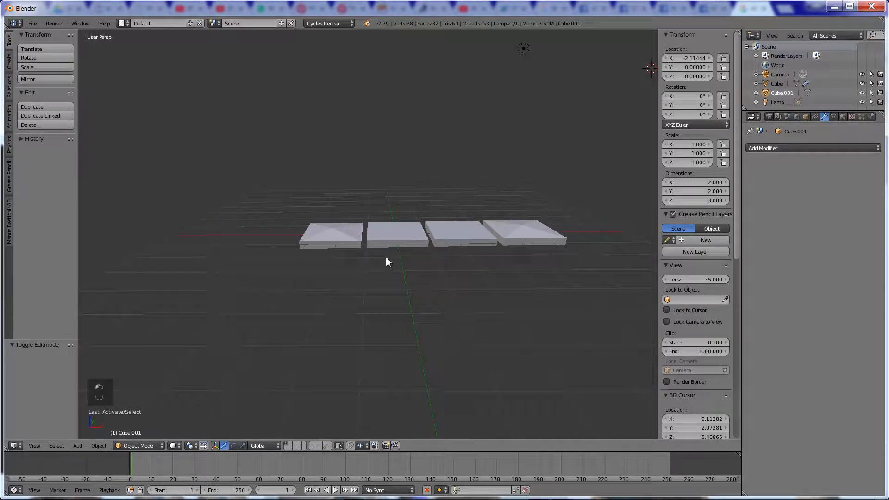
pyautogui.rightClick(405, 240)
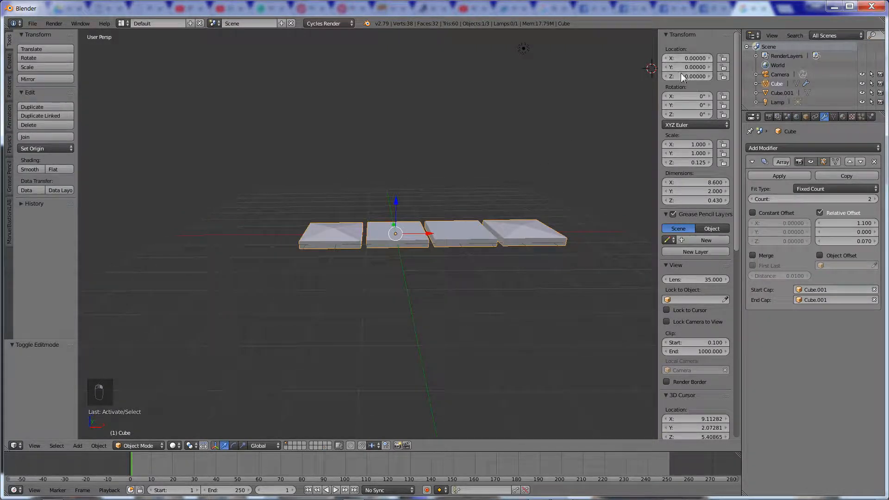
pyautogui.click(696, 163)
pyautogui.write('1')
pyautogui.press('Return')
pyautogui.moveTo(648, 227); pyautogui.dragTo(576, 246, button='middle')
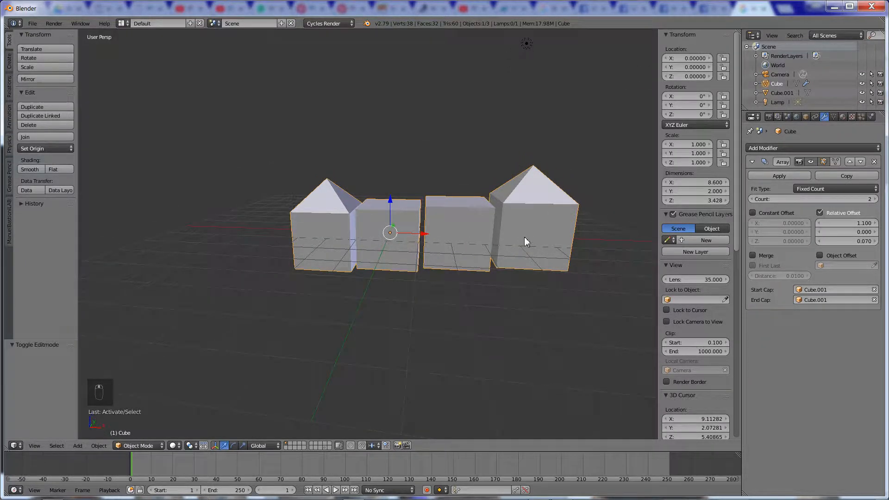
pyautogui.moveTo(524, 237); pyautogui.dragTo(518, 257, button='middle')
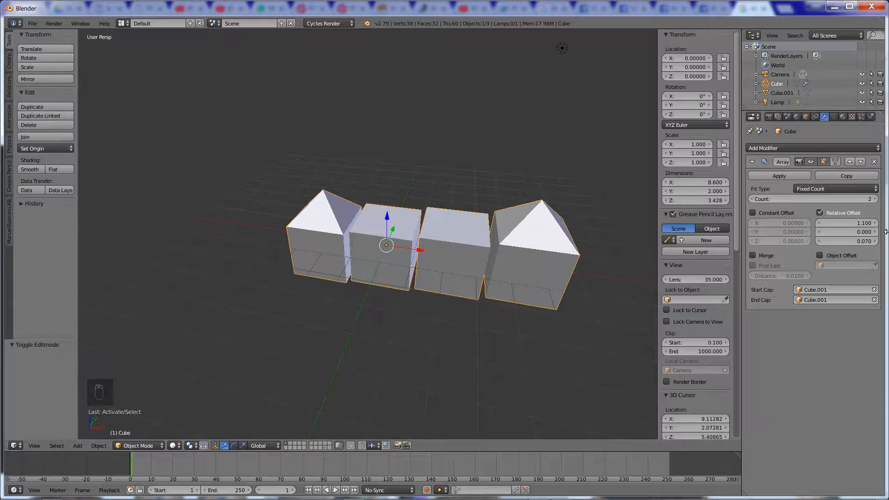
# Step: Set the array's relative Z offset to 0 and its count to 15 to form a long level row
pyautogui.click(857, 242)
pyautogui.write('0')
pyautogui.press('Return')
pyautogui.moveTo(549, 308); pyautogui.dragTo(547, 259, button='middle')
pyautogui.moveTo(837, 199); pyautogui.dragTo(869, 199)
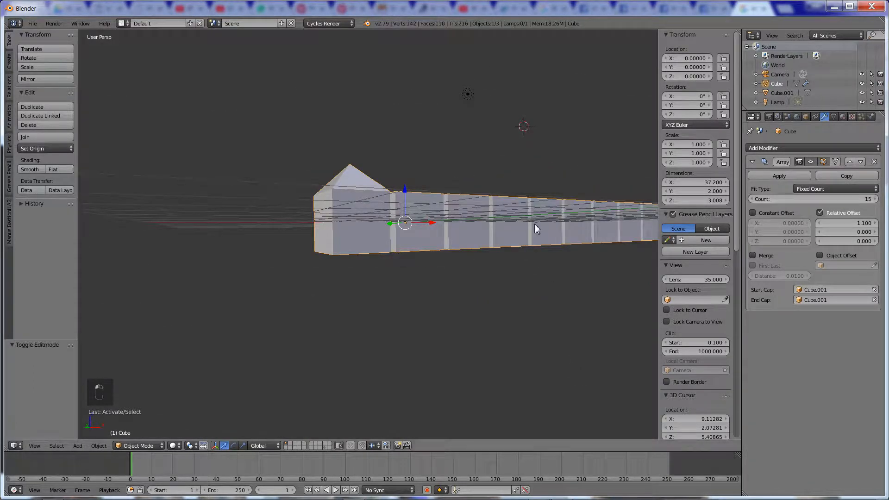
pyautogui.moveTo(534, 223); pyautogui.dragTo(592, 278, button='middle')
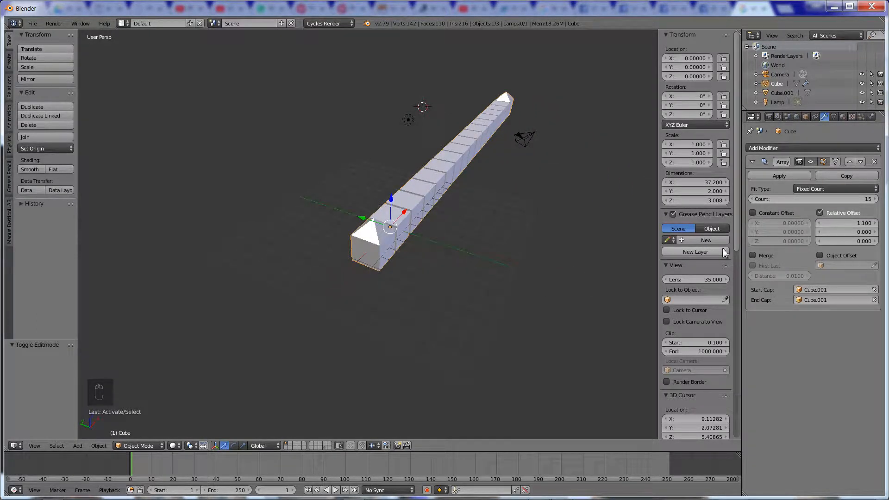
pyautogui.moveTo(489, 182); pyautogui.dragTo(417, 259, button='middle')
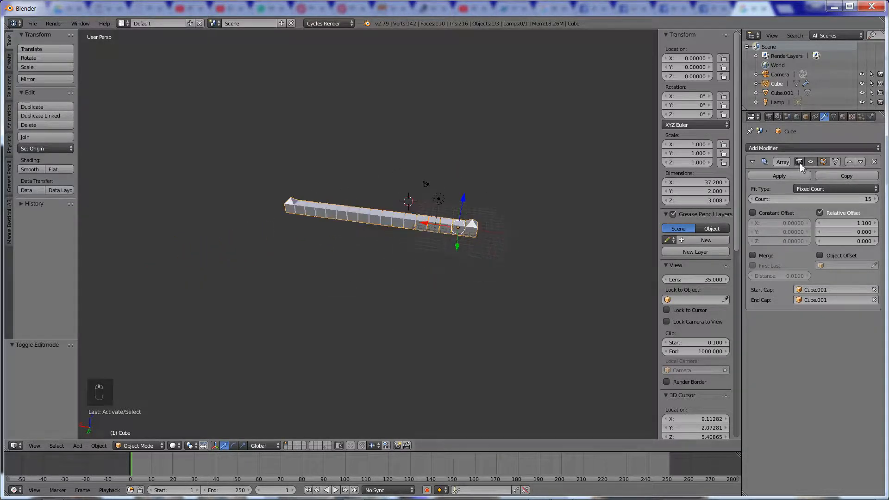
# Step: Add a Bezier circle curve to the scene at the 3D cursor
pyautogui.moveTo(513, 216); pyautogui.dragTo(402, 279, button='middle')
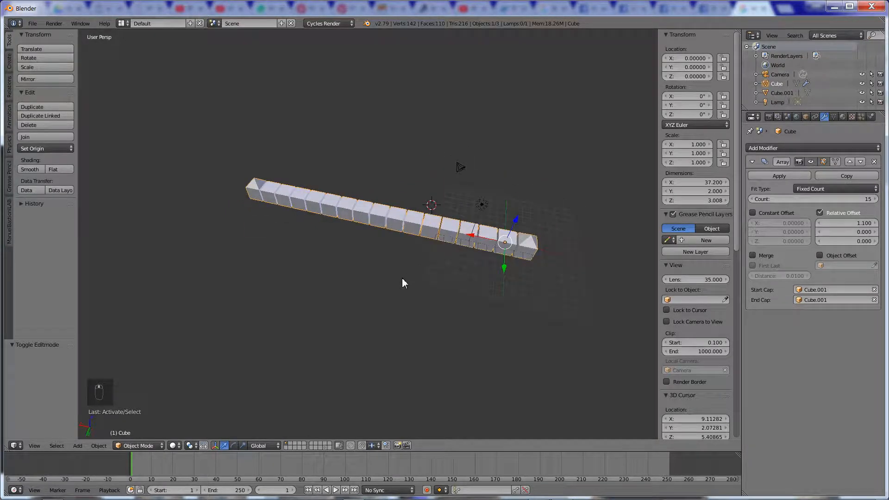
pyautogui.click(80, 446)
pyautogui.moveTo(89, 435)
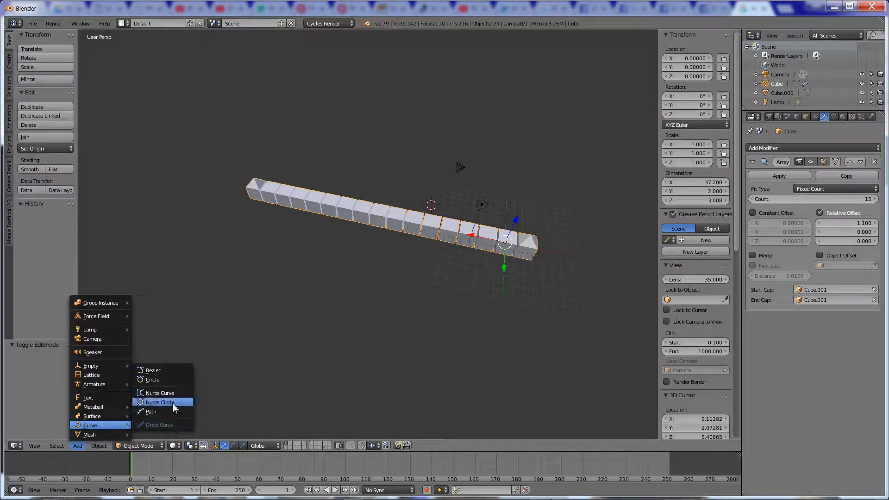
pyautogui.click(175, 379)
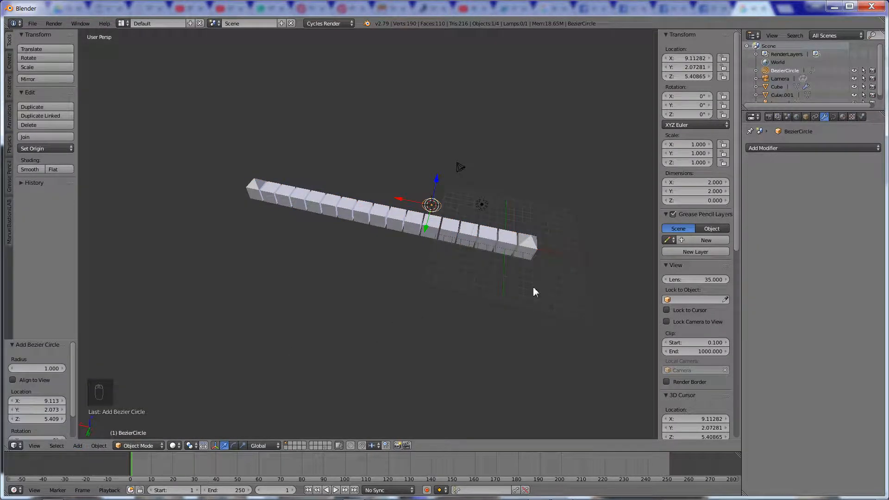
# Step: Snap the 3D cursor to the center and snap the Bezier circle to the cursor
pyautogui.moveTo(533, 291); pyautogui.dragTo(446, 245, button='middle')
pyautogui.hotkey('shift', 's')
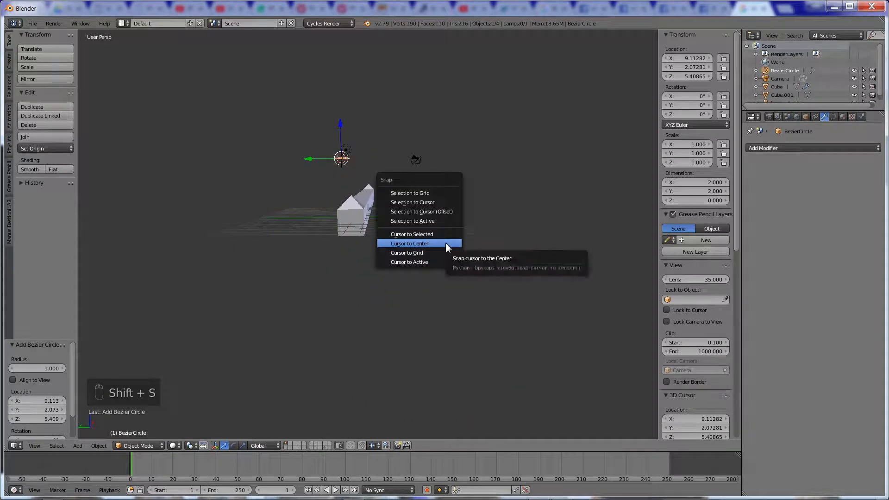
pyautogui.click(447, 248)
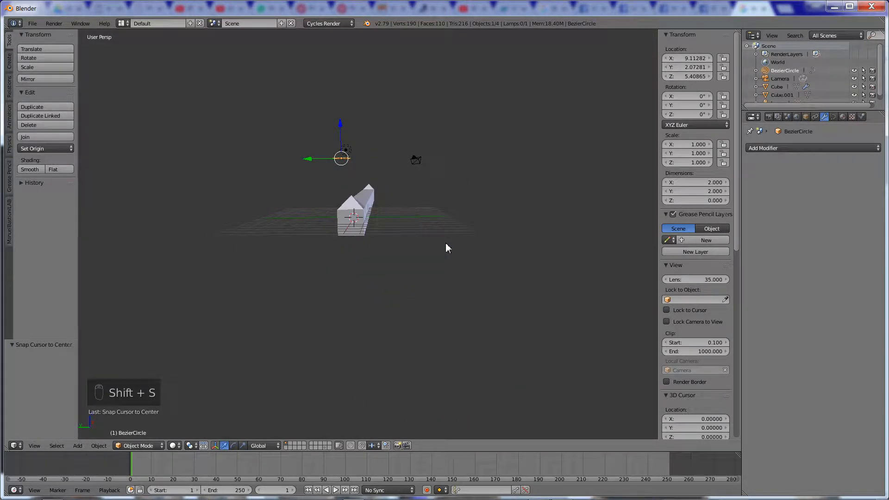
pyautogui.hotkey('shift', 's')
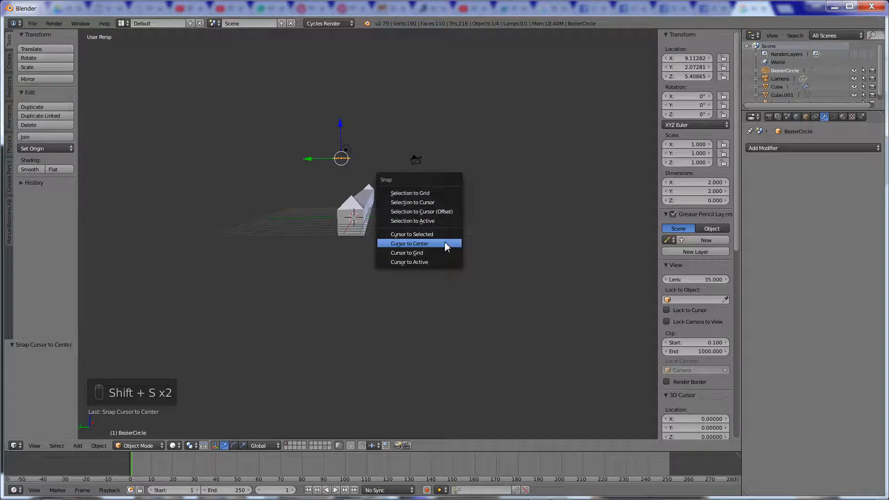
pyautogui.click(432, 204)
# Step: Scale the Bezier circle uniformly to about 7.66
pyautogui.moveTo(401, 243); pyautogui.dragTo(482, 298, button='middle')
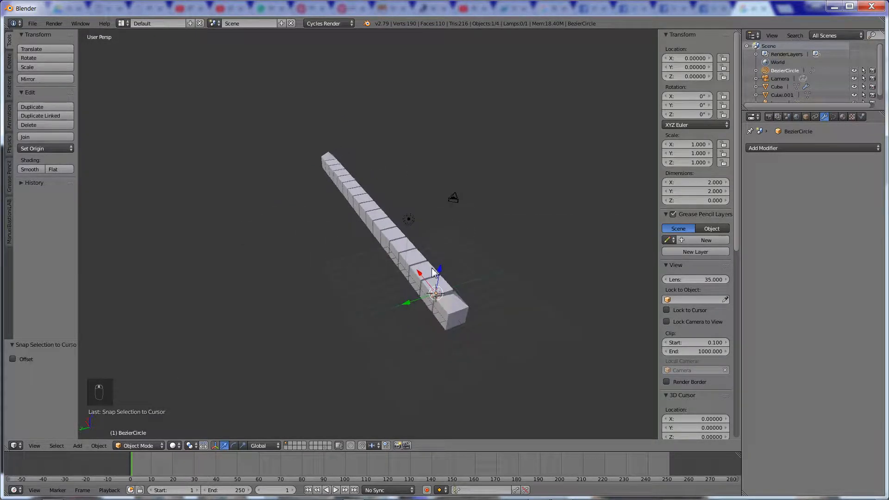
pyautogui.press('s')
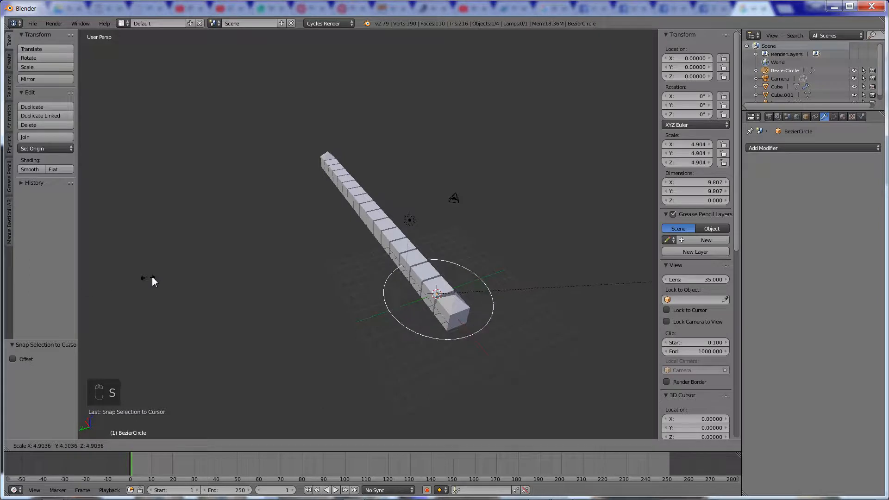
pyautogui.click(284, 280)
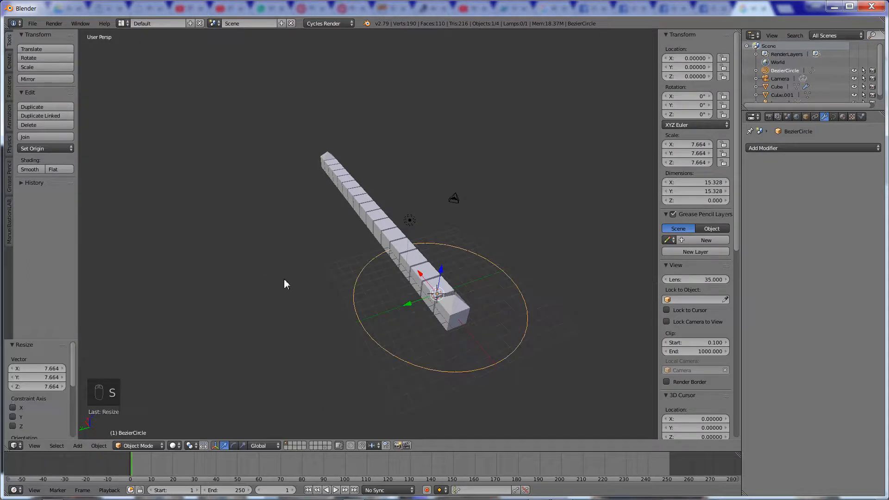
# Step: Add a Curve modifier after the Array on the row of cubes, with BezierCircle as its object
pyautogui.rightClick(401, 230)
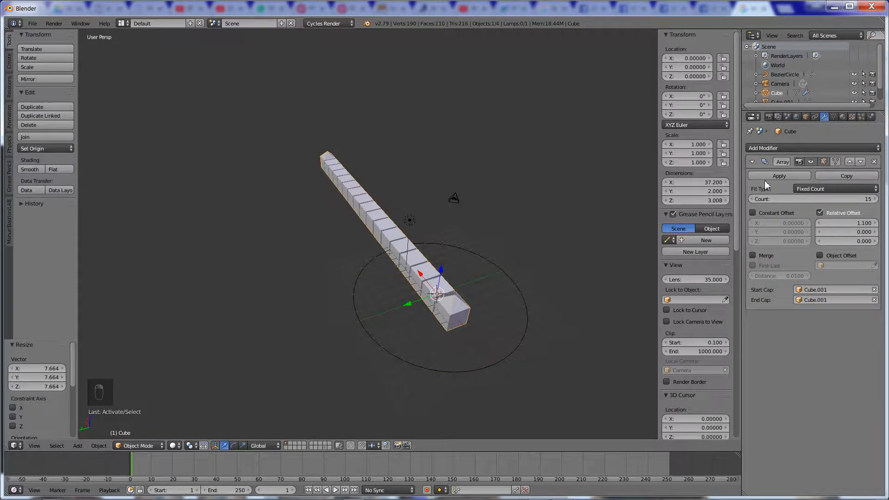
pyautogui.click(752, 161)
pyautogui.click(763, 153)
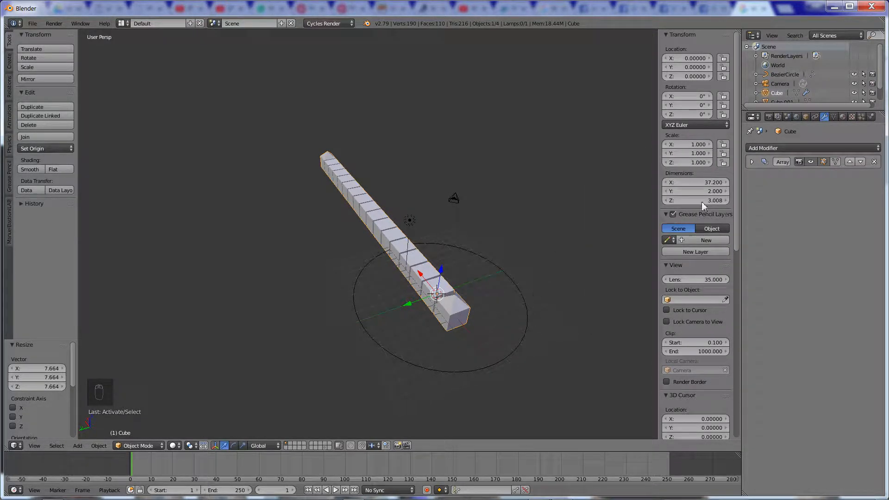
pyautogui.click(774, 148)
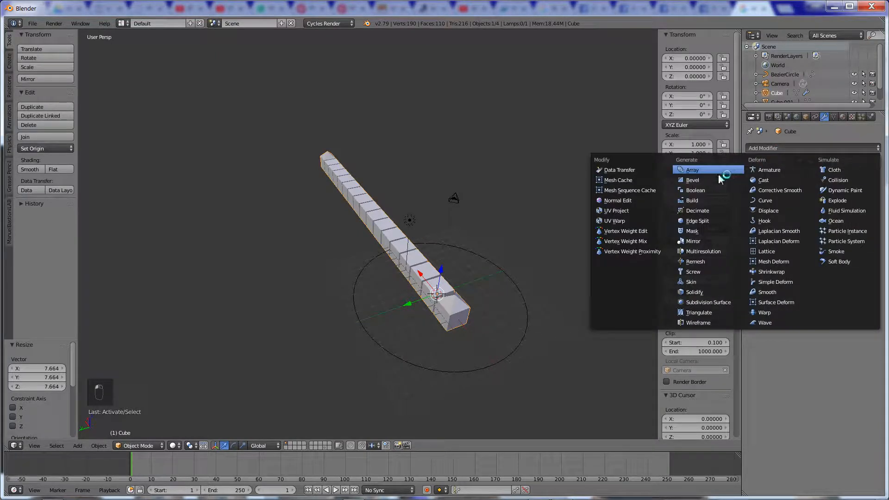
pyautogui.click(778, 200)
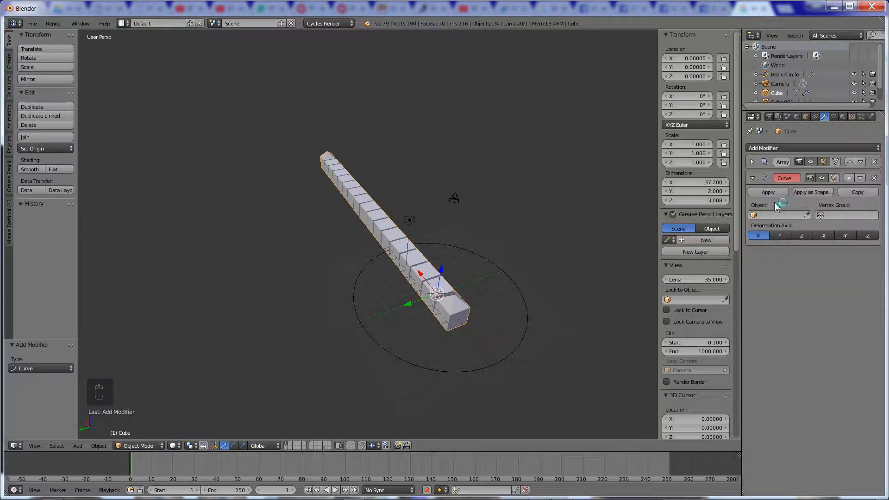
pyautogui.click(778, 215)
pyautogui.click(773, 228)
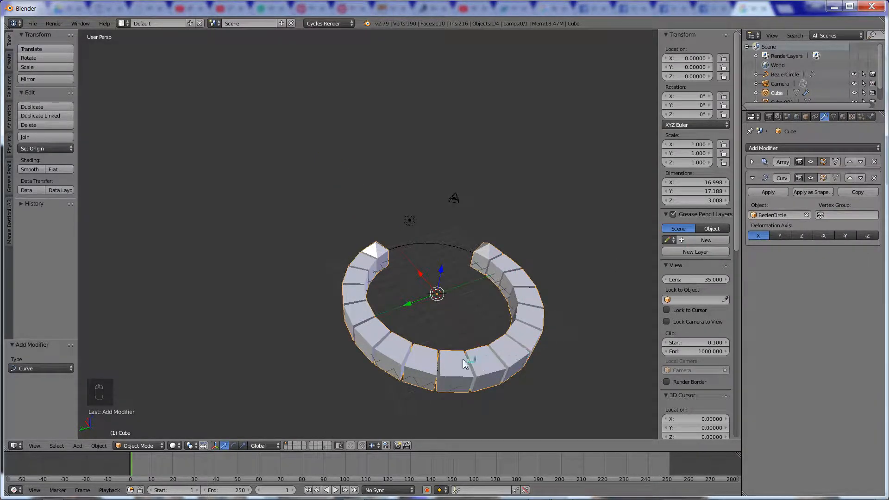
# Step: Compare the Curve modifier's Y, Z, -X, -Y and -Z deformation axes, return it to X and inspect the curved row
pyautogui.click(780, 236)
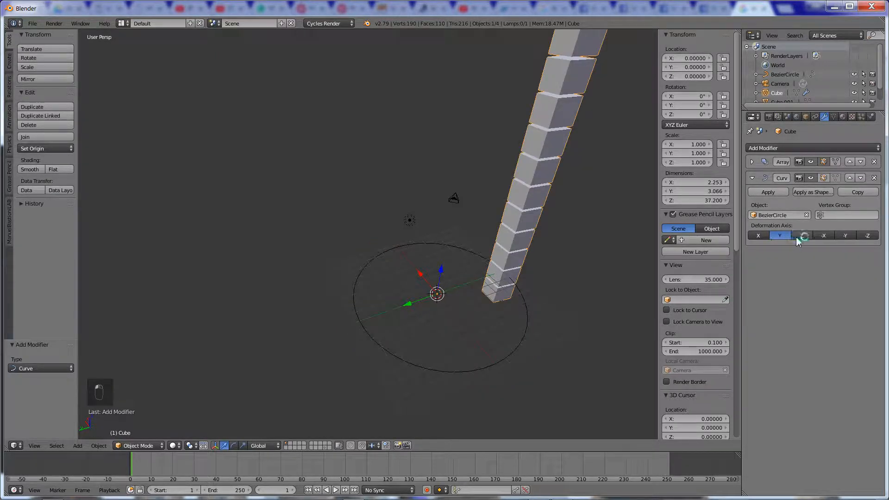
pyautogui.click(802, 236)
pyautogui.click(822, 236)
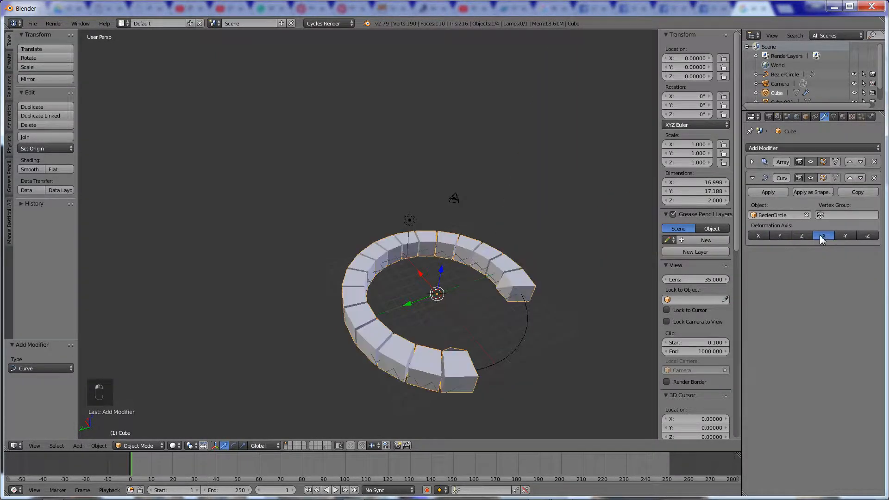
pyautogui.click(845, 236)
pyautogui.click(867, 236)
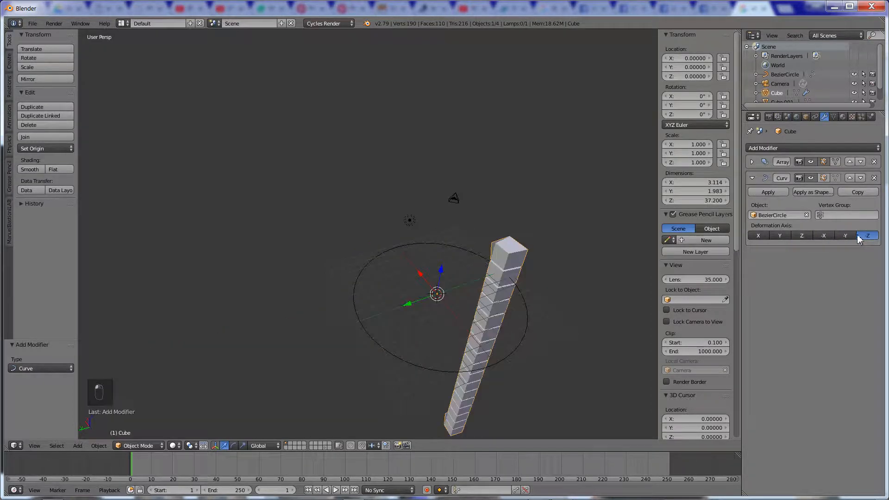
pyautogui.click(754, 235)
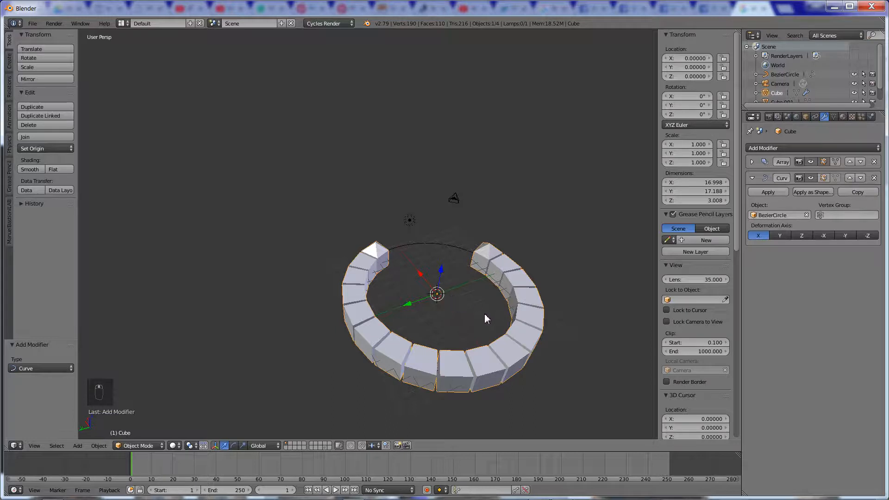
pyautogui.moveTo(484, 313); pyautogui.dragTo(427, 265, button='middle')
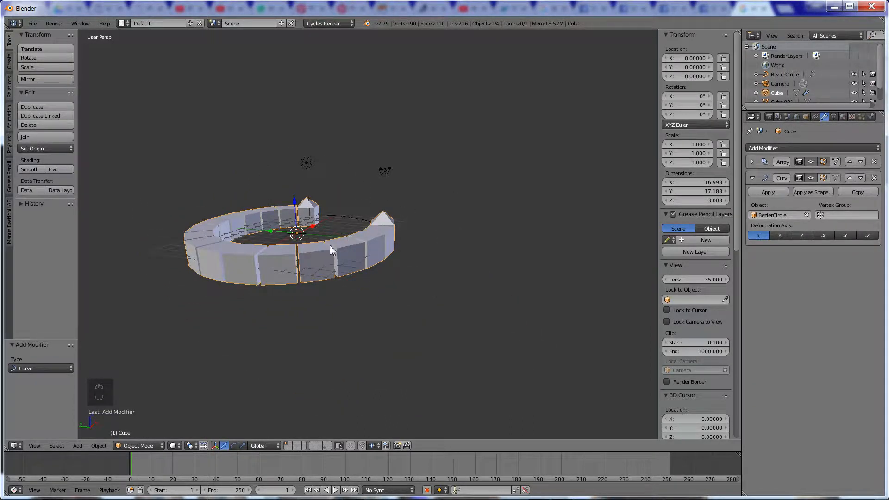
pyautogui.moveTo(327, 246); pyautogui.dragTo(360, 260, button='middle')
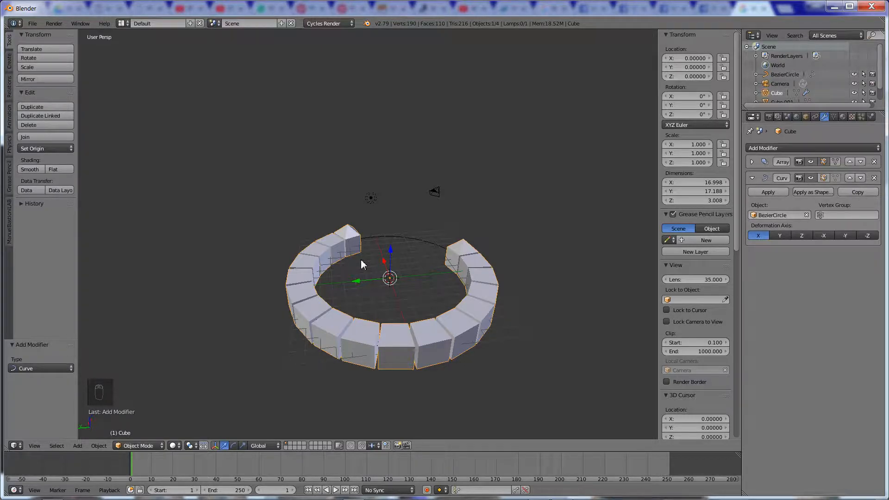
# Step: Start a fresh scene by reloading the start-up file
pyautogui.click(33, 23)
pyautogui.click(37, 34)
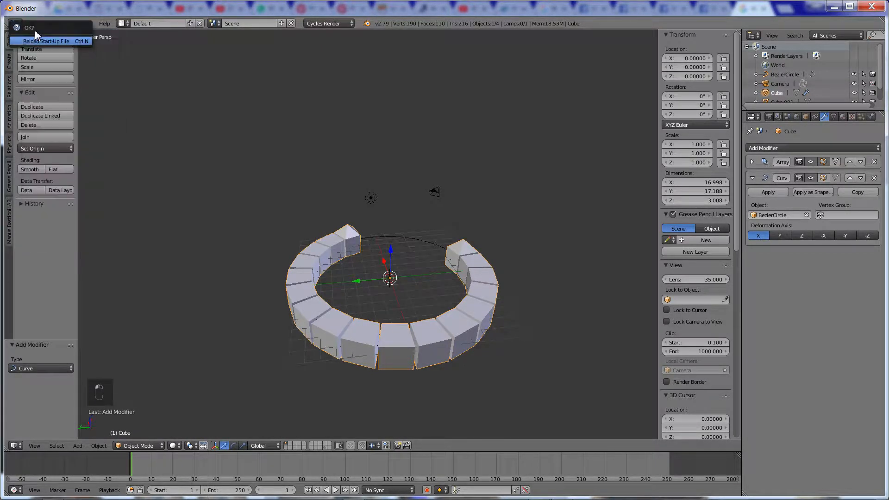
pyautogui.click(42, 42)
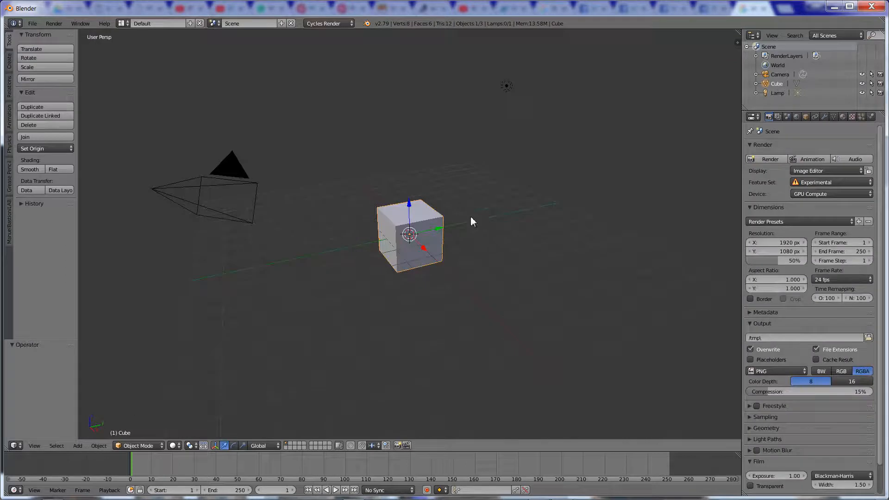
# Step: Switch to the browser to examine the wooden barrel reference photo, and return to the default cube in Blender
pyautogui.moveTo(470, 215); pyautogui.dragTo(423, 288, button='middle')
pyautogui.hotkey('alt', 'Tab')
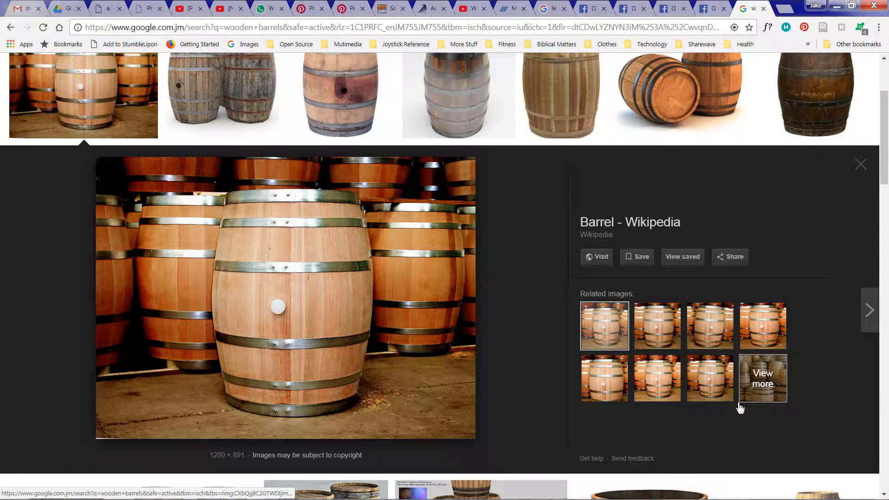
pyautogui.hotkey('alt', 'Tab')
pyautogui.moveTo(437, 294); pyautogui.dragTo(446, 243, button='middle')
pyautogui.scroll(4, 428, 248)
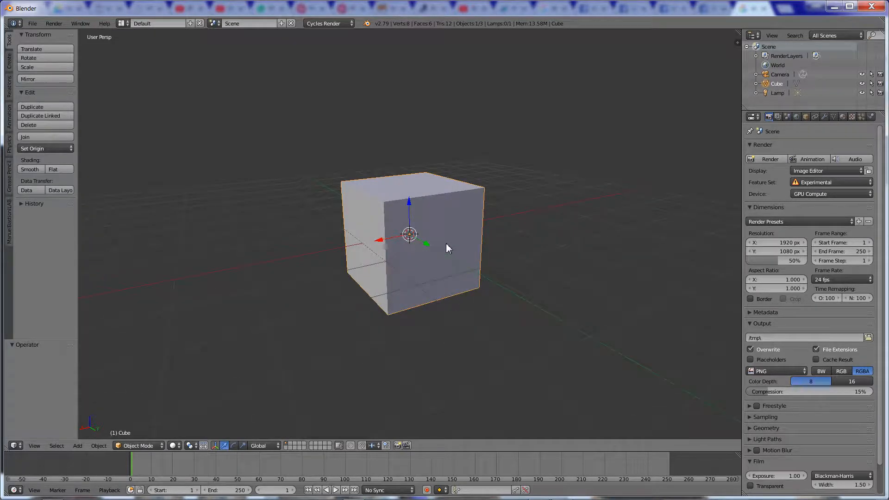
# Step: Put the cube in Edit Mode and start the screencast keys display
pyautogui.press('Tab')
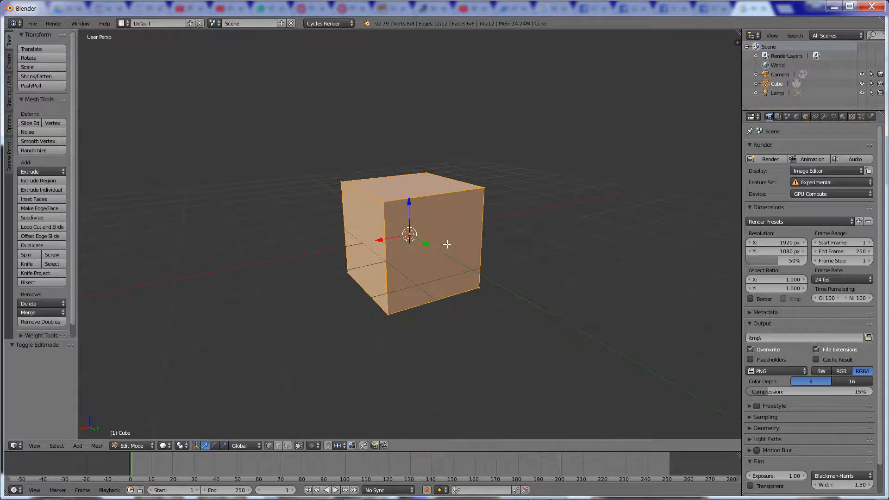
pyautogui.press('n')
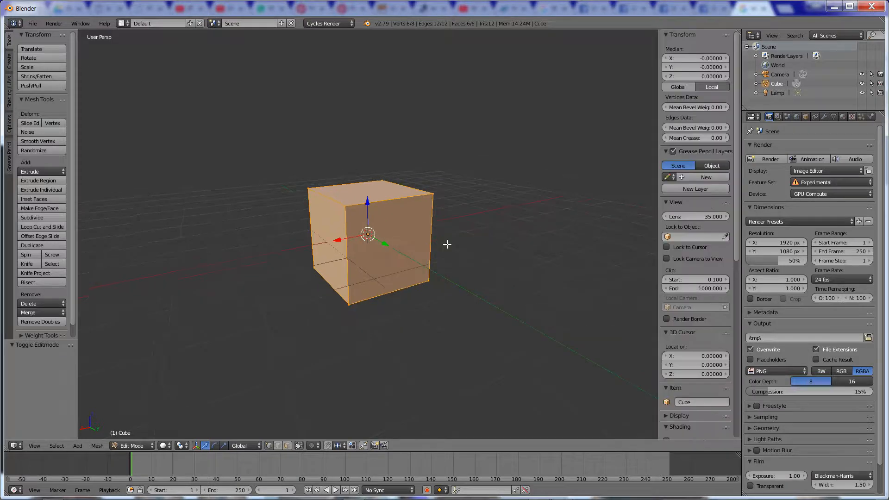
pyautogui.scroll(-10, 685, 291)
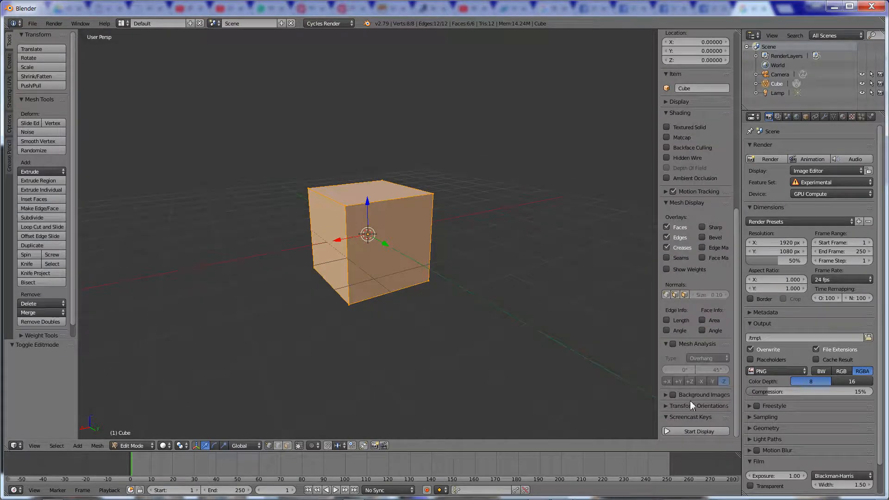
pyautogui.press('n')
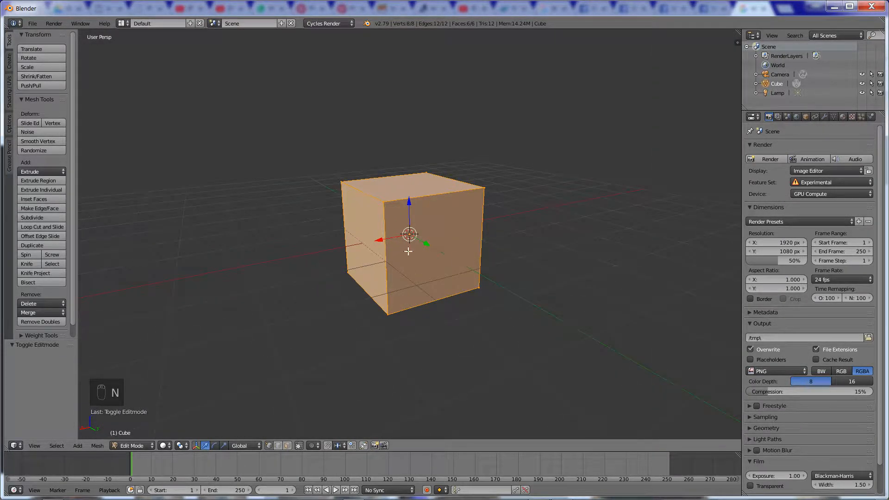
# Step: Return the cube to Object Mode and show its scale and dimensions in the transform properties
pyautogui.moveTo(407, 251); pyautogui.dragTo(455, 264, button='middle')
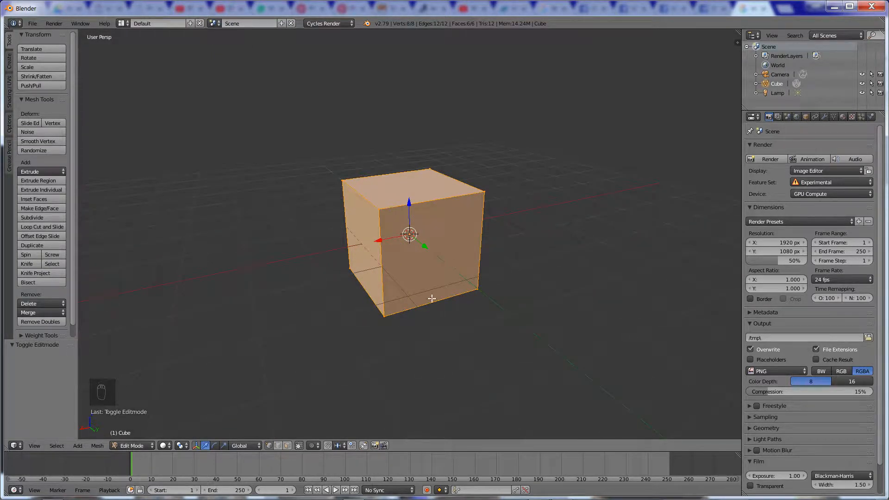
pyautogui.press('s')
pyautogui.press('Tab')
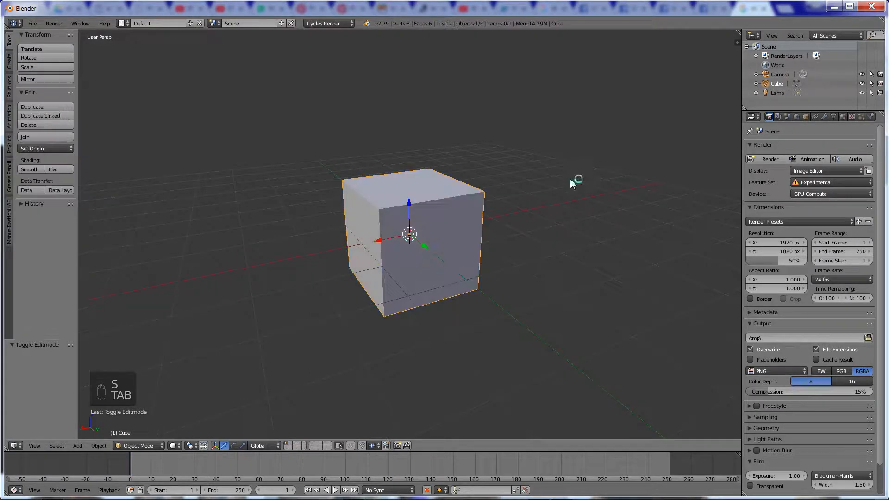
pyautogui.click(737, 43)
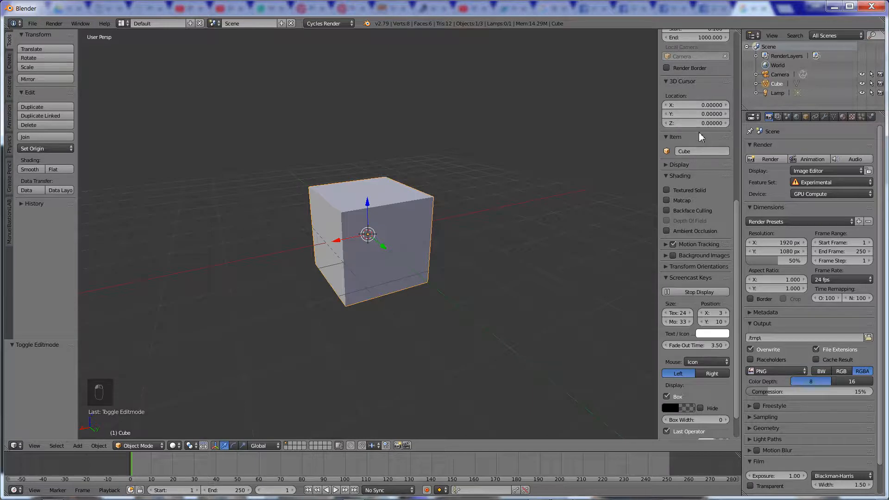
pyautogui.scroll(15, 698, 130)
pyautogui.scroll(3, 701, 126)
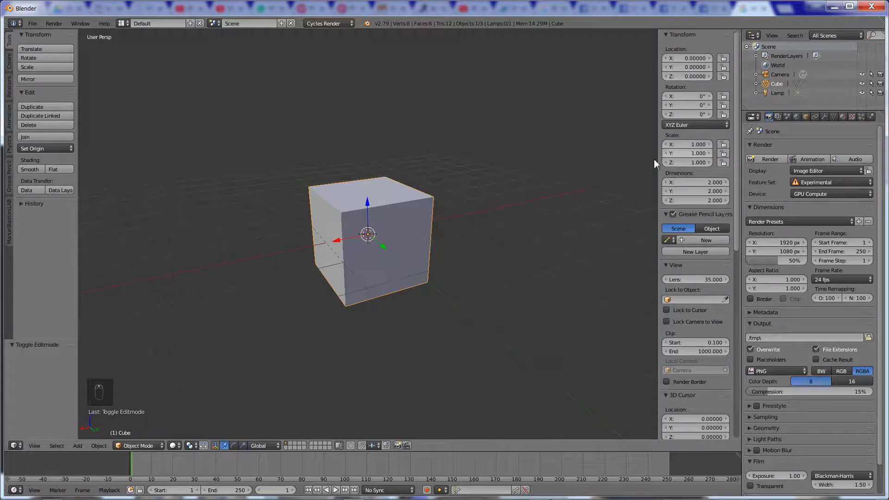
# Step: Try stretching the cube to about 2.89 along X in Object Mode, and undo the scaling
pyautogui.press('s')
pyautogui.press('x')
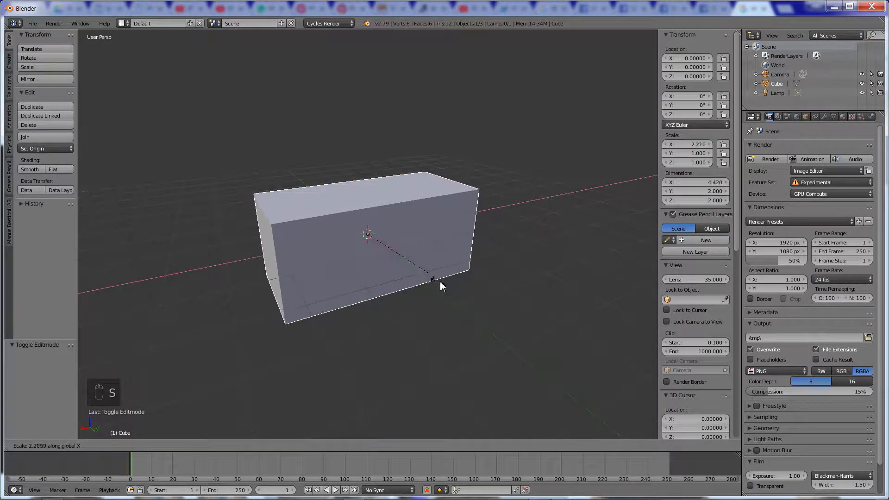
pyautogui.click(473, 283)
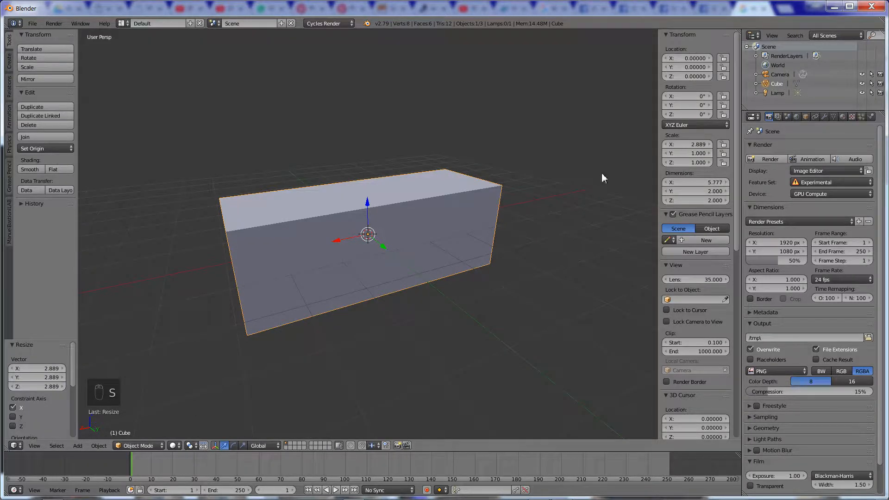
pyautogui.hotkey('ctrl', 'z')
# Step: In Edit Mode, scale the cube's mesh to about 0.034 along X and about 1.506 along Z
pyautogui.press('Tab')
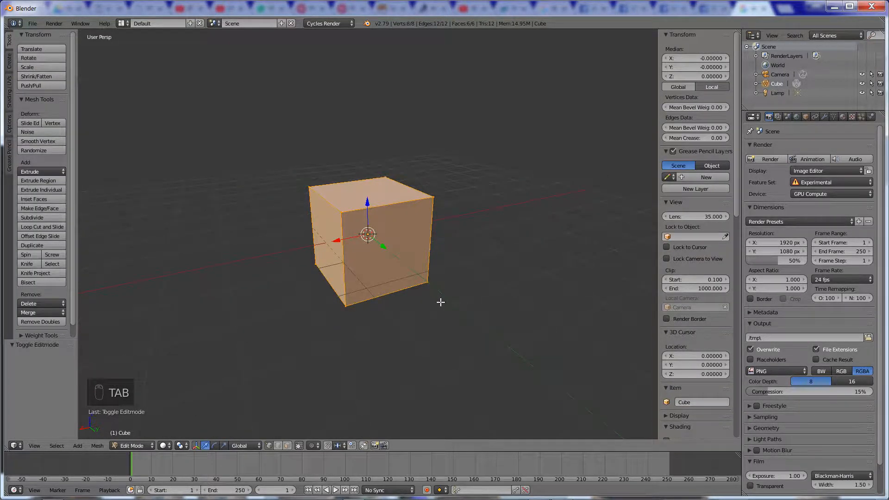
pyautogui.press('s')
pyautogui.press('x')
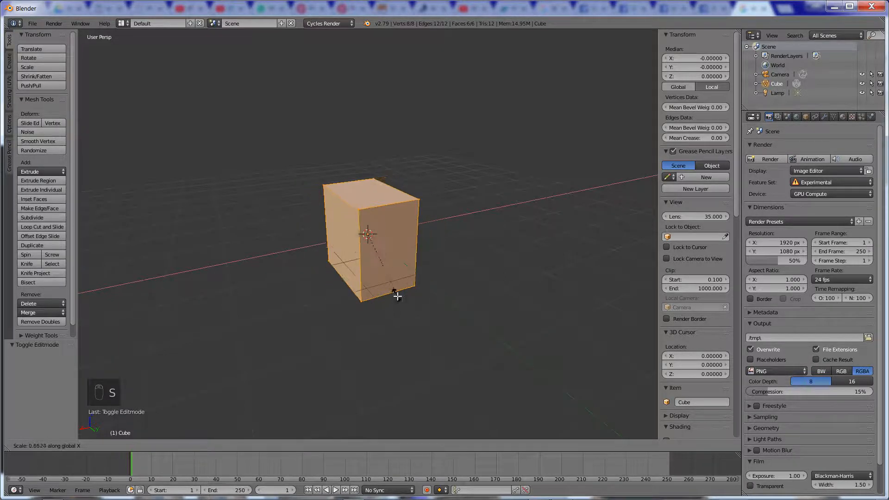
pyautogui.click(369, 234)
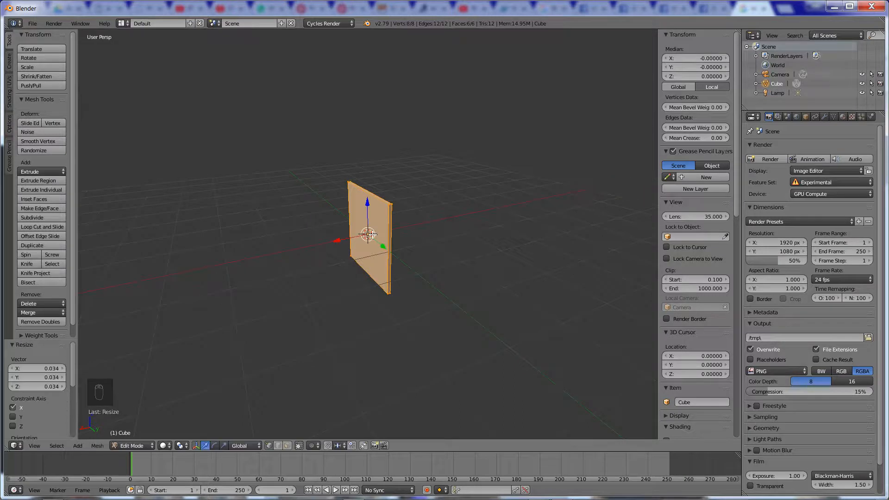
pyautogui.press('s')
pyautogui.press('z')
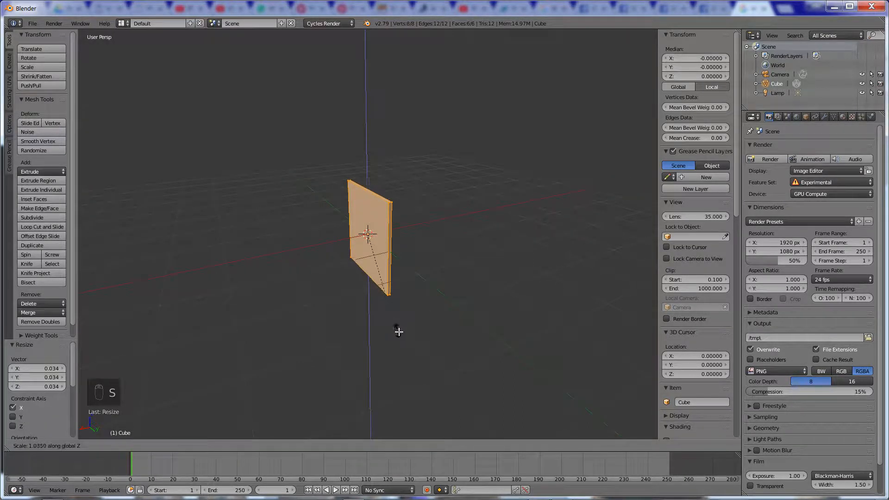
pyautogui.click(430, 365)
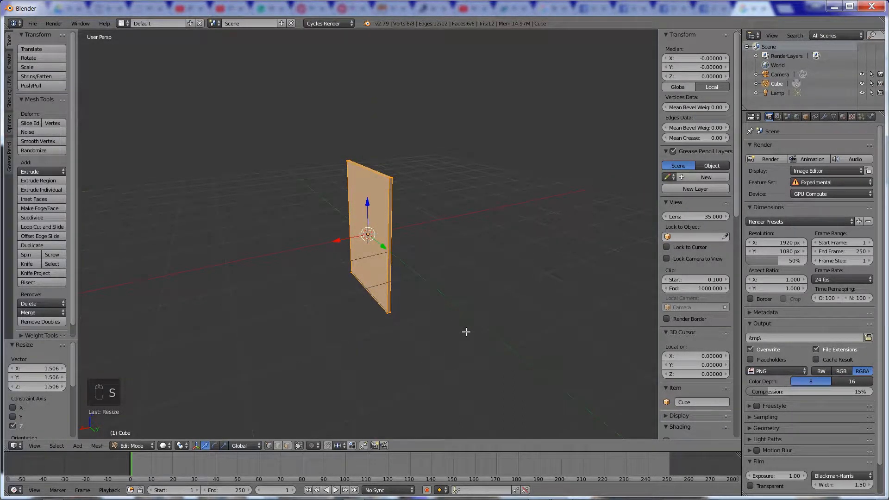
# Step: Narrow the thin slab to about 0.25 along Y to form a stave, and return to Object Mode
pyautogui.press('s')
pyautogui.press('y')
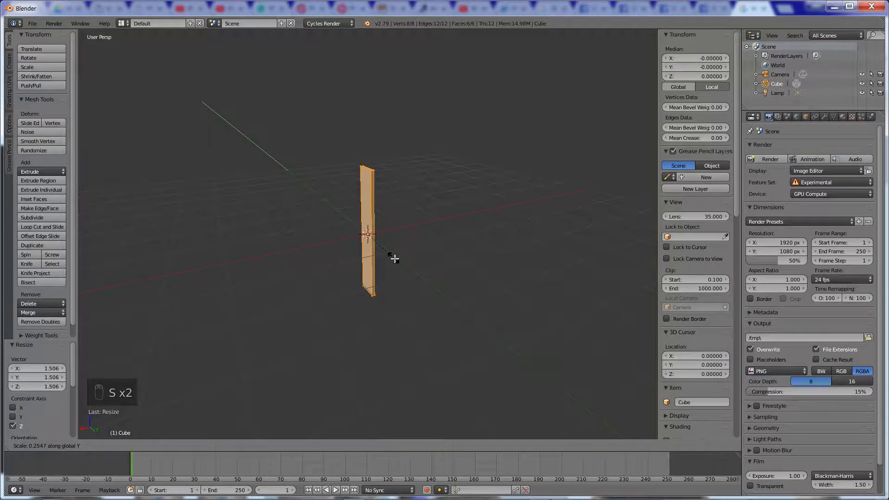
pyautogui.click(394, 259)
pyautogui.moveTo(393, 258); pyautogui.dragTo(391, 284, button='middle')
pyautogui.press('Tab')
pyautogui.moveTo(405, 230); pyautogui.dragTo(322, 233, button='middle')
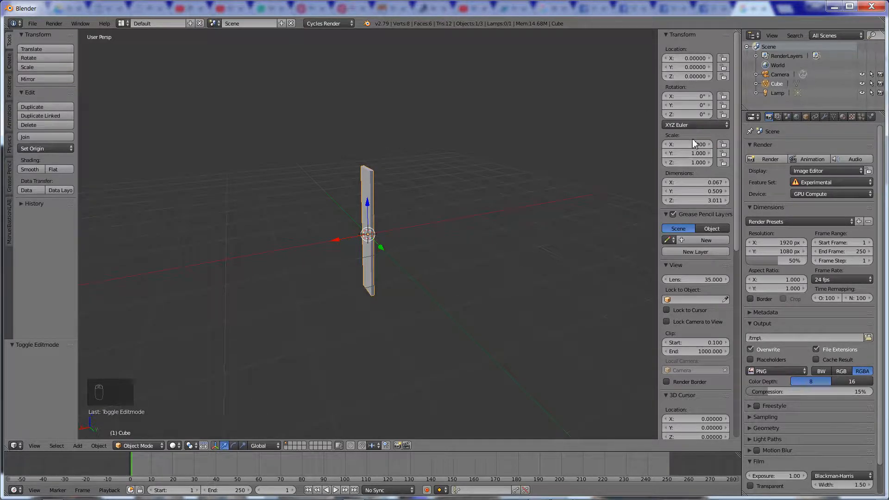
pyautogui.moveTo(371, 209); pyautogui.dragTo(415, 218, button='middle')
# Step: Add five evenly spaced horizontal loop cuts along the stave's height in Edit Mode, without sliding them
pyautogui.press('Tab')
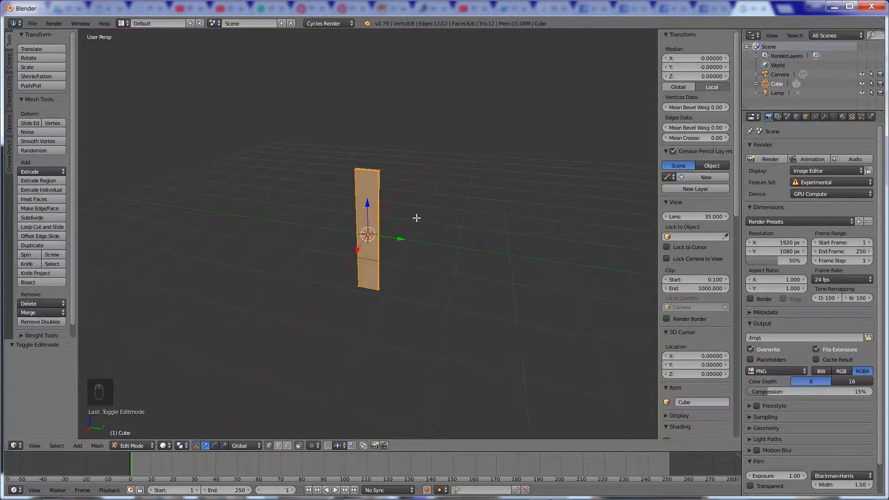
pyautogui.press('Tab')
pyautogui.scroll(2, 415, 221)
pyautogui.scroll(2, 414, 221)
pyautogui.press('Tab')
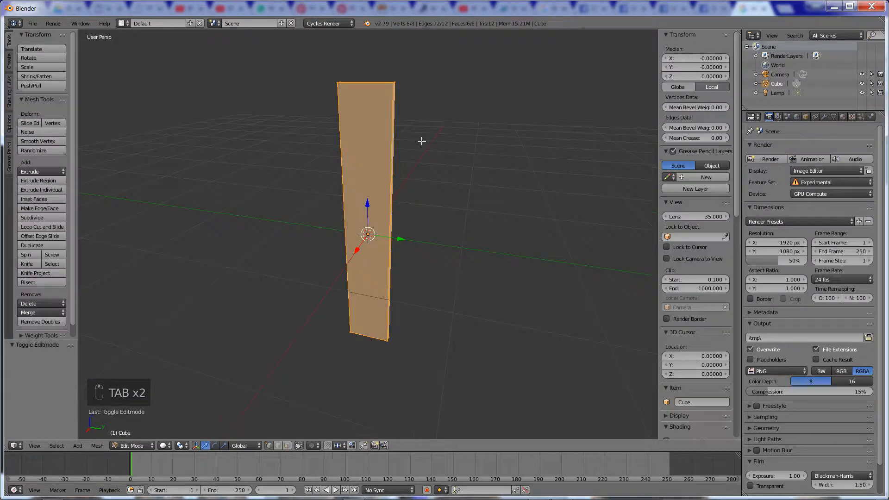
pyautogui.moveTo(407, 144); pyautogui.dragTo(324, 166, button='middle')
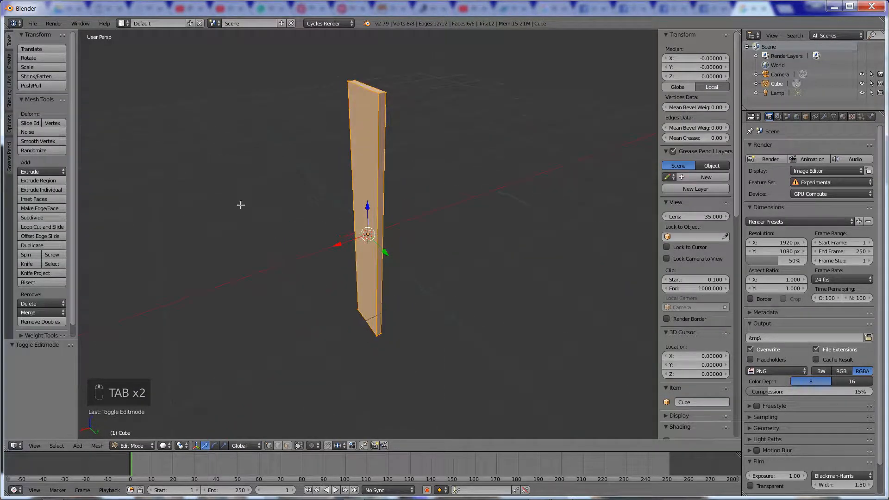
pyautogui.click(42, 227)
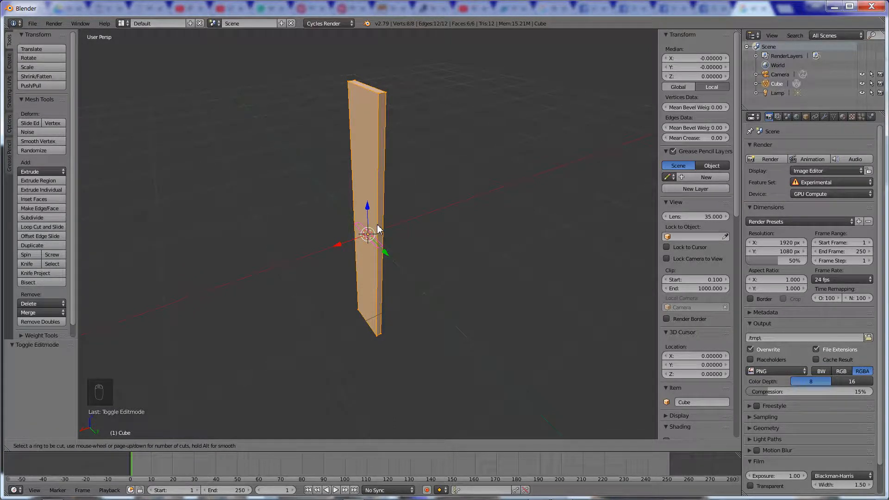
pyautogui.scroll(1, 379, 228)
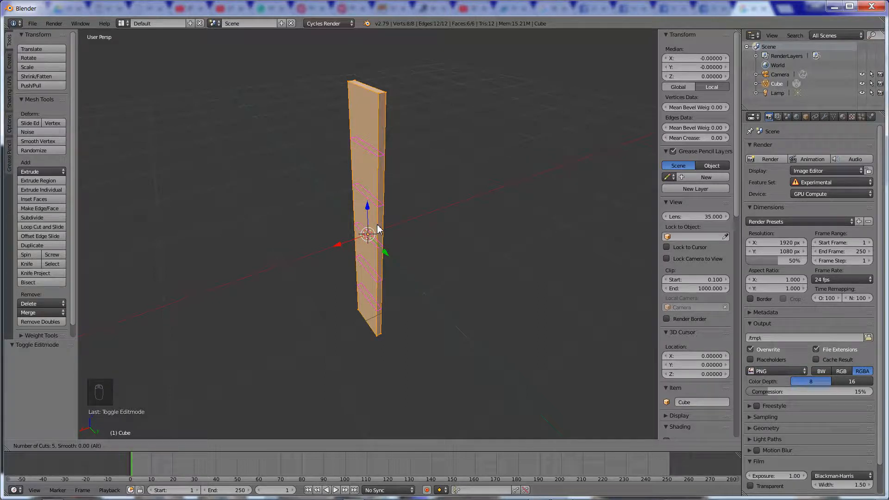
pyautogui.click(377, 228)
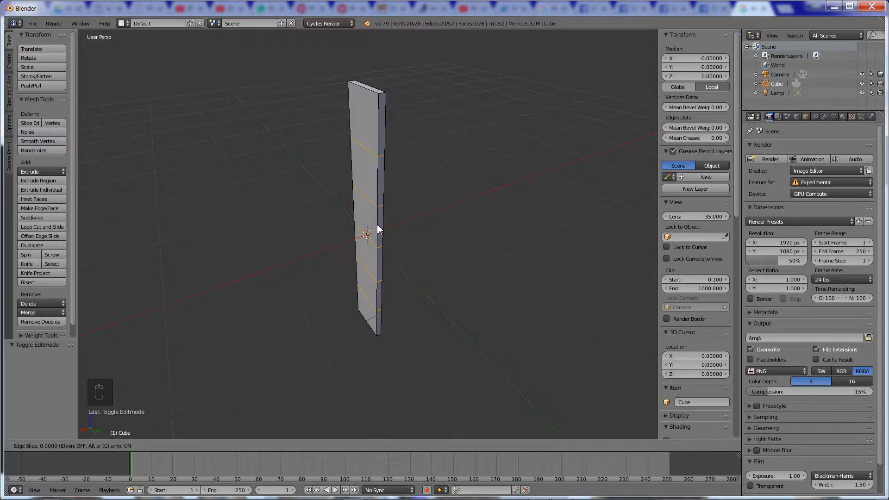
pyautogui.rightClick(378, 229)
pyautogui.hotkey('ctrl', 'r')
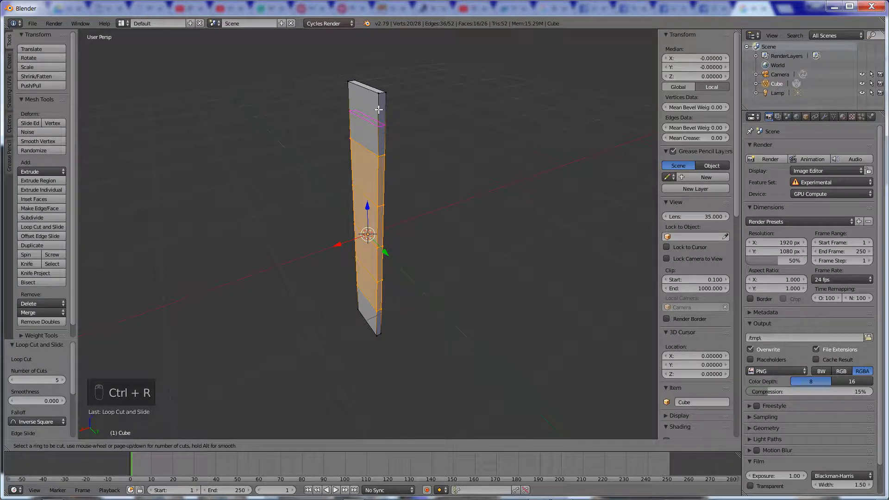
pyautogui.rightClick(379, 110)
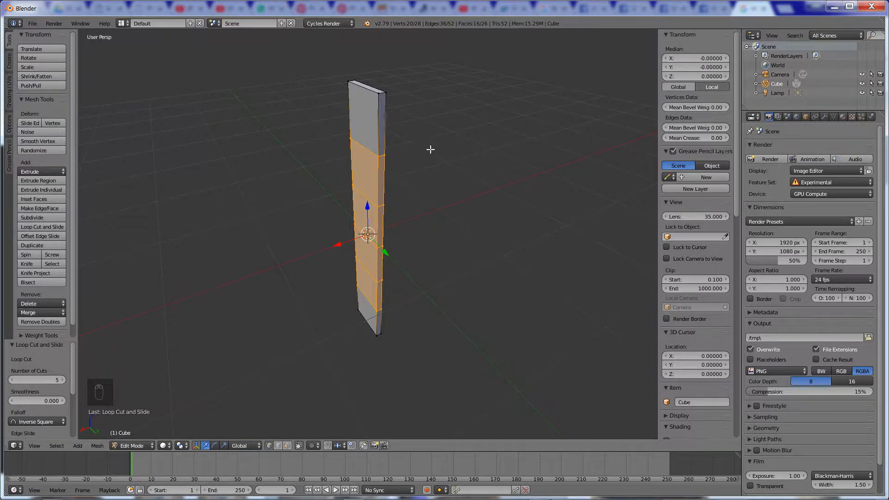
# Step: Leave Edit Mode, compare the stave with the wooden barrel reference photo in the browser, and return to Blender
pyautogui.press('Tab')
pyautogui.moveTo(422, 161); pyautogui.dragTo(487, 208, button='middle')
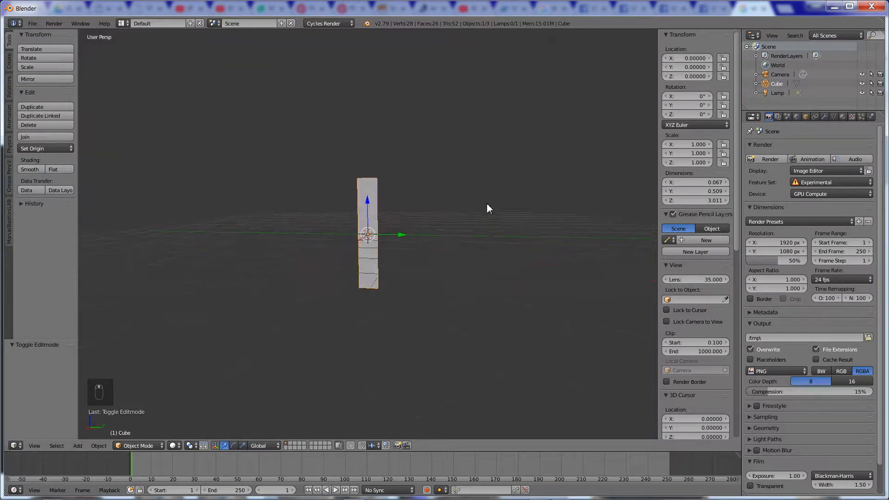
pyautogui.hotkey('alt', 'Tab')
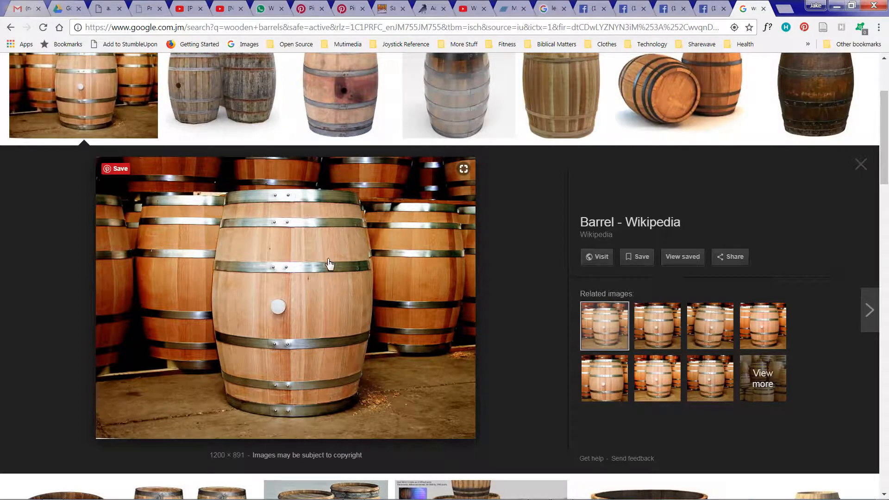
pyautogui.hotkey('alt', 'Tab')
# Step: Select the stave's entire mesh in Edit Mode, lengthen it about 1.25 times along Z, and return to Object Mode
pyautogui.press('Tab')
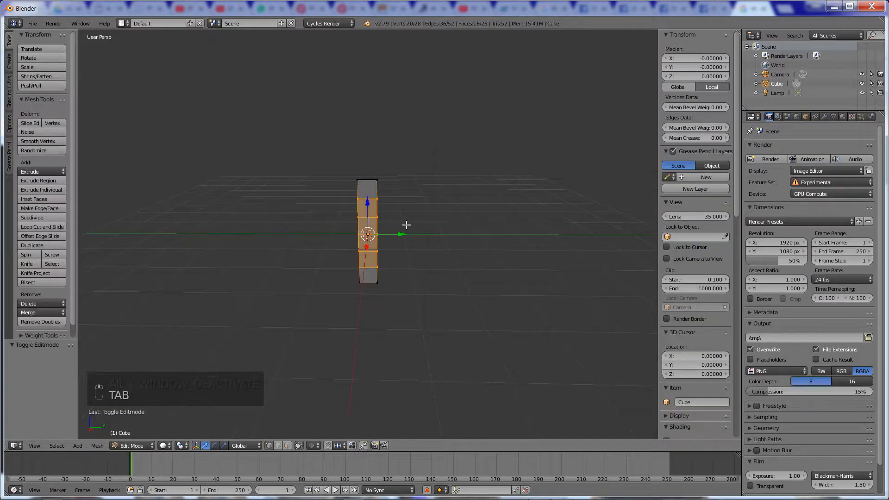
pyautogui.press('a')
pyautogui.press('a')
pyautogui.press('a')
pyautogui.press('a')
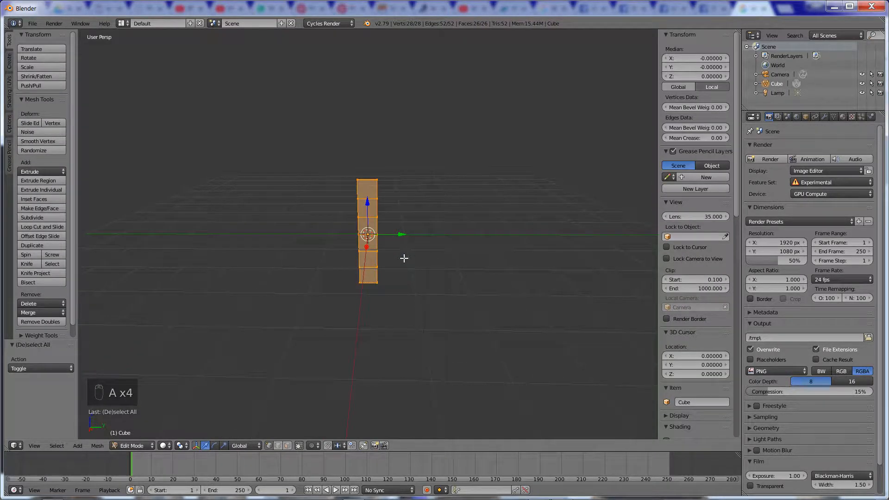
pyautogui.press('s')
pyautogui.press('z')
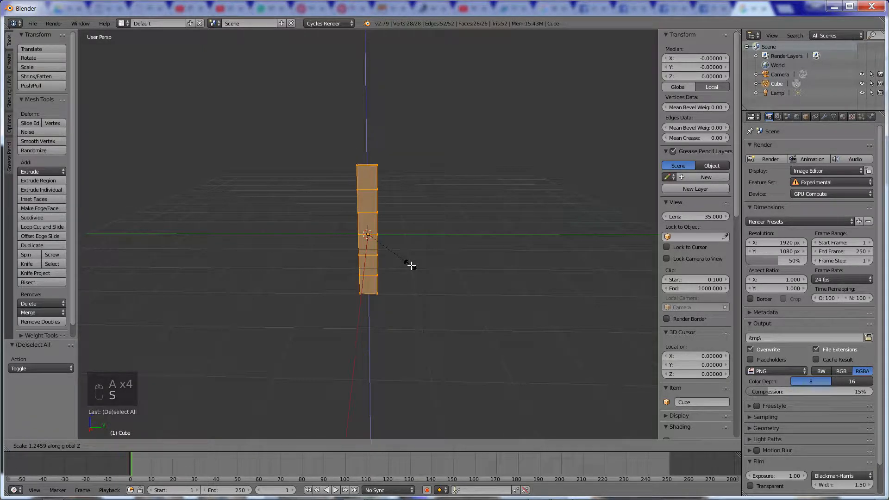
pyautogui.click(411, 266)
pyautogui.moveTo(407, 258); pyautogui.dragTo(450, 255, button='middle')
pyautogui.press('Tab')
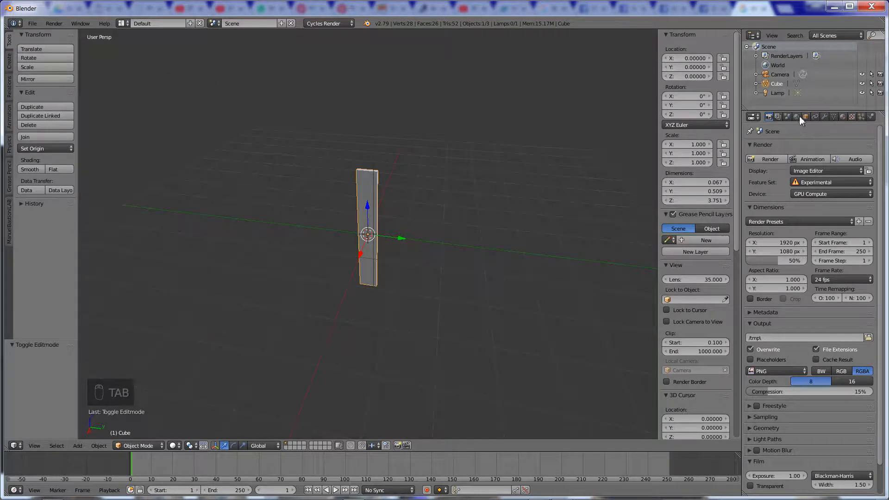
# Step: Add an Array modifier to the stave
pyautogui.click(824, 117)
pyautogui.click(803, 148)
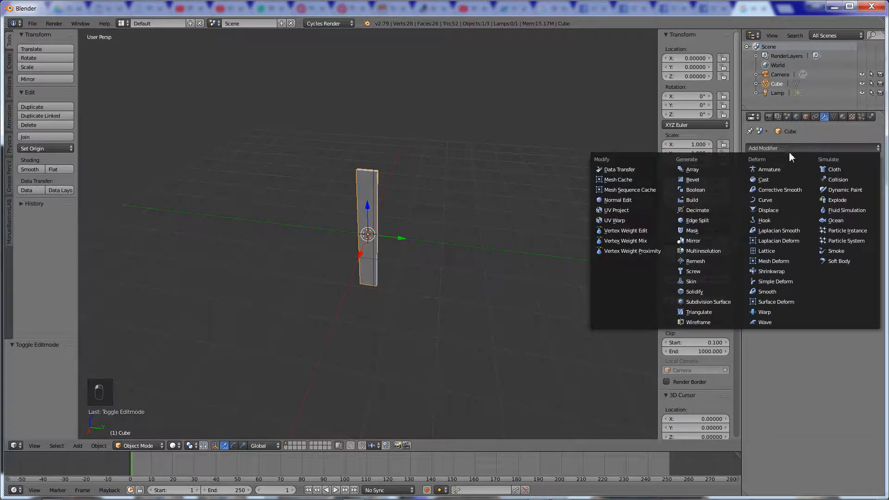
pyautogui.click(706, 170)
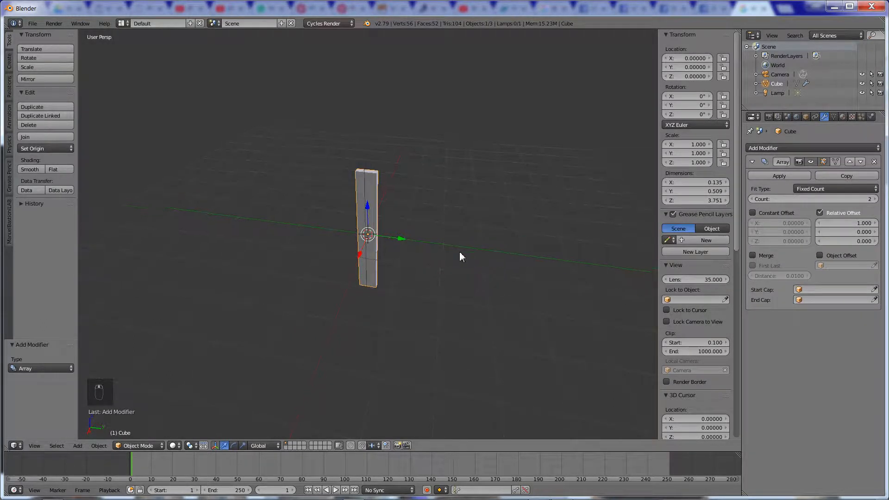
pyautogui.moveTo(460, 252); pyautogui.dragTo(393, 268, button='middle')
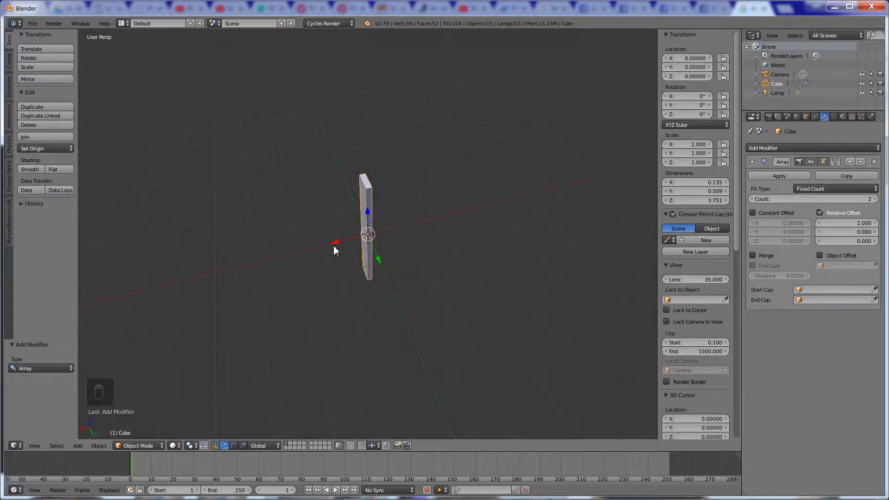
pyautogui.moveTo(332, 258); pyautogui.dragTo(364, 259, button='middle')
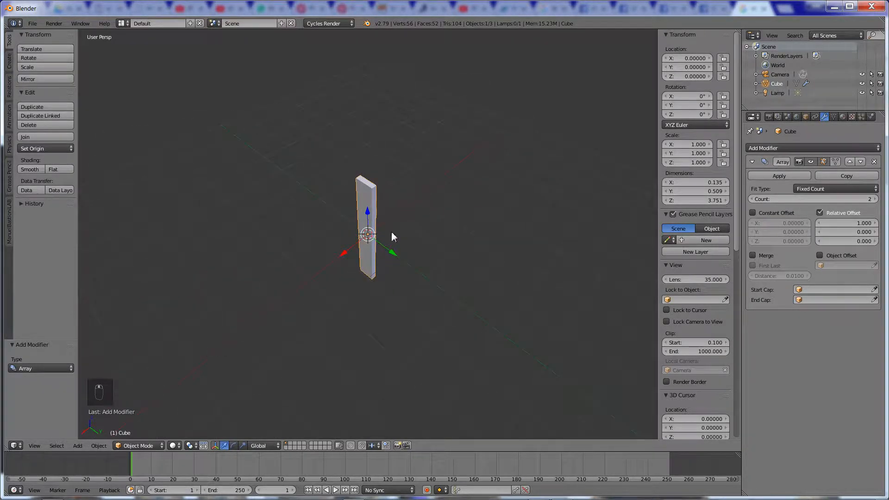
# Step: Rotate the stave's whole mesh 90° about Z in Edit Mode so the array runs along its width, and return to Object Mode
pyautogui.press('Tab')
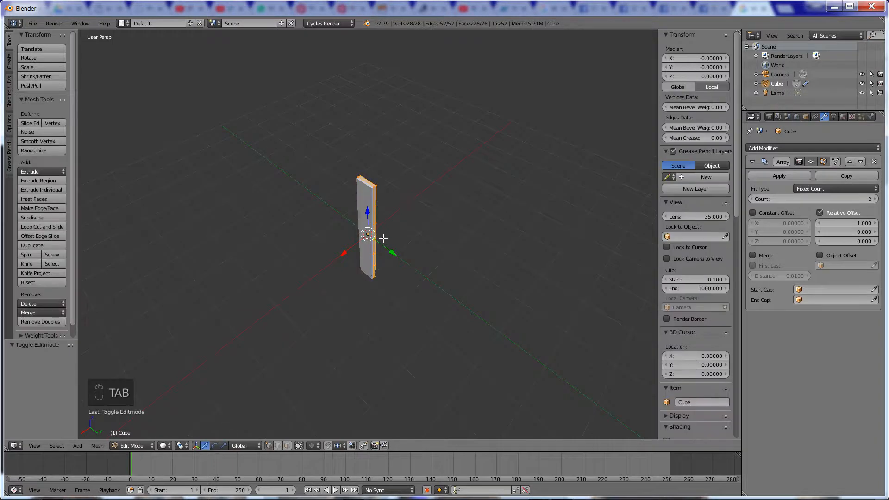
pyautogui.press('a')
pyautogui.press('a')
pyautogui.press('a')
pyautogui.press('a')
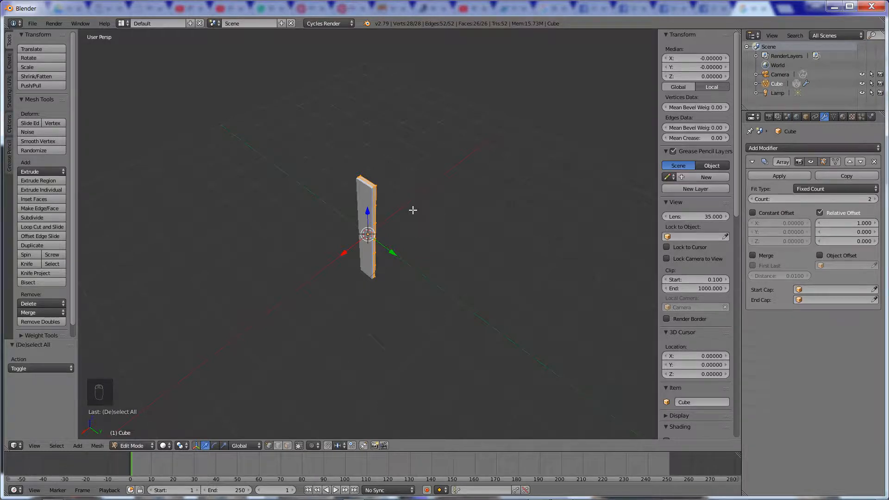
pyautogui.press('r')
pyautogui.write('z')
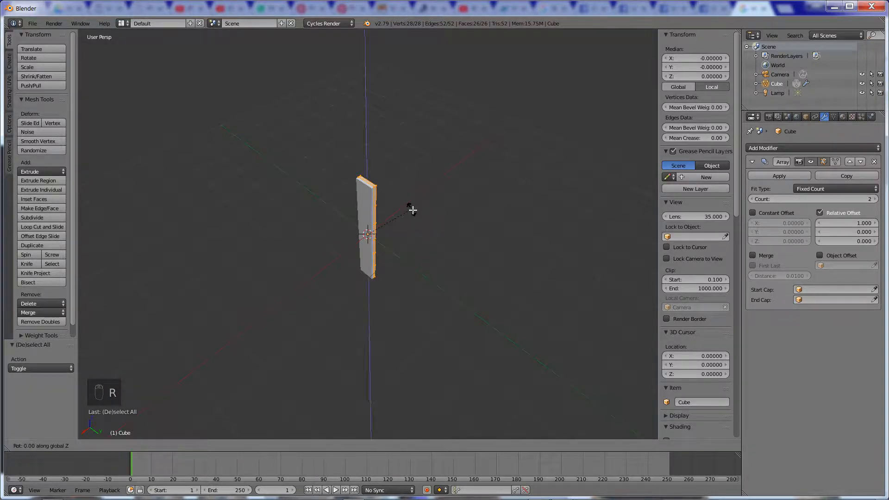
pyautogui.write('90')
pyautogui.press('Return')
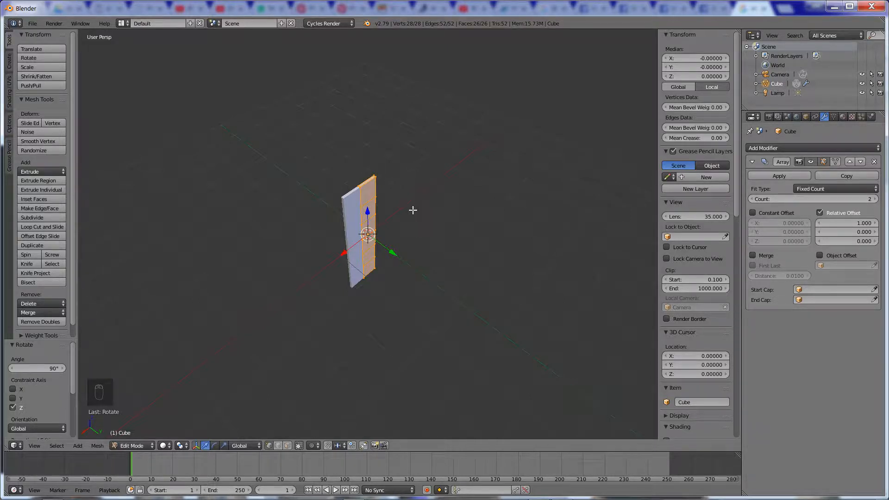
pyautogui.press('Tab')
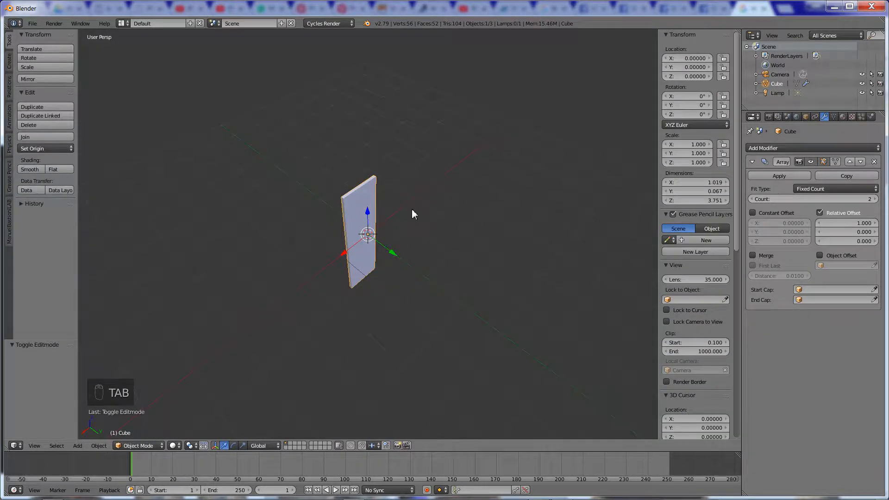
# Step: Set the Array modifier's relative X offset to 1.030 to leave a thin gap between the staves
pyautogui.moveTo(412, 210); pyautogui.dragTo(536, 232, button='middle')
pyautogui.press('Tab')
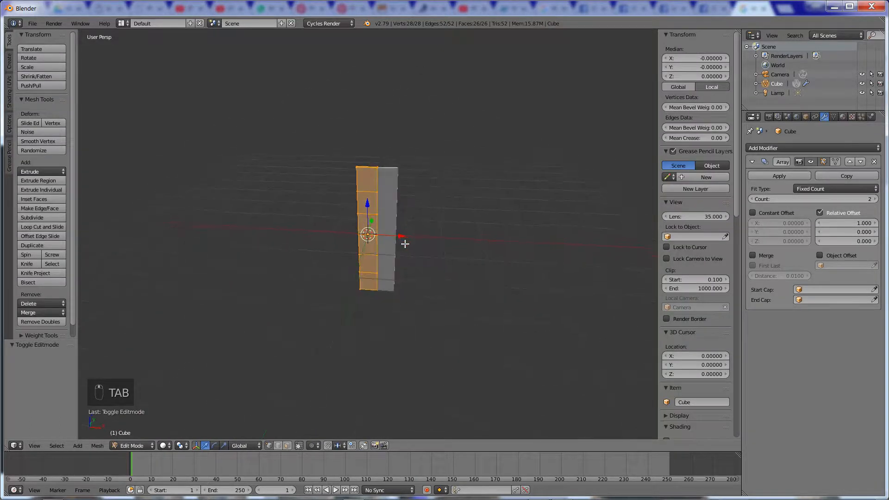
pyautogui.press('Tab')
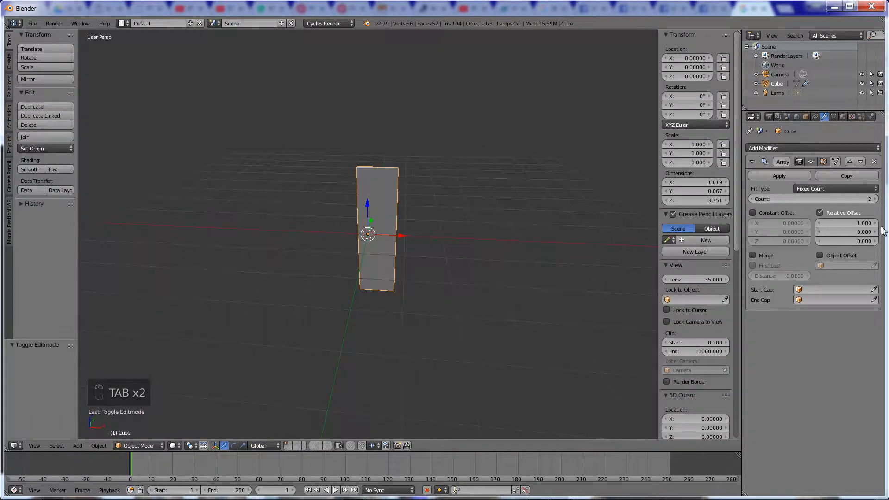
pyautogui.scroll(2, 454, 239)
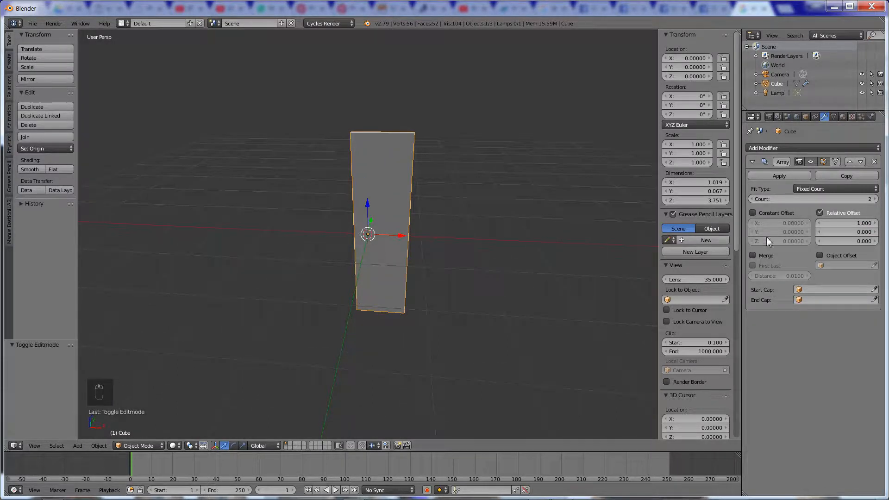
pyautogui.moveTo(856, 224); pyautogui.dragTo(860, 224)
pyautogui.scroll(5, 405, 270)
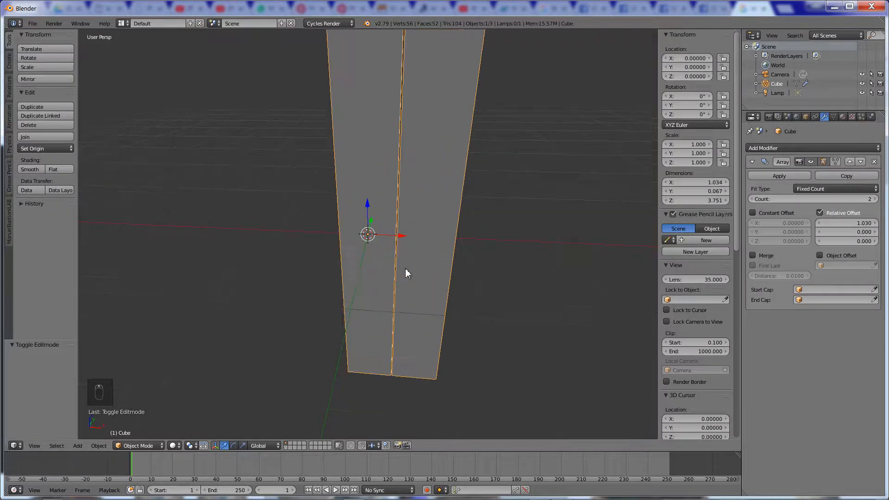
pyautogui.moveTo(861, 223); pyautogui.dragTo(857, 224)
pyautogui.scroll(-3, 597, 223)
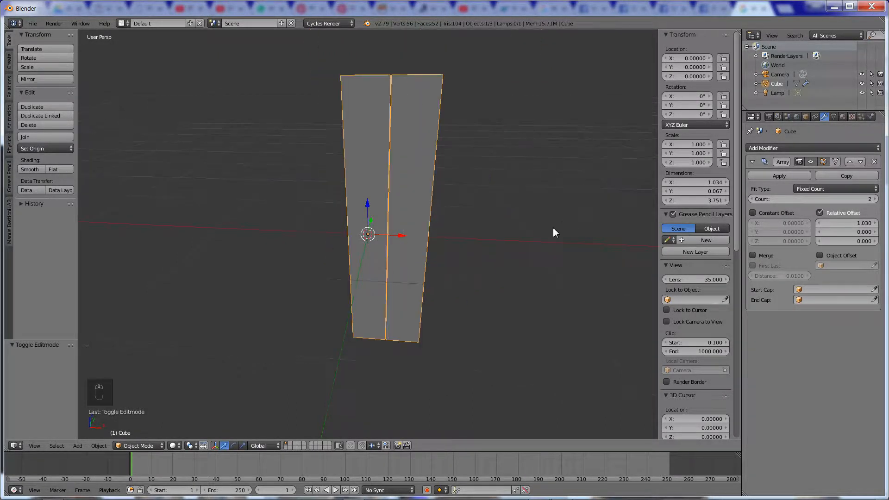
# Step: Set the stave's Array modifier count to 9
pyautogui.moveTo(519, 264)
pyautogui.mouseDown(button='middle')
pyautogui.moveTo(466, 287)
pyautogui.moveTo(408, 290)
pyautogui.moveTo(368, 275)
pyautogui.moveTo(506, 268)
pyautogui.mouseUp(button='middle')
pyautogui.scroll(-2, 506, 266)
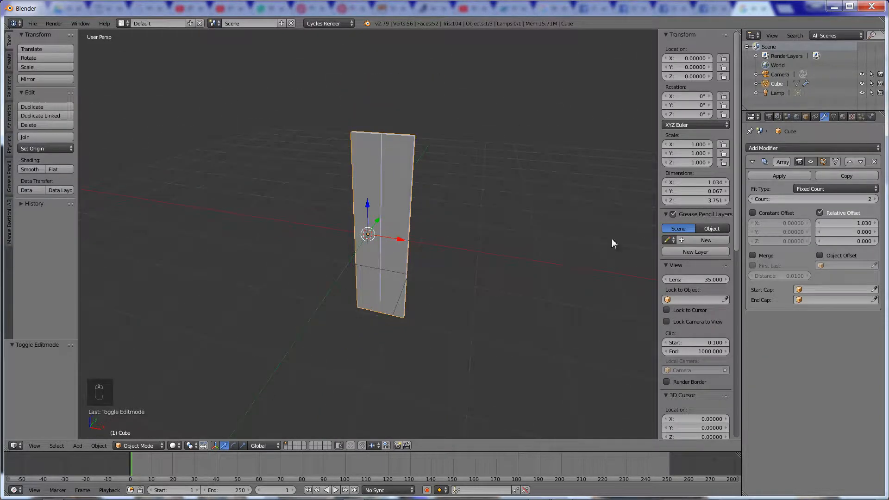
pyautogui.click(876, 199)
pyautogui.click(875, 199)
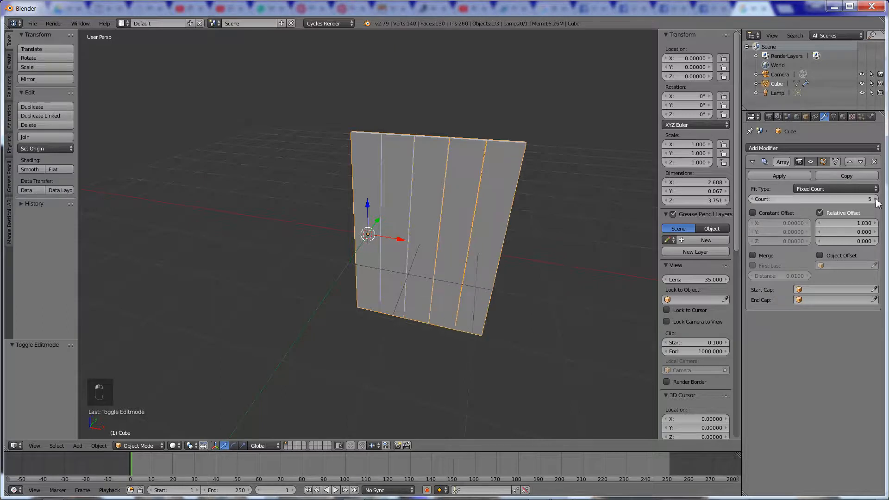
pyautogui.click(875, 199)
pyautogui.click(876, 199)
pyautogui.click(875, 199)
pyautogui.click(876, 199)
pyautogui.click(875, 199)
pyautogui.moveTo(573, 244); pyautogui.dragTo(522, 299, button='middle')
# Step: Switch to the web browser and search Google Images for "barrel plank" in a new tab
pyautogui.hotkey('alt', 'Tab')
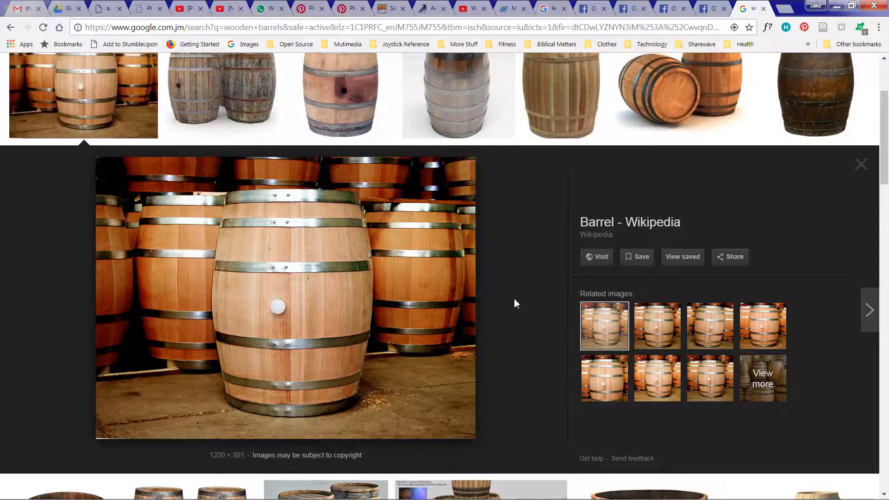
pyautogui.click(784, 11)
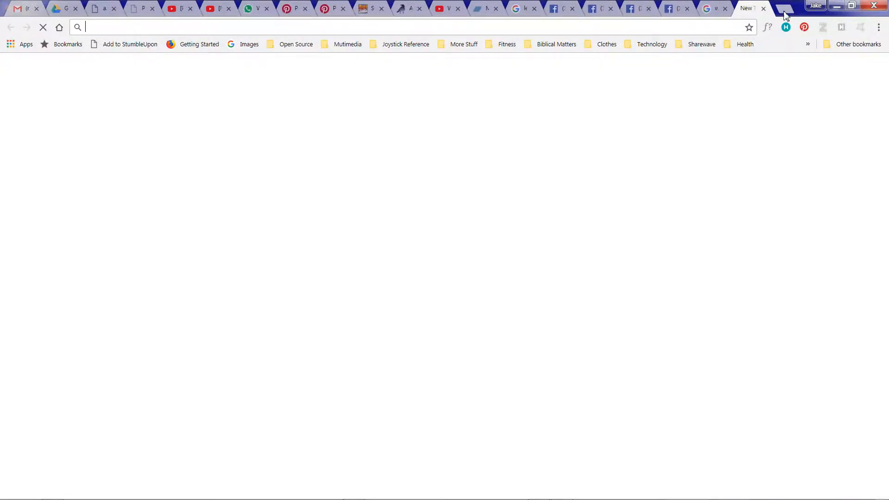
pyautogui.write('barrel p')
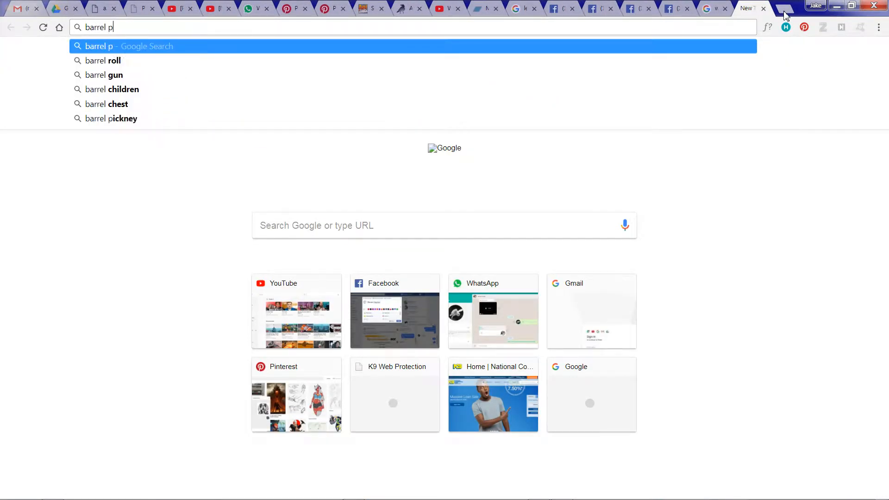
pyautogui.write('lank')
pyautogui.press('Return')
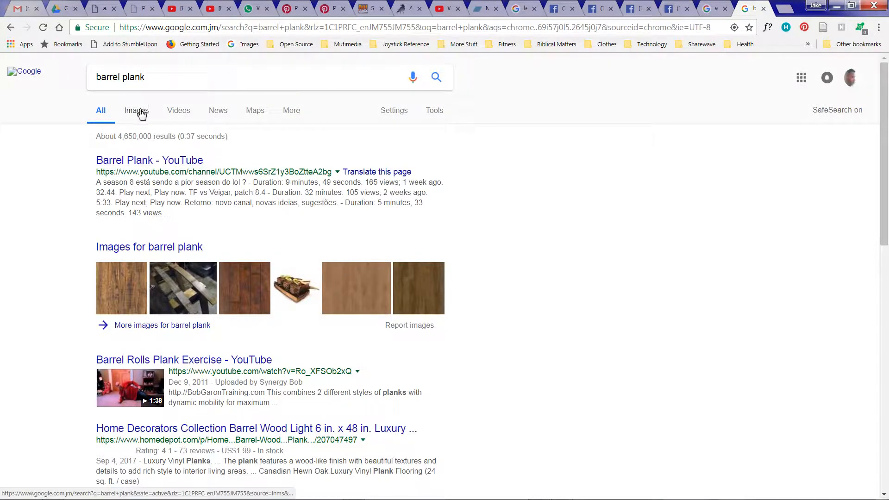
pyautogui.click(141, 114)
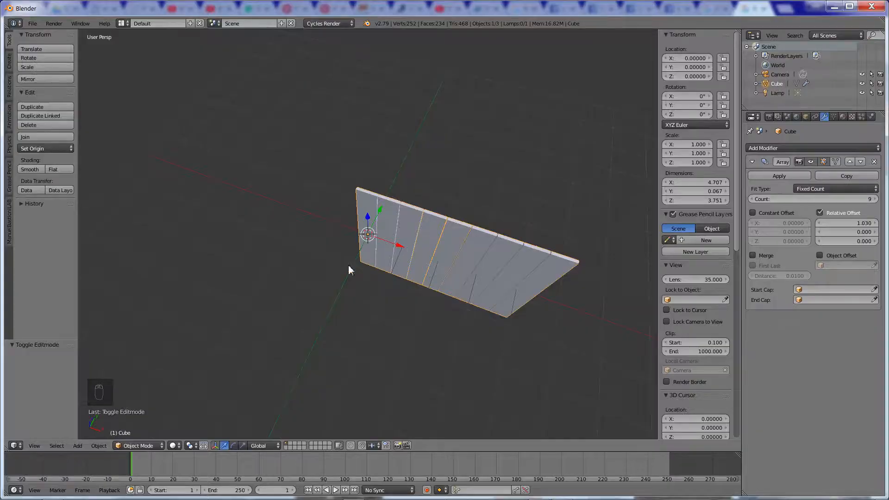
# Step: Lengthen the stave's whole mesh about 1.37 times along Z in Edit Mode, and return to Object Mode
pyautogui.moveTo(388, 267); pyautogui.dragTo(364, 249, button='middle')
pyautogui.press('Tab')
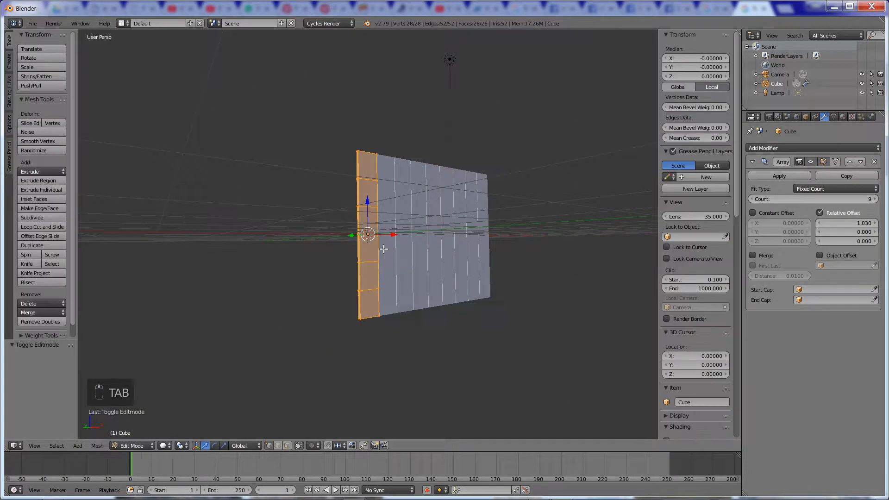
pyautogui.press('s')
pyautogui.press('z')
pyautogui.click(393, 277)
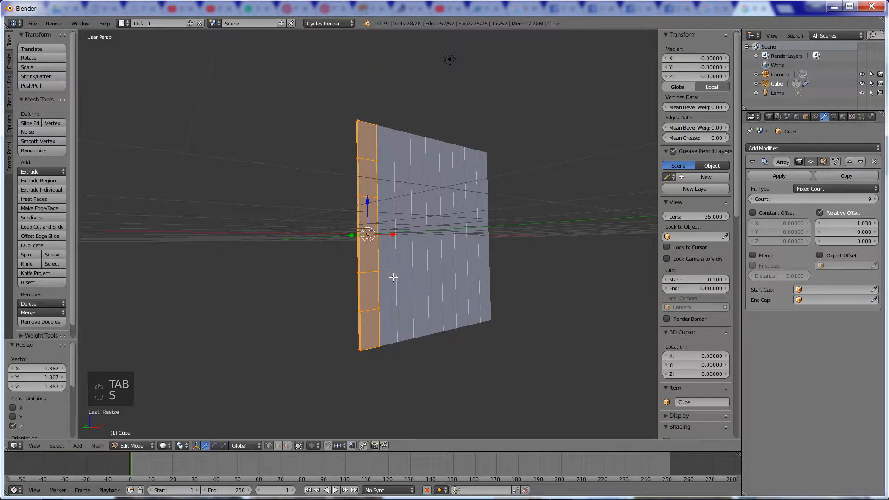
pyautogui.press('Tab')
# Step: Look over the barrel plank images in the browser, open and close the charlesandhudson.com photo, and return to Blender
pyautogui.hotkey('alt', 'Tab')
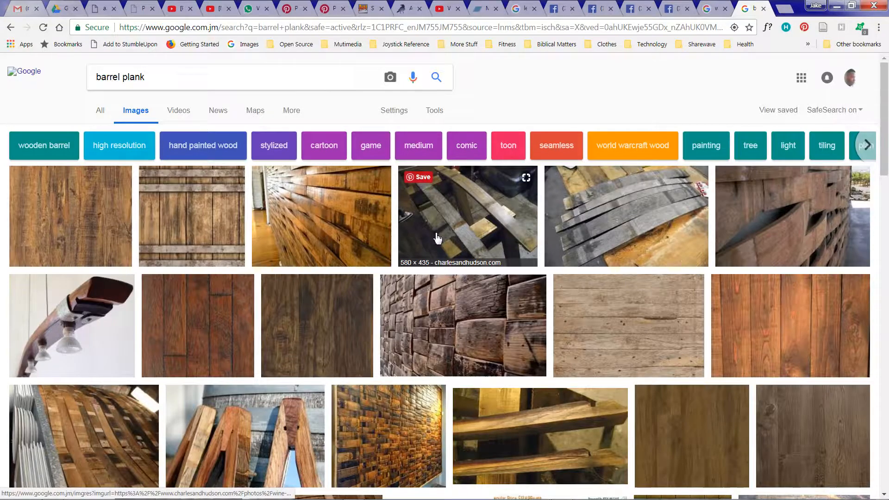
pyautogui.middleClick(424, 239)
pyautogui.click(764, 7)
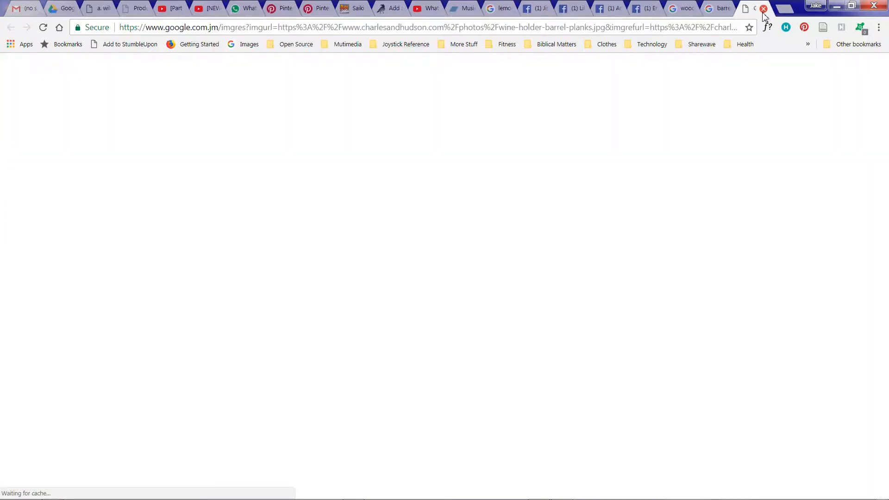
pyautogui.hotkey('ctrl', 'w')
pyautogui.hotkey('alt', 'Tab')
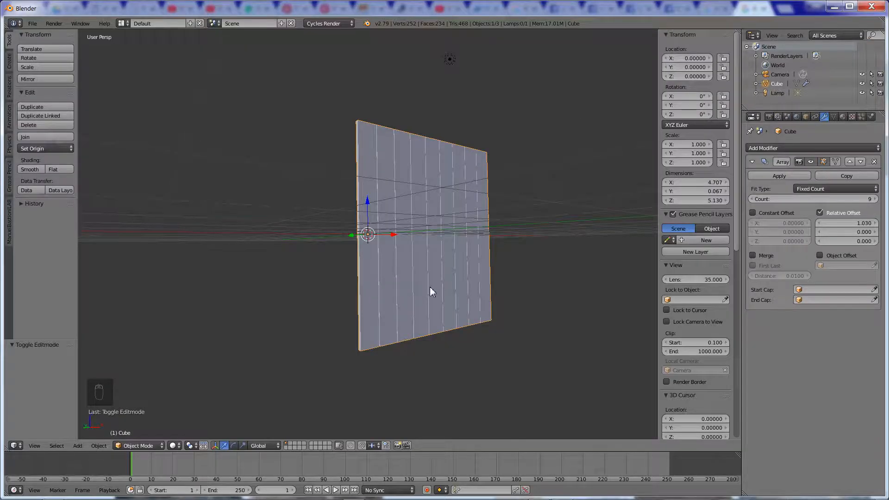
# Step: Collapse the Array modifier and add a Curve modifier to the row of staves
pyautogui.moveTo(430, 291); pyautogui.dragTo(503, 283, button='middle')
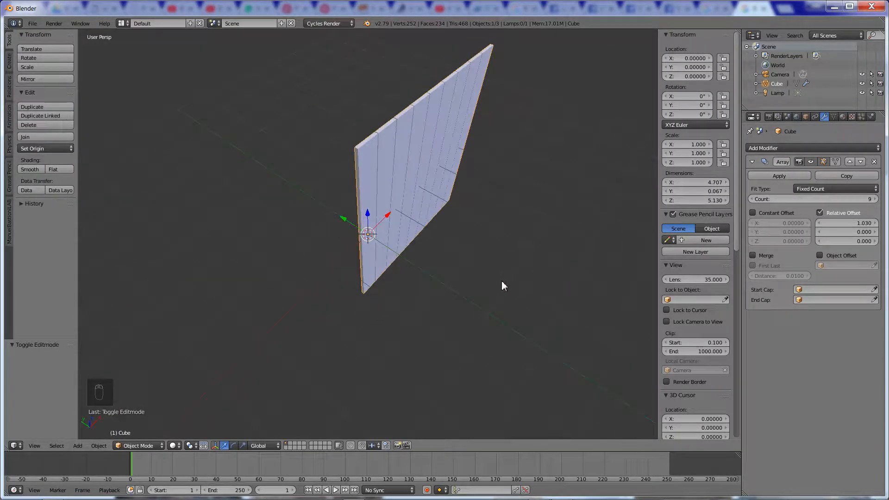
pyautogui.click(752, 161)
pyautogui.click(761, 149)
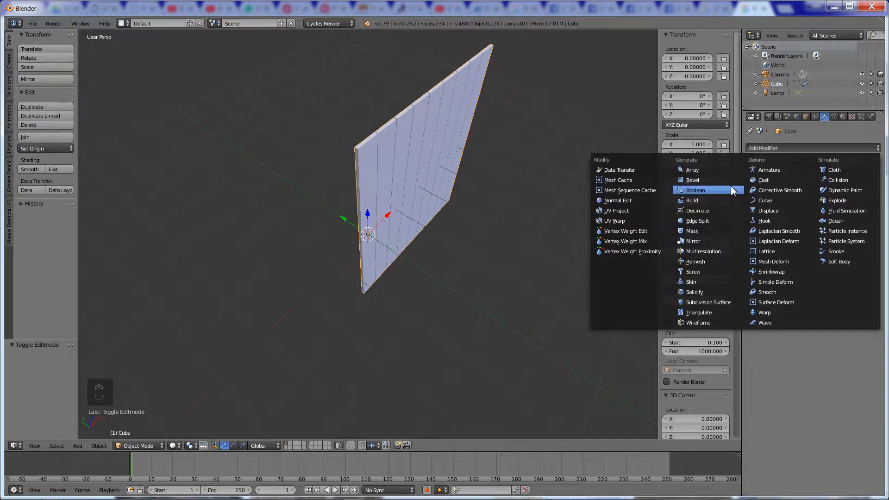
pyautogui.click(773, 201)
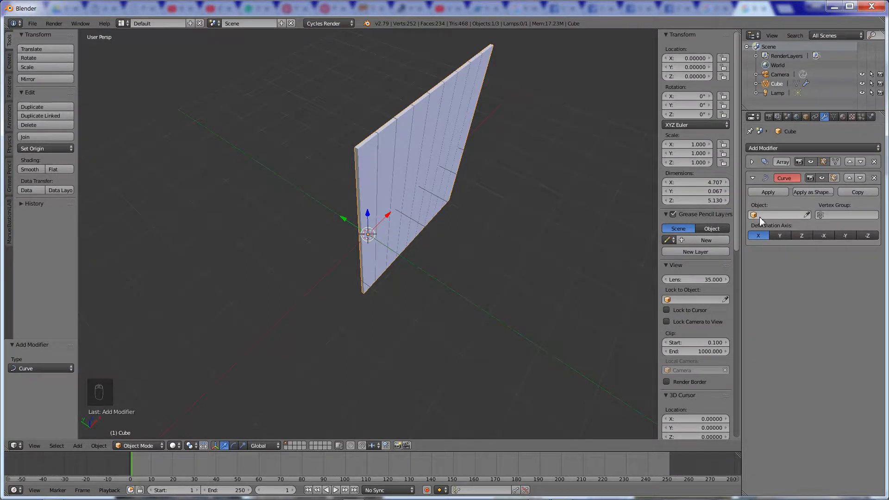
pyautogui.click(765, 215)
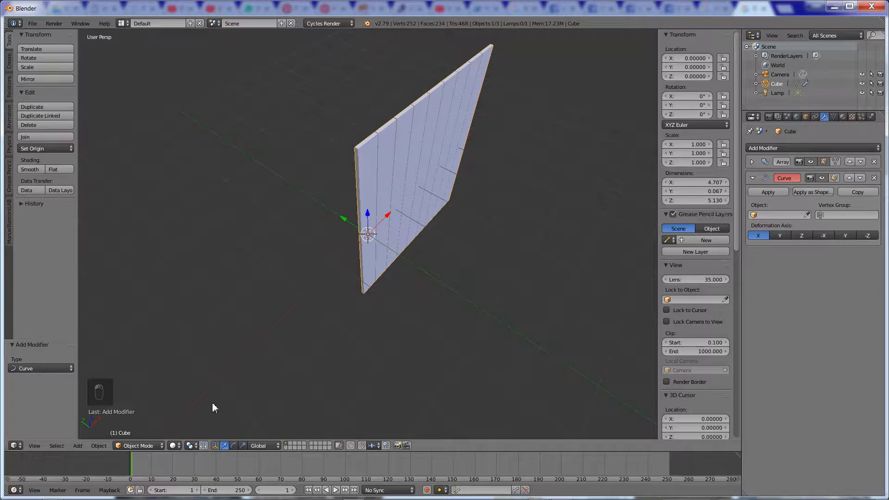
# Step: Add a Bezier circle at the origin and scale it up about 1.54 times
pyautogui.click(85, 446)
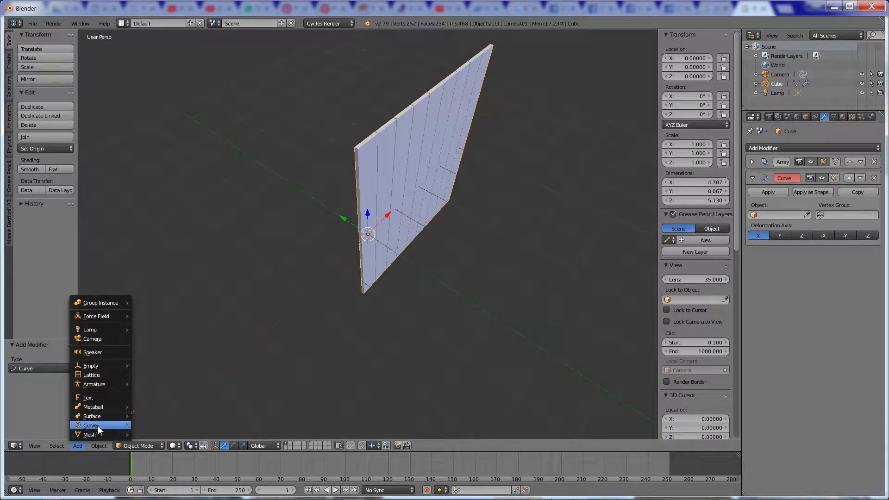
pyautogui.moveTo(96, 430)
pyautogui.click(170, 379)
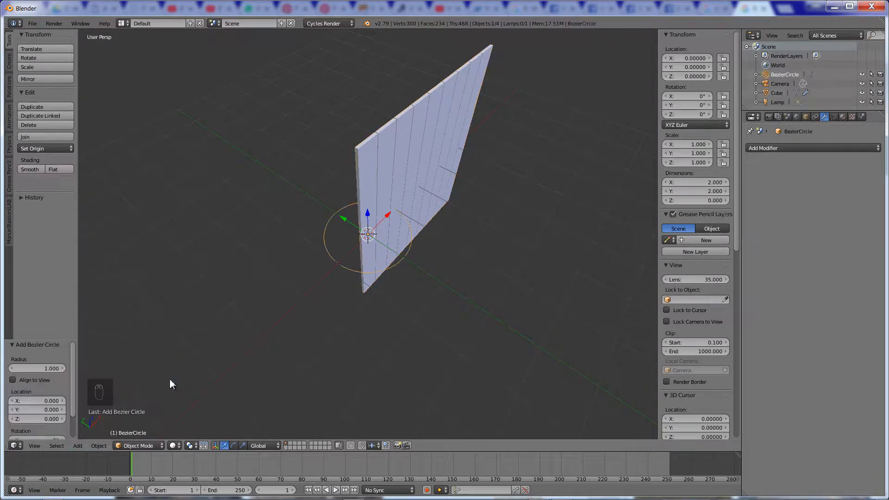
pyautogui.moveTo(385, 316); pyautogui.dragTo(456, 283, button='middle')
pyautogui.moveTo(477, 286); pyautogui.dragTo(394, 289, button='middle')
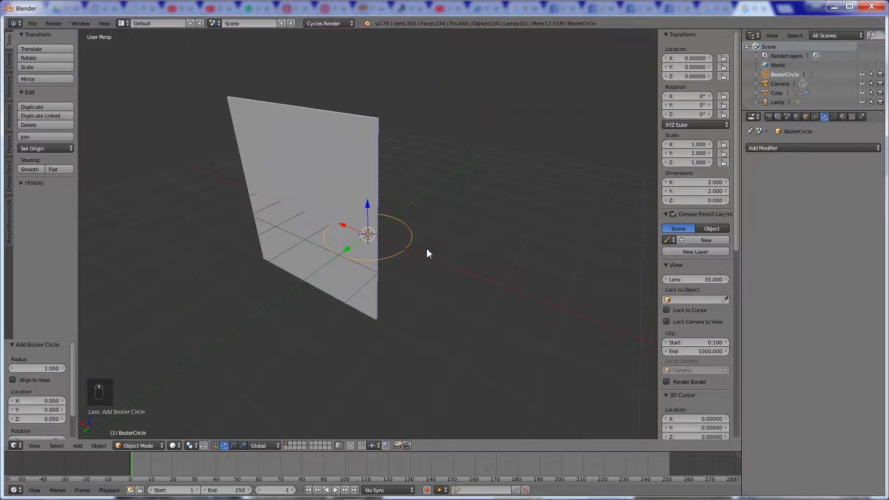
pyautogui.moveTo(428, 252); pyautogui.dragTo(300, 262, button='middle')
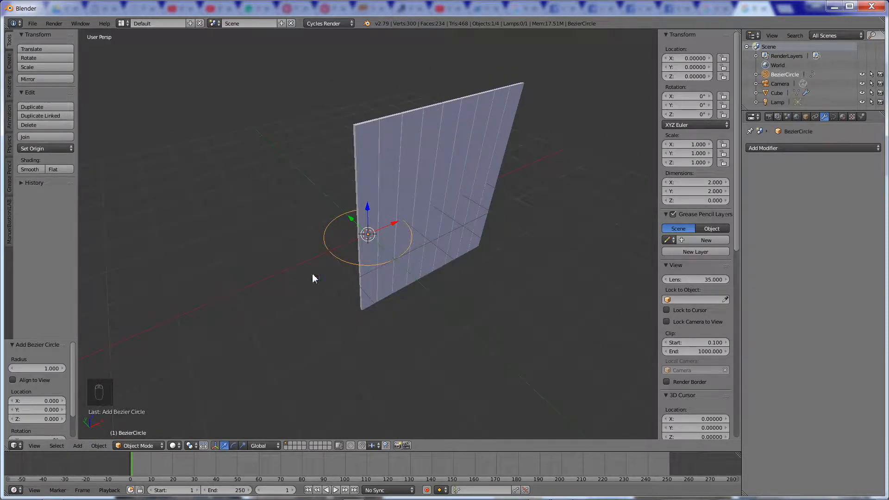
pyautogui.scroll(-2, 417, 260)
pyautogui.scroll(1, 418, 261)
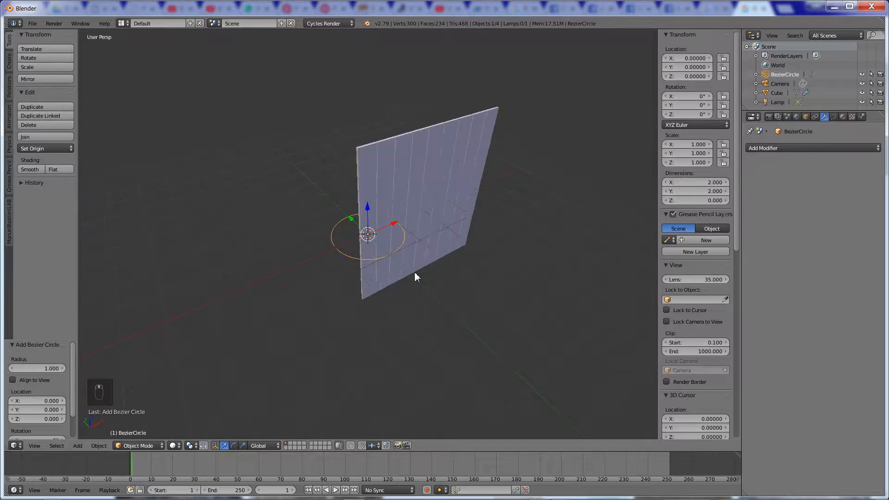
pyautogui.press('s')
pyautogui.click(459, 316)
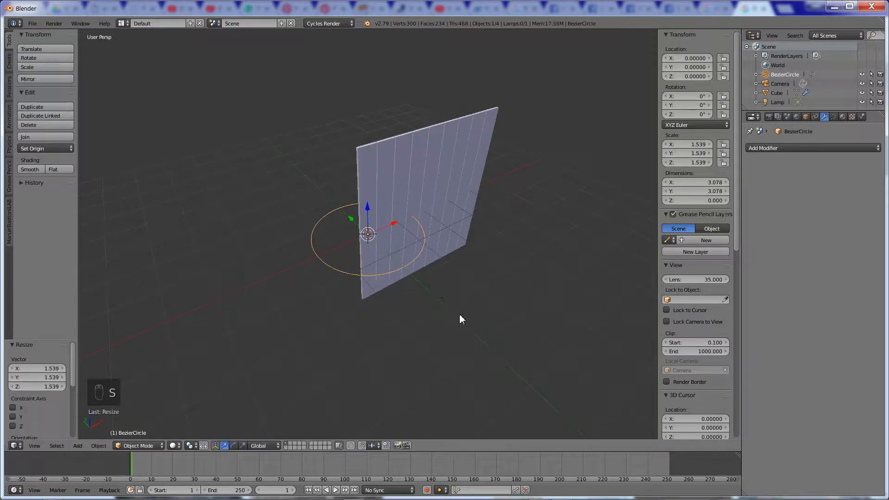
# Step: Select the row of staves and set BezierCircle as its Curve modifier's object
pyautogui.rightClick(448, 186)
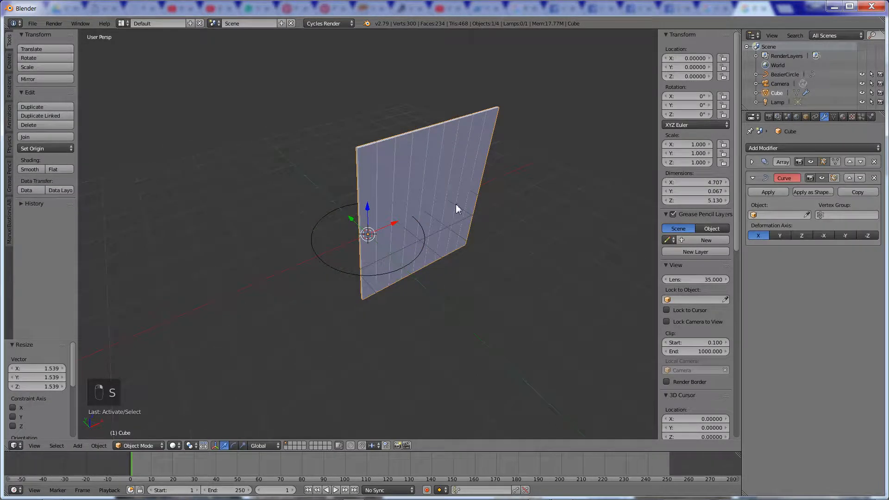
pyautogui.click(769, 216)
pyautogui.click(771, 229)
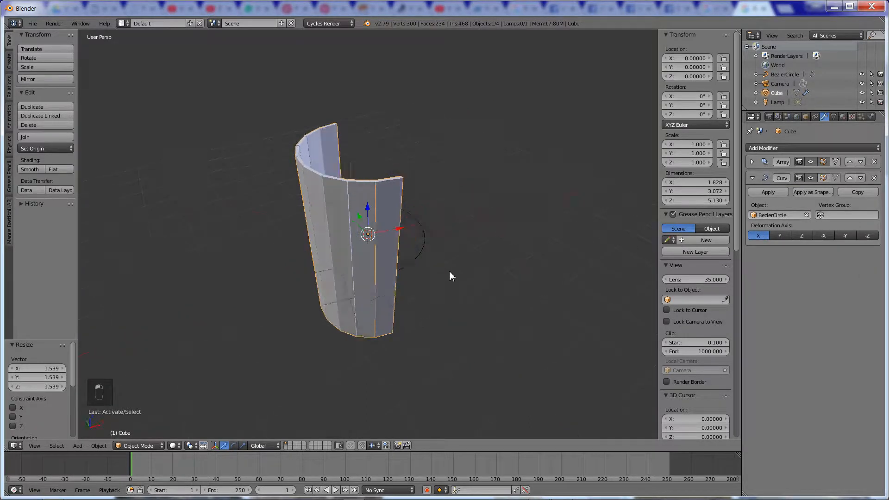
pyautogui.moveTo(449, 272); pyautogui.dragTo(337, 282, button='middle')
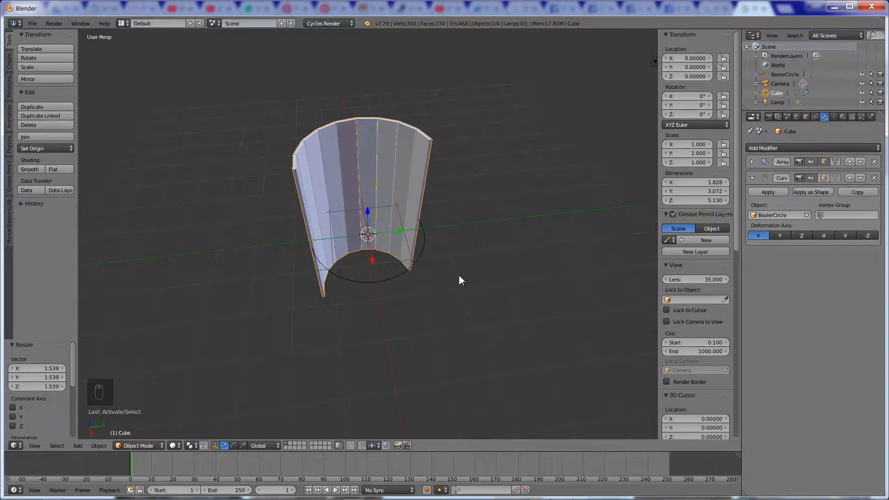
# Step: Collapse the Curve modifier, expand the Array modifier and raise its count to 16
pyautogui.click(752, 178)
pyautogui.click(750, 162)
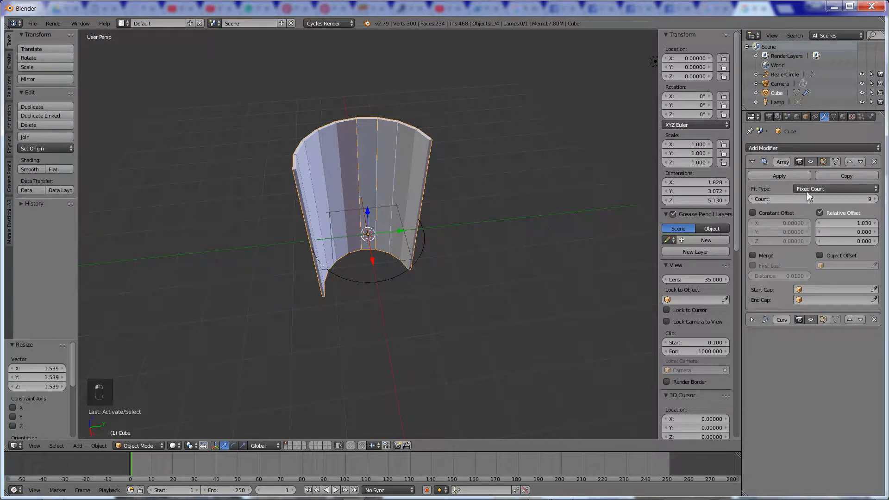
pyautogui.click(876, 199)
pyautogui.click(875, 199)
pyautogui.click(875, 199)
pyautogui.click(875, 199)
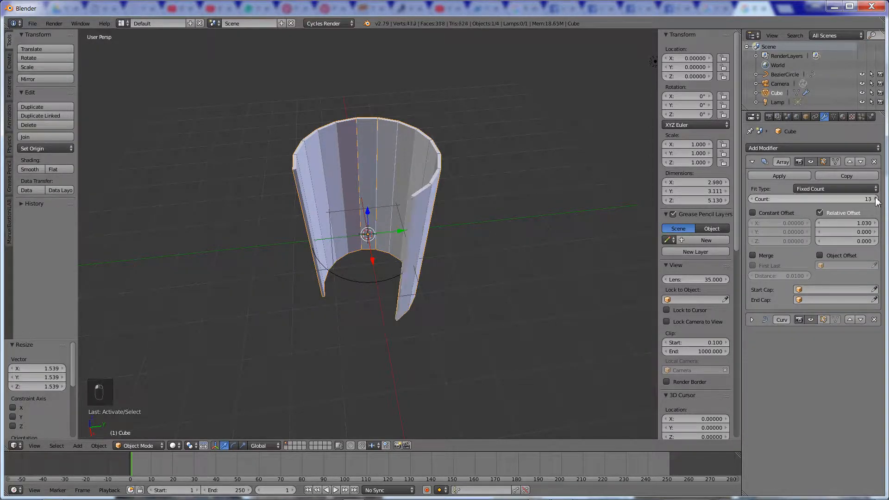
pyautogui.click(875, 199)
pyautogui.click(876, 200)
pyautogui.click(875, 199)
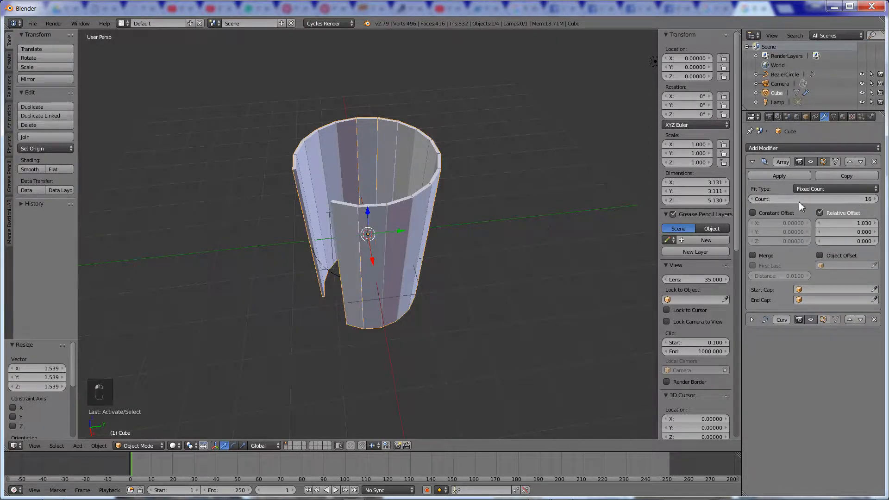
# Step: Change the Array modifier's fit type to Fit Curve, using BezierCircle as the curve
pyautogui.click(820, 187)
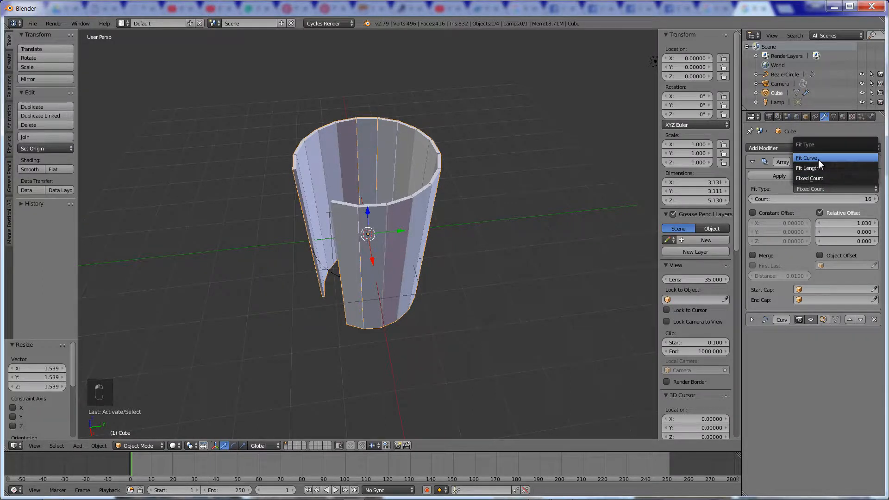
pyautogui.click(818, 159)
pyautogui.moveTo(429, 283); pyautogui.dragTo(481, 280, button='middle')
pyautogui.click(811, 199)
pyautogui.click(791, 213)
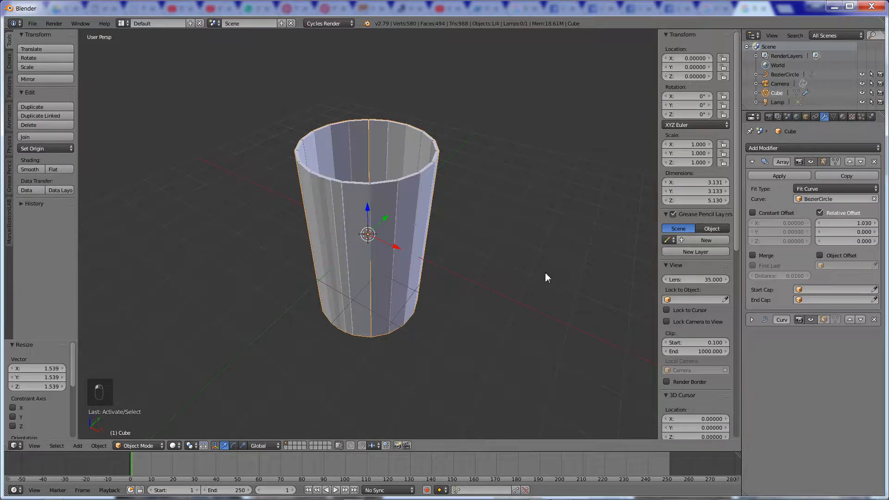
pyautogui.moveTo(545, 276); pyautogui.dragTo(571, 307, button='middle')
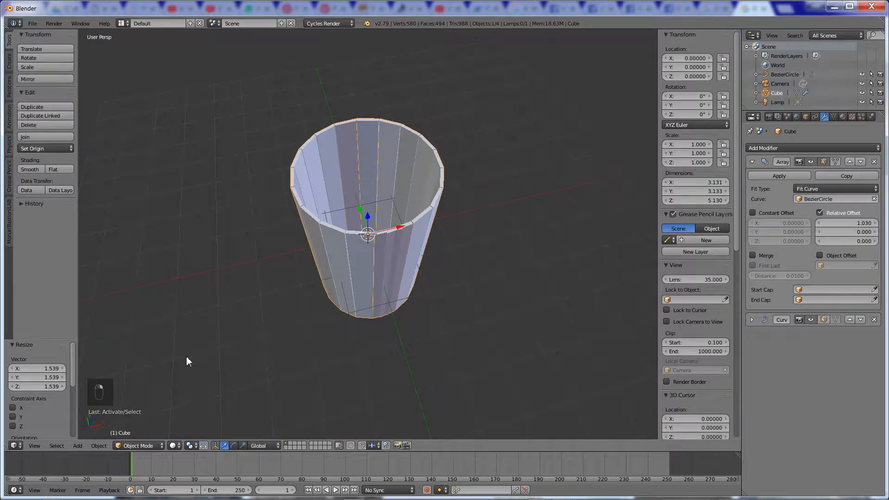
# Step: Select the Bezier circle and scale it up about 1.19 times to widen the barrel
pyautogui.click(787, 74)
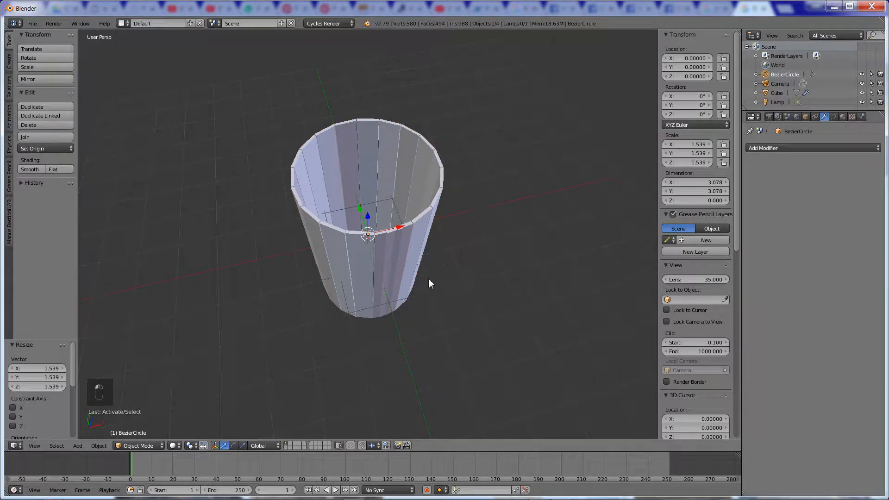
pyautogui.press('s')
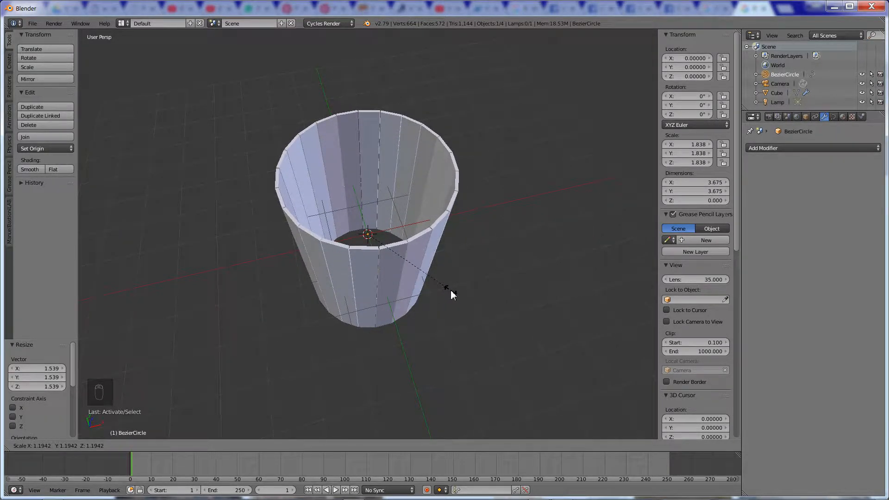
pyautogui.click(451, 292)
pyautogui.moveTo(451, 293); pyautogui.dragTo(422, 252, button='middle')
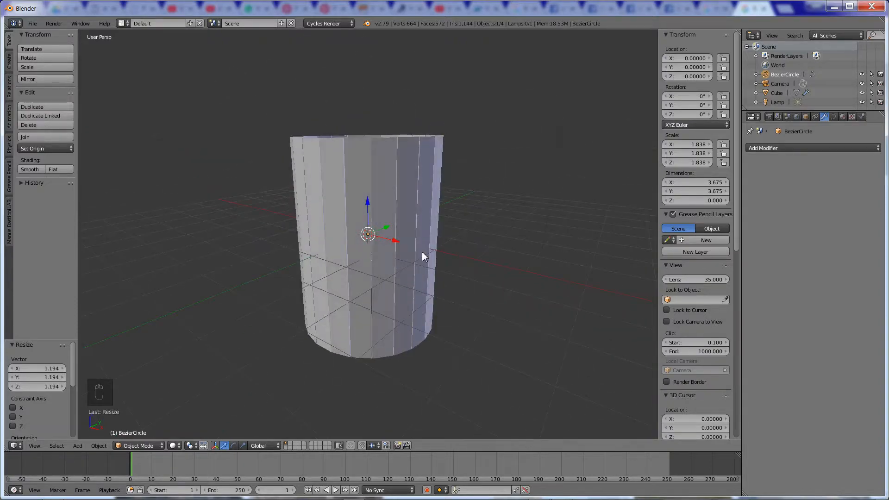
# Step: Switch to the browser to examine the wooden barrel reference photo, and return to Blender
pyautogui.hotkey('alt', 'Tab')
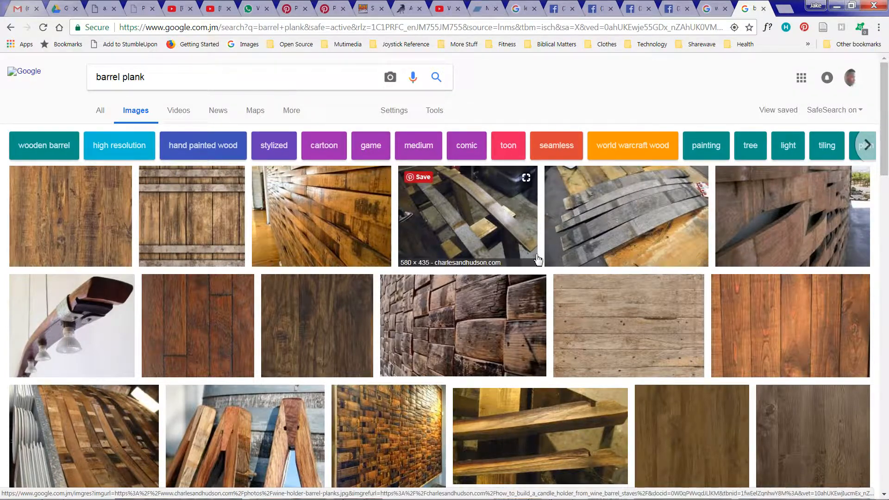
pyautogui.click(715, 10)
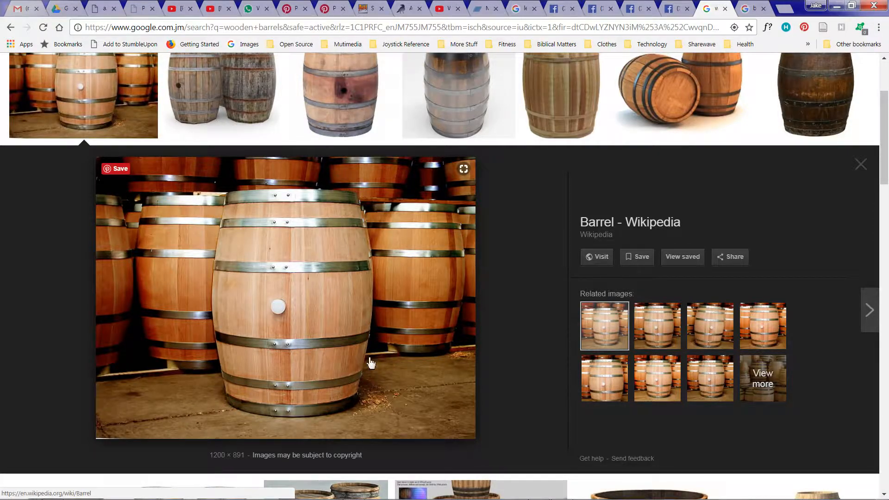
pyautogui.hotkey('alt', 'Tab')
# Step: Select the barrel staves and collapse their Array modifier
pyautogui.moveTo(320, 322); pyautogui.dragTo(449, 151, button='middle')
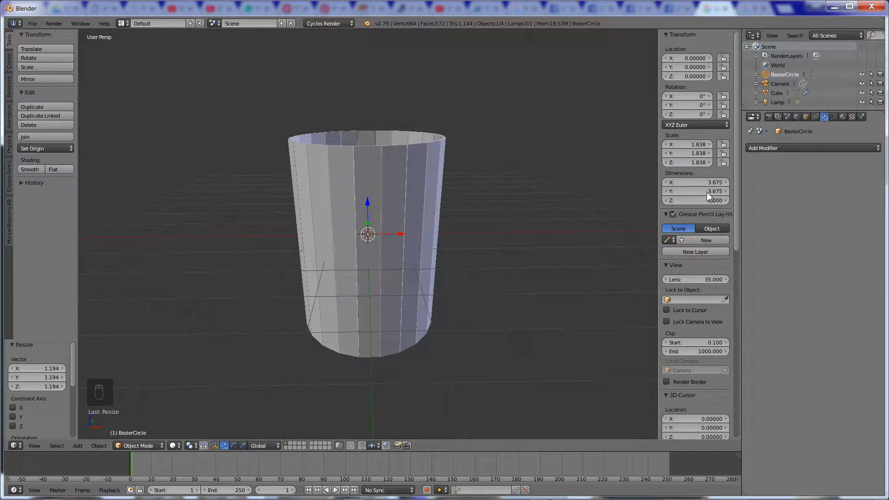
pyautogui.rightClick(427, 181)
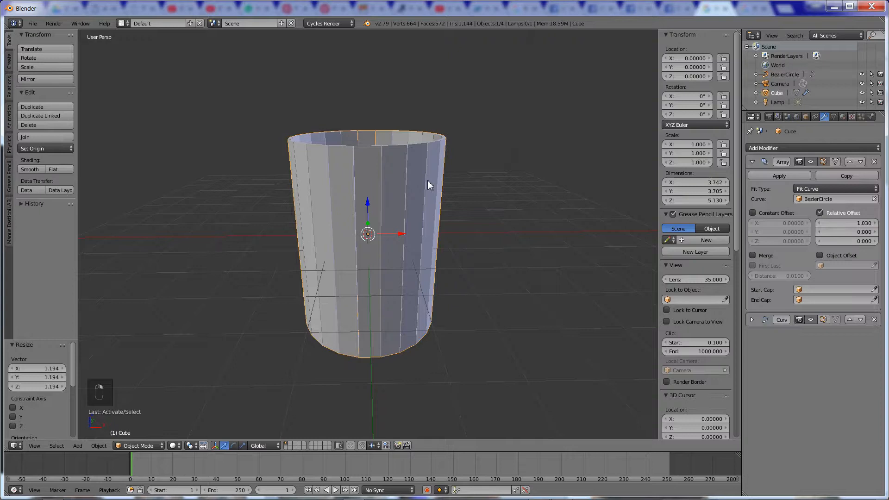
pyautogui.click(753, 161)
pyautogui.click(760, 148)
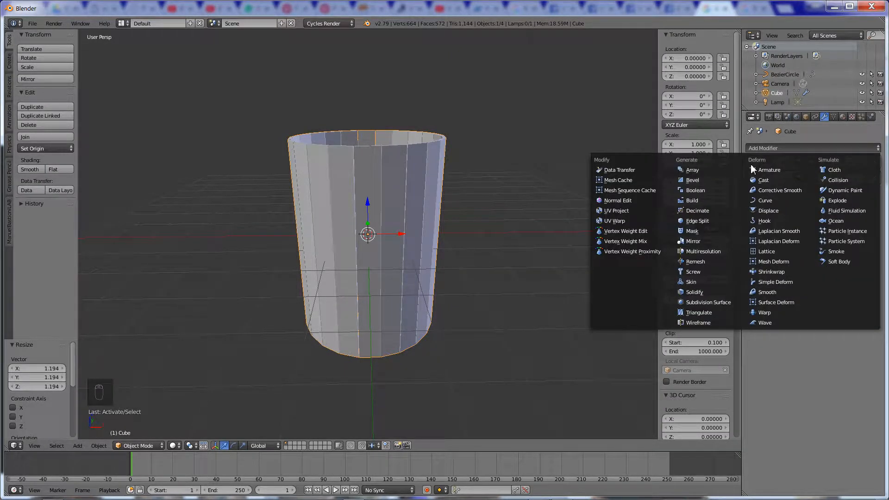
pyautogui.click(766, 251)
pyautogui.moveTo(326, 230); pyautogui.dragTo(399, 242, button='middle')
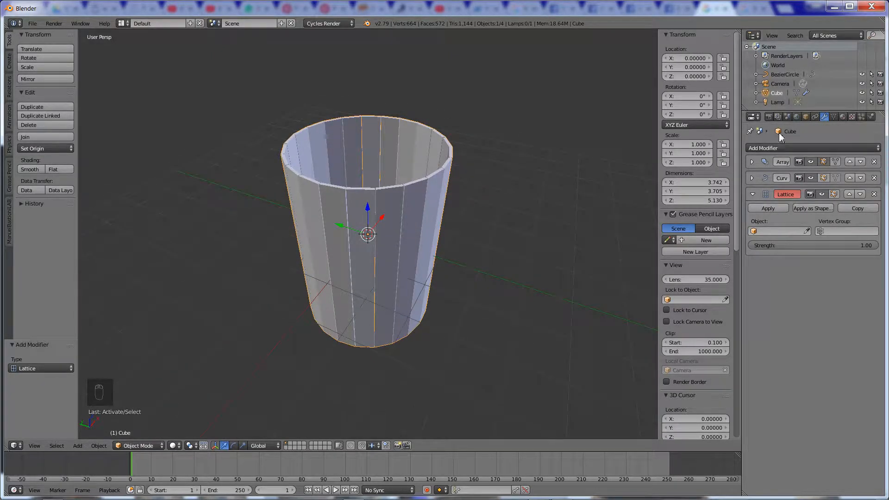
pyautogui.click(874, 194)
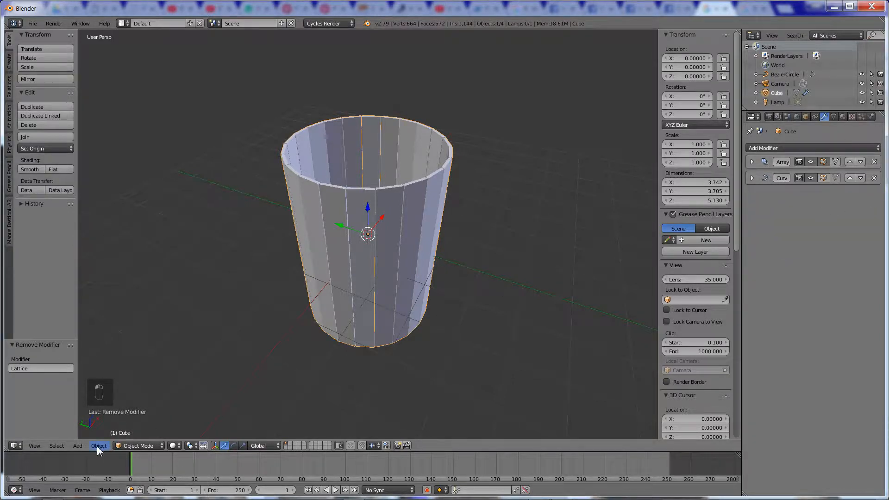
# Step: Add a lattice object at the origin, inside the barrel
pyautogui.click(78, 446)
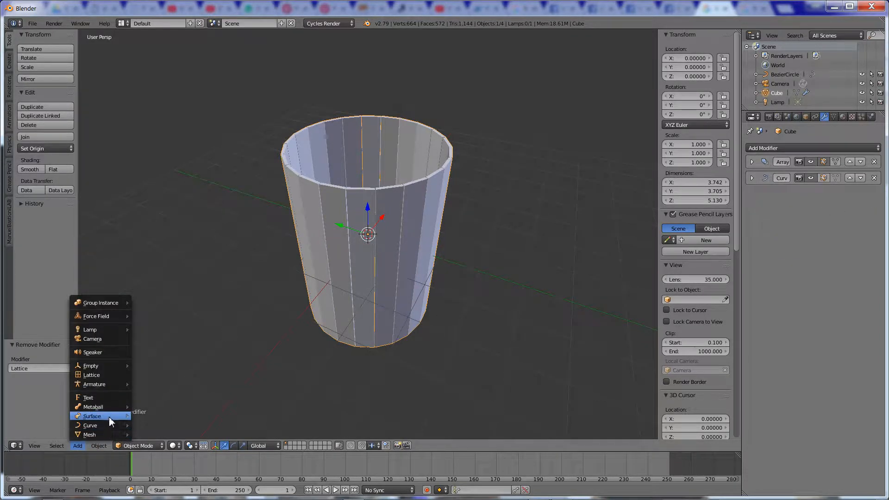
pyautogui.click(112, 374)
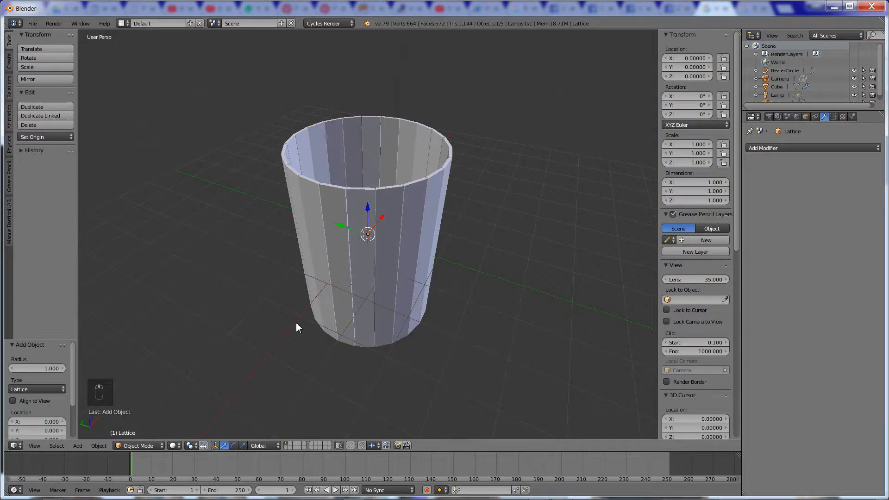
pyautogui.moveTo(296, 322); pyautogui.dragTo(351, 367, button='middle')
pyautogui.moveTo(367, 257); pyautogui.dragTo(432, 226, button='middle')
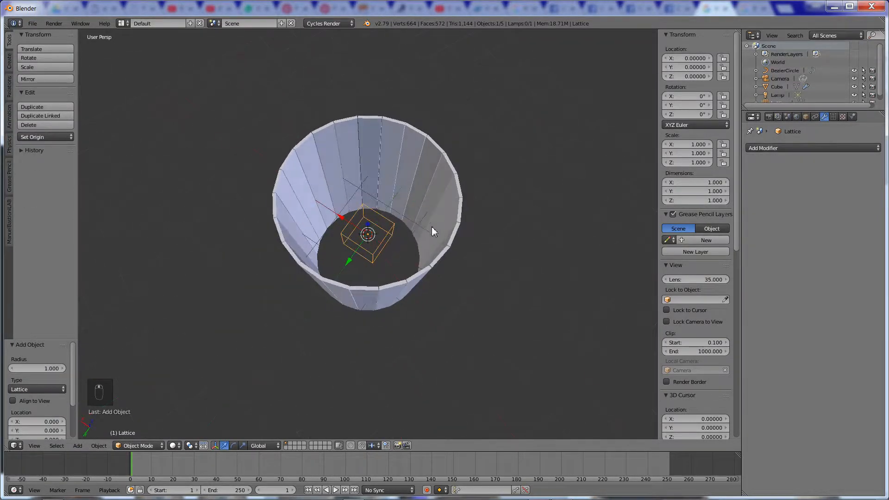
# Step: In a wireframe front orthographic view, scale all lattice points about 5.26 times along Z to span the barrel's height
pyautogui.press('Tab')
pyautogui.press('a')
pyautogui.press('a')
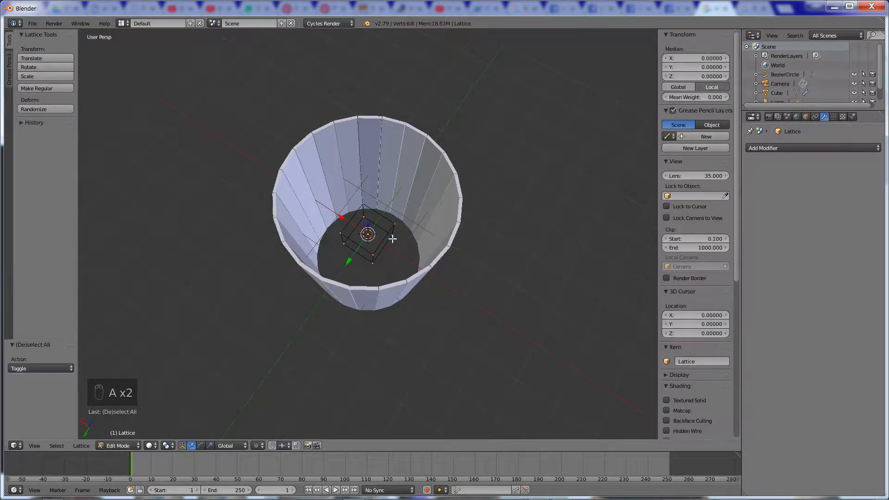
pyautogui.moveTo(386, 267); pyautogui.dragTo(388, 262, button='middle')
pyautogui.press('KP_1')
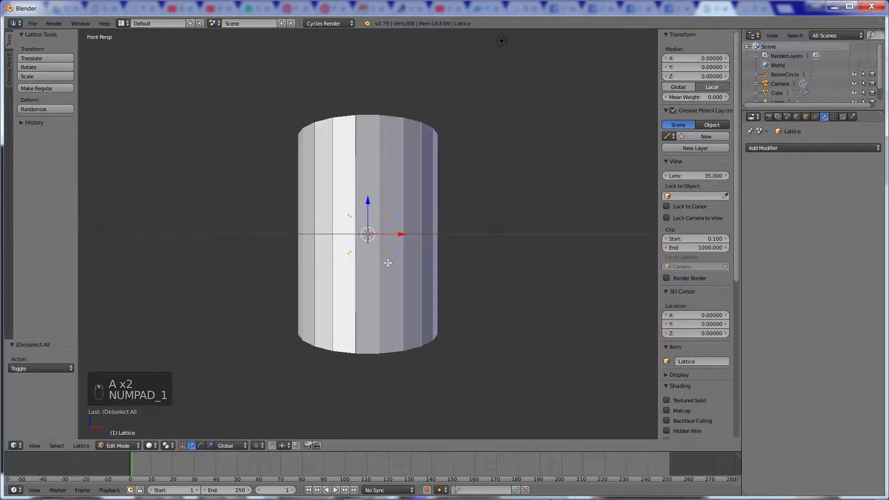
pyautogui.press('z')
pyautogui.press('KP_5')
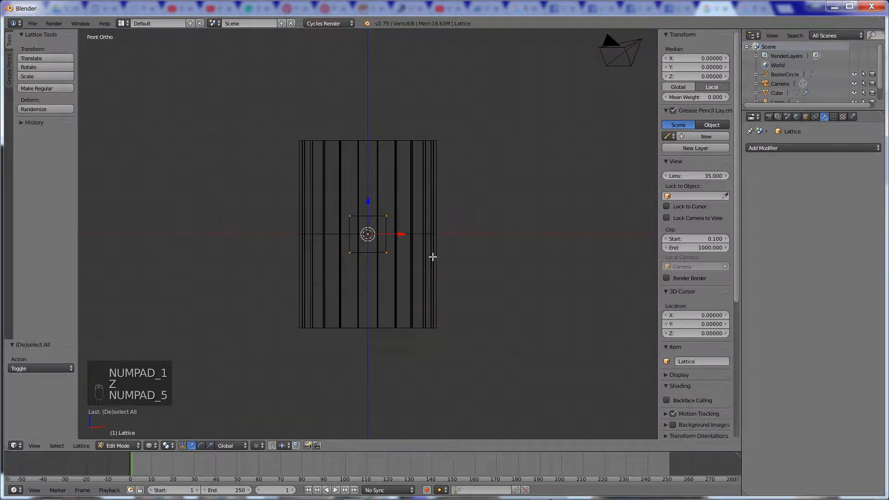
pyautogui.press('s')
pyautogui.press('z')
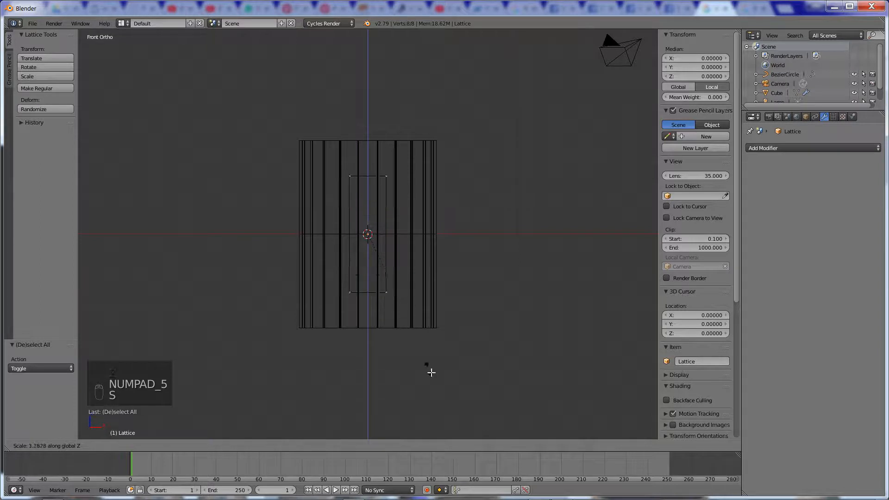
pyautogui.click(464, 39)
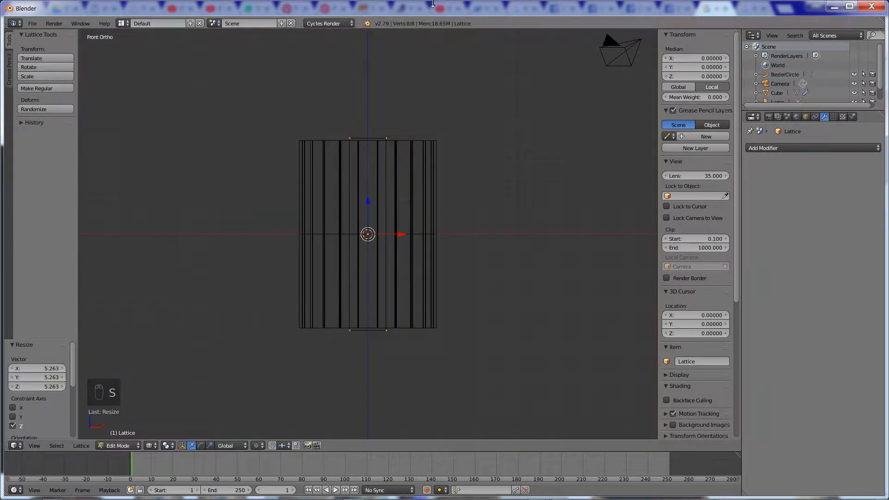
# Step: Scale the lattice points about 3.91 times in X and Y only to enclose the barrel, and open the lattice object's data properties
pyautogui.press('s')
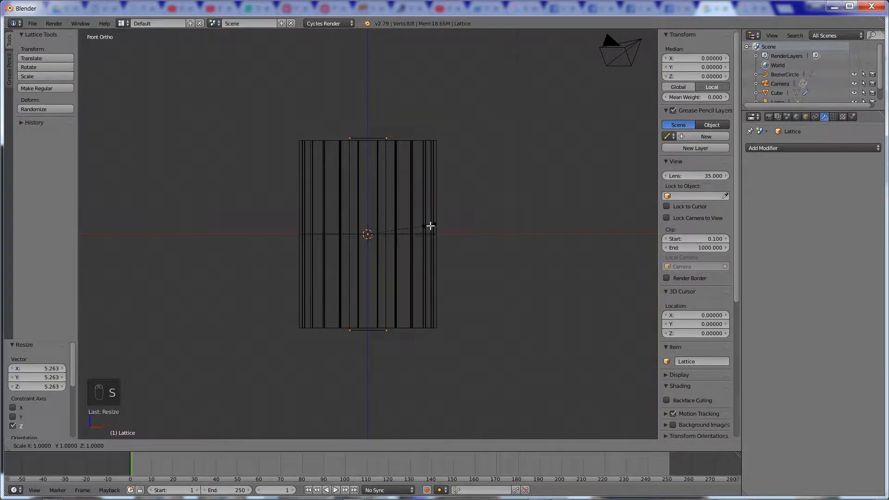
pyautogui.hotkey('shift', 'z')
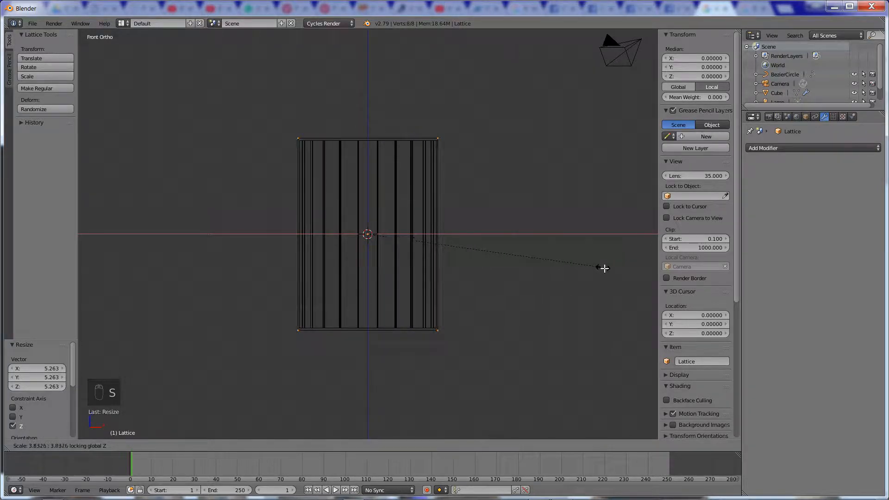
pyautogui.click(606, 267)
pyautogui.press('Tab')
pyautogui.moveTo(541, 199); pyautogui.dragTo(520, 222, button='middle')
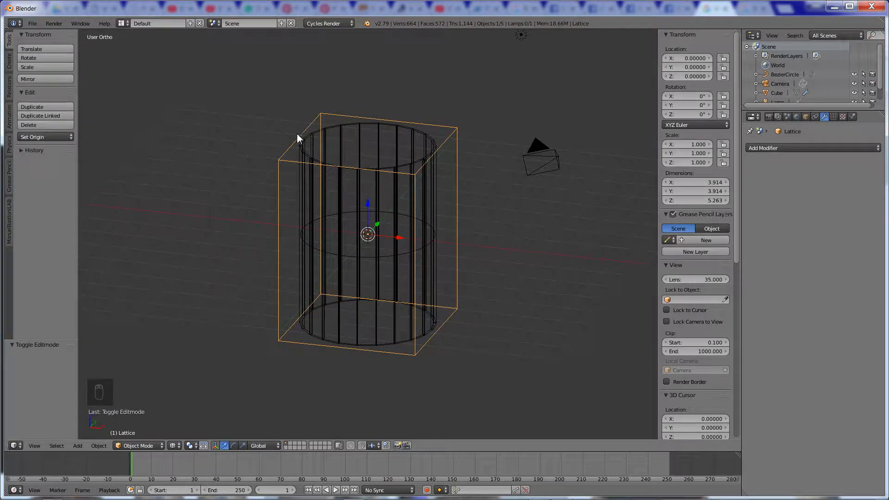
pyautogui.click(833, 117)
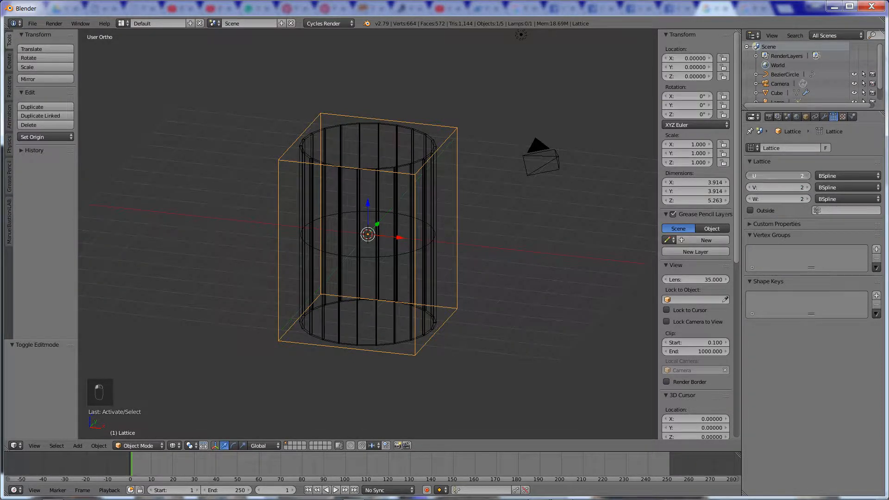
pyautogui.click(808, 176)
pyautogui.click(808, 188)
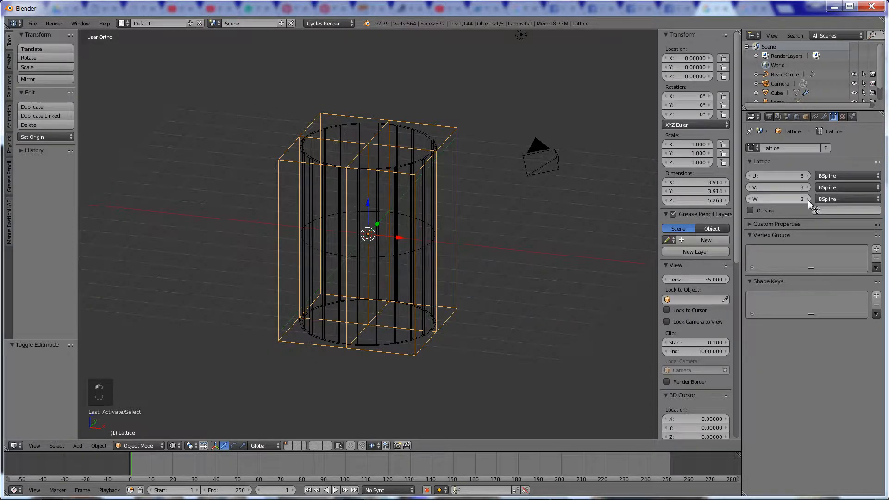
pyautogui.click(807, 199)
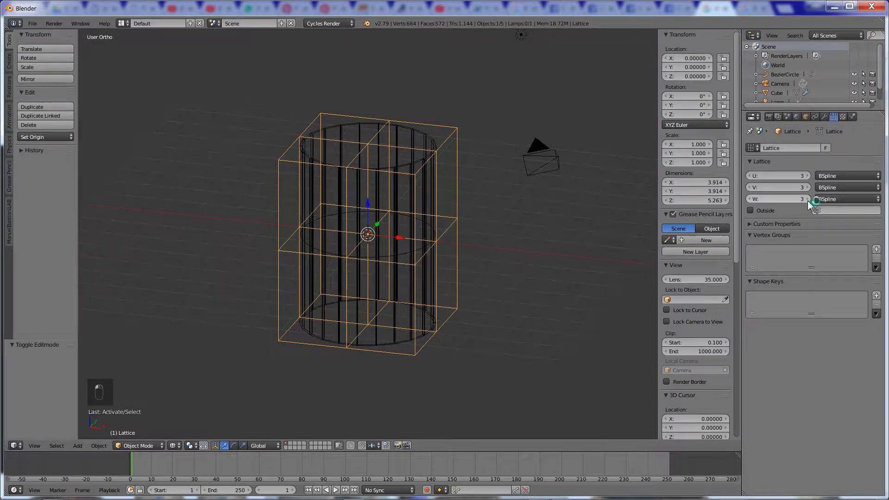
pyautogui.click(746, 198)
pyautogui.click(750, 187)
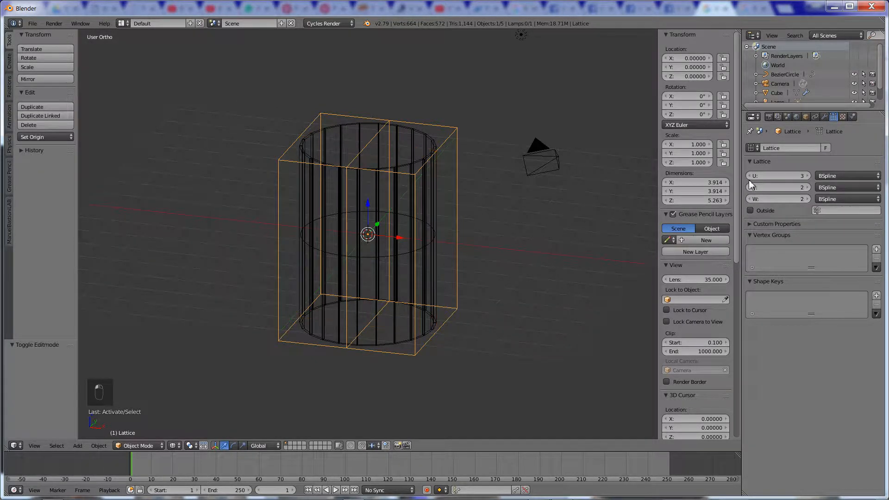
pyautogui.click(750, 176)
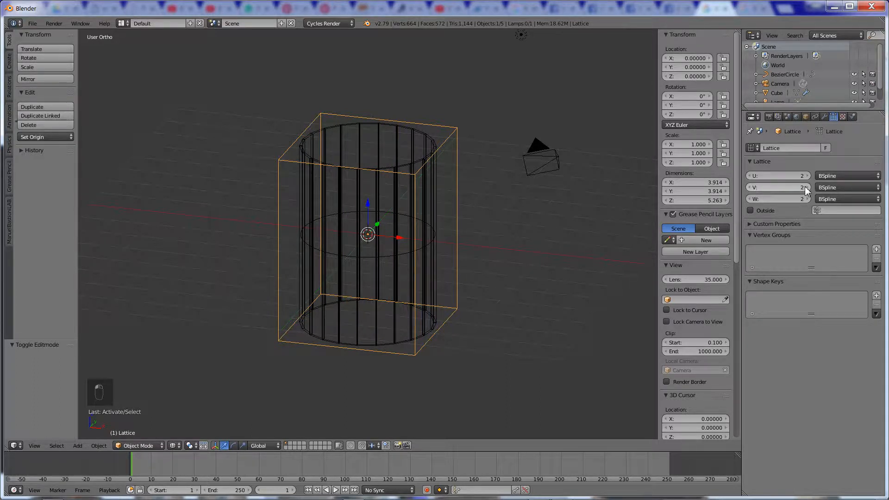
pyautogui.click(806, 188)
pyautogui.click(750, 188)
pyautogui.click(806, 176)
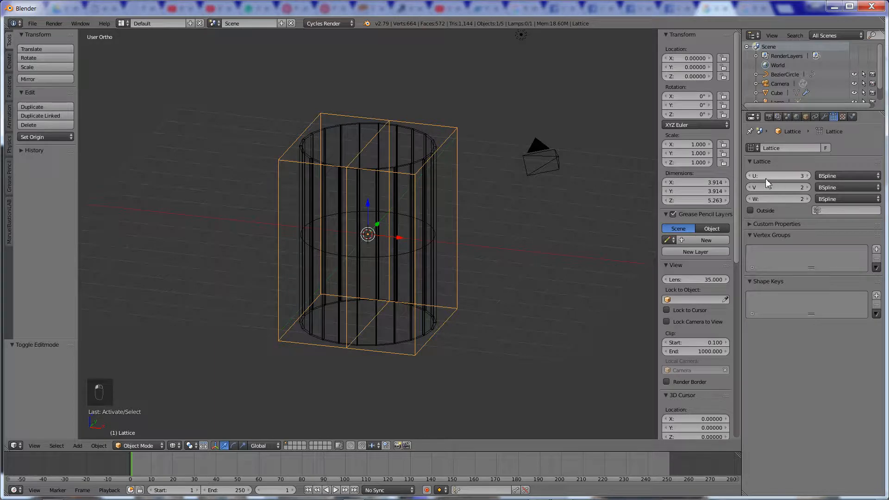
pyautogui.click(750, 176)
# Step: Set the lattice's W resolution to 5
pyautogui.click(806, 199)
pyautogui.click(806, 199)
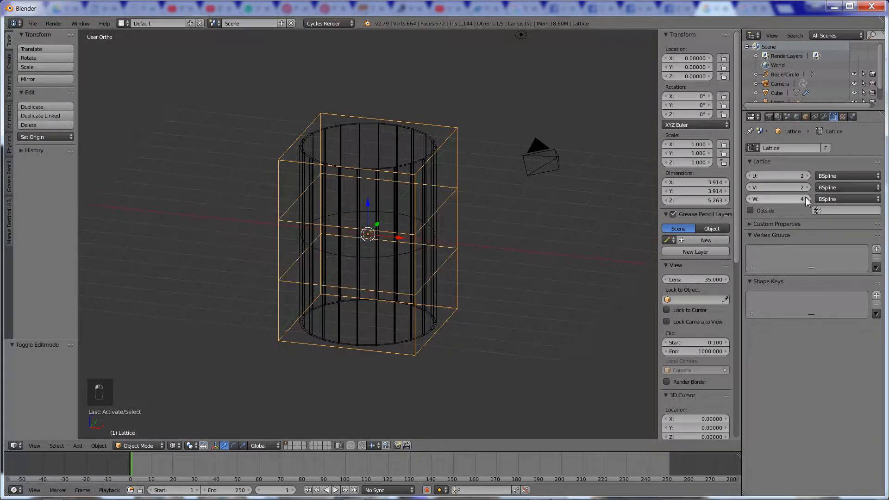
pyautogui.click(805, 198)
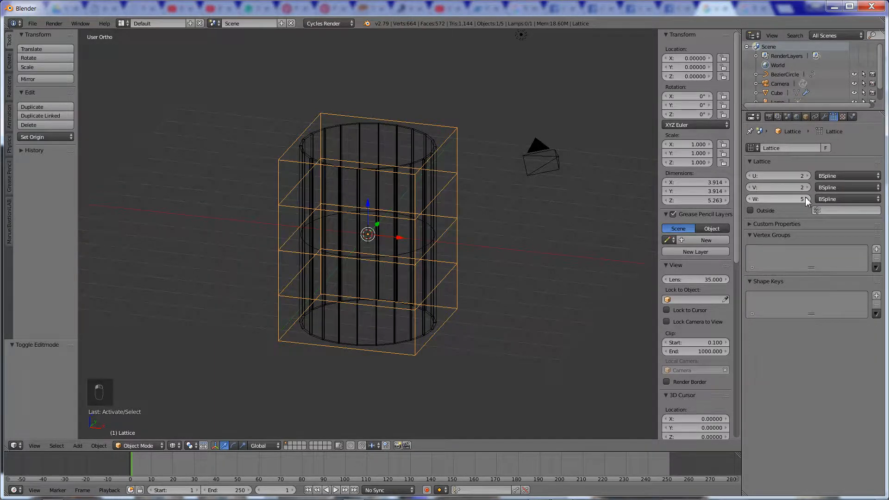
pyautogui.press('Tab')
pyautogui.press('Tab')
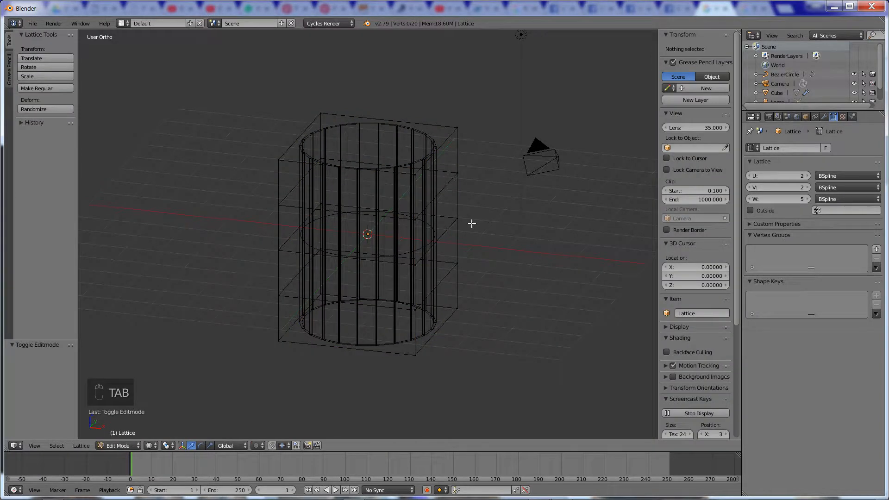
pyautogui.moveTo(450, 202); pyautogui.dragTo(460, 200, button='middle')
pyautogui.press('Tab')
pyautogui.press('Tab')
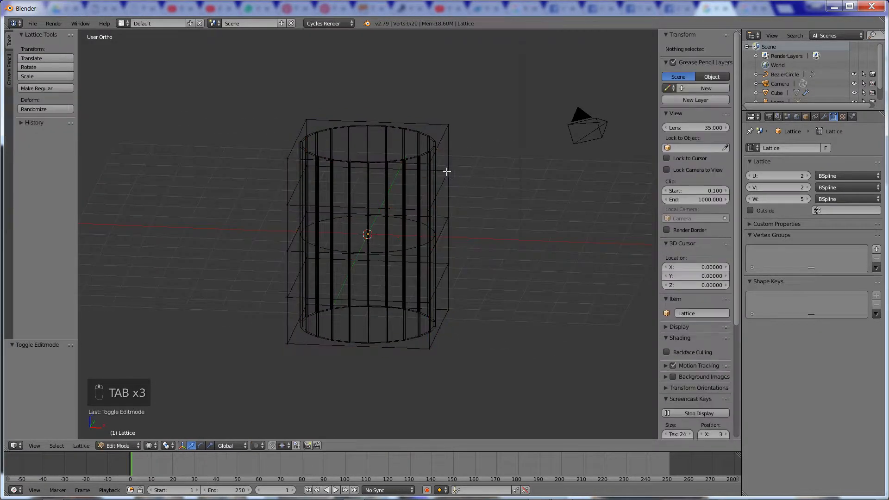
# Step: Add a Lattice modifier to the barrel staves with the Lattice object as its target
pyautogui.rightClick(423, 153)
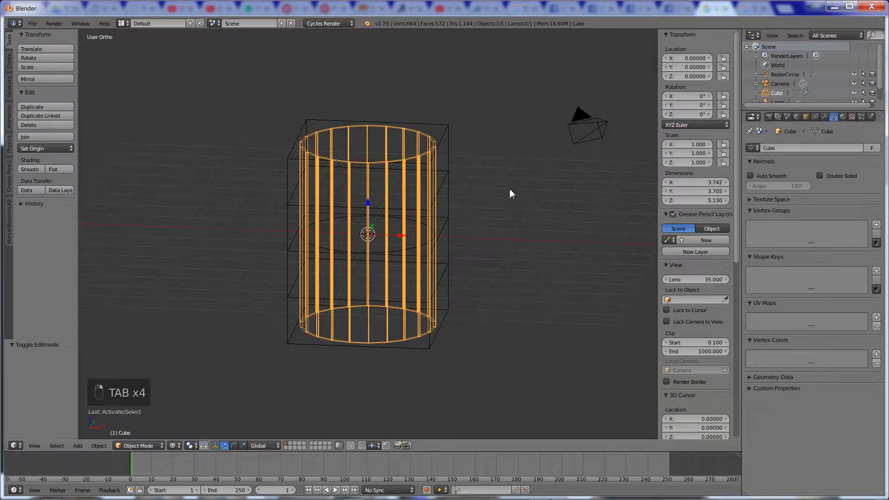
pyautogui.click(824, 115)
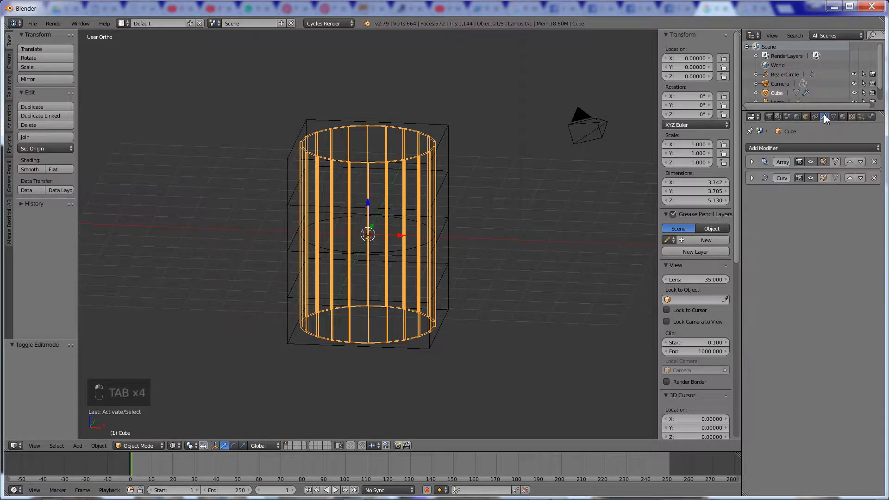
pyautogui.click(753, 149)
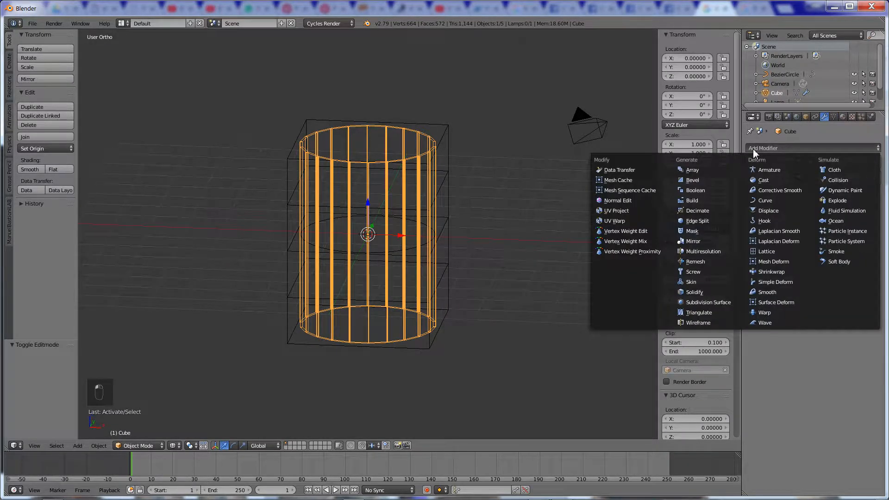
pyautogui.click(768, 251)
pyautogui.click(778, 231)
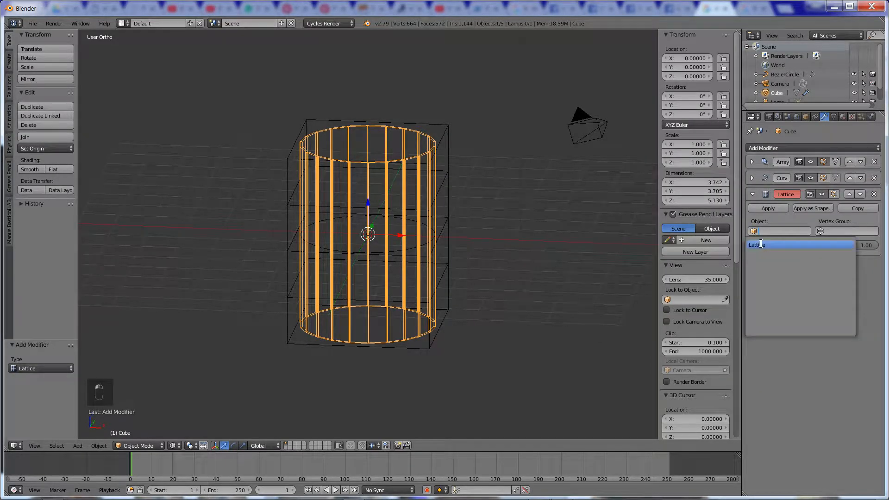
pyautogui.click(764, 242)
pyautogui.scroll(-2, 544, 207)
pyautogui.moveTo(525, 219); pyautogui.dragTo(496, 259, button='middle')
pyautogui.press('Tab')
pyautogui.press('Tab')
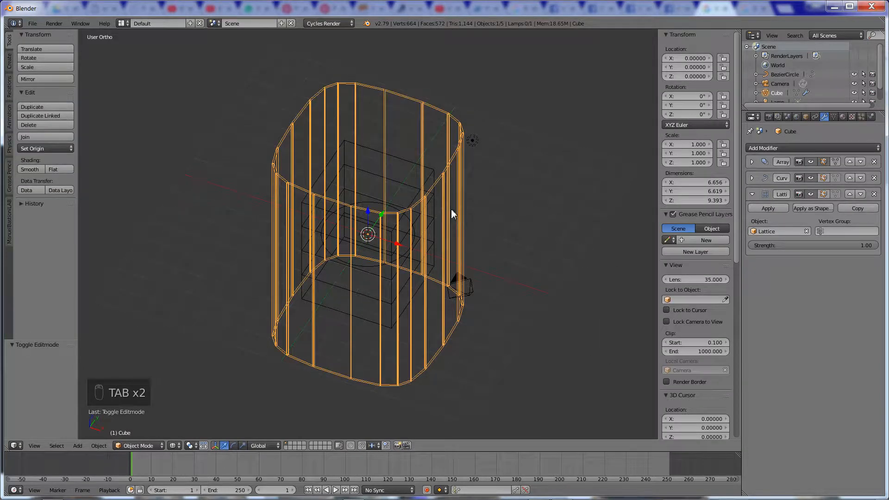
# Step: Select the lattice and raise its U and V resolutions to 4
pyautogui.rightClick(432, 172)
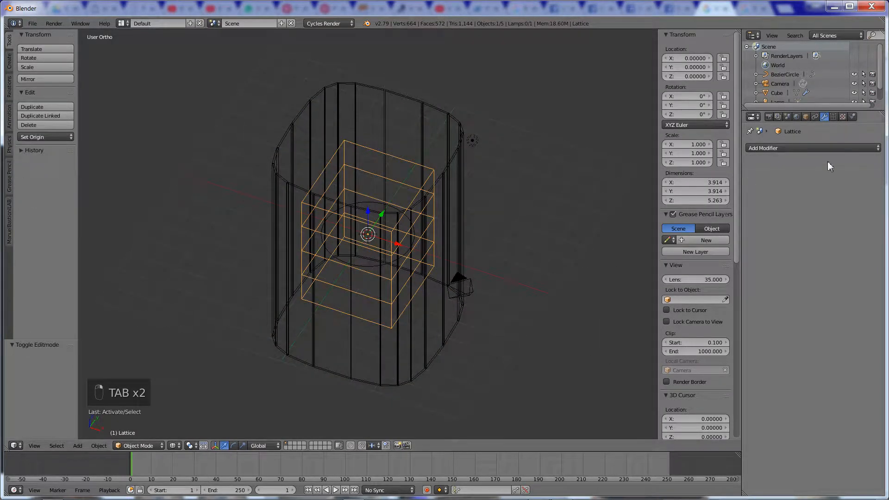
pyautogui.click(834, 117)
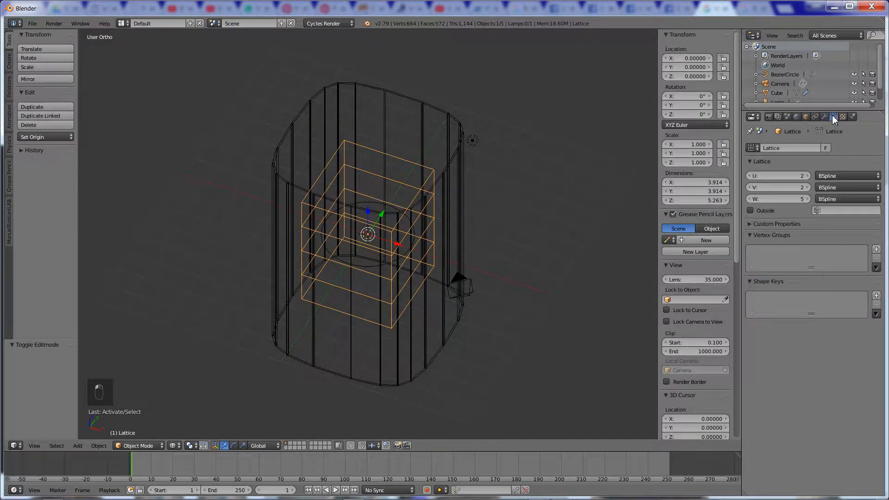
pyautogui.click(807, 176)
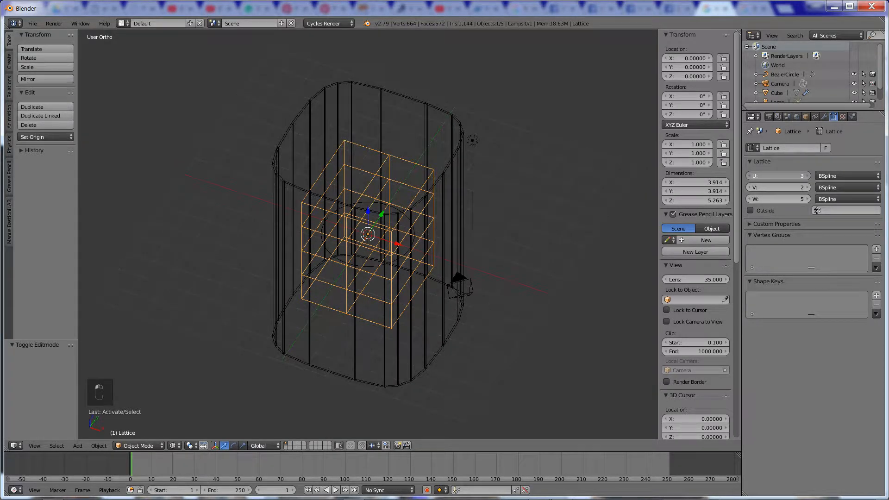
pyautogui.click(808, 176)
pyautogui.click(807, 188)
pyautogui.click(808, 187)
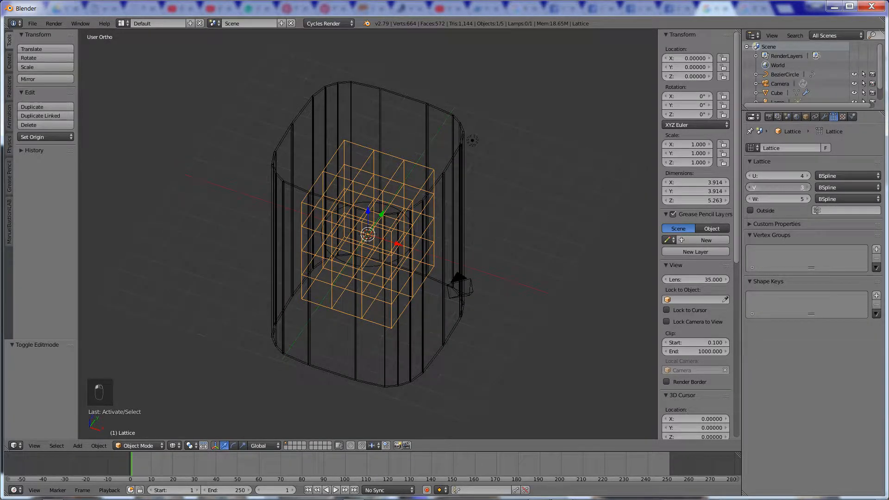
# Step: Reset the lattice to a unit cube by lowering U, V and W to 1 and then setting each to 2
pyautogui.click(750, 176)
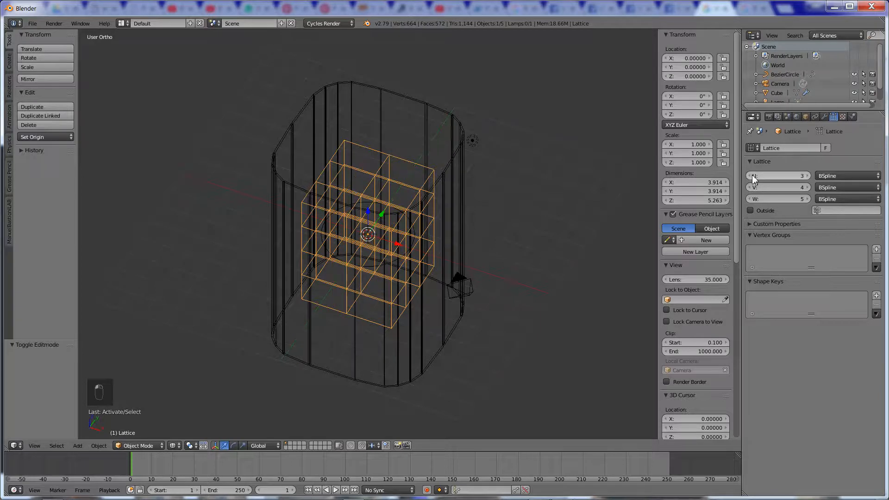
pyautogui.click(750, 176)
pyautogui.click(750, 176)
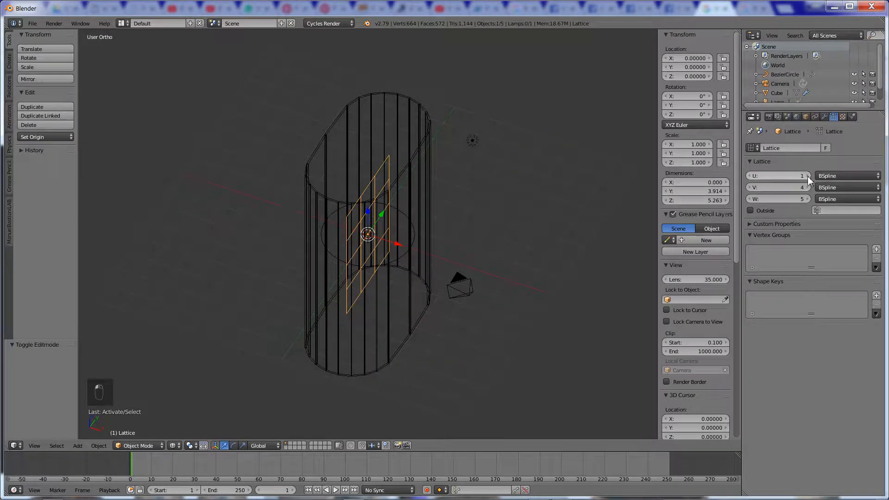
pyautogui.click(807, 176)
pyautogui.click(750, 187)
pyautogui.click(750, 188)
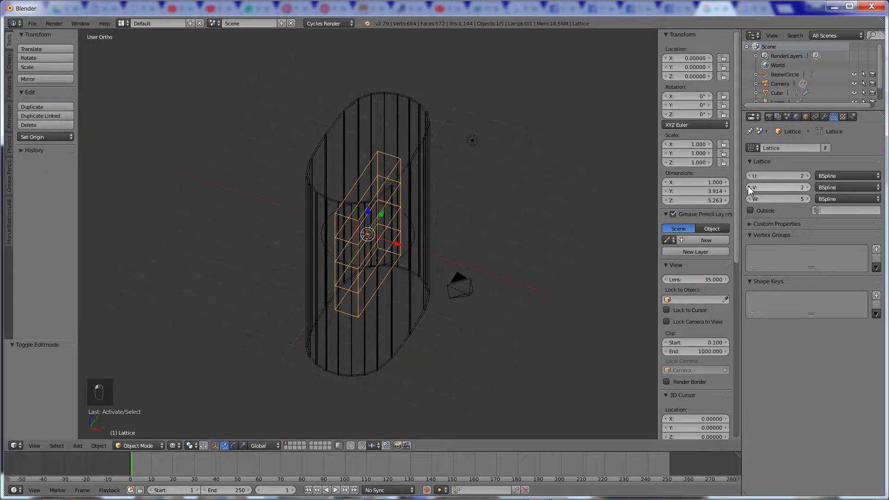
pyautogui.click(749, 198)
pyautogui.click(750, 199)
pyautogui.click(750, 198)
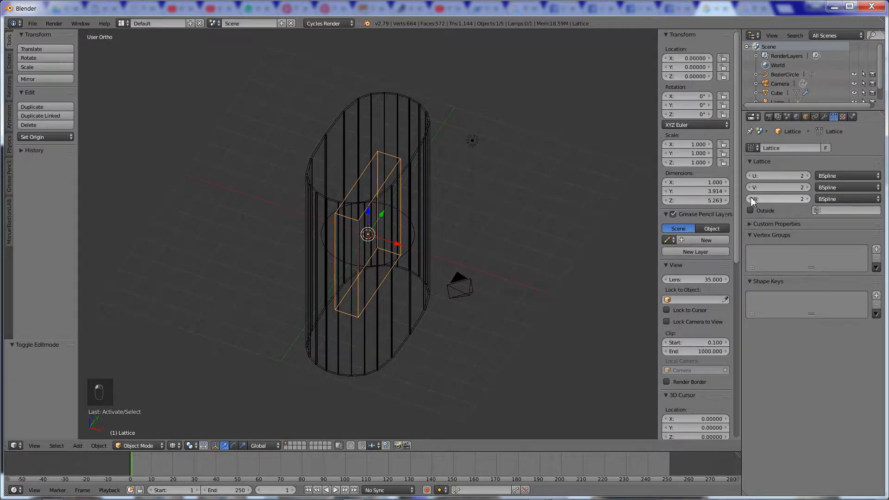
pyautogui.click(750, 199)
pyautogui.click(750, 188)
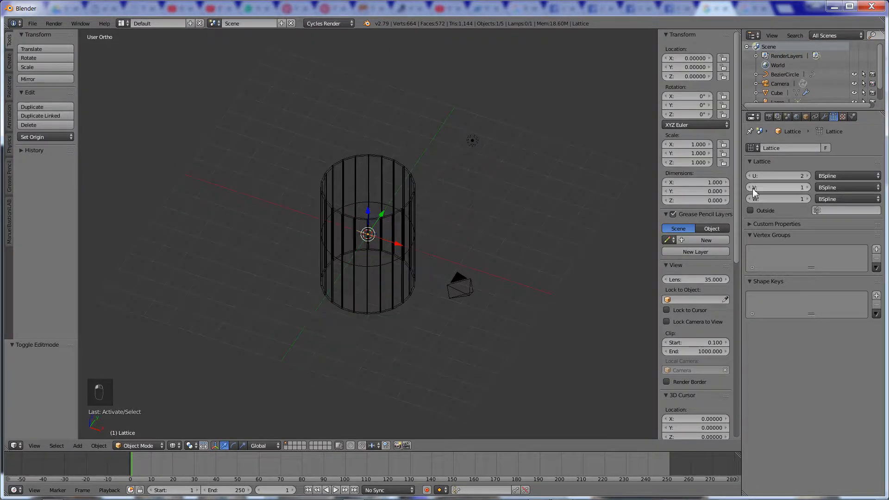
pyautogui.click(804, 199)
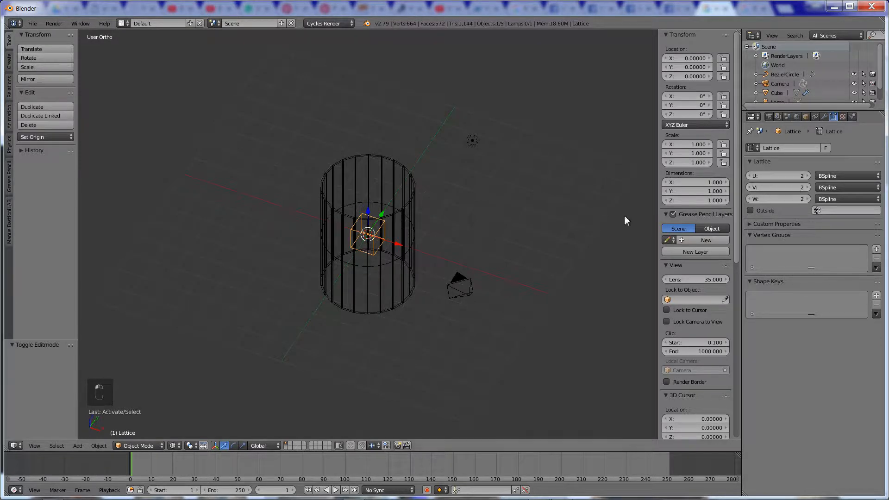
# Step: Scale the lattice object uniformly in Object Mode to about 3.877 so it encloses the barrel's width
pyautogui.moveTo(375, 246); pyautogui.dragTo(369, 210, button='middle')
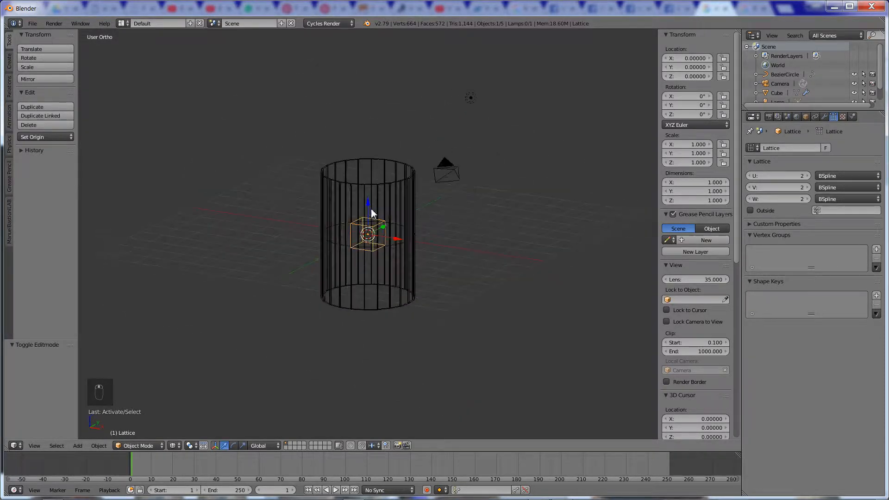
pyautogui.scroll(3, 375, 220)
pyautogui.press('Tab')
pyautogui.press('Tab')
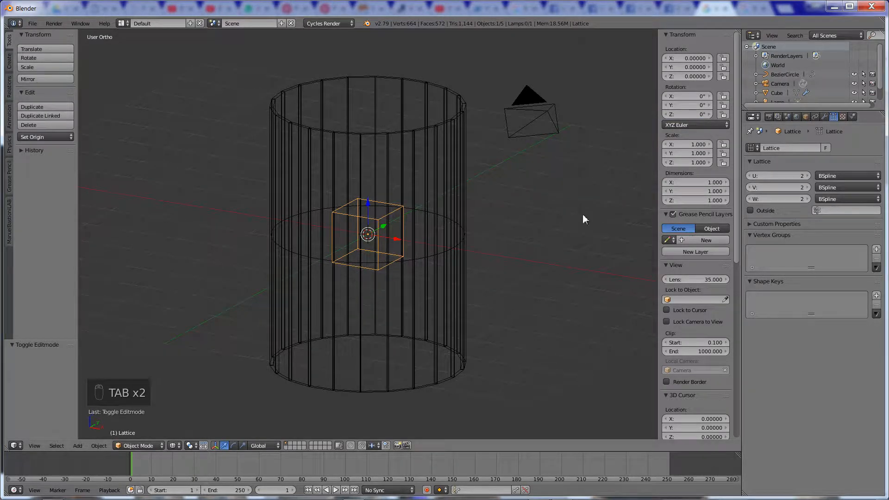
pyautogui.press('s')
pyautogui.moveTo(507, 282); pyautogui.dragTo(624, 302)
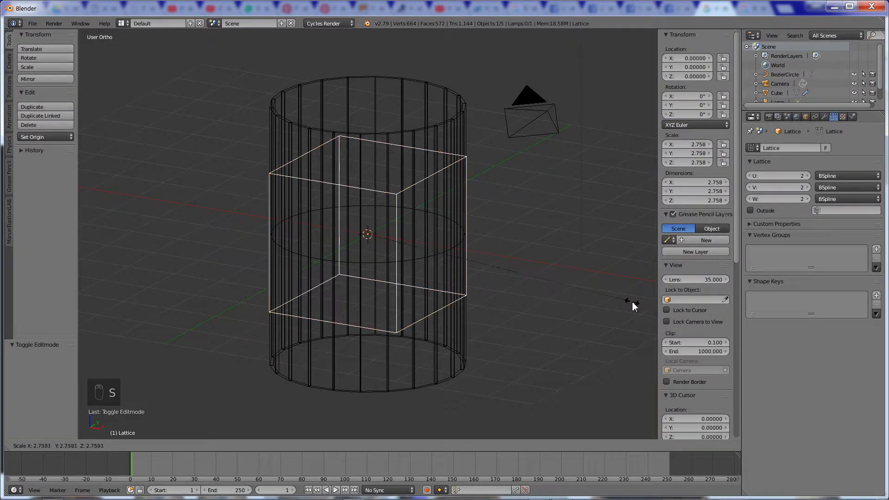
pyautogui.click(632, 302)
pyautogui.moveTo(509, 284); pyautogui.dragTo(545, 274, button='middle')
pyautogui.press('s')
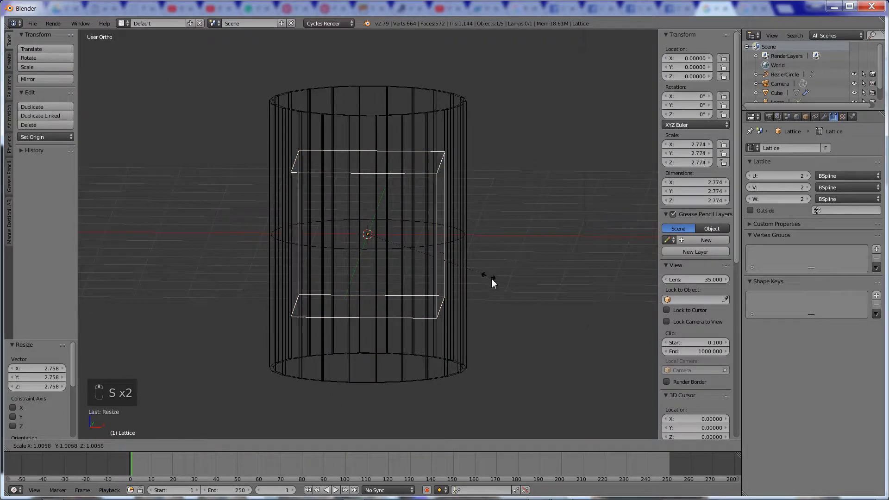
pyautogui.click(528, 300)
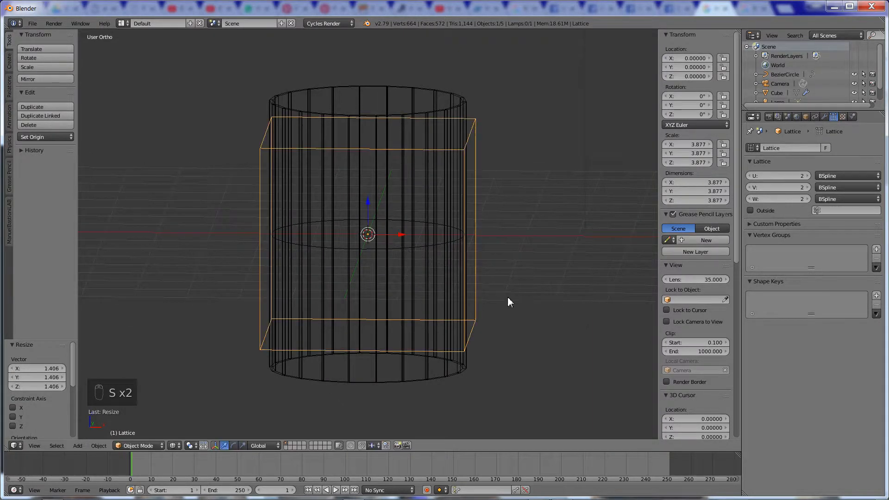
# Step: Scale the lattice about 1.388 times along Z to span the barrel's height, and check the staves' modifiers
pyautogui.moveTo(507, 296); pyautogui.dragTo(481, 270, button='middle')
pyautogui.press('s')
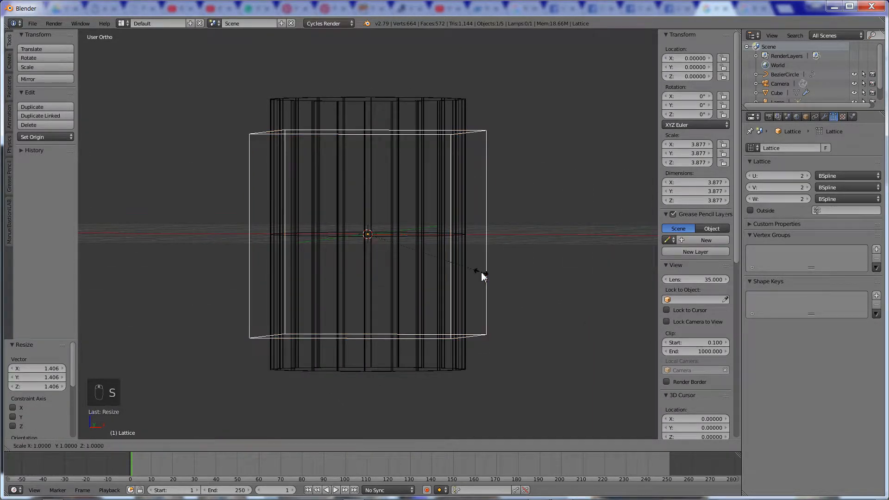
pyautogui.press('z')
pyautogui.click(505, 328)
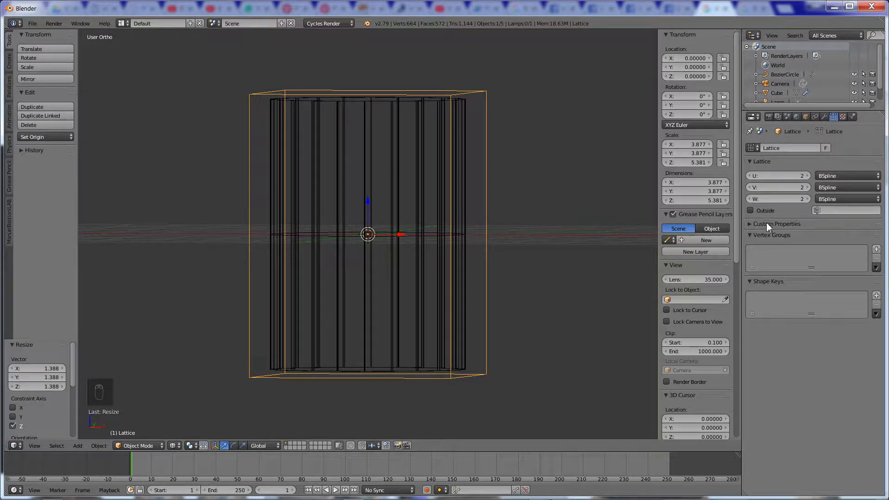
pyautogui.rightClick(465, 157)
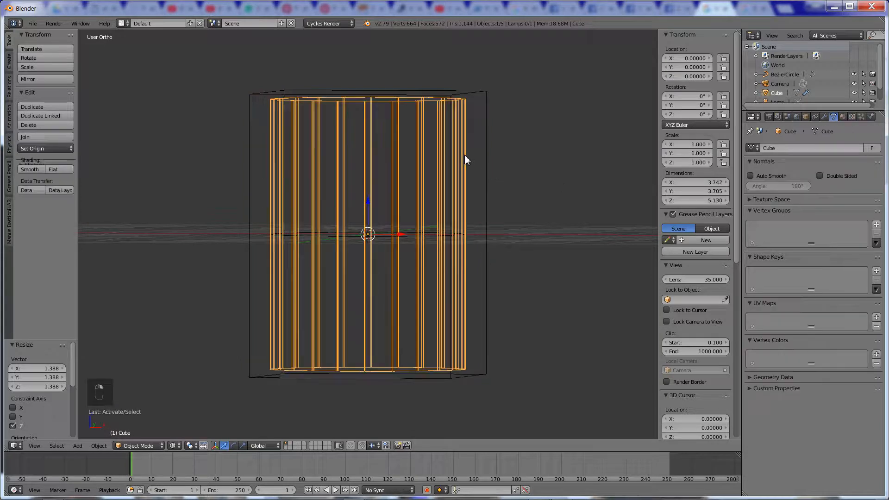
pyautogui.click(824, 116)
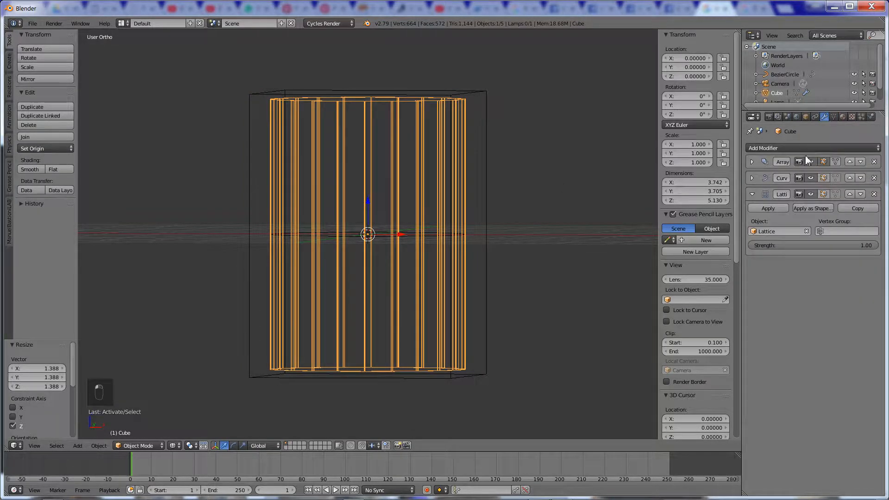
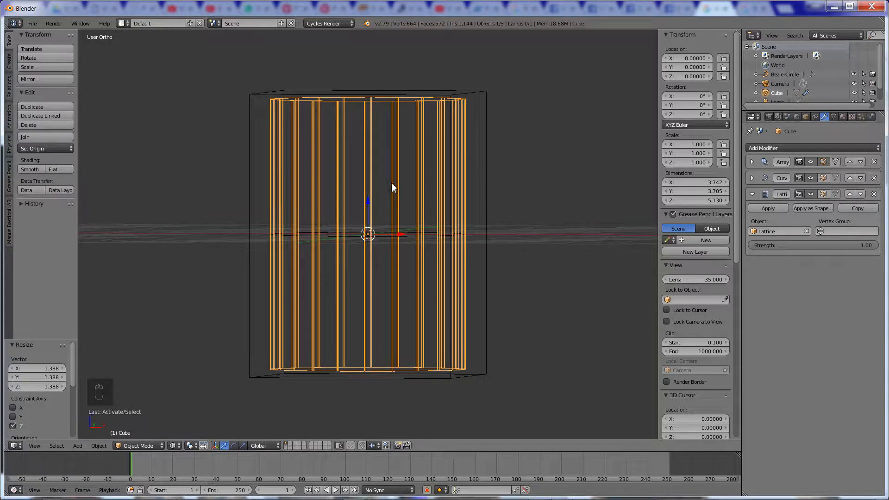
# Step: Set the lattice's W resolution to 5, with U and V at 2
pyautogui.rightClick(482, 135)
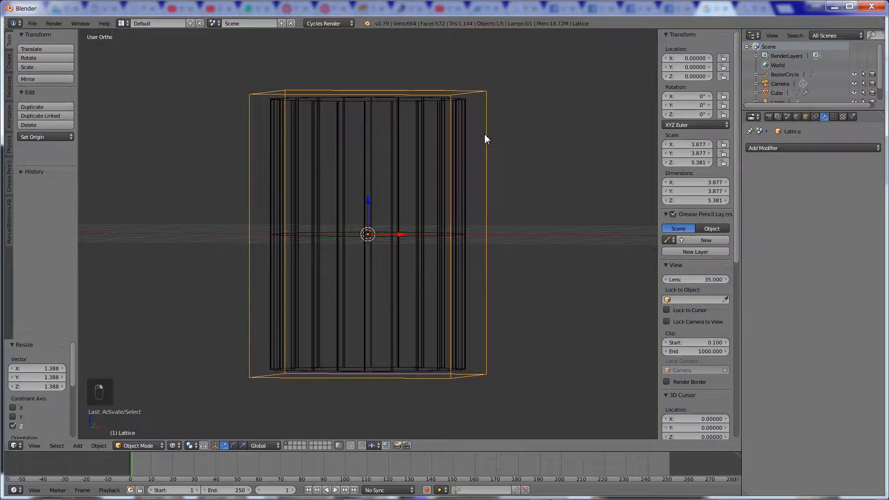
pyautogui.click(831, 116)
pyautogui.click(806, 187)
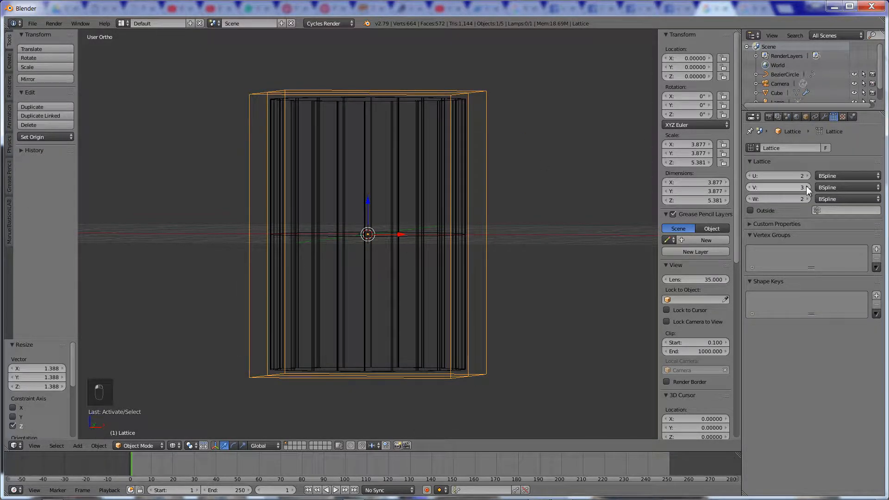
pyautogui.moveTo(609, 221); pyautogui.dragTo(534, 263, button='middle')
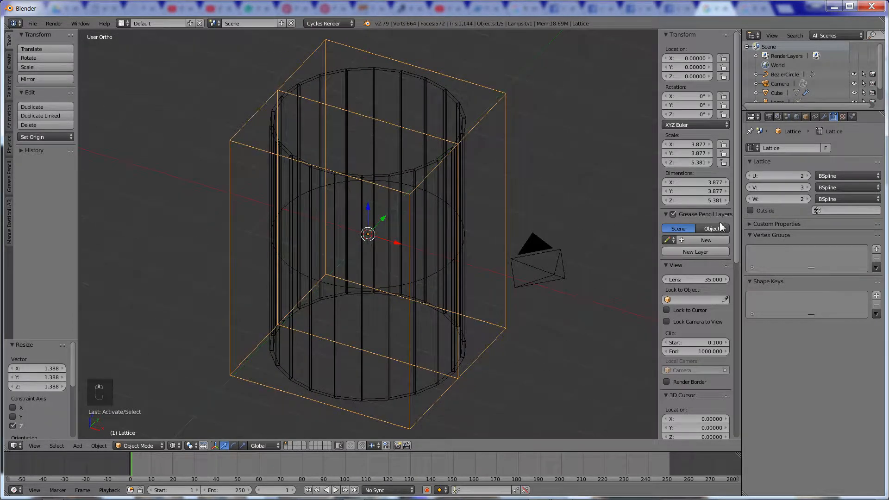
pyautogui.click(750, 187)
pyautogui.click(806, 176)
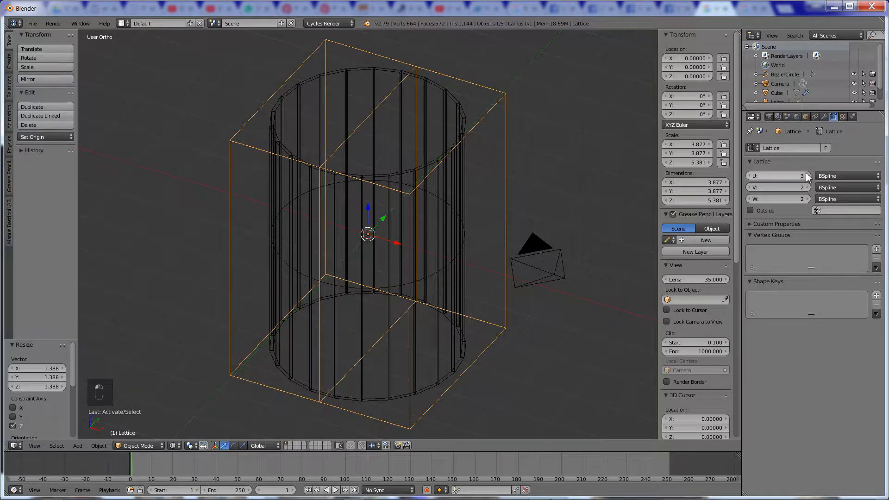
pyautogui.click(750, 176)
pyautogui.click(806, 199)
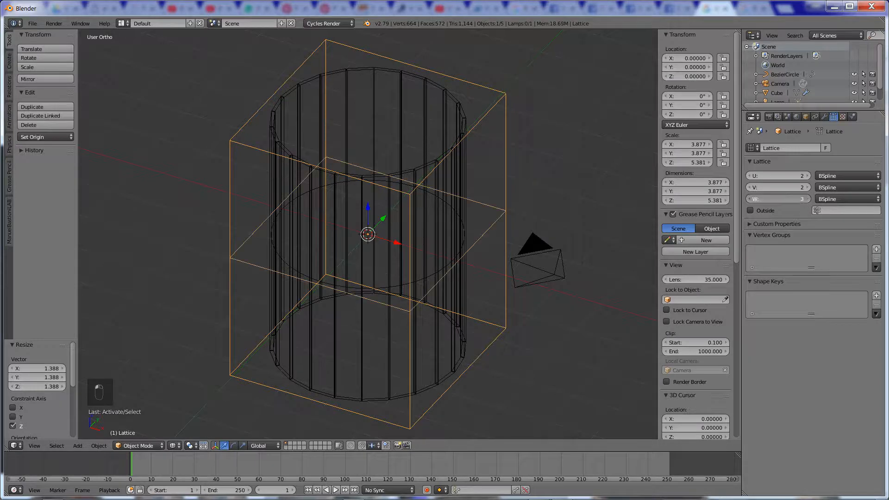
pyautogui.click(806, 199)
pyautogui.click(806, 199)
# Step: In Edit Mode, scale the lattice's four middle-row points outward about 1.458 times to bulge the barrel
pyautogui.press('Tab')
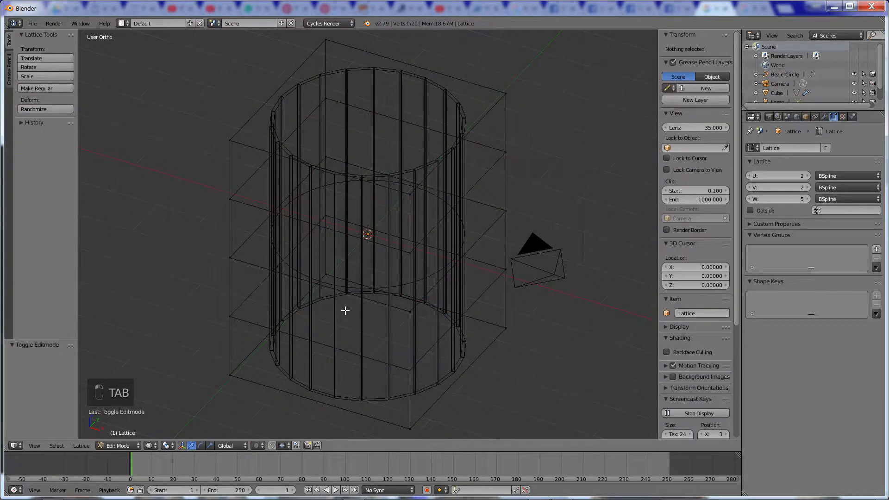
pyautogui.moveTo(346, 309); pyautogui.dragTo(272, 275, button='middle')
pyautogui.rightClick(249, 226)
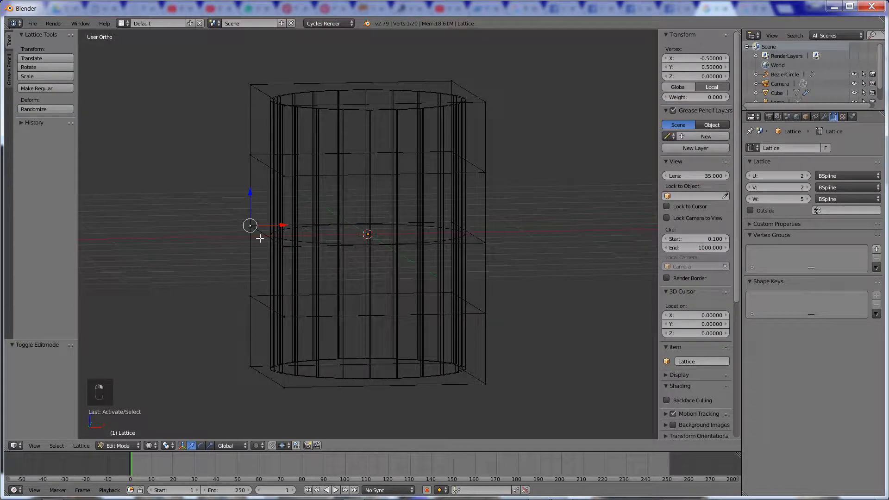
pyautogui.keyDown('shift'); pyautogui.rightClick(500, 239); pyautogui.keyUp('shift')
pyautogui.keyDown('shift'); pyautogui.rightClick(463, 217); pyautogui.keyUp('shift')
pyautogui.press('s')
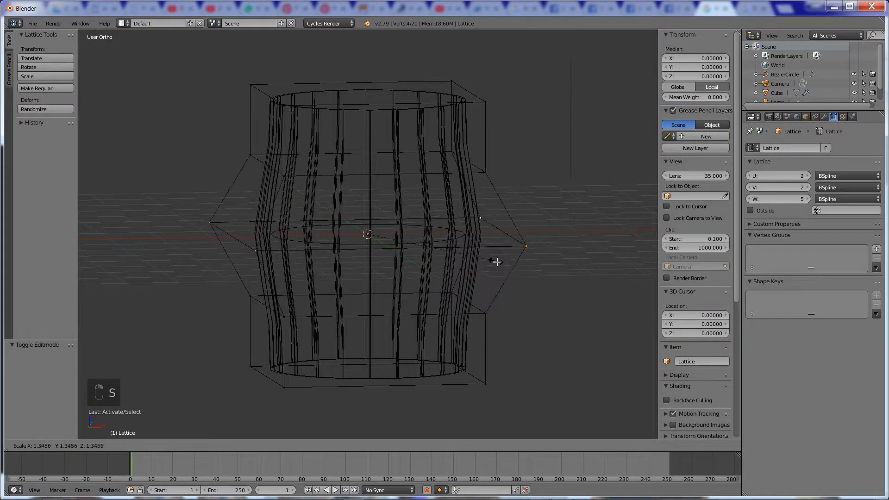
pyautogui.click(508, 264)
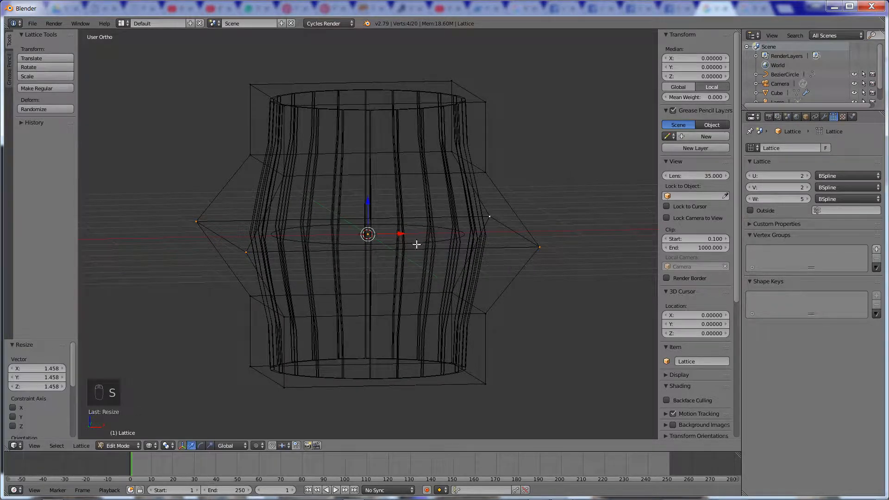
# Step: In solid shading, scale the eight lattice points just above and below the middle row outward in X and Y only
pyautogui.rightClick(284, 176)
pyautogui.keyDown('shift'); pyautogui.rightClick(252, 154); pyautogui.keyUp('shift')
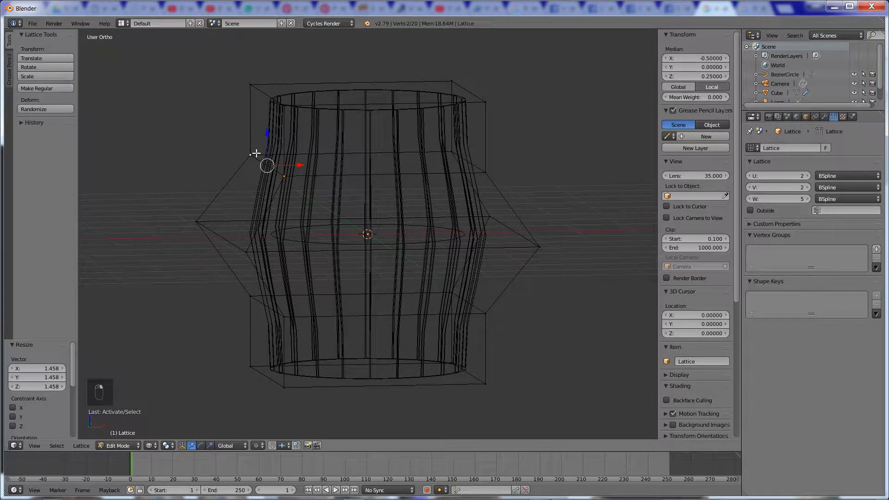
pyautogui.keyDown('shift'); pyautogui.rightClick(454, 149); pyautogui.keyUp('shift')
pyautogui.keyDown('shift'); pyautogui.rightClick(483, 169); pyautogui.keyUp('shift')
pyautogui.press('z')
pyautogui.keyDown('shift'); pyautogui.rightClick(489, 313); pyautogui.keyUp('shift')
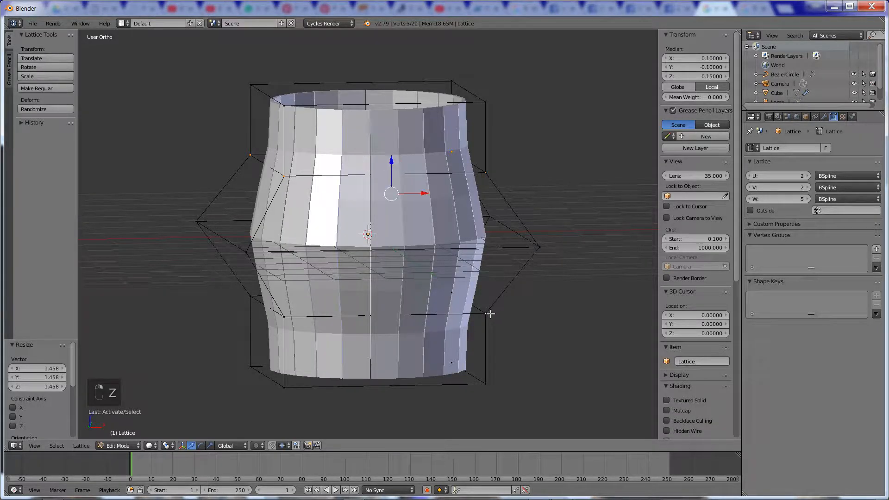
pyautogui.keyDown('shift'); pyautogui.rightClick(283, 317); pyautogui.keyUp('shift')
pyautogui.keyDown('shift'); pyautogui.rightClick(250, 296); pyautogui.keyUp('shift')
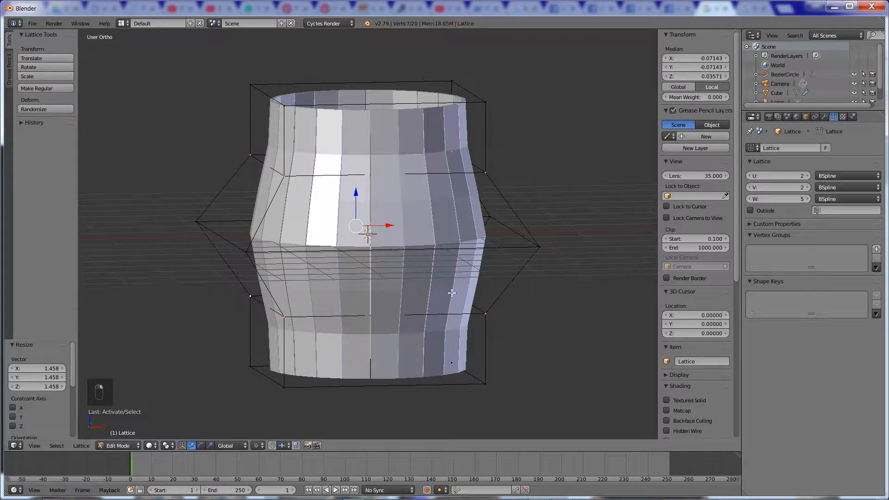
pyautogui.keyDown('shift'); pyautogui.rightClick(451, 293); pyautogui.keyUp('shift')
pyautogui.press('s')
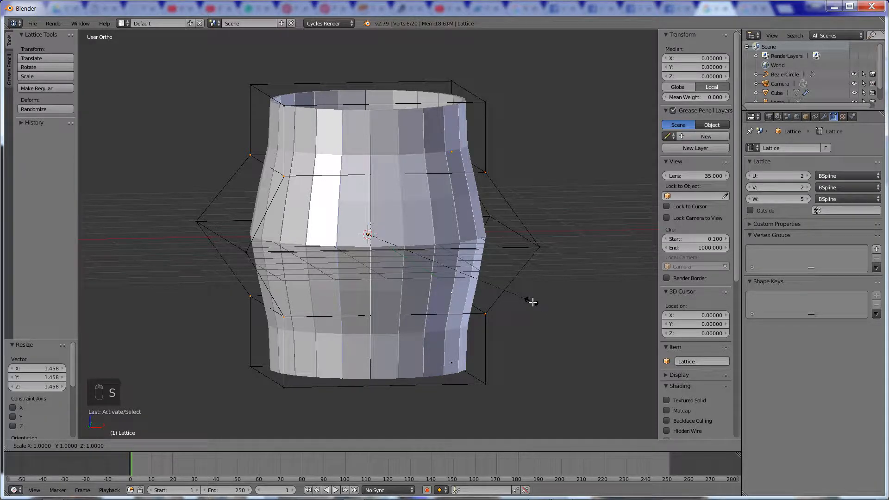
pyautogui.hotkey('shift', 'z')
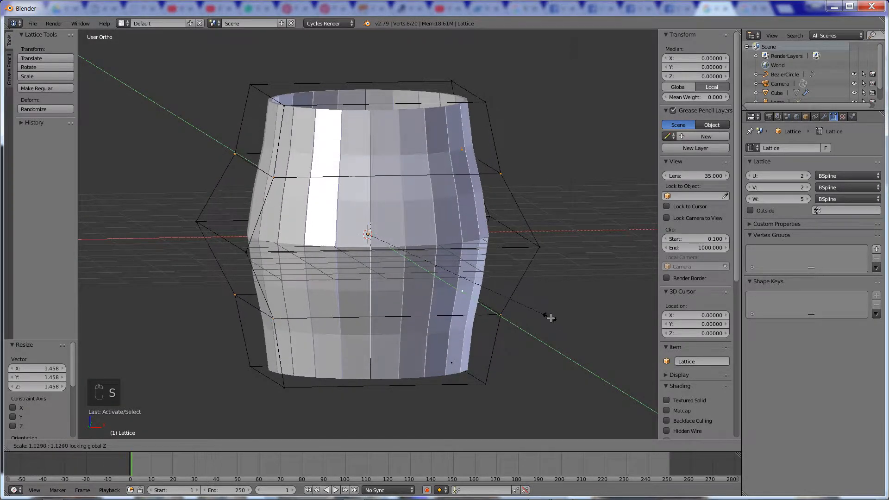
pyautogui.click(588, 341)
# Step: Switch to the Chrome browser to compare the barrel's curvature with the wooden barrel reference photo
pyautogui.moveTo(486, 251)
pyautogui.mouseDown(button='middle')
pyautogui.moveTo(482, 240)
pyautogui.moveTo(484, 253)
pyautogui.moveTo(455, 287)
pyautogui.moveTo(476, 262)
pyautogui.mouseUp(button='middle')
pyautogui.hotkey('alt', 'Tab')
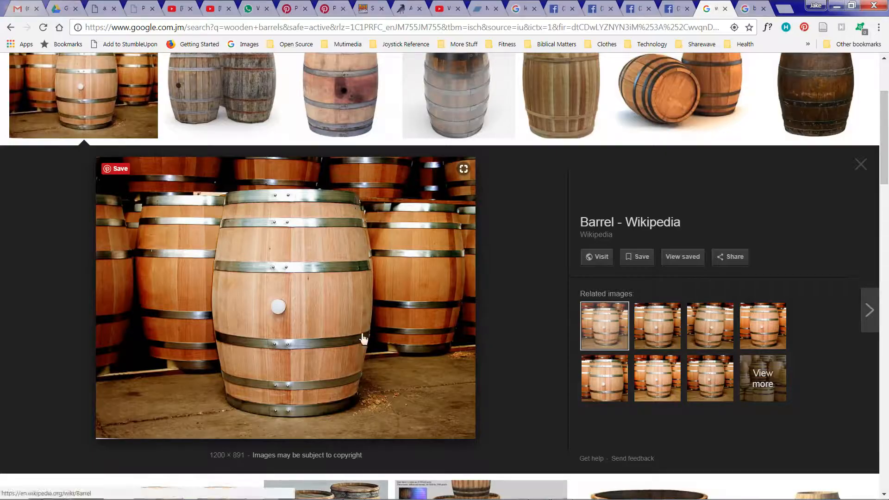
# Step: Switch back to Blender and view the barrel and its lattice from the front
pyautogui.hotkey('alt', 'Tab')
pyautogui.press('KP_1')
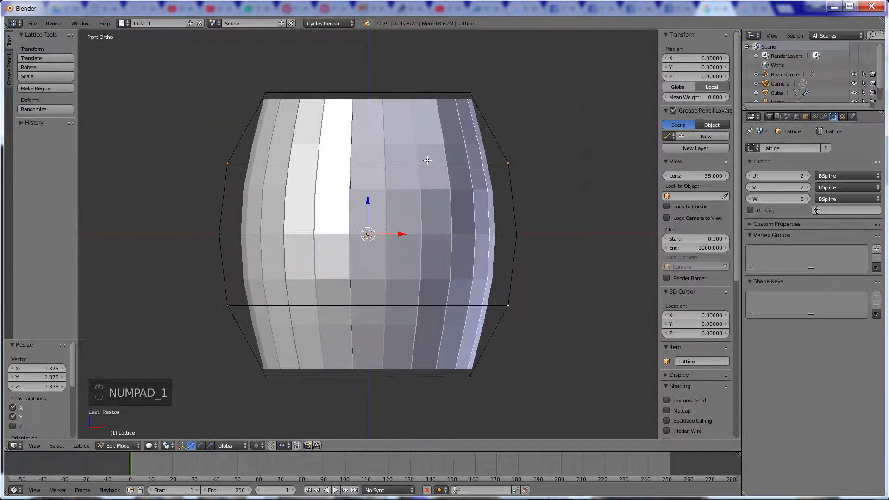
pyautogui.press('Tab')
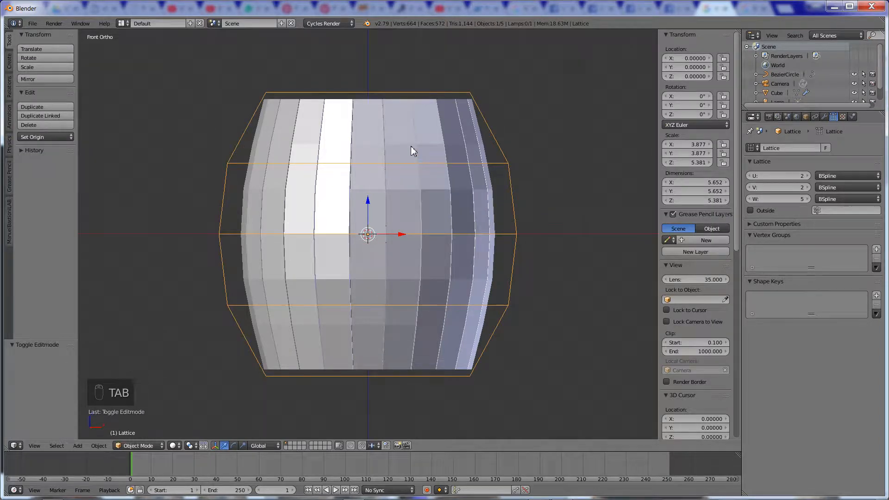
pyautogui.press('Tab')
pyautogui.press('Tab')
pyautogui.press('Tab')
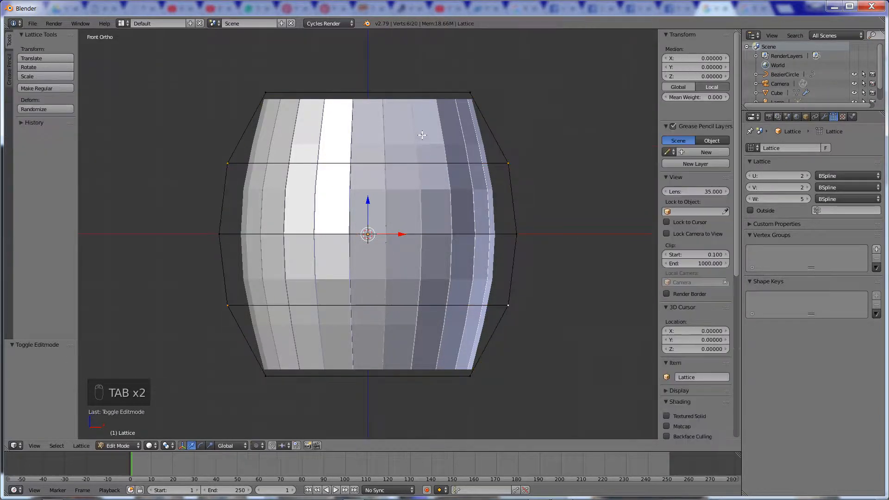
pyautogui.press('s')
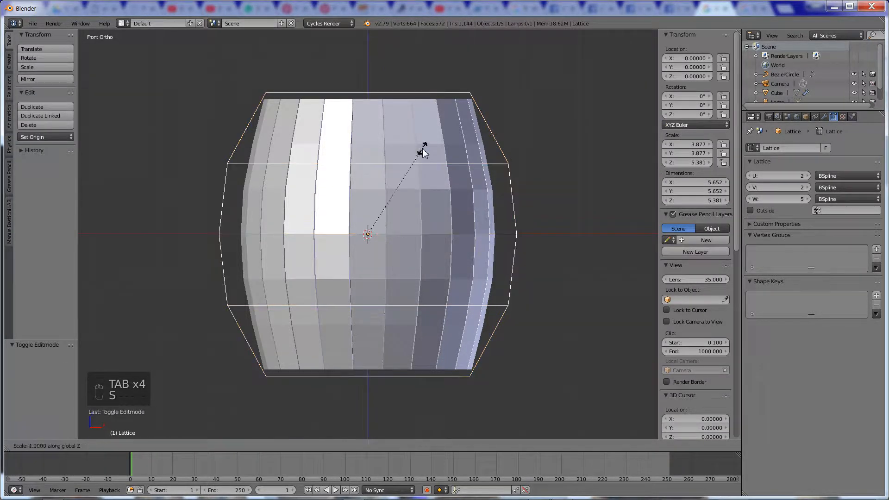
pyautogui.rightClick(437, 140)
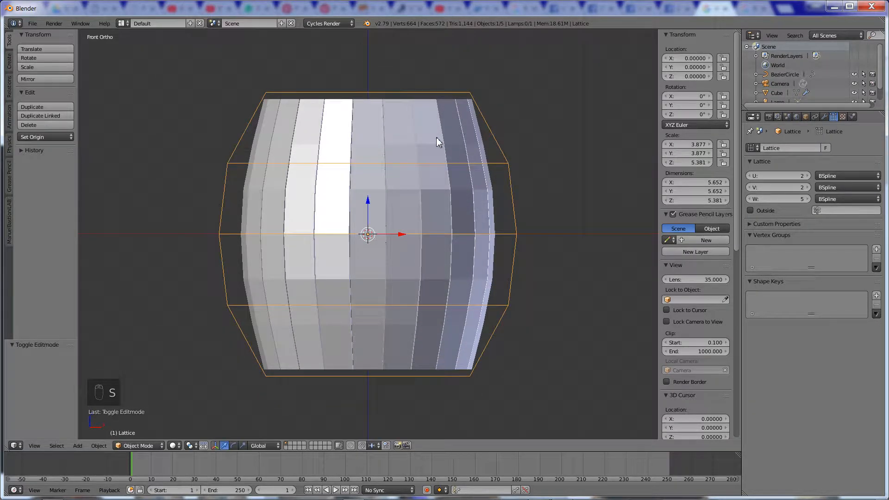
pyautogui.press('Tab')
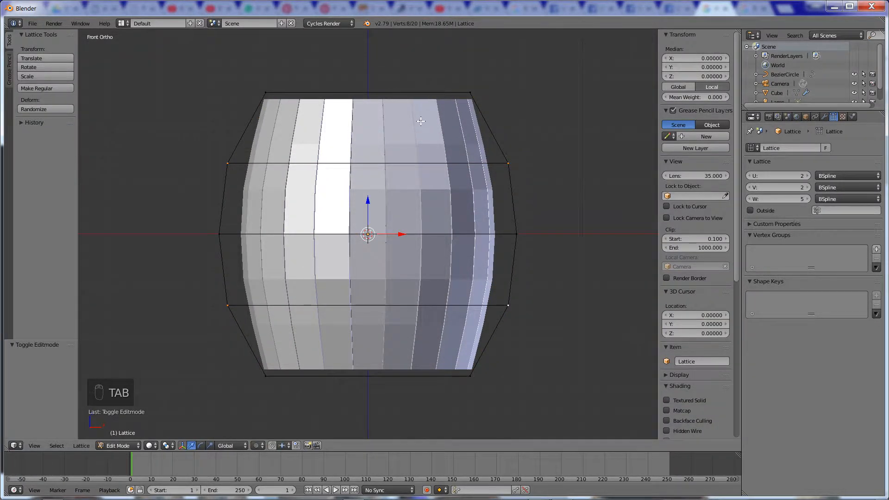
# Step: In Edit Mode, scale the whole stave mesh along Z to make the barrel about 6.15 units tall
pyautogui.moveTo(419, 124); pyautogui.dragTo(426, 132, button='middle')
pyautogui.press('Tab')
pyautogui.rightClick(371, 147)
pyautogui.press('Tab')
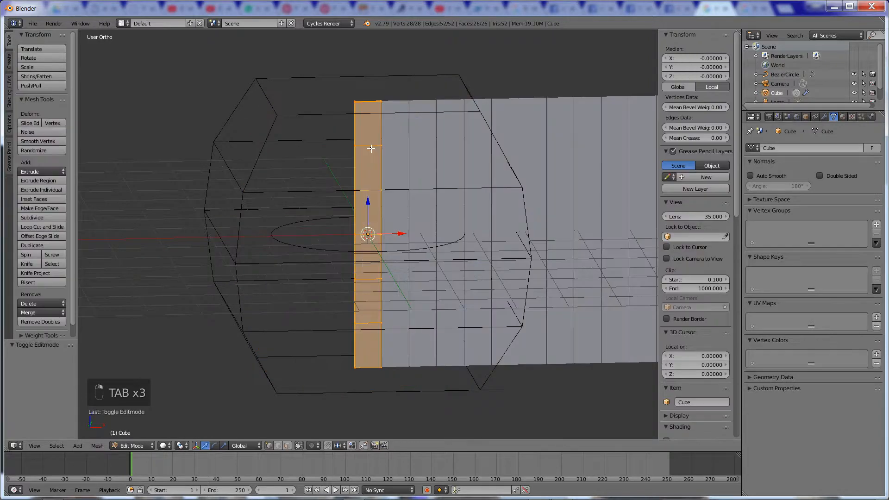
pyautogui.press('s')
pyautogui.press('z')
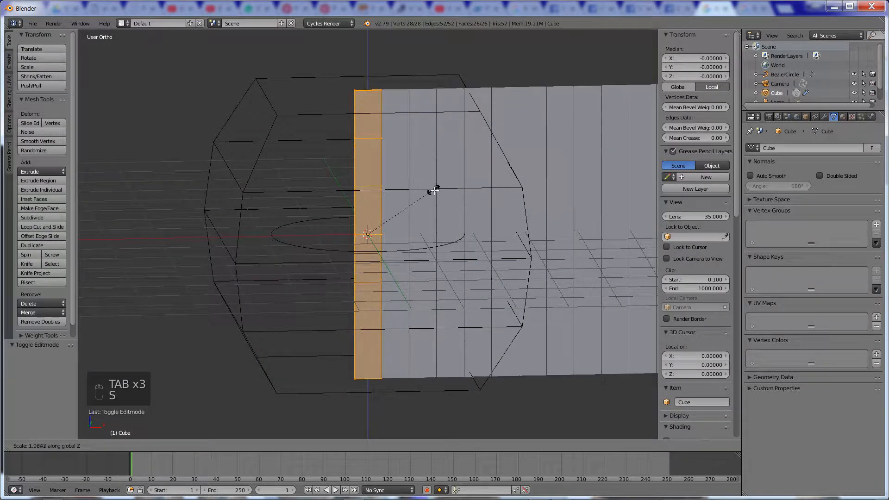
pyautogui.click(443, 193)
pyautogui.press('Tab')
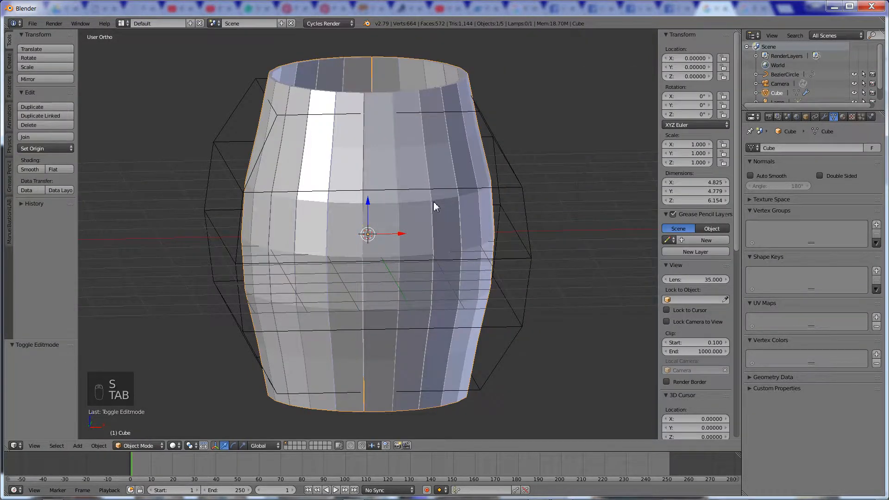
# Step: Scale the lattice object along Z by about 1.17 to cover the taller barrel
pyautogui.moveTo(442, 184); pyautogui.dragTo(437, 190, button='middle')
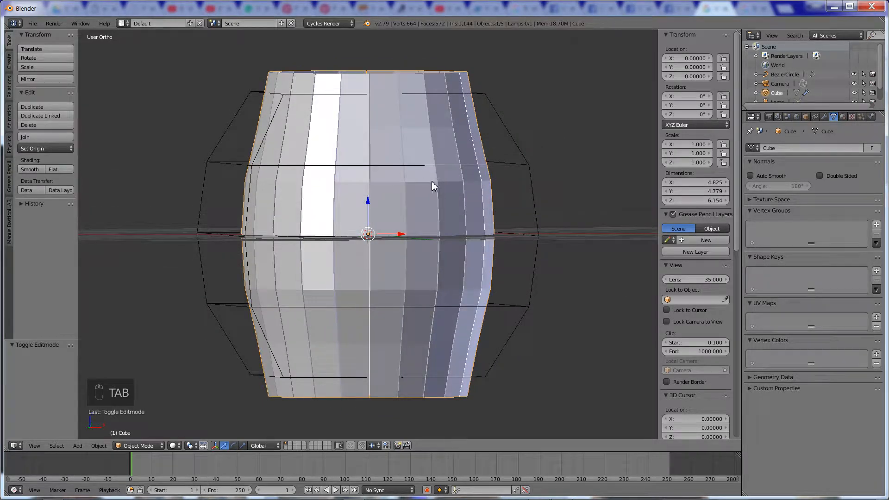
pyautogui.rightClick(451, 94)
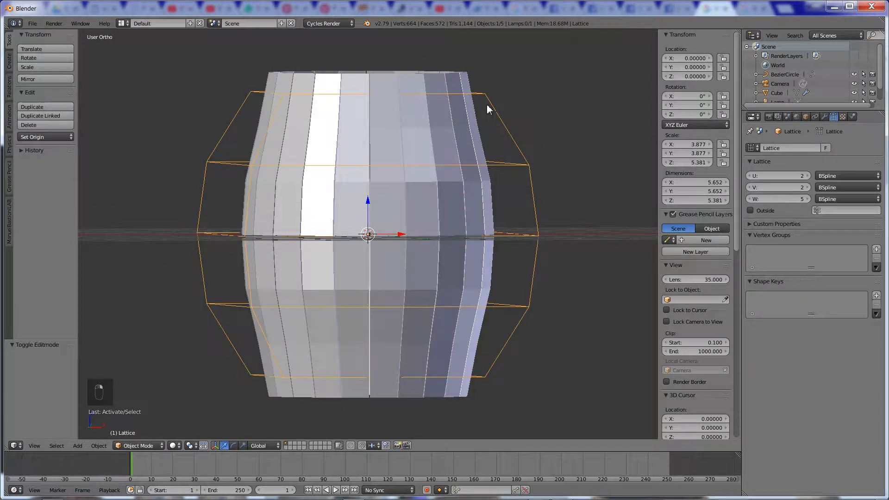
pyautogui.press('s')
pyautogui.press('z')
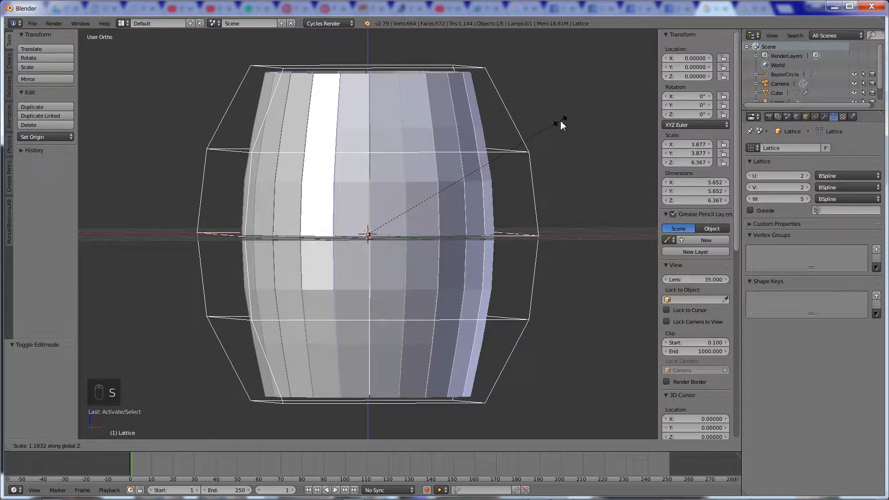
pyautogui.click(557, 120)
# Step: Scale the lattice object inward in X and Y only, keeping its height
pyautogui.moveTo(540, 202); pyautogui.dragTo(516, 207, button='middle')
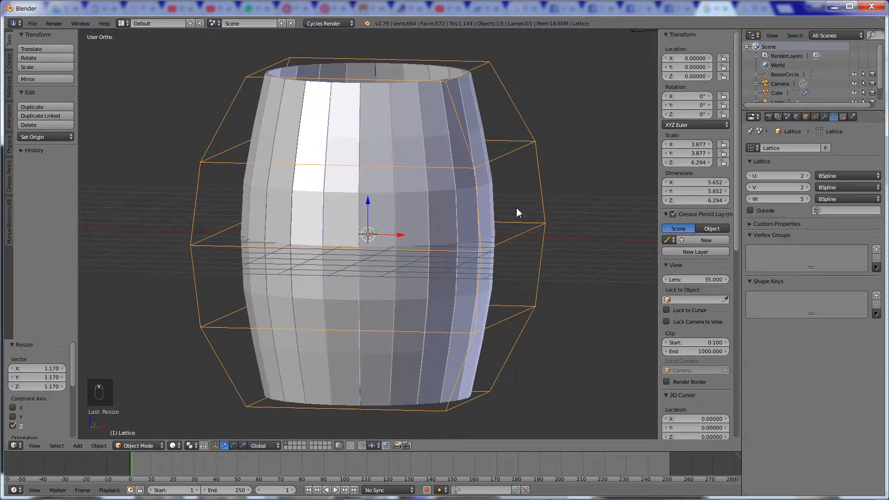
pyautogui.press('s')
pyautogui.hotkey('shift', 'z')
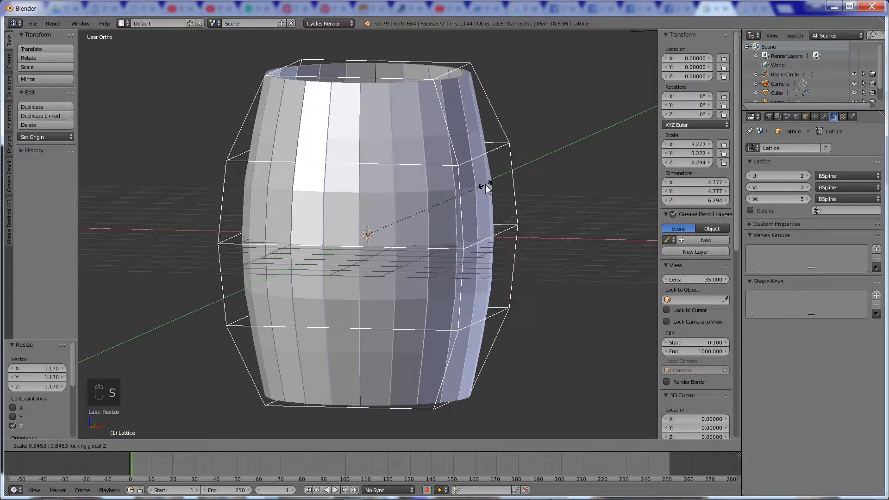
pyautogui.click(493, 189)
# Step: Compare the barrel's shape with the wooden barrel photo in Chrome, and return to Blender to check it briefly in rendered shading
pyautogui.press('Tab')
pyautogui.moveTo(494, 188); pyautogui.dragTo(488, 239, button='middle')
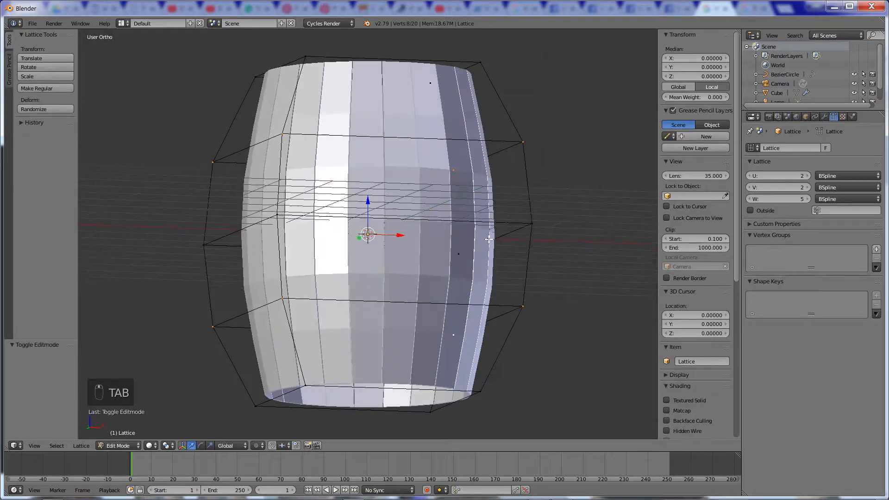
pyautogui.press('KP_1')
pyautogui.hotkey('alt', 'Tab')
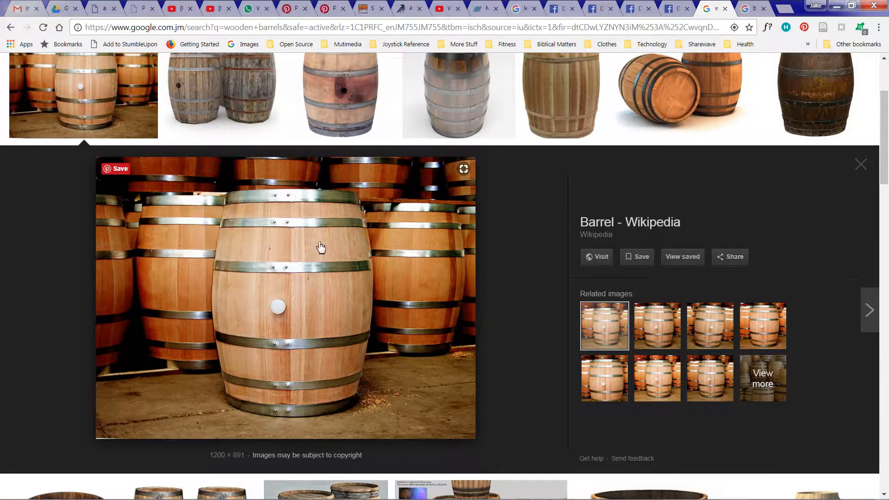
pyautogui.hotkey('alt', 'Tab')
pyautogui.hotkey('shift', 'z')
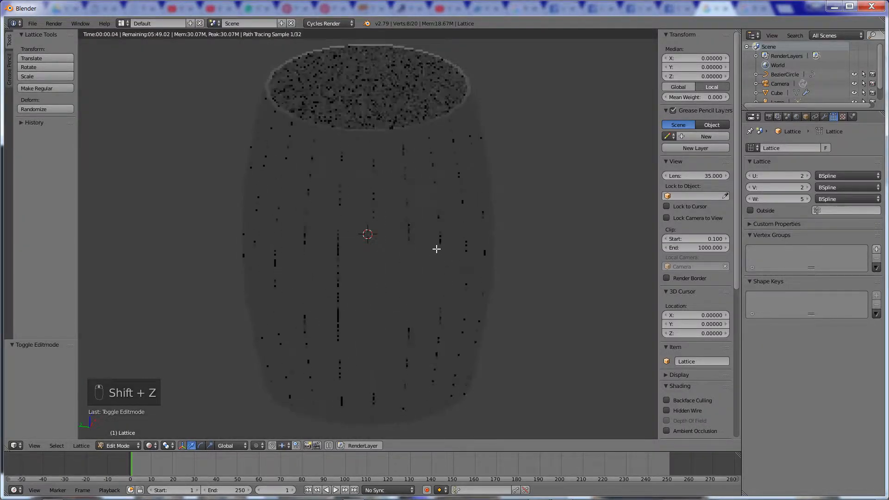
pyautogui.hotkey('shift', 'z')
pyautogui.moveTo(452, 228); pyautogui.dragTo(412, 196, button='middle')
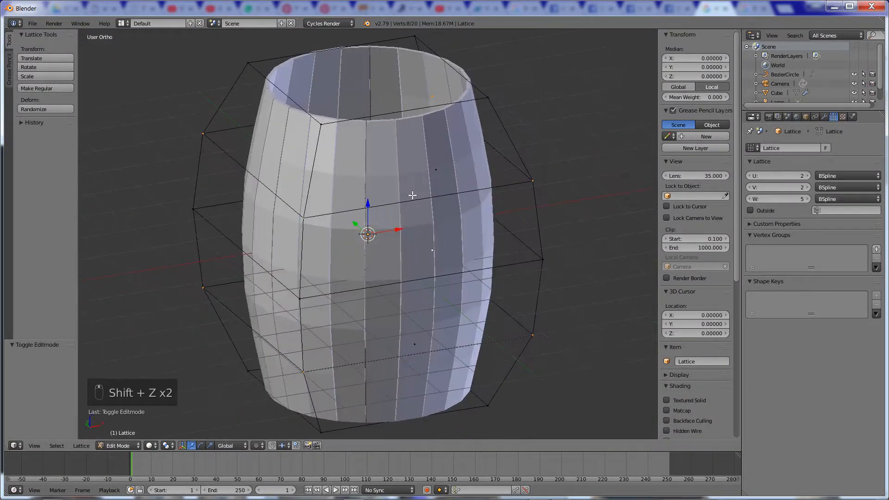
# Step: In Object Mode, select the barrel and apply smooth shading to it
pyautogui.press('Tab')
pyautogui.rightClick(423, 155)
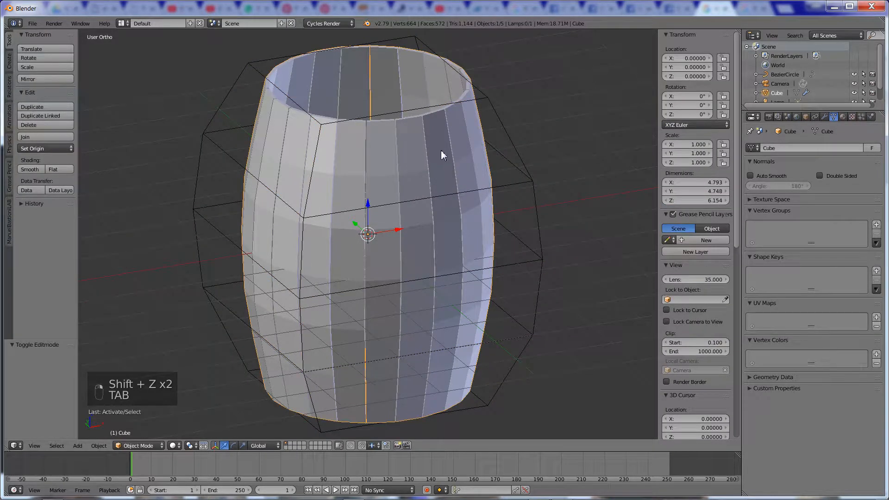
pyautogui.click(33, 169)
pyautogui.moveTo(416, 194)
pyautogui.mouseDown(button='middle')
pyautogui.moveTo(426, 207)
pyautogui.moveTo(411, 200)
pyautogui.mouseUp(button='middle')
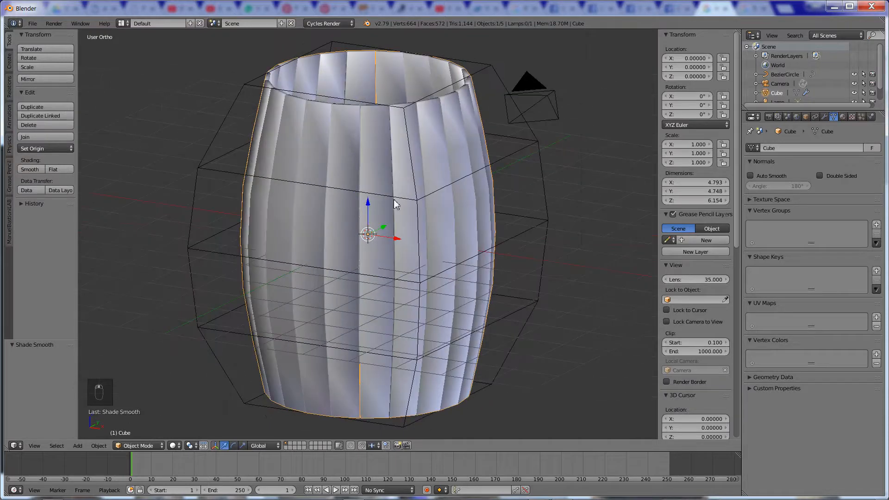
pyautogui.press('Tab')
pyautogui.press('Tab')
pyautogui.press('a')
pyautogui.press('a')
pyautogui.press('a')
pyautogui.press('a')
pyautogui.press('a')
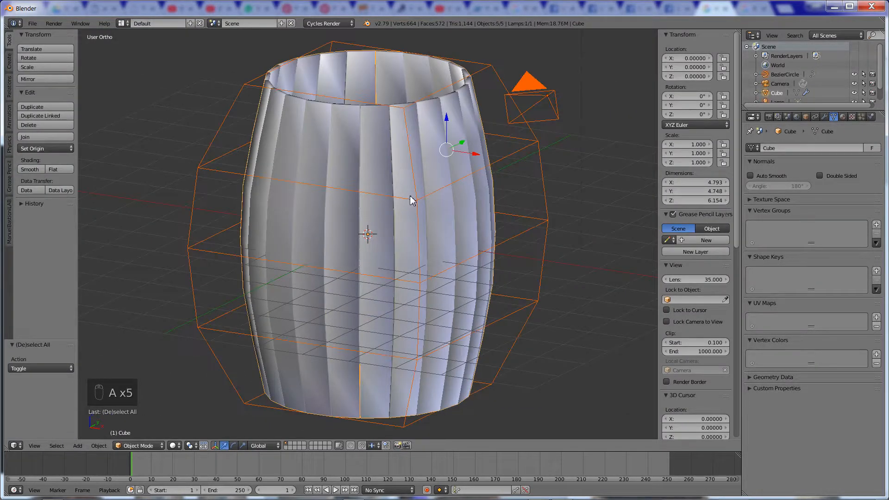
# Step: In Edit Mode, select the entire stave mesh and run Make Normals Consistent, returning to Object Mode to inspect the shading
pyautogui.press('Tab')
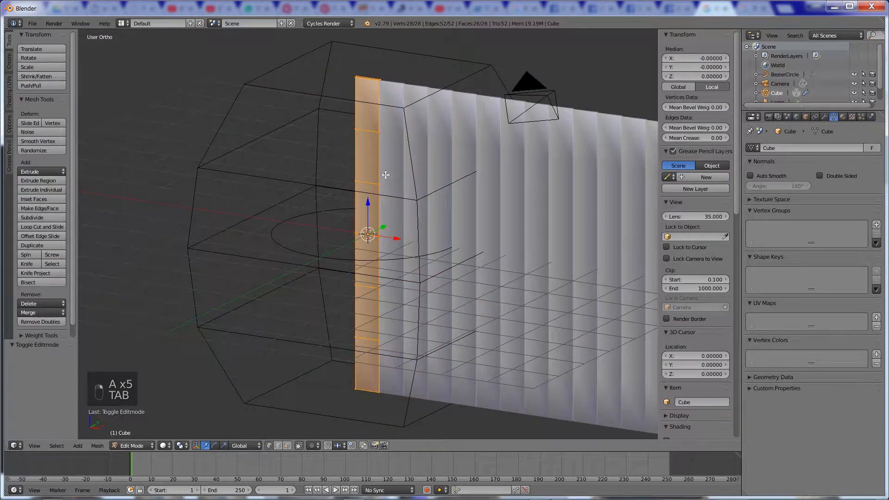
pyautogui.press('a')
pyautogui.press('a')
pyautogui.press('a')
pyautogui.press('a')
pyautogui.press('space')
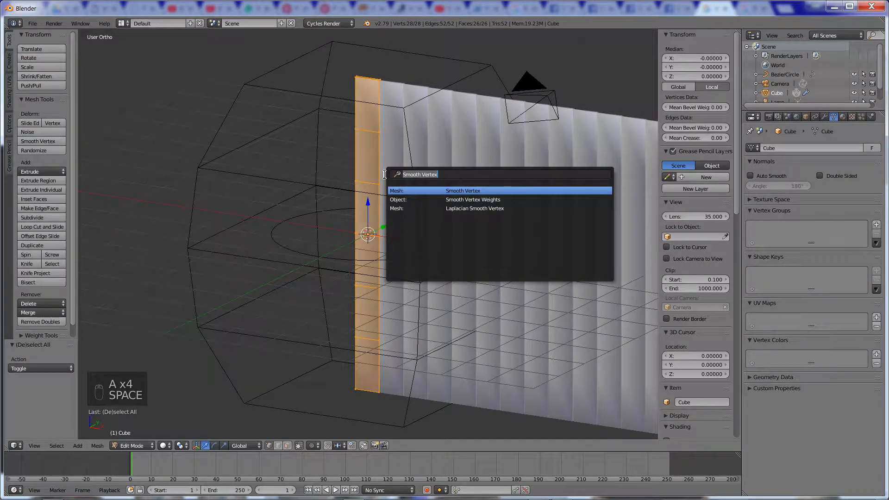
pyautogui.write('normals')
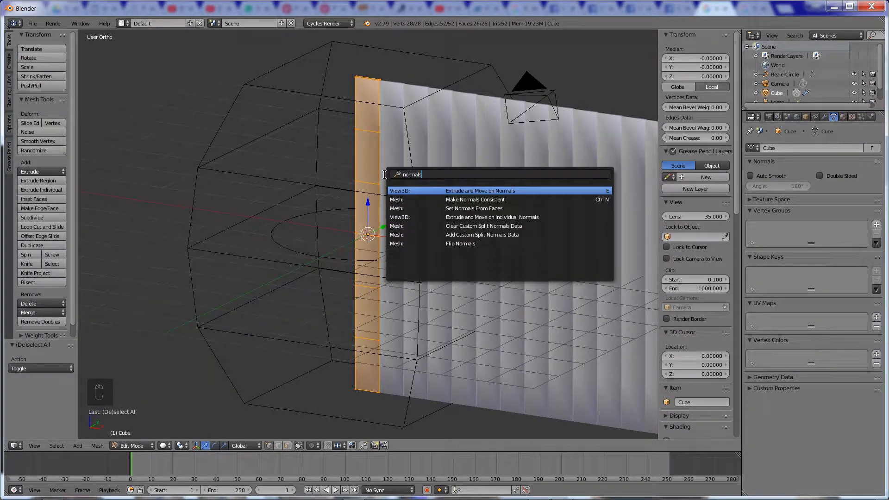
pyautogui.click(462, 200)
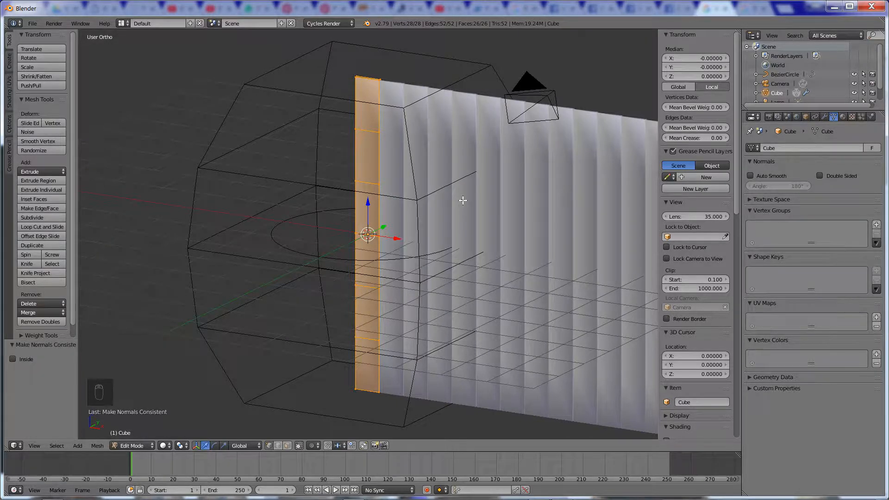
pyautogui.moveTo(397, 166); pyautogui.dragTo(437, 164, button='middle')
pyautogui.press('Tab')
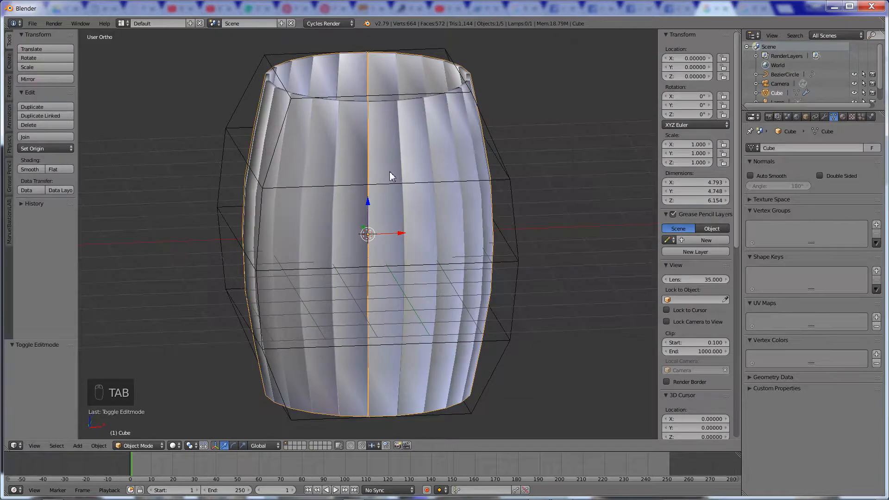
# Step: Run Make Normals Consistent on the stave mesh once more and return to Object Mode
pyautogui.press('Tab')
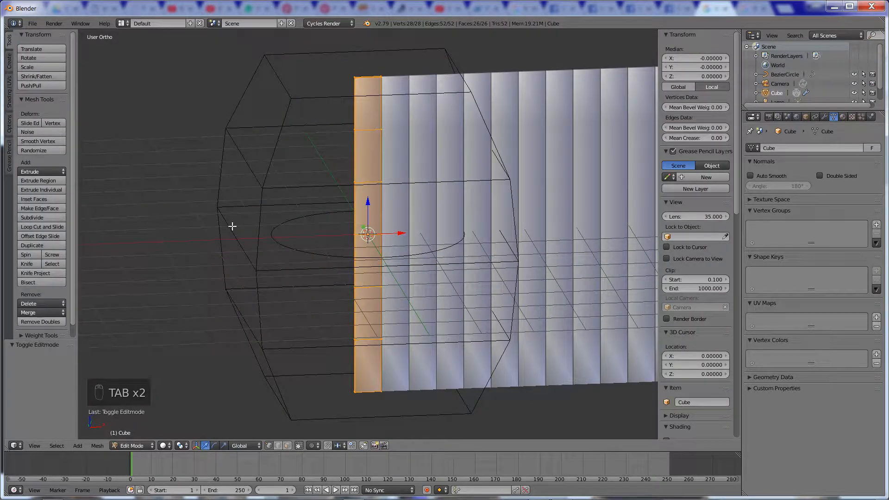
pyautogui.press('space')
pyautogui.click(497, 211)
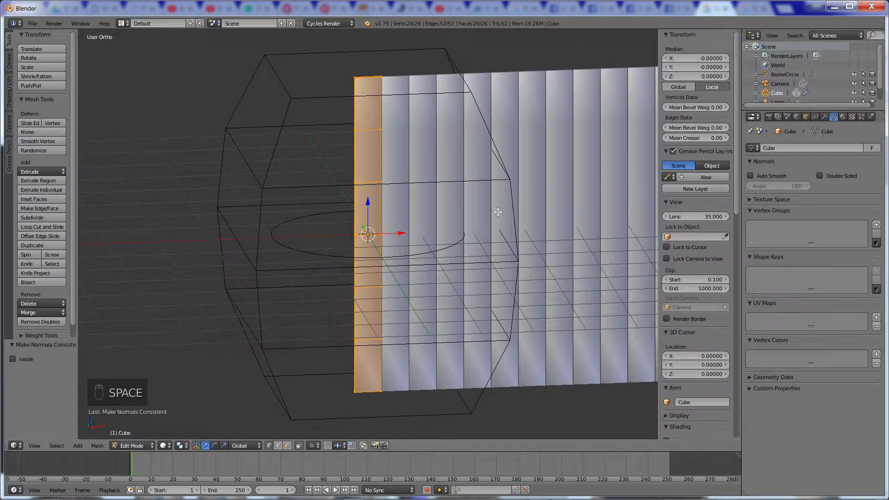
pyautogui.press('Tab')
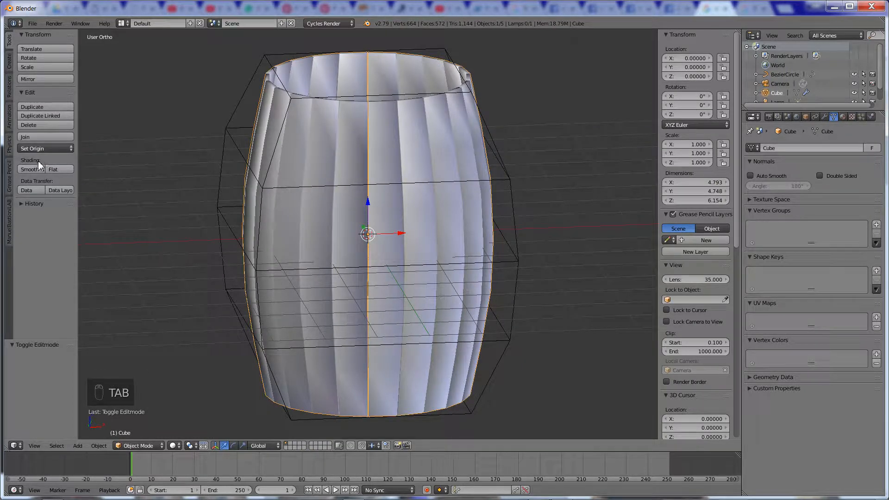
# Step: Add a Bevel modifier below the barrel's Lattice modifier and set its segments to 4
pyautogui.click(823, 117)
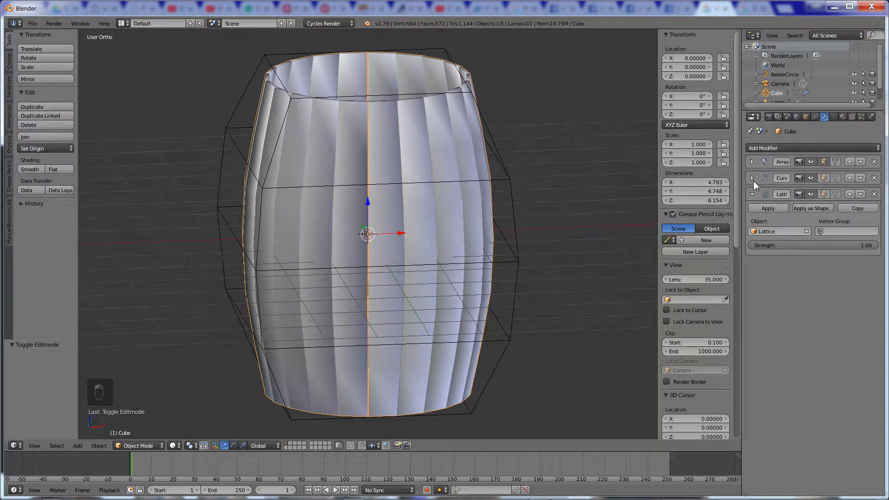
pyautogui.click(752, 194)
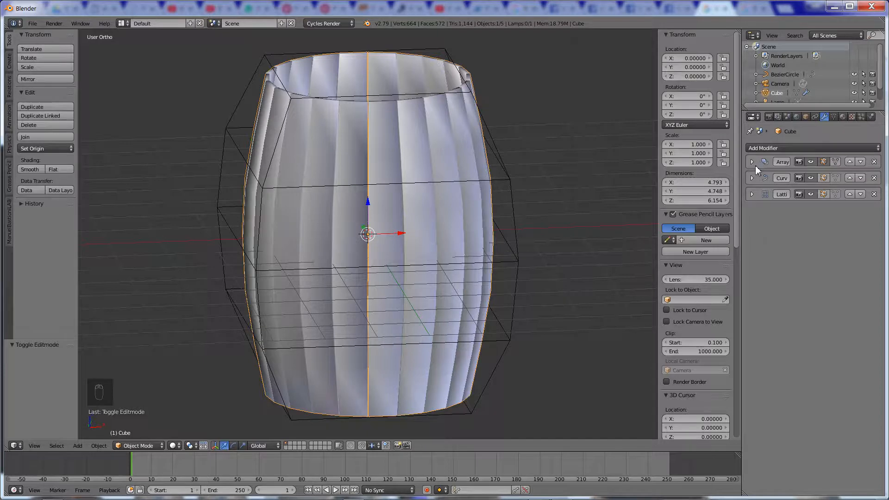
pyautogui.click(810, 148)
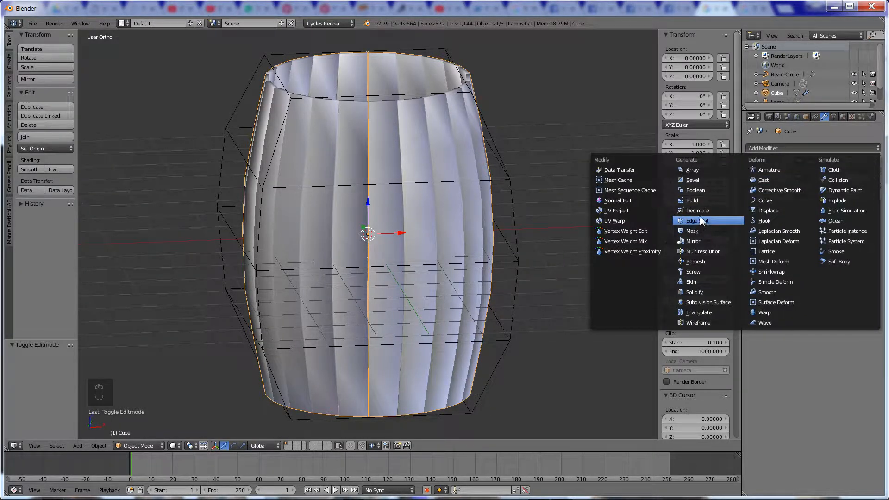
pyautogui.click(696, 180)
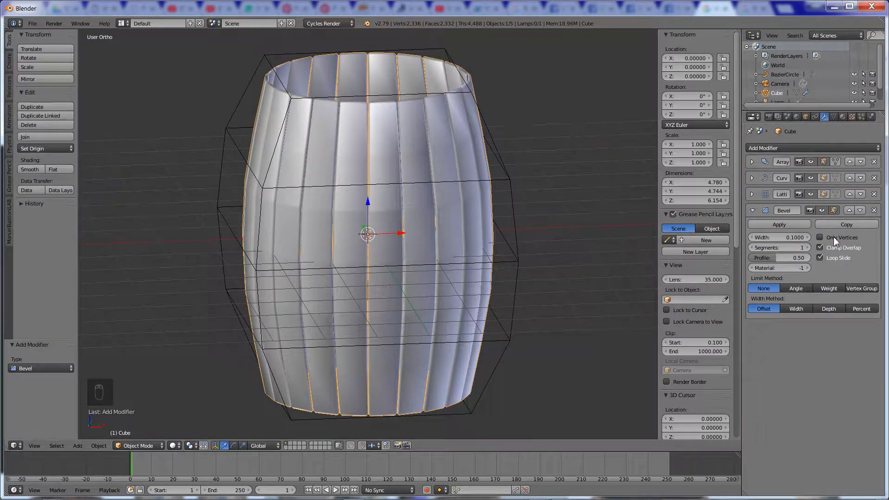
pyautogui.click(804, 248)
pyautogui.click(804, 249)
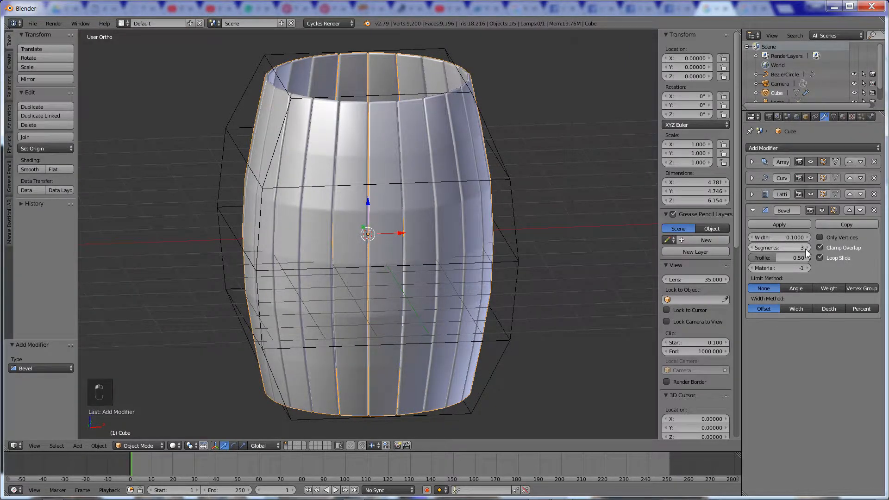
pyautogui.click(805, 249)
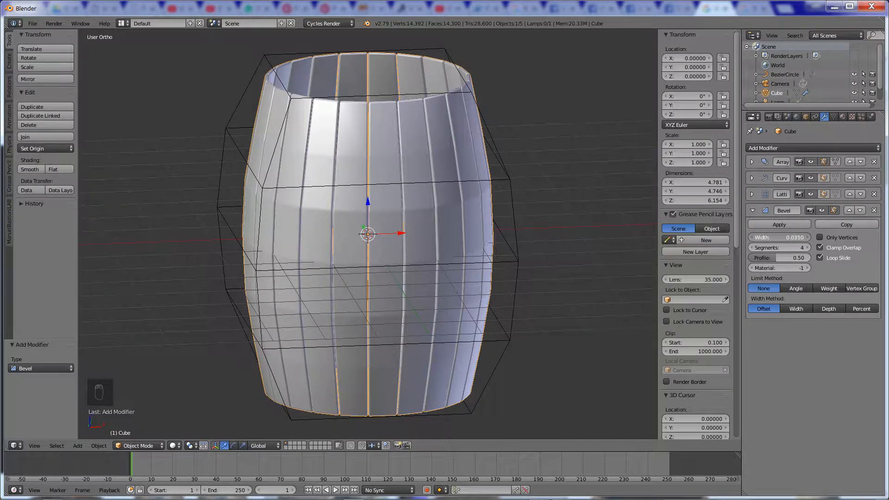
# Step: Set the width of the barrel's Bevel modifier to about 0.0129
pyautogui.moveTo(779, 237); pyautogui.dragTo(766, 237)
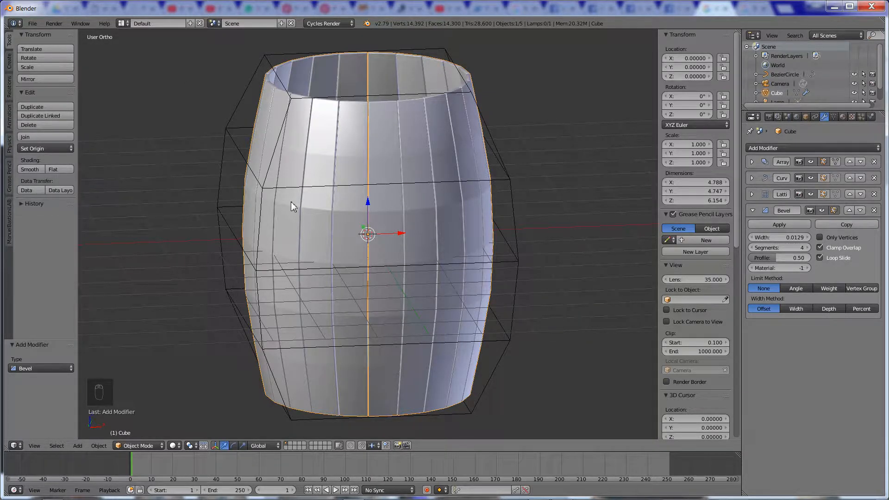
pyautogui.press('Tab')
pyautogui.press('Tab')
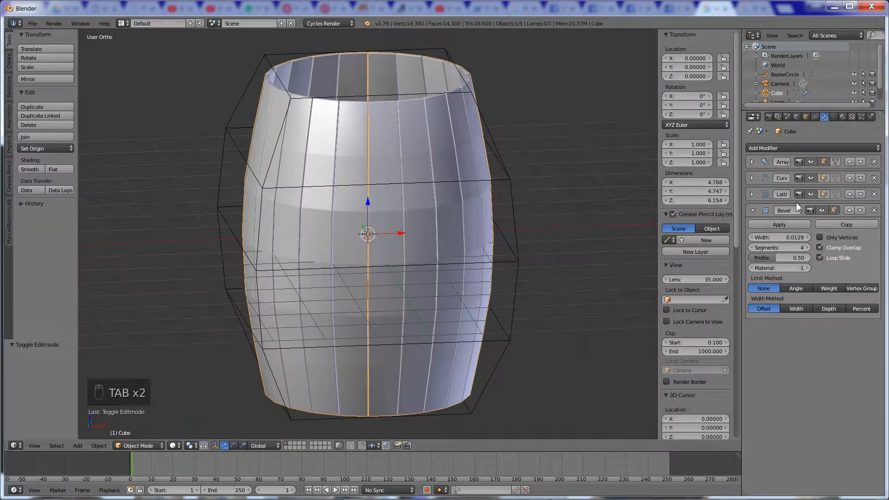
# Step: Move the Bevel modifier to the start of the barrel's modifier stack, ahead of Array, Curve and Lattice
pyautogui.click(752, 210)
pyautogui.click(849, 210)
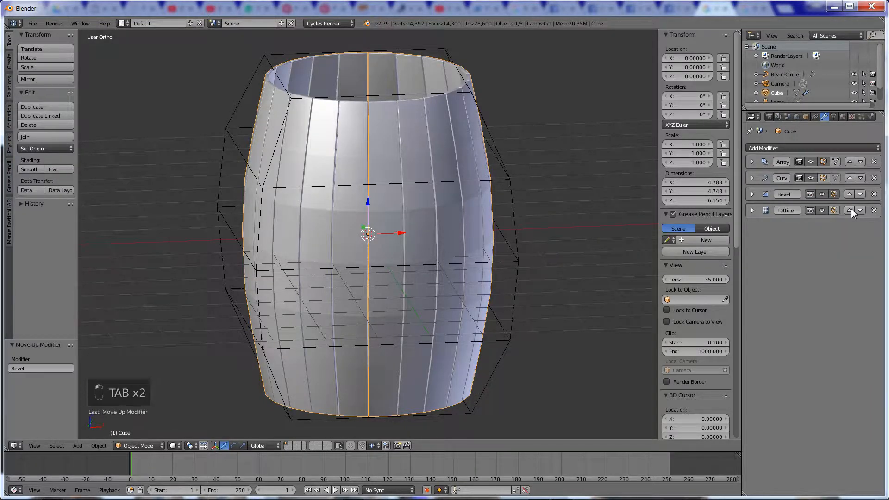
pyautogui.click(849, 195)
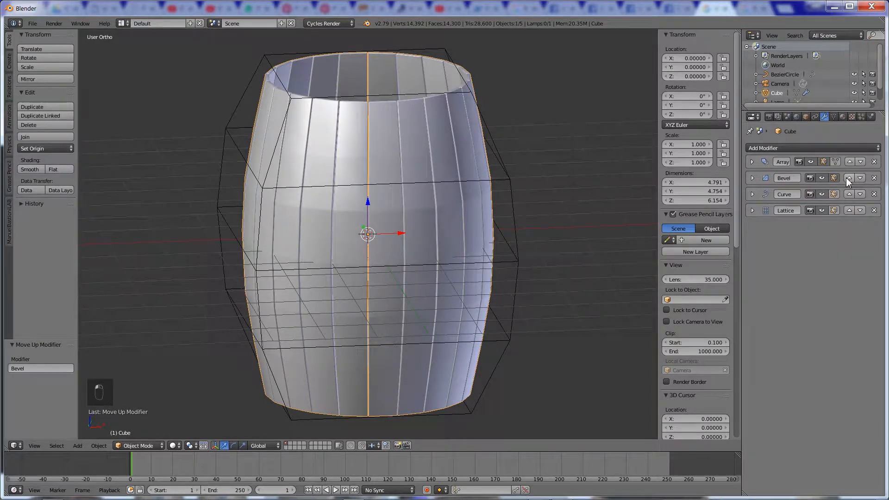
pyautogui.click(849, 178)
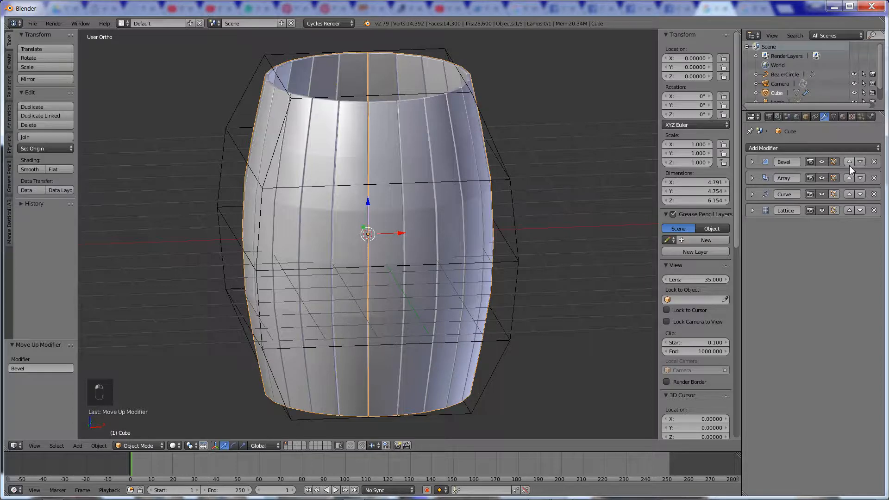
# Step: Add a Subdivision Surface modifier to the barrel using Catmull-Clark with 2 viewport levels
pyautogui.click(792, 148)
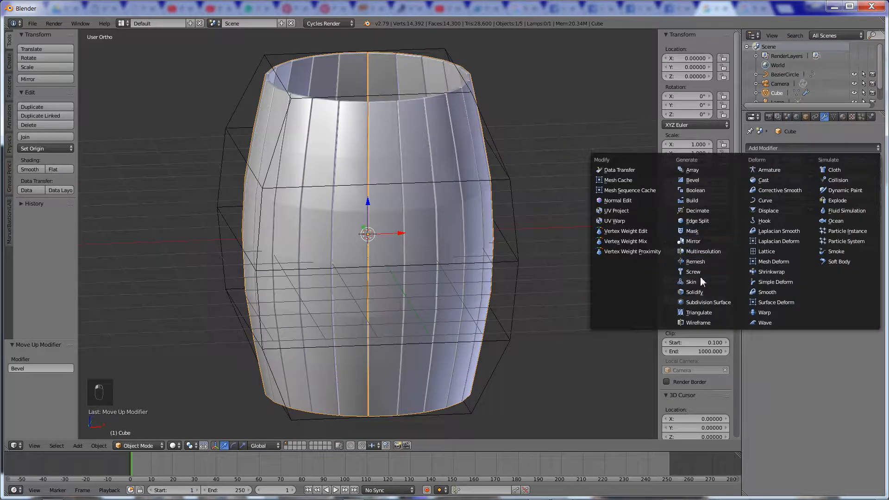
pyautogui.click(701, 302)
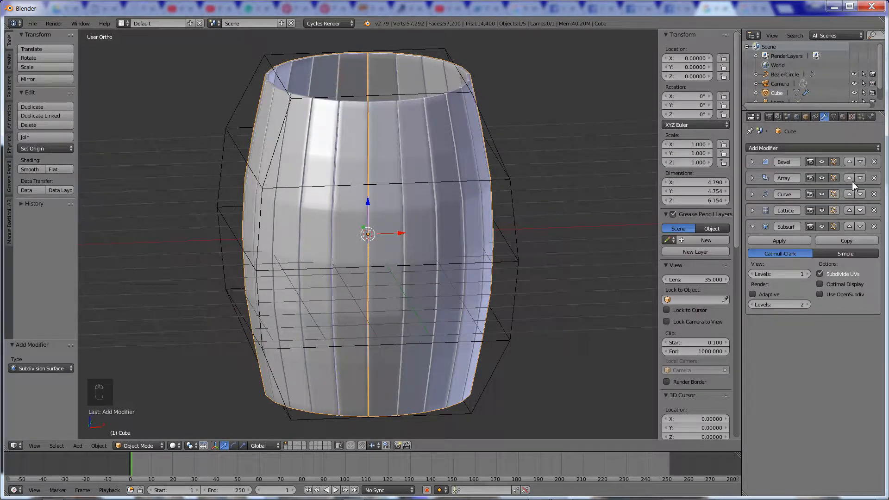
pyautogui.click(832, 254)
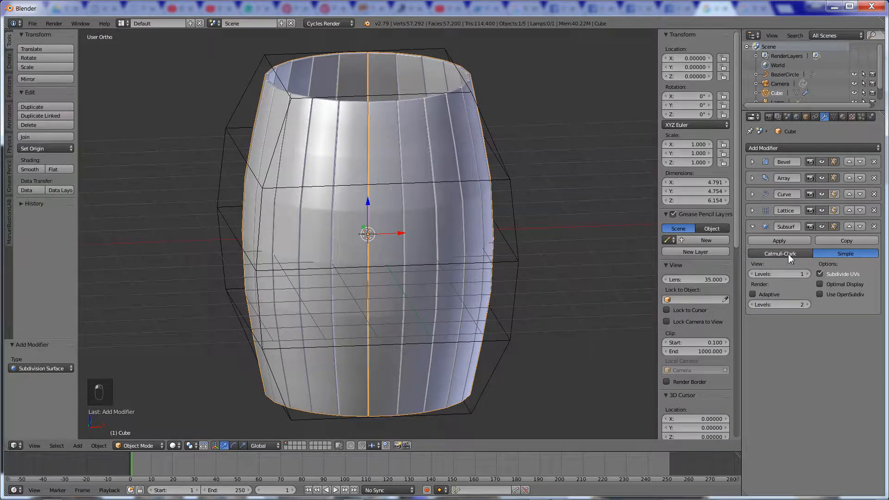
pyautogui.click(779, 254)
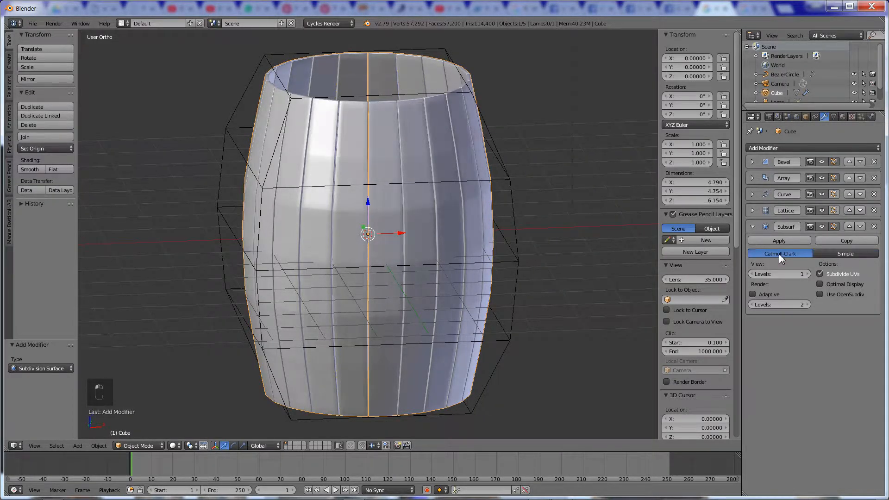
pyautogui.click(808, 274)
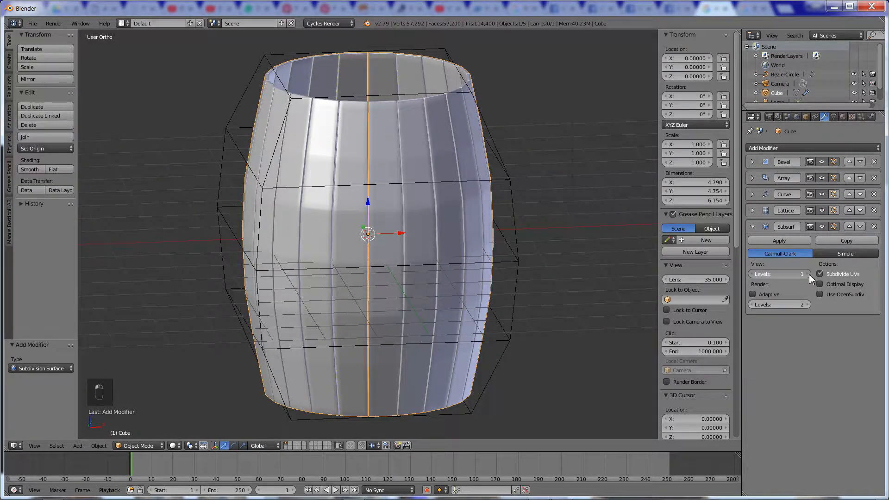
pyautogui.click(752, 295)
pyautogui.click(753, 294)
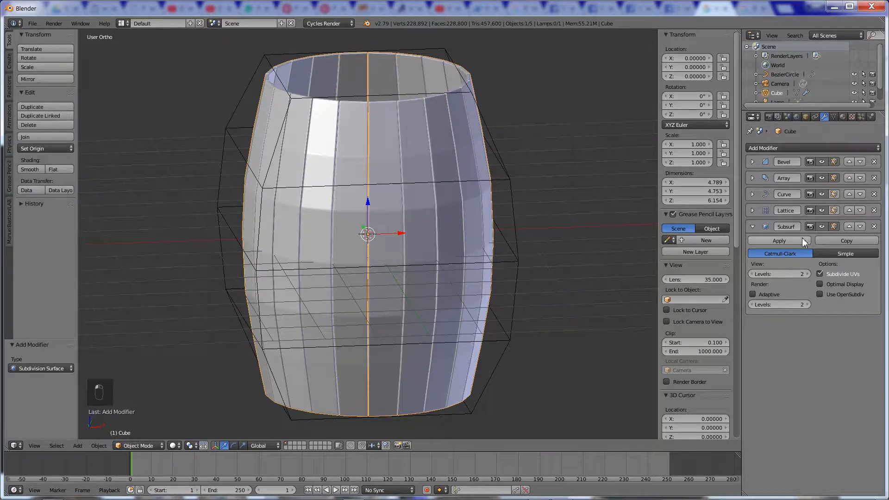
# Step: Move the Subdivision Surface modifier directly after Bevel and before Array, and inspect the barrel's smoothed staves
pyautogui.click(848, 227)
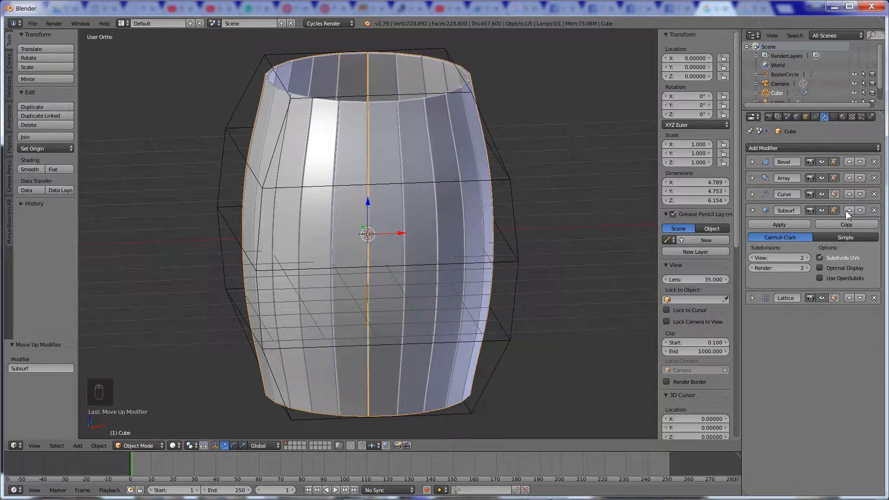
pyautogui.click(848, 210)
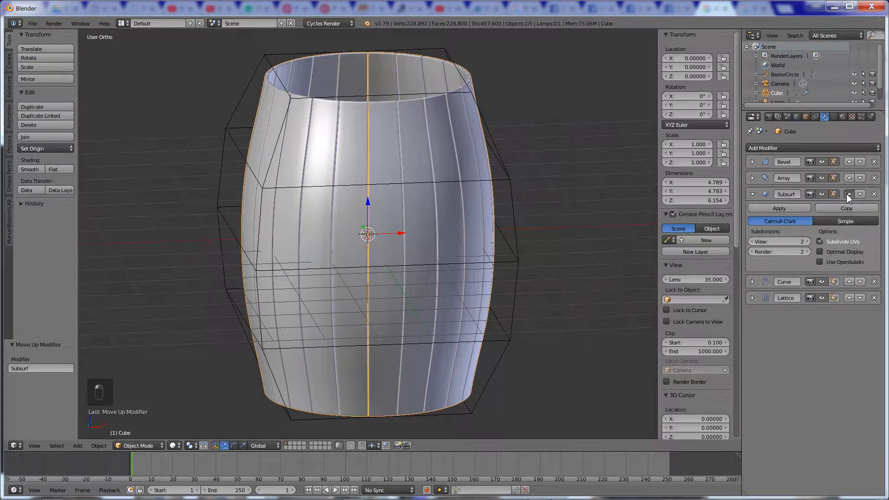
pyautogui.click(847, 194)
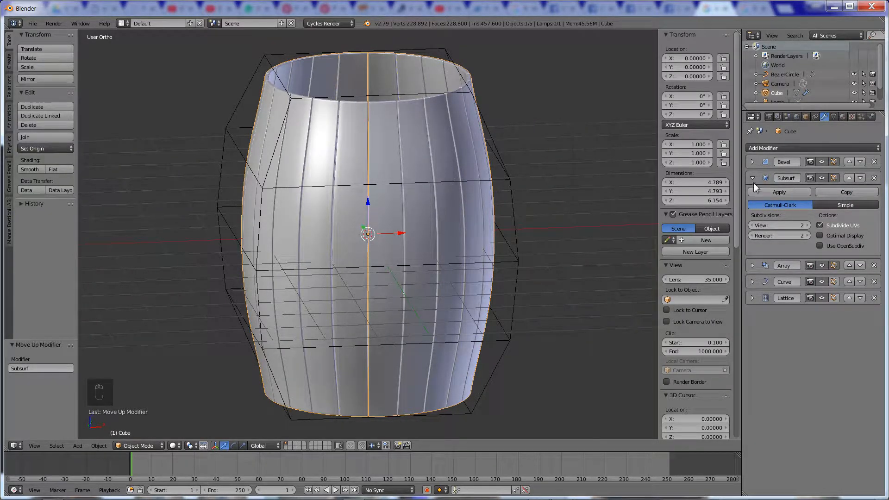
pyautogui.click(753, 179)
pyautogui.press('Tab')
pyautogui.press('Tab')
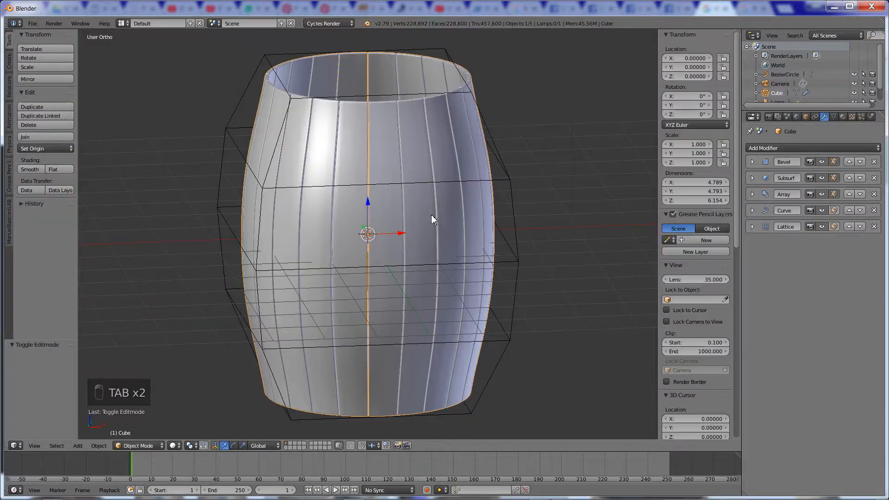
pyautogui.moveTo(431, 215)
pyautogui.mouseDown(button='middle')
pyautogui.moveTo(511, 203)
pyautogui.moveTo(569, 214)
pyautogui.moveTo(436, 220)
pyautogui.mouseUp(button='middle')
pyautogui.moveTo(415, 174); pyautogui.dragTo(385, 176, button='middle')
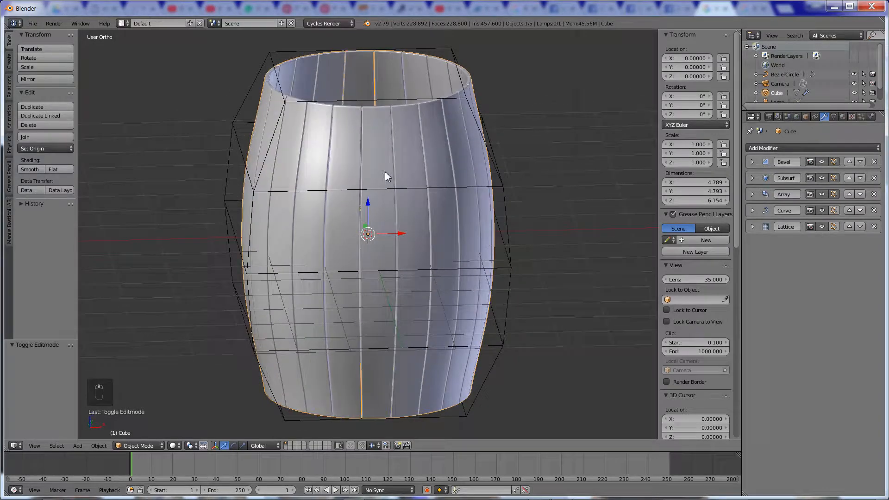
# Step: Check the hoops on the browser's reference barrel photo, and add a mesh circle at the barrel's centre in front wireframe view
pyautogui.hotkey('alt', 'Tab')
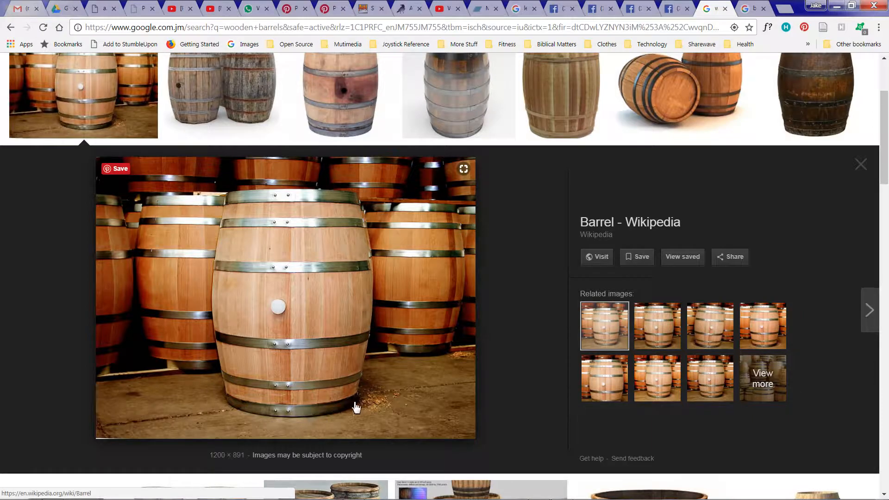
pyautogui.hotkey('alt', 'Tab')
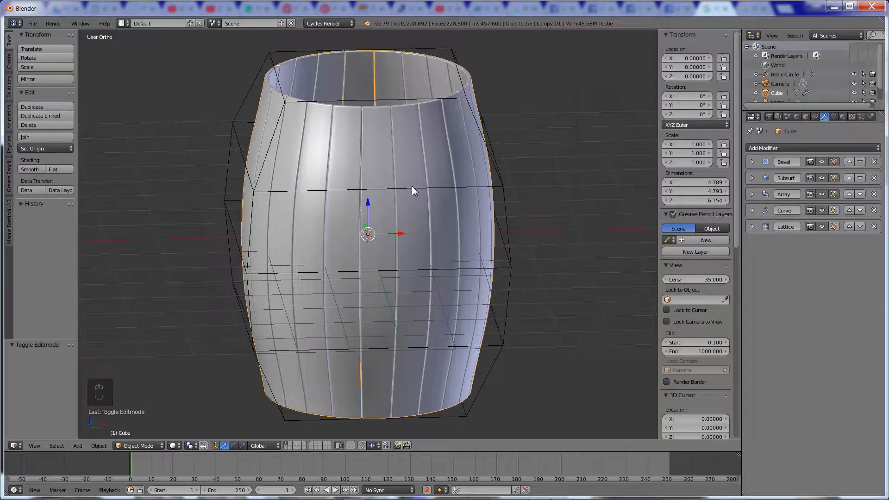
pyautogui.press('KP_1')
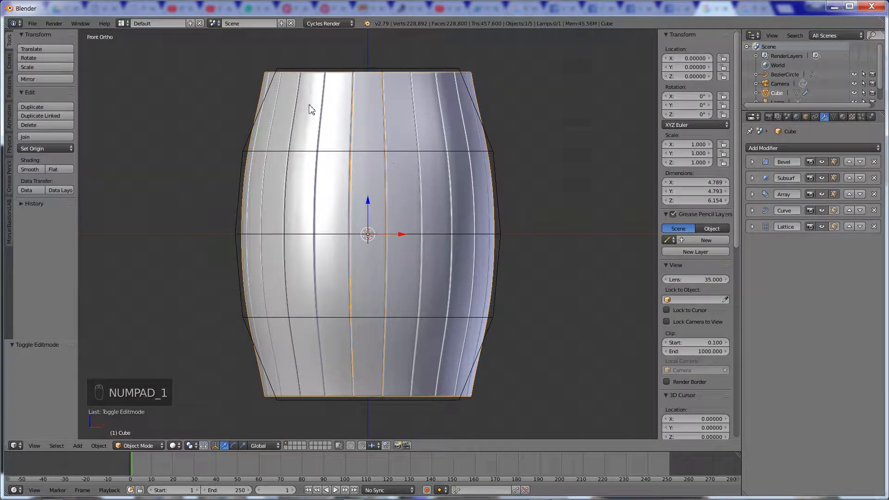
pyautogui.hotkey('shift', 'a')
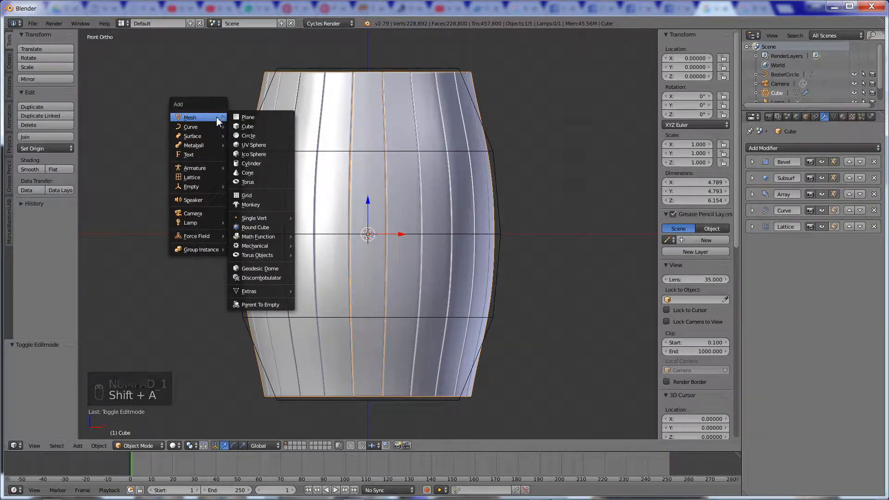
pyautogui.click(260, 135)
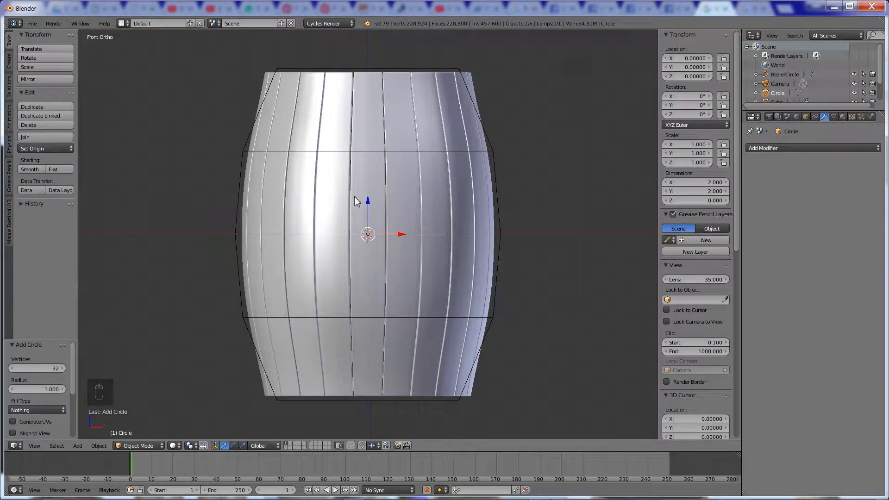
pyautogui.press('z')
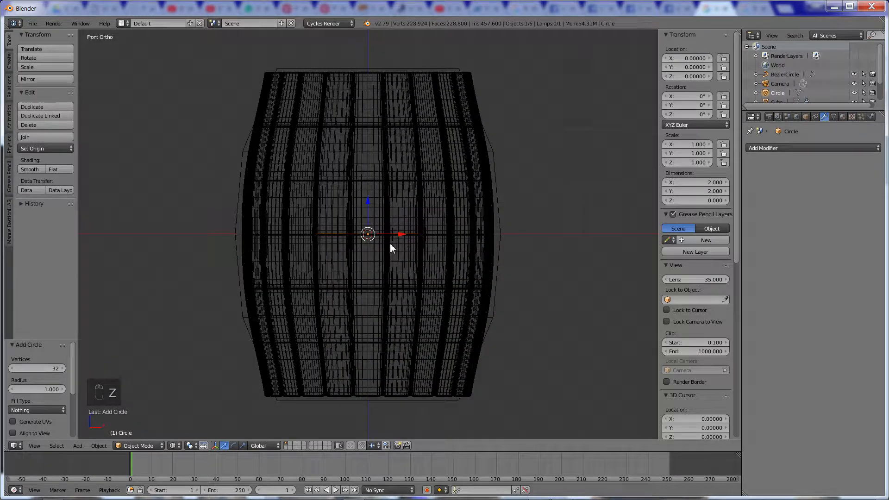
# Step: In Edit Mode, scale the circle by about 2.424 to surround the barrel's middle, and extrude it upward about 0.229
pyautogui.press('Tab')
pyautogui.press('s')
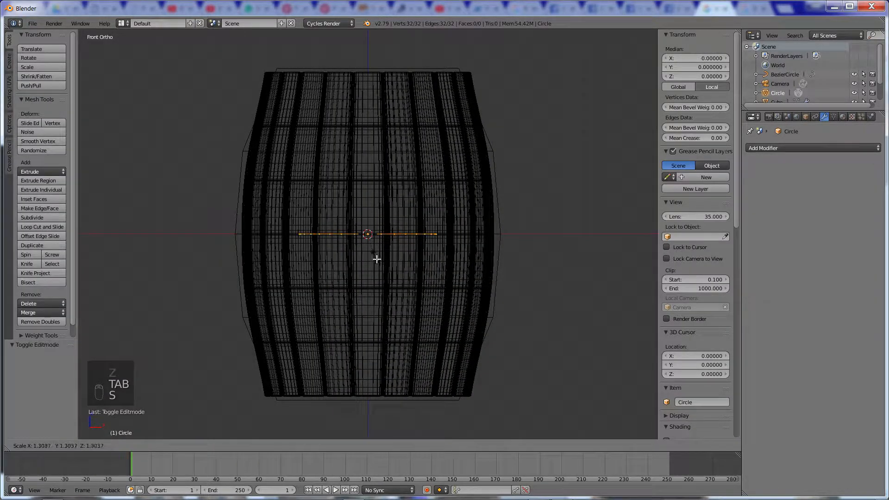
pyautogui.click(399, 268)
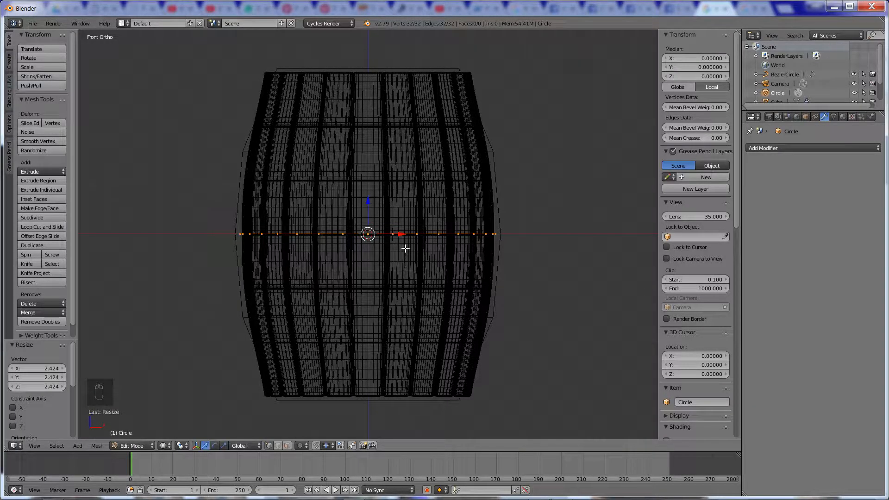
pyautogui.moveTo(406, 226)
pyautogui.mouseDown(button='middle')
pyautogui.moveTo(415, 248)
pyautogui.moveTo(407, 236)
pyautogui.mouseUp(button='middle')
pyautogui.press('KP_1')
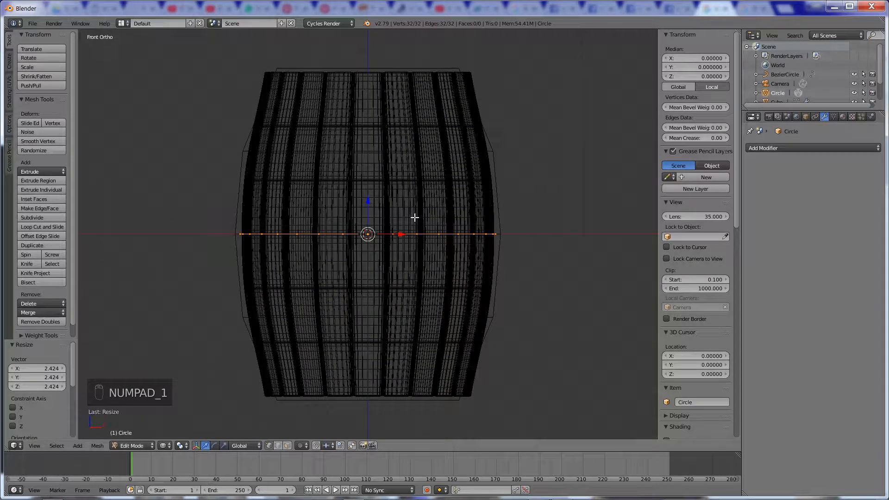
pyautogui.press('e')
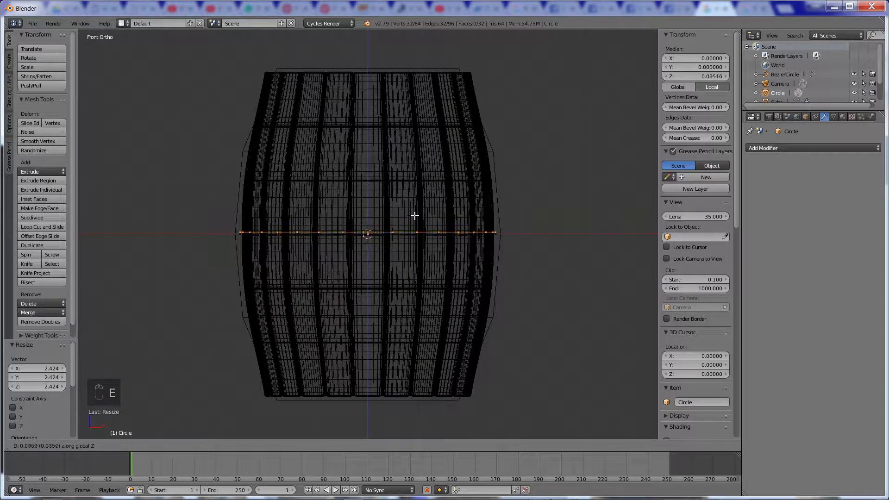
pyautogui.click(413, 205)
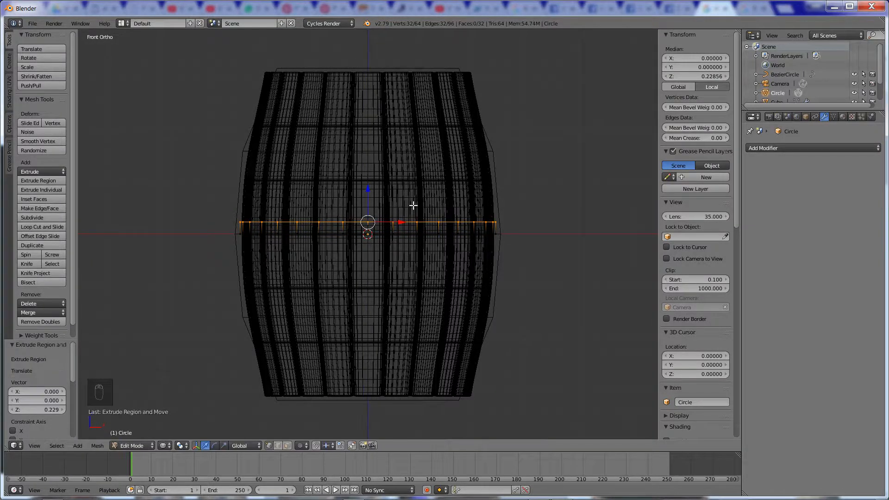
# Step: Select the whole hoop band, scale it along Z by about 1.365, and compare its height with the reference barrel photo
pyautogui.press('a')
pyautogui.press('a')
pyautogui.press('a')
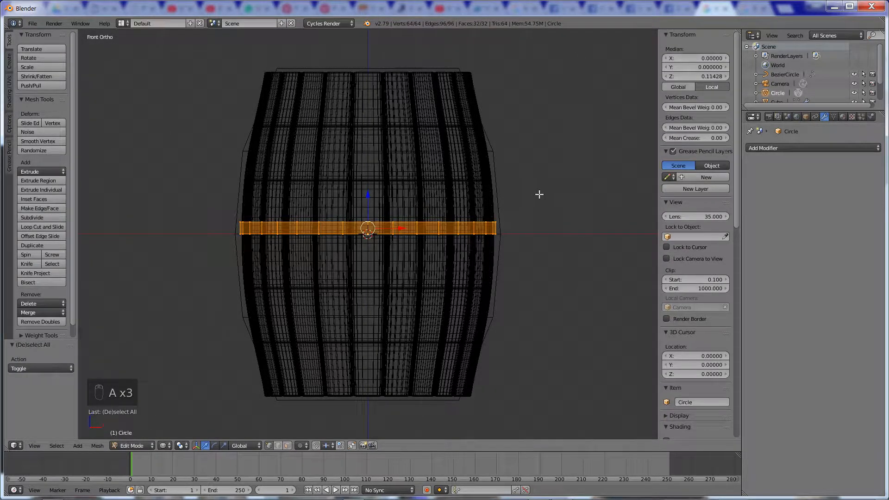
pyautogui.press('s')
pyautogui.press('z')
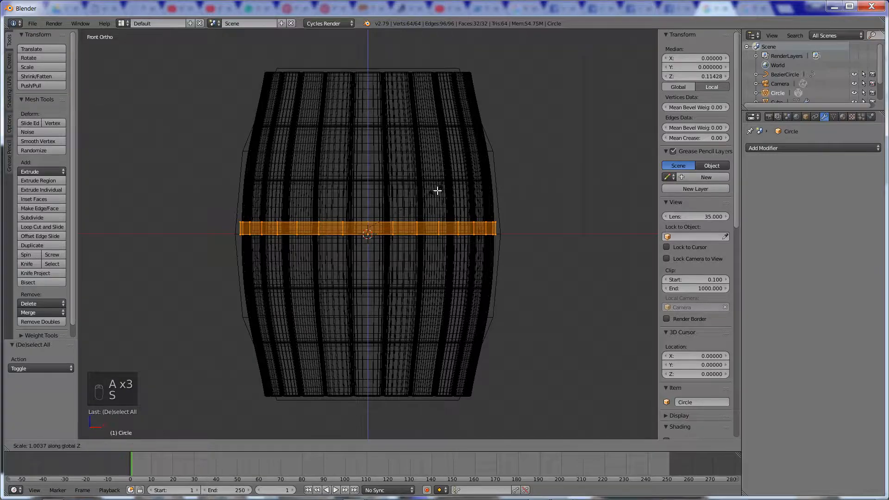
pyautogui.click(432, 146)
pyautogui.hotkey('alt', 'Tab')
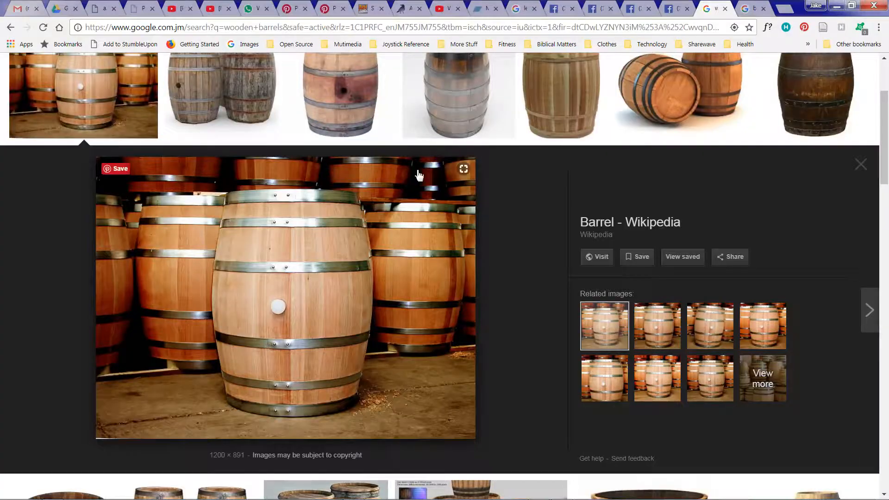
pyautogui.hotkey('alt', 'Tab')
pyautogui.hotkey('alt', 'Tab')
pyautogui.hotkey('alt', 'Tab')
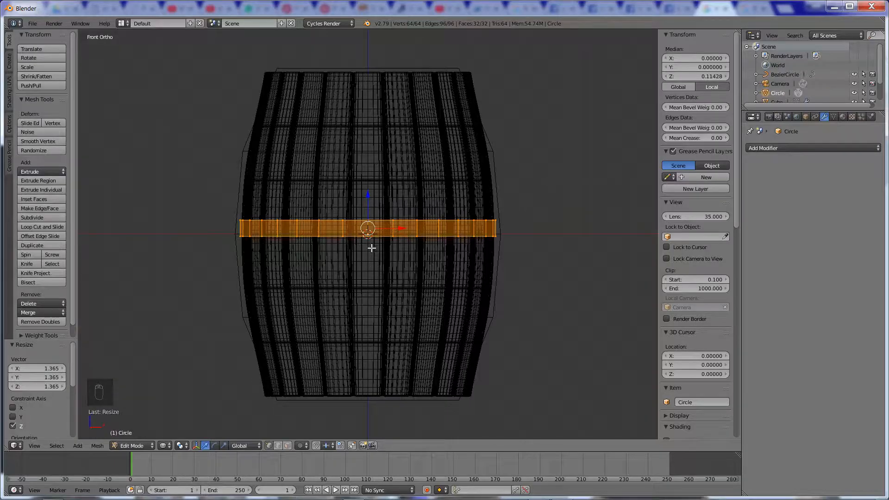
# Step: Extrude the hoop band in place, scale the new faces inward along X and Y by about 0.95, and return to Object Mode with solid shading
pyautogui.moveTo(369, 237); pyautogui.dragTo(369, 246, button='middle')
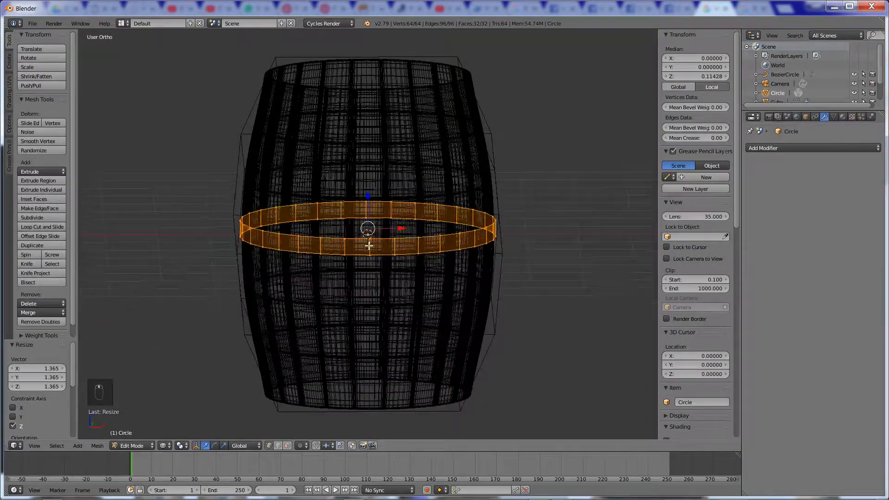
pyautogui.press('e')
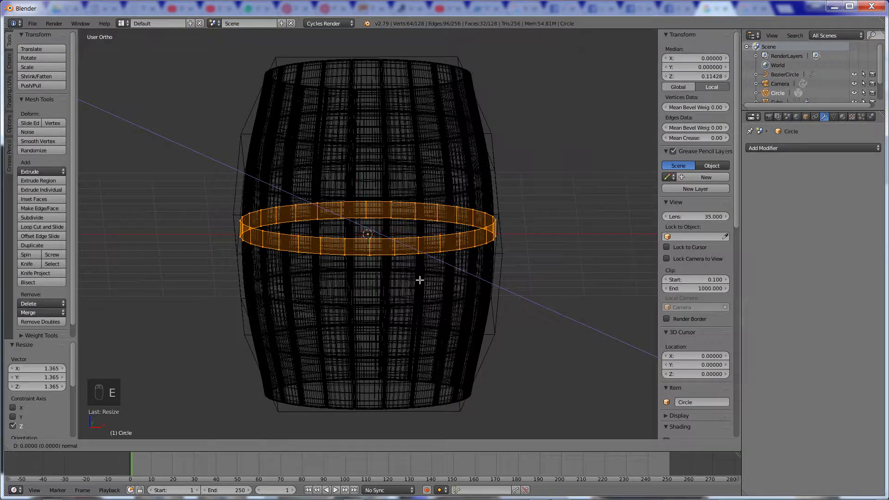
pyautogui.rightClick(419, 280)
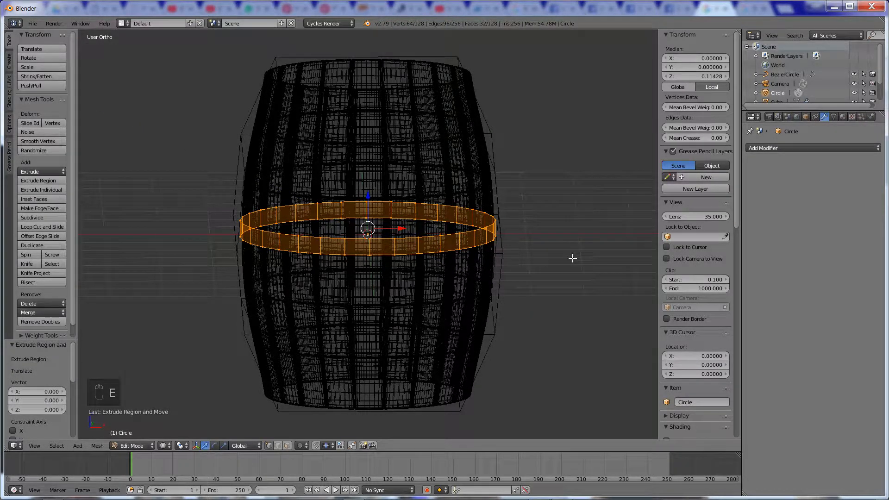
pyautogui.press('s')
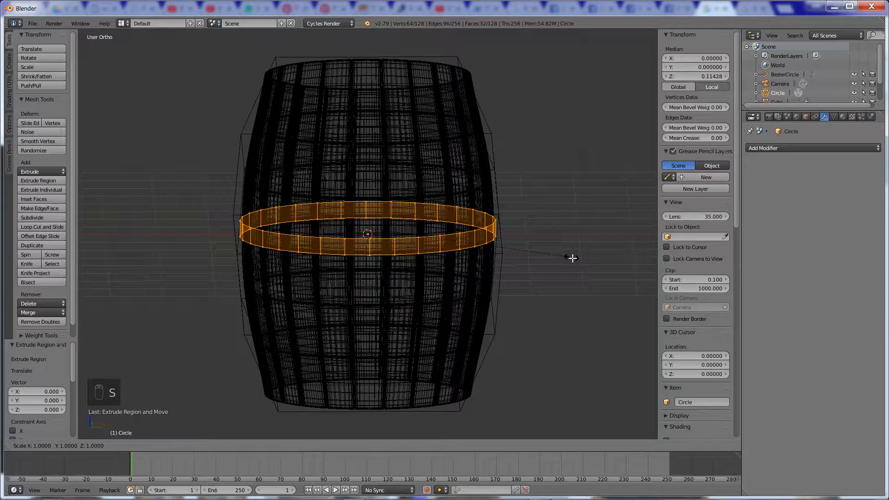
pyautogui.hotkey('shift', 'z')
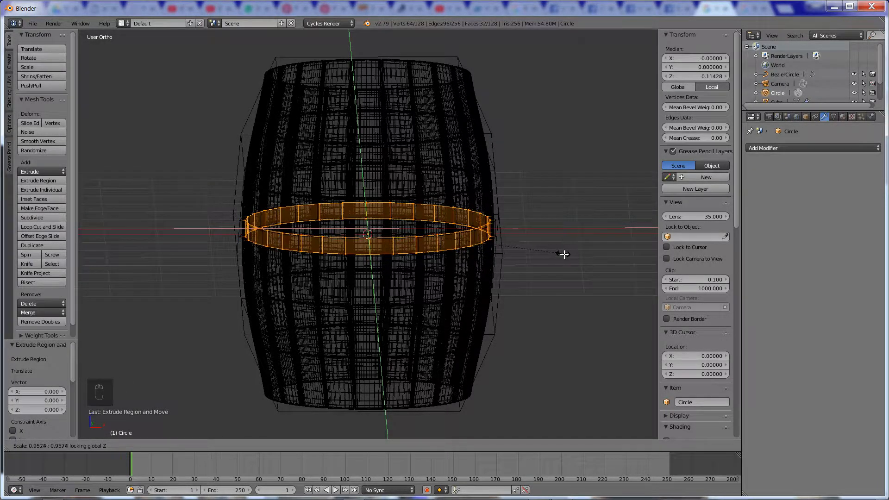
pyautogui.click(565, 256)
pyautogui.press('Tab')
pyautogui.press('z')
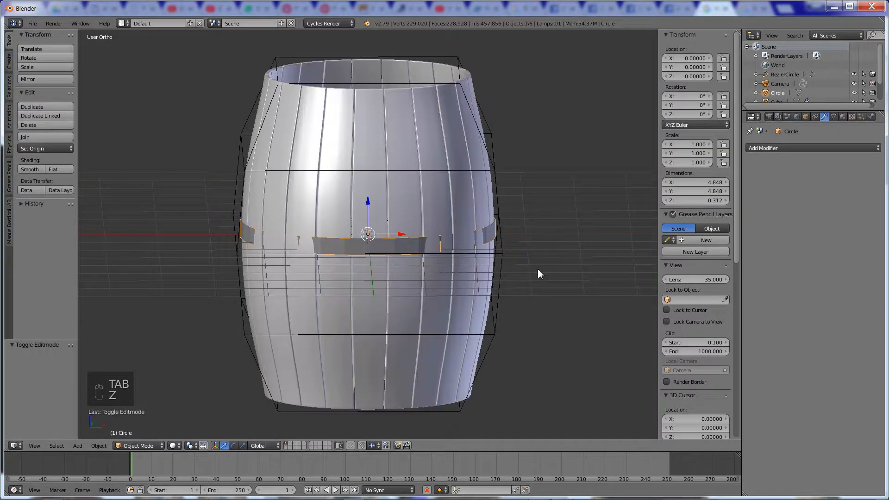
# Step: Scale the hoop along X and Y by 1.010 so it clears the staves, and apply smooth shading to it
pyautogui.moveTo(438, 293)
pyautogui.mouseDown(button='middle')
pyautogui.moveTo(554, 297)
pyautogui.moveTo(506, 357)
pyautogui.moveTo(508, 326)
pyautogui.moveTo(515, 317)
pyautogui.moveTo(535, 319)
pyautogui.moveTo(537, 308)
pyautogui.mouseUp(button='middle')
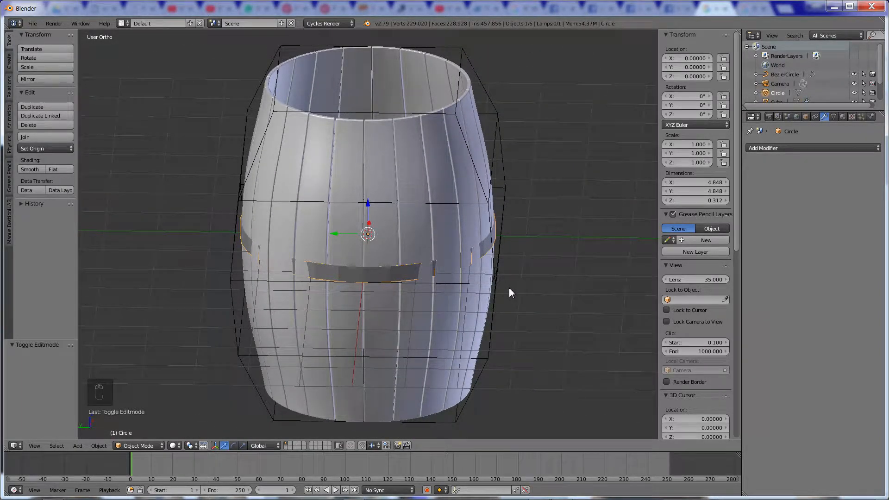
pyautogui.press('s')
pyautogui.hotkey('shift', 'z')
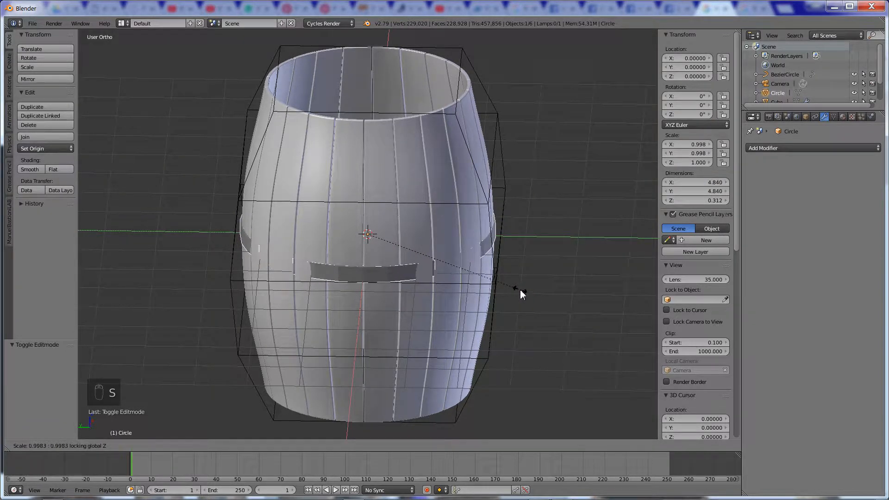
pyautogui.click(523, 297)
pyautogui.moveTo(524, 302); pyautogui.dragTo(461, 283, button='middle')
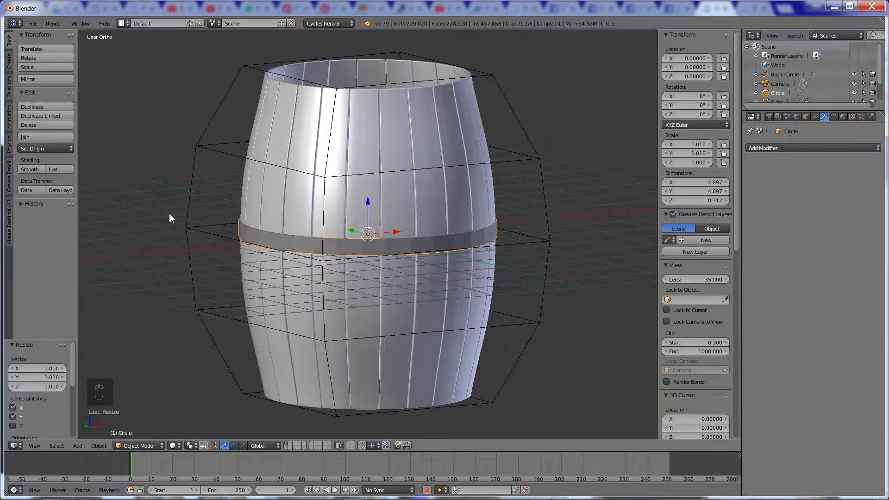
pyautogui.click(30, 170)
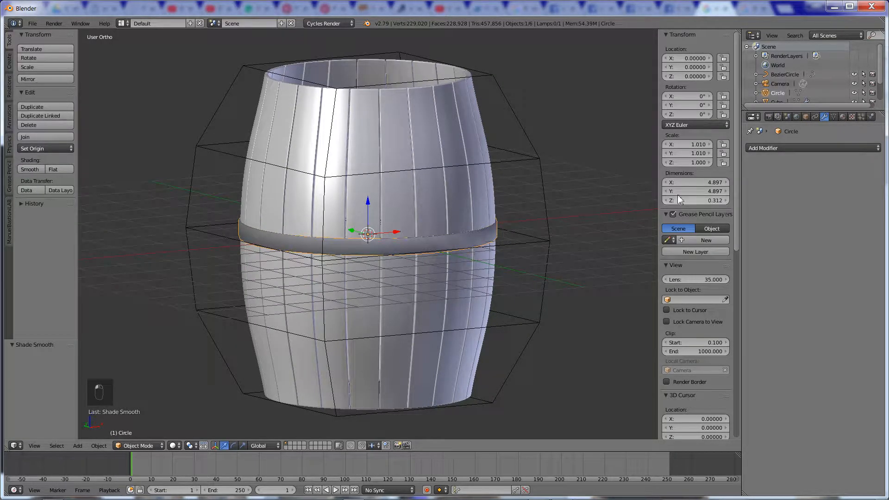
# Step: Try a Bevel modifier on the hoop with a width of 0.0130 and 3 segments
pyautogui.click(784, 147)
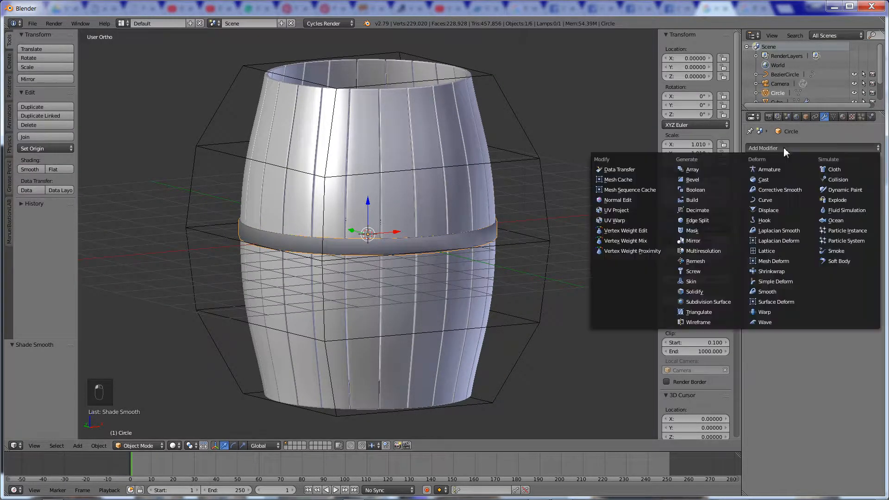
pyautogui.click(711, 183)
pyautogui.scroll(5, 444, 270)
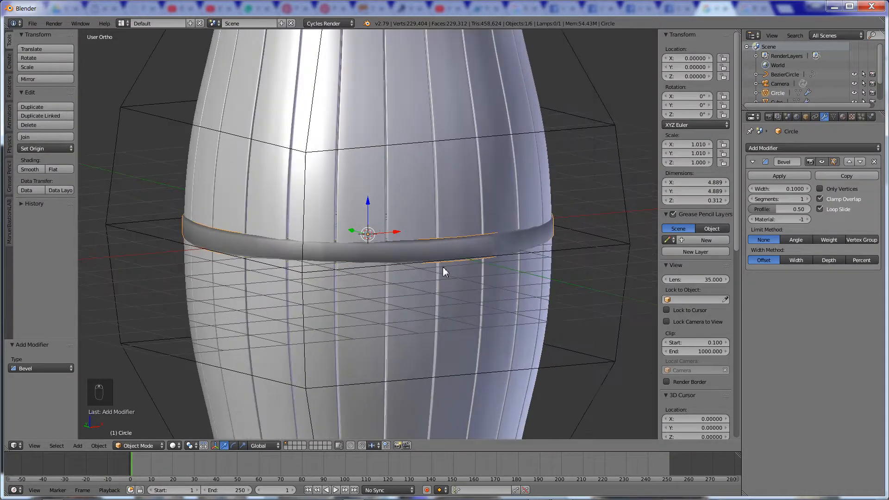
pyautogui.moveTo(794, 189)
pyautogui.mouseDown()
pyautogui.moveTo(772, 189)
pyautogui.moveTo(793, 187)
pyautogui.moveTo(809, 199)
pyautogui.mouseUp()
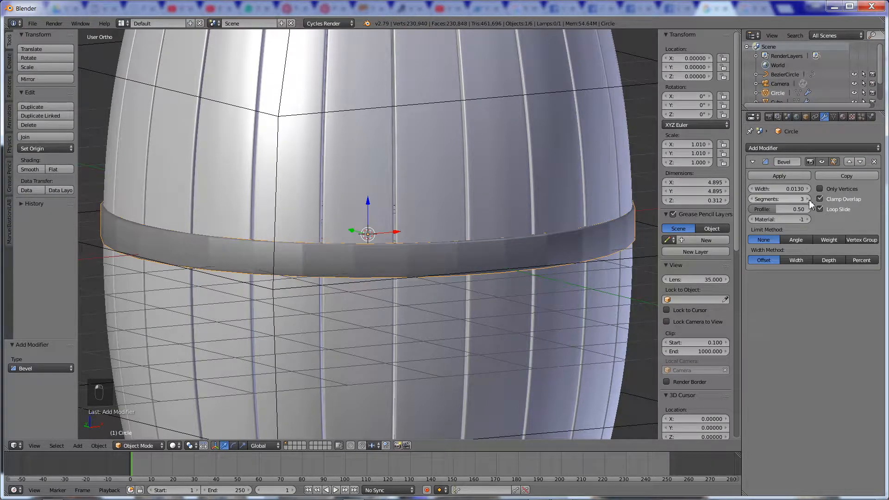
# Step: Try a Subdivision Surface modifier on the hoop at view level 2, testing it above the Bevel before restoring it below
pyautogui.click(810, 148)
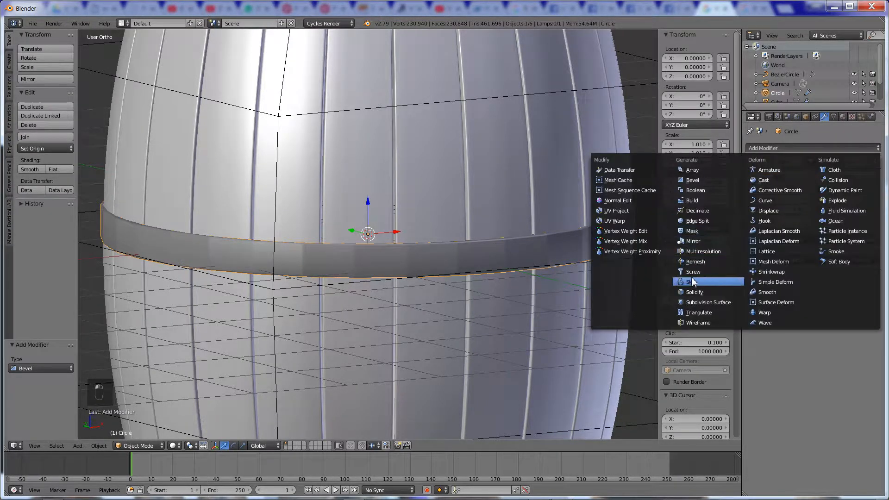
pyautogui.click(701, 301)
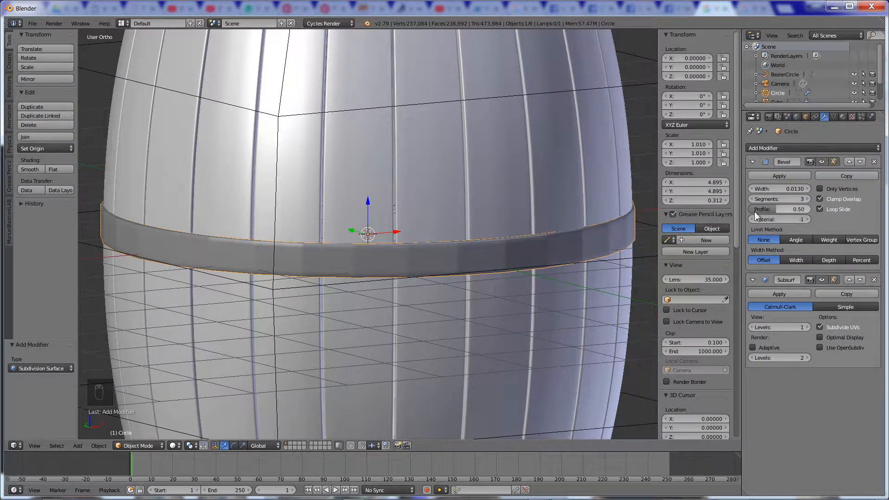
pyautogui.click(807, 327)
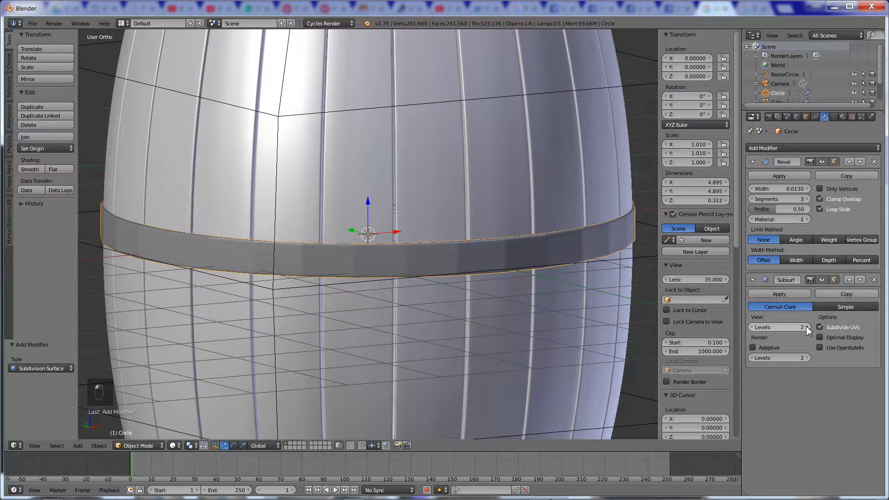
pyautogui.click(750, 280)
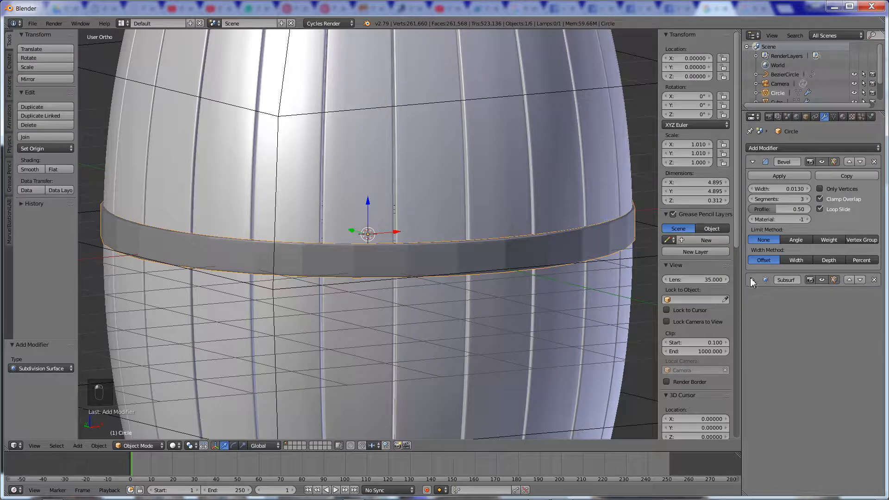
pyautogui.click(849, 280)
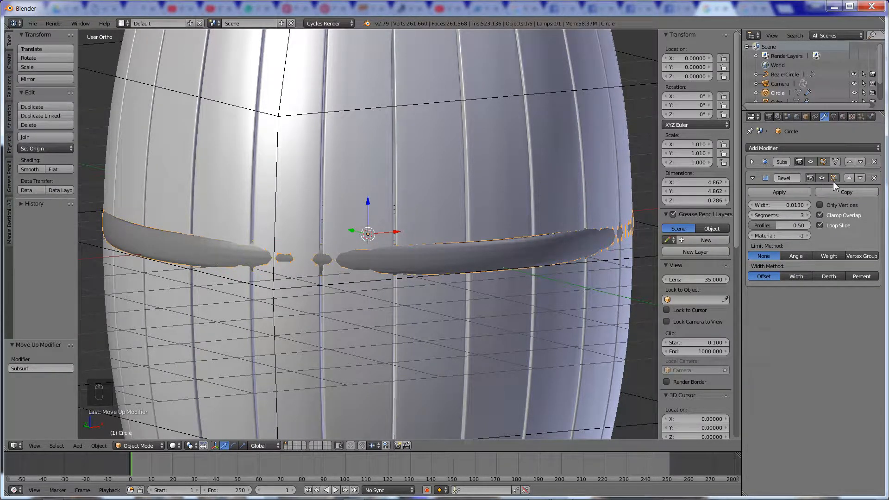
pyautogui.click(859, 178)
pyautogui.click(857, 161)
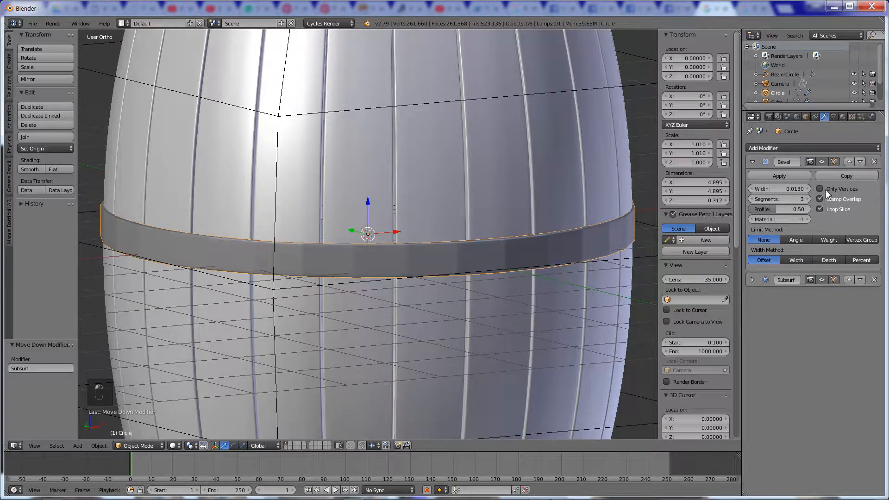
# Step: Reapply smooth shading, try different Bevel segment counts such as 12 and 1, and remove both modifiers from the hoop
pyautogui.click(29, 169)
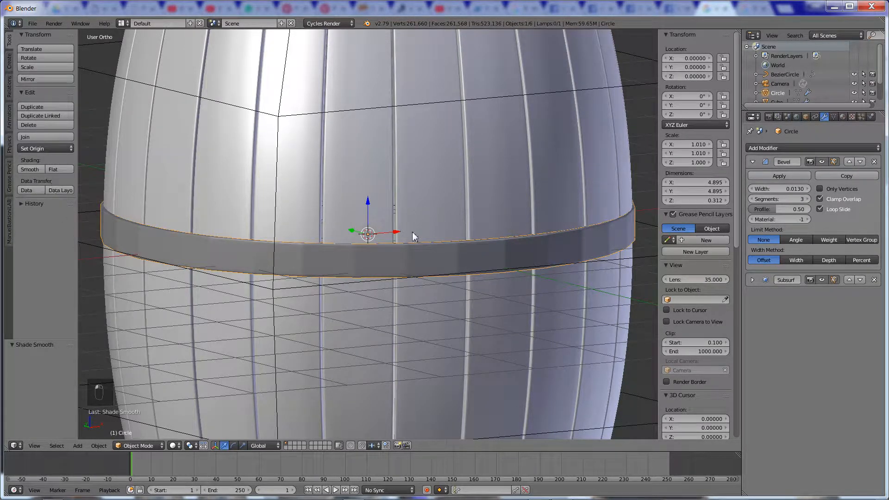
pyautogui.moveTo(769, 198); pyautogui.dragTo(796, 198)
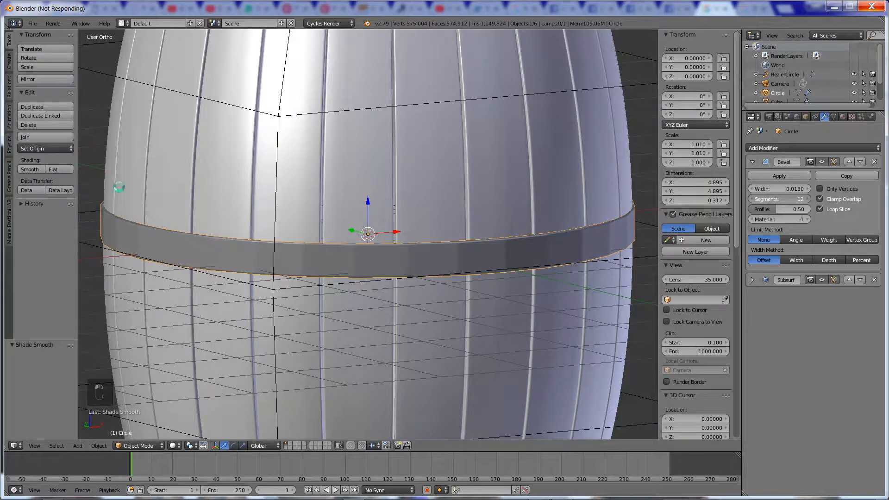
pyautogui.click(139, 183)
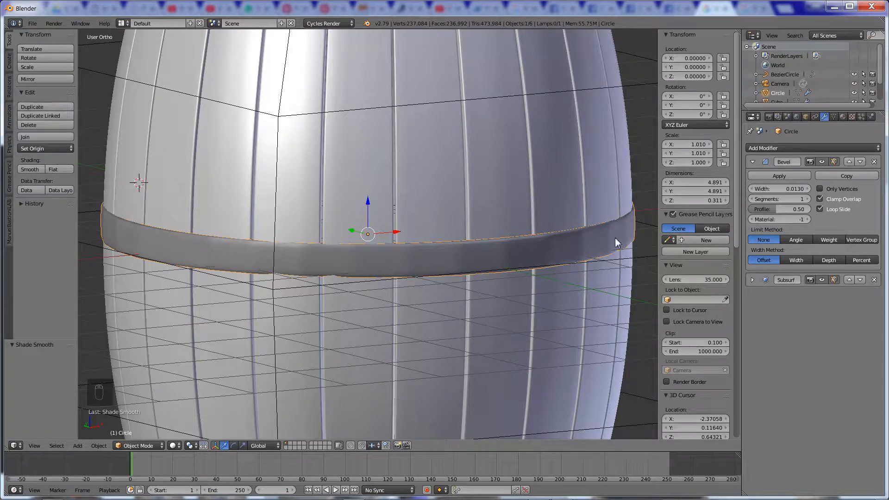
pyautogui.click(874, 162)
pyautogui.click(874, 163)
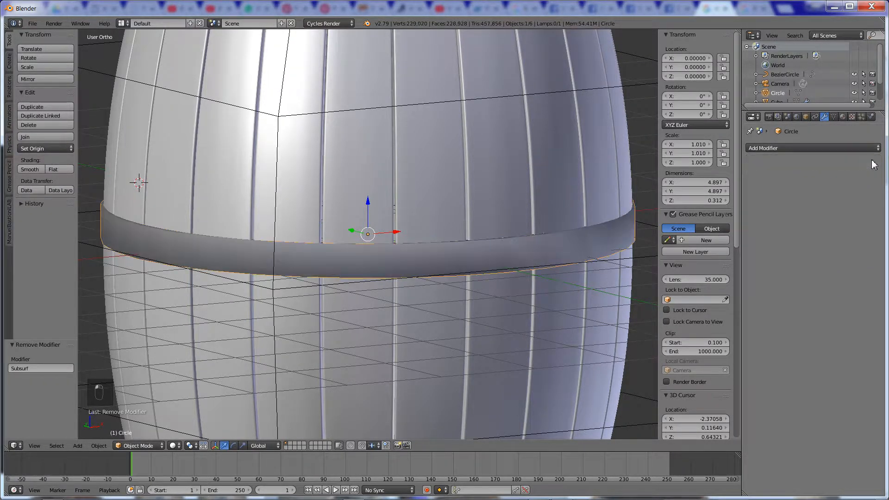
# Step: In Edit Mode, add a loop cut around the hoop's outer face and slide it close to the upper edge
pyautogui.moveTo(250, 252); pyautogui.dragTo(287, 270, button='middle')
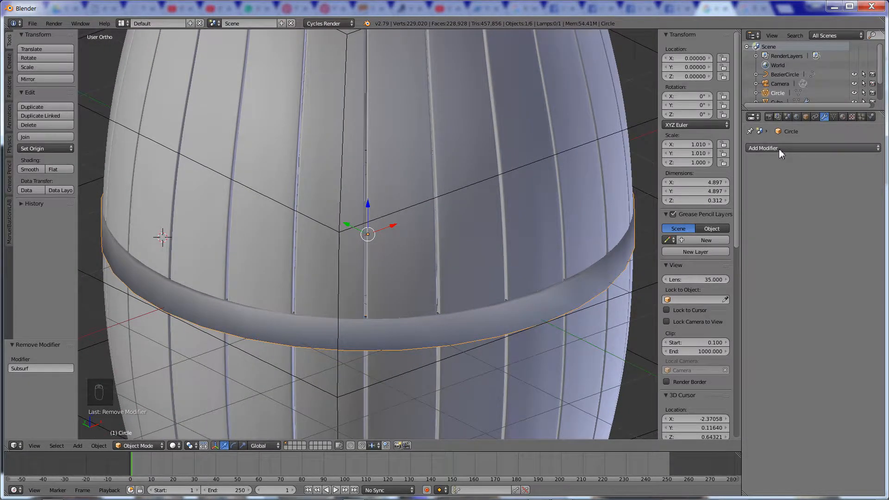
pyautogui.press('Tab')
pyautogui.moveTo(507, 312); pyautogui.dragTo(490, 293, button='middle')
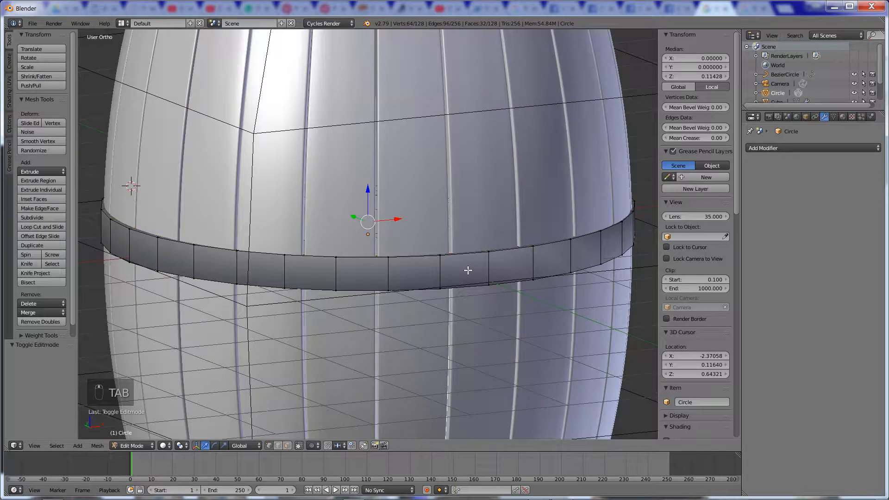
pyautogui.hotkey('ctrl', 'r')
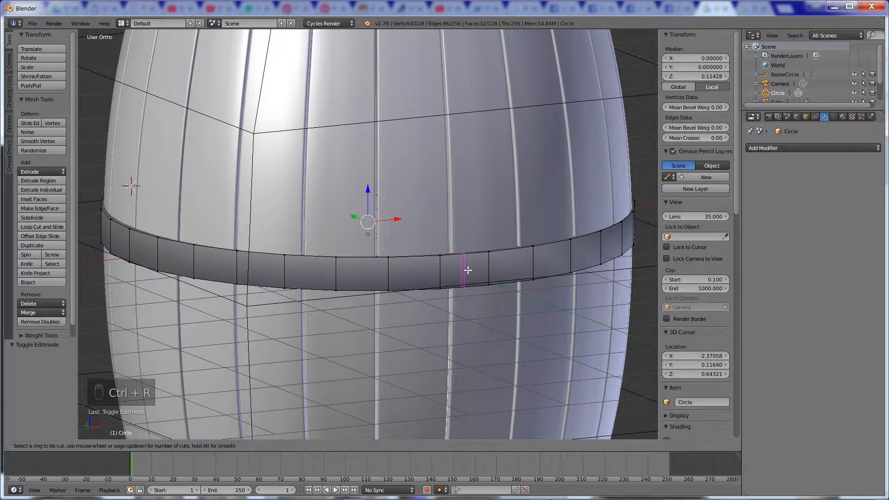
pyautogui.click(482, 266)
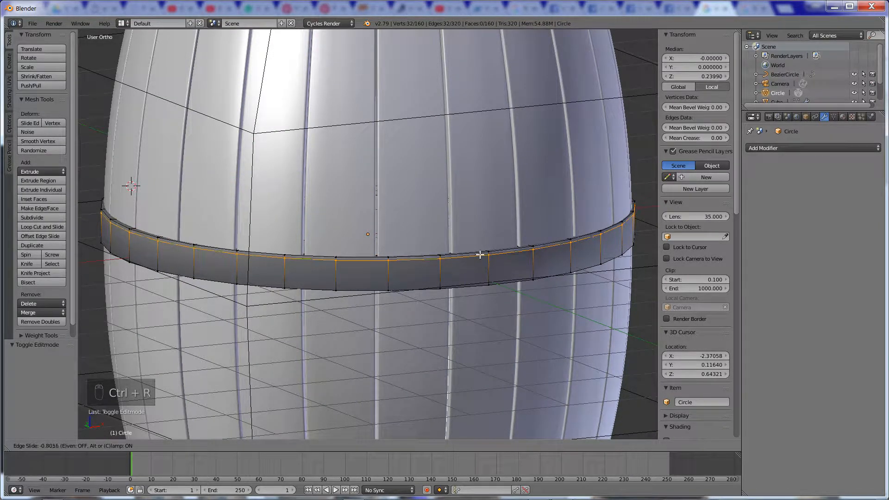
pyautogui.click(481, 257)
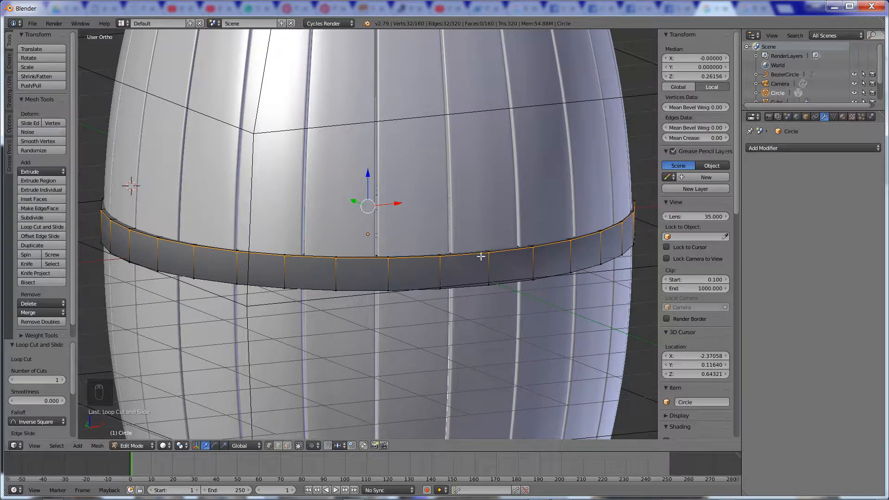
# Step: Add a second loop cut close to the hoop's lower edge, and check the sharpened shading in Object Mode
pyautogui.hotkey('ctrl', 'r')
pyautogui.click(491, 279)
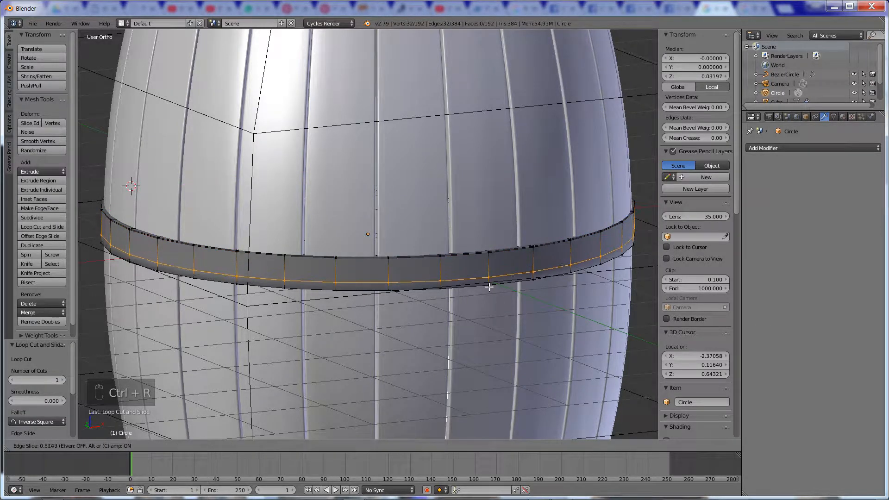
pyautogui.click(491, 294)
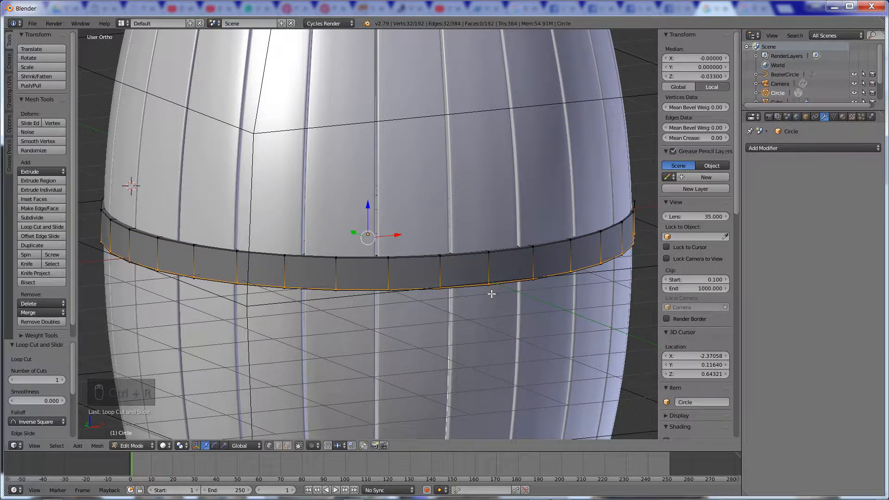
pyautogui.press('Tab')
pyautogui.moveTo(427, 260); pyautogui.dragTo(410, 215, button='middle')
pyautogui.press('Tab')
pyautogui.press('Tab')
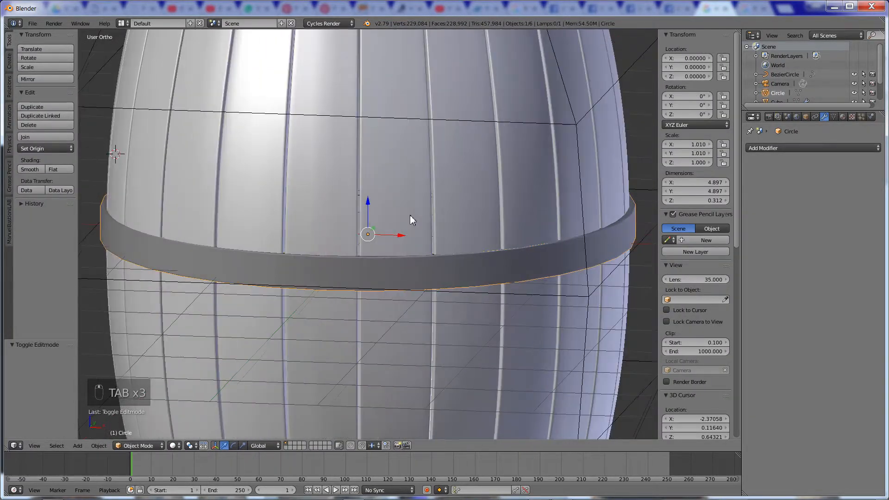
# Step: In front view, select the barrel staves and turn off viewport display of their Bevel, Subdivision Surface and Array modifiers
pyautogui.press('KP_7')
pyautogui.press('KP_1')
pyautogui.scroll(-5, 499, 222)
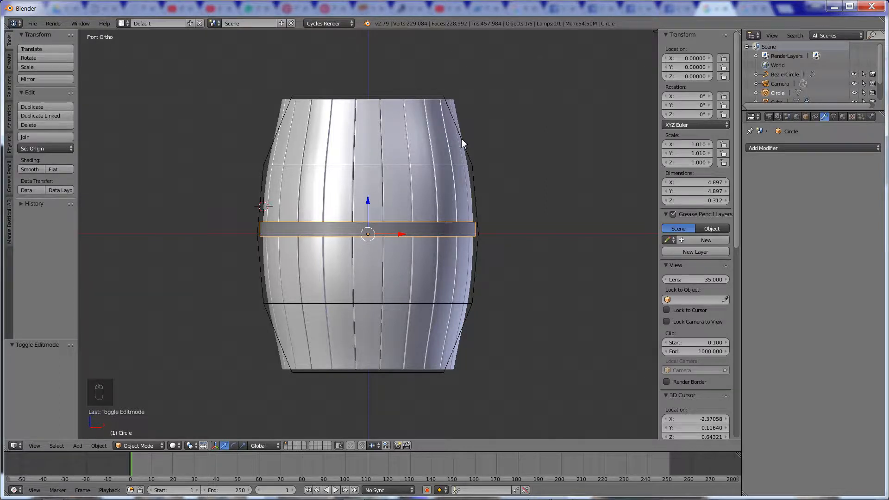
pyautogui.rightClick(413, 224)
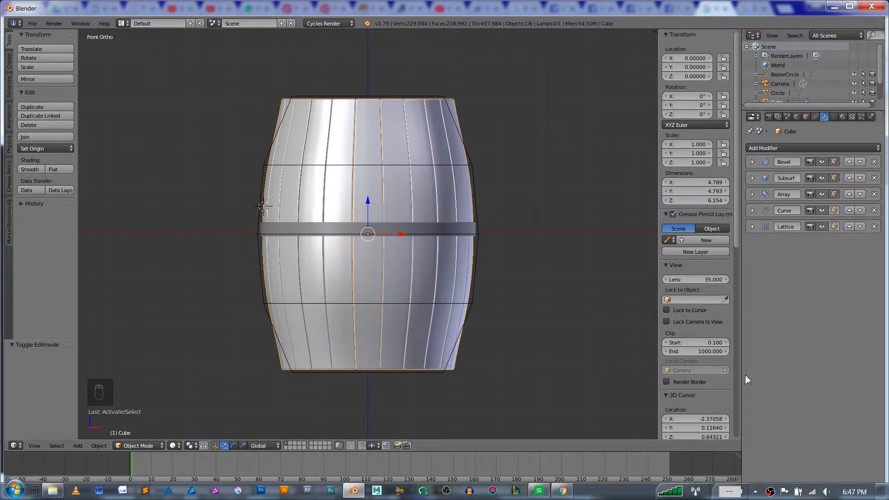
pyautogui.click(822, 162)
pyautogui.click(823, 179)
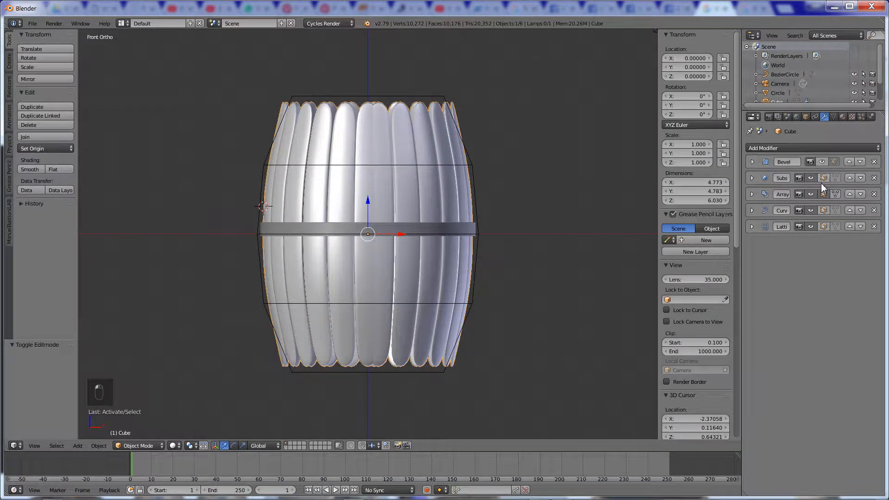
pyautogui.click(811, 194)
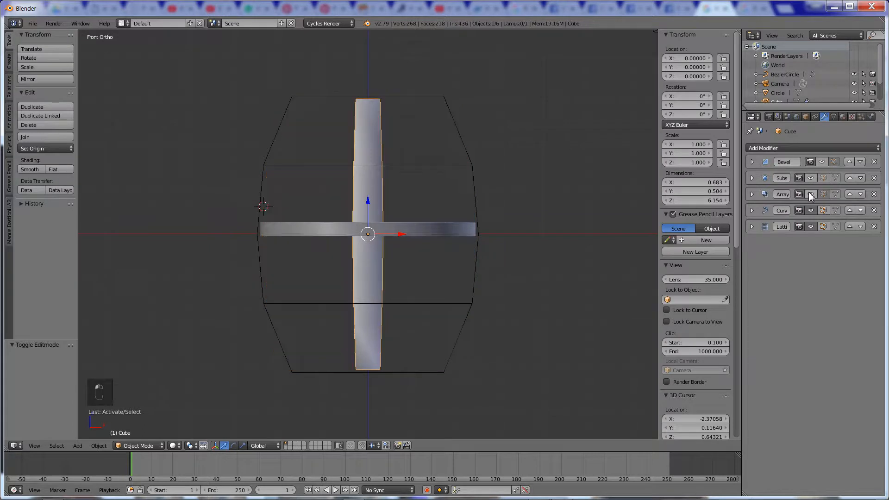
# Step: Turn off the staves' Lattice modifier in the viewport and display their Bevel, Subsurf, Array and Curve modifiers, leaving the staves straight
pyautogui.click(810, 210)
pyautogui.click(811, 226)
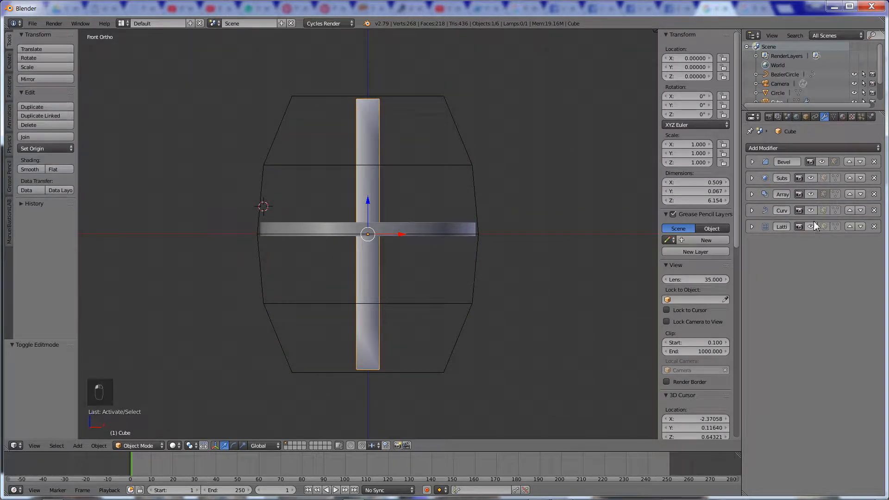
pyautogui.click(824, 161)
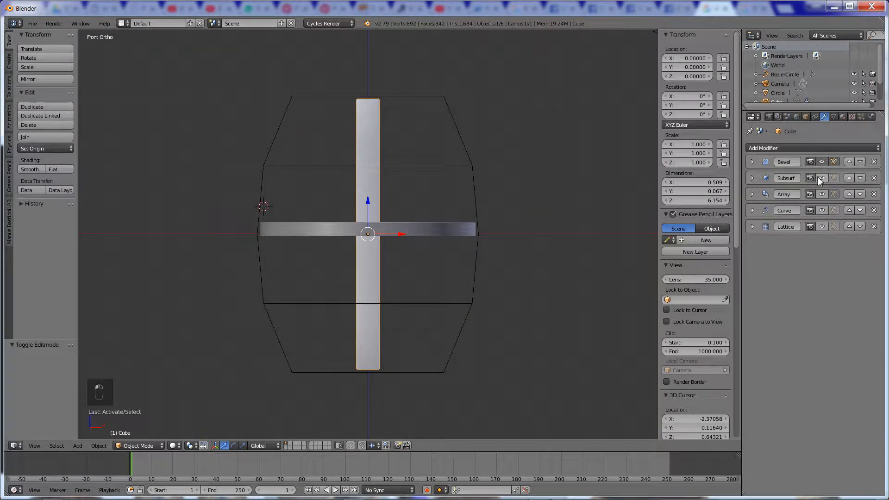
pyautogui.click(822, 195)
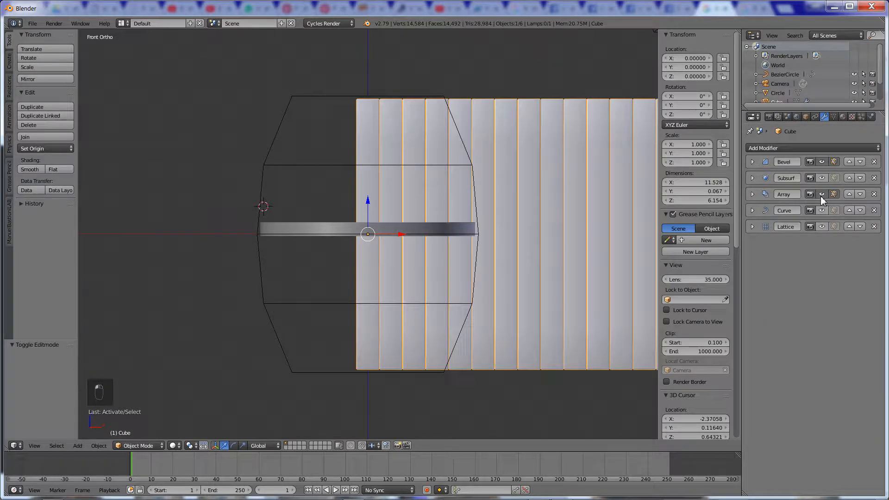
pyautogui.click(821, 211)
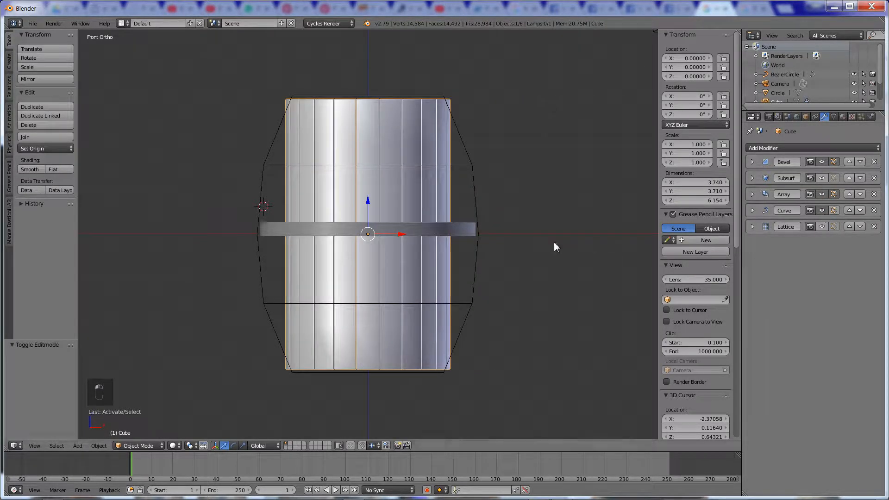
# Step: Scale the hoop by about 0.784 in X and Y only, and move it down to about Z -2.8 near the staves' lower end
pyautogui.rightClick(464, 231)
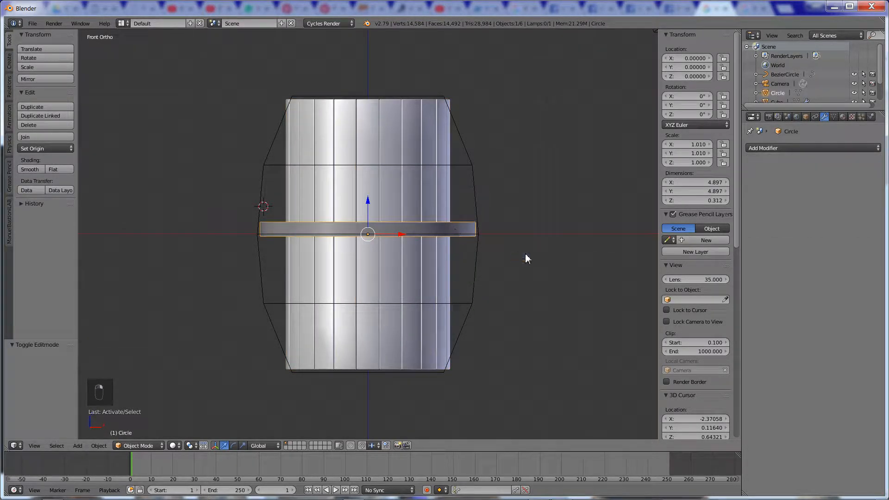
pyautogui.press('Tab')
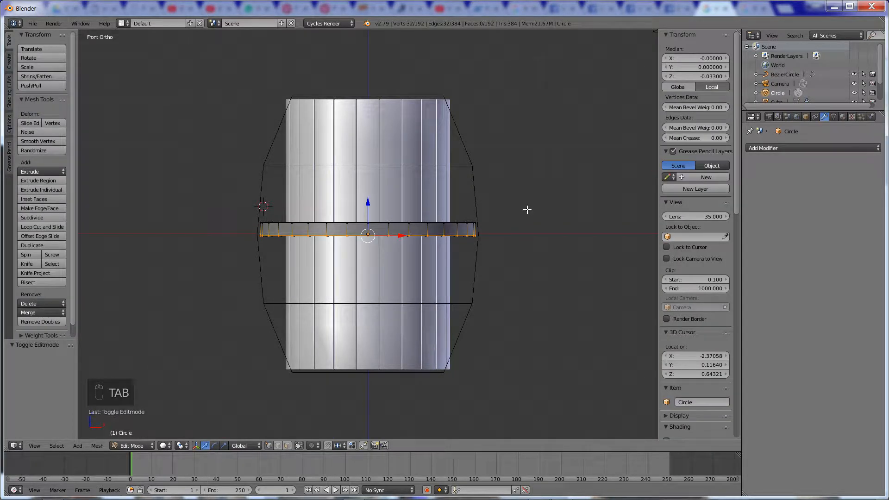
pyautogui.press('Tab')
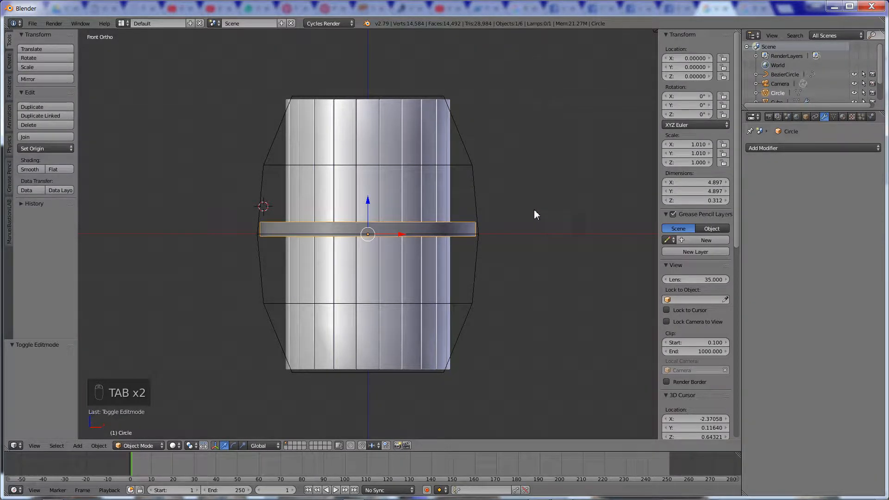
pyautogui.press('a')
pyautogui.press('a')
pyautogui.press('a')
pyautogui.press('a')
pyautogui.press('a')
pyautogui.press('a')
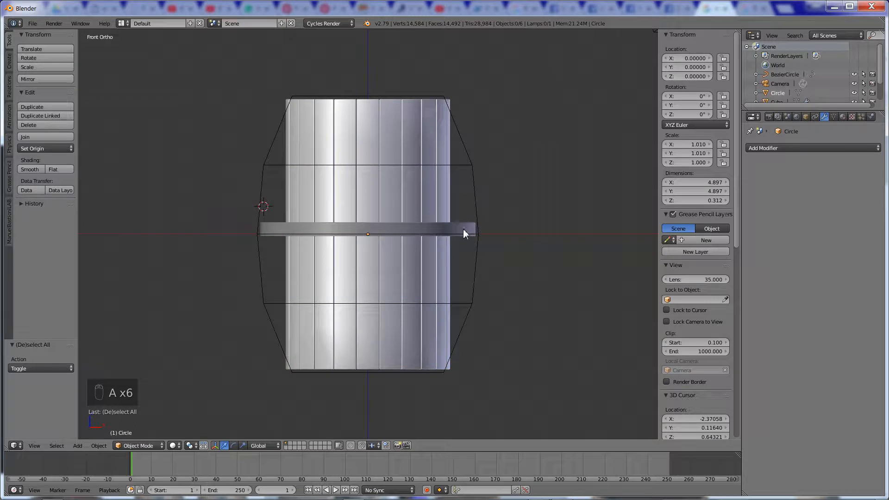
pyautogui.rightClick(473, 227)
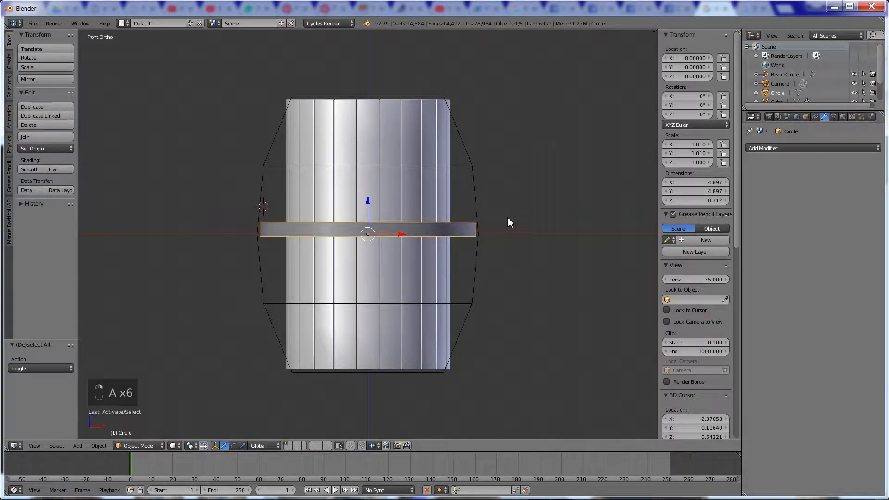
pyautogui.press('s')
pyautogui.hotkey('shift', 'z')
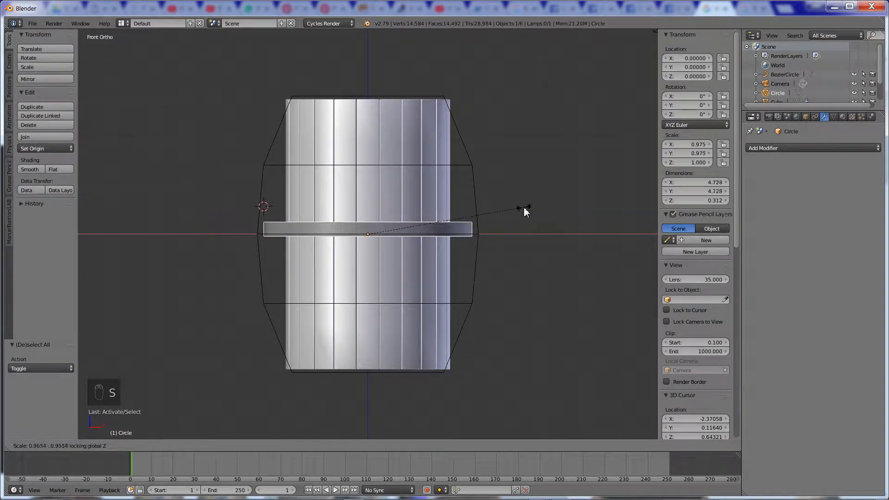
pyautogui.click(494, 209)
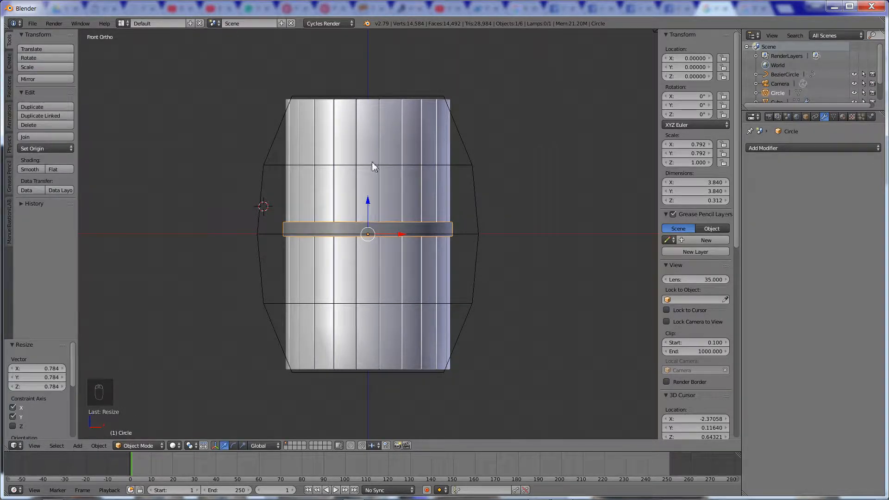
pyautogui.moveTo(369, 198); pyautogui.dragTo(373, 324)
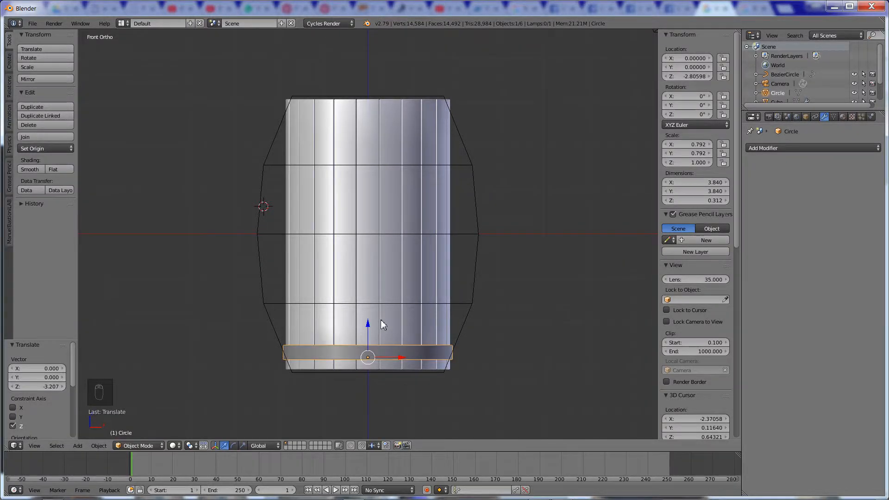
# Step: In Edit Mode, select the whole hoop mesh and duplicate it about 0.876 upward along Z
pyautogui.press('Tab')
pyautogui.press('a')
pyautogui.press('a')
pyautogui.press('a')
pyautogui.press('a')
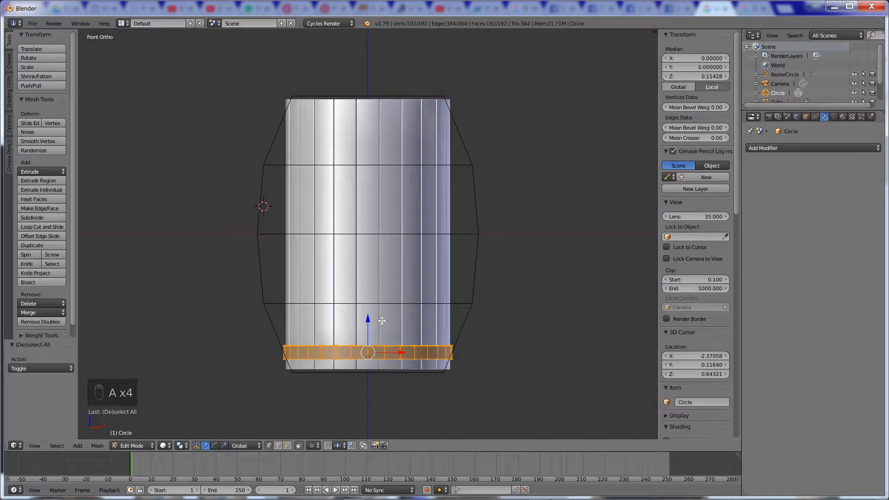
pyautogui.hotkey('shift', 'd')
pyautogui.press('z')
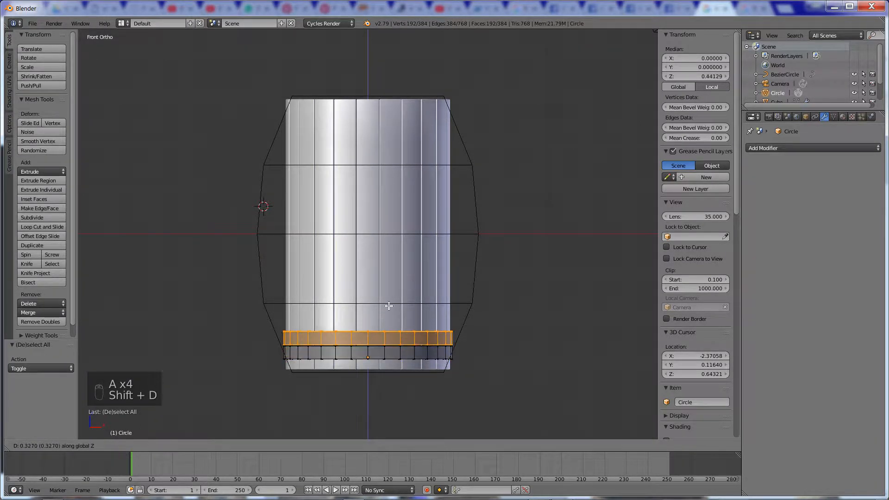
pyautogui.click(389, 282)
# Step: Duplicate the second hoop about 0.949 further up along Z to make a third hoop
pyautogui.hotkey('shift', 'd')
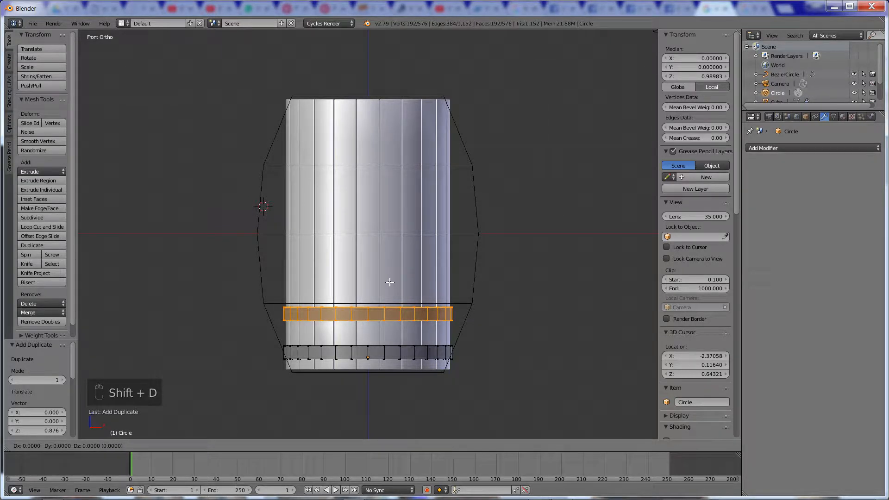
pyautogui.press('z')
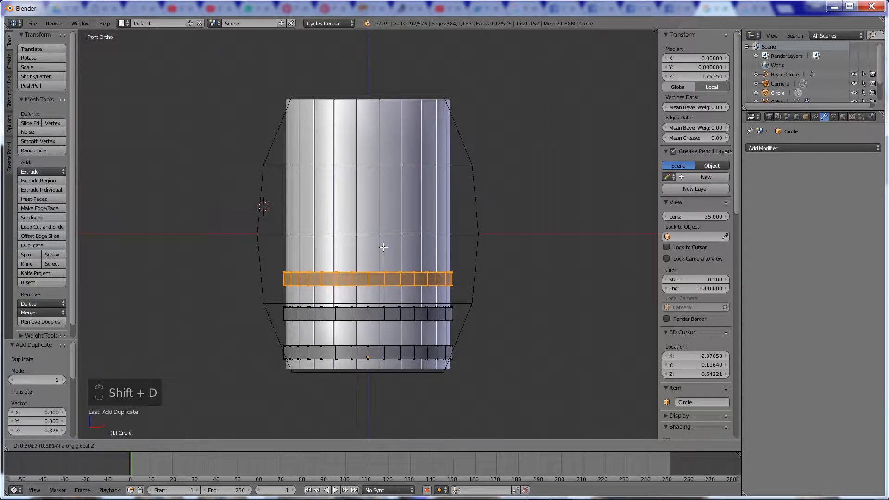
pyautogui.click(383, 241)
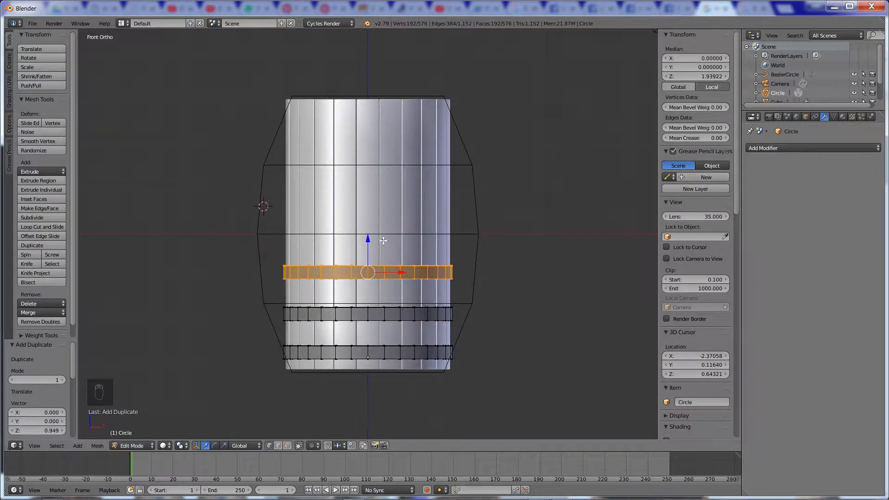
# Step: Select all three hoops and duplicate them about 3.323 upward along Z to the upper half of the staves
pyautogui.press('a')
pyautogui.press('a')
pyautogui.press('a')
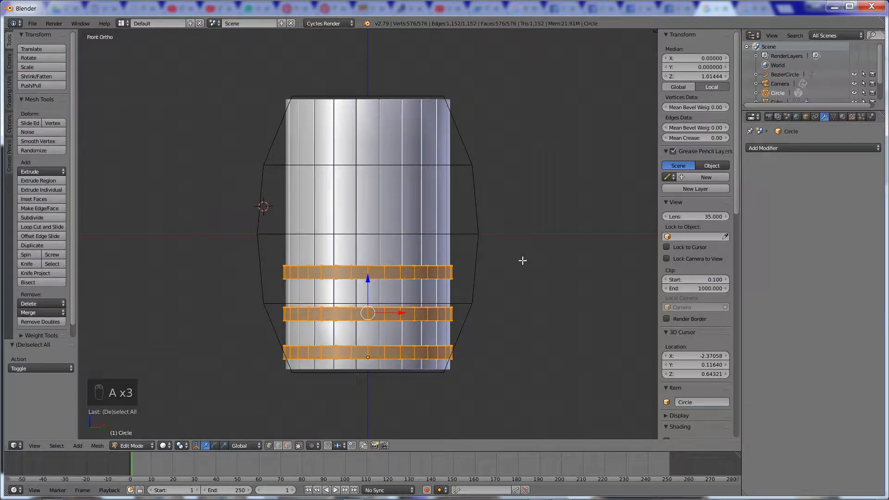
pyautogui.hotkey('shift', 'd')
pyautogui.press('z')
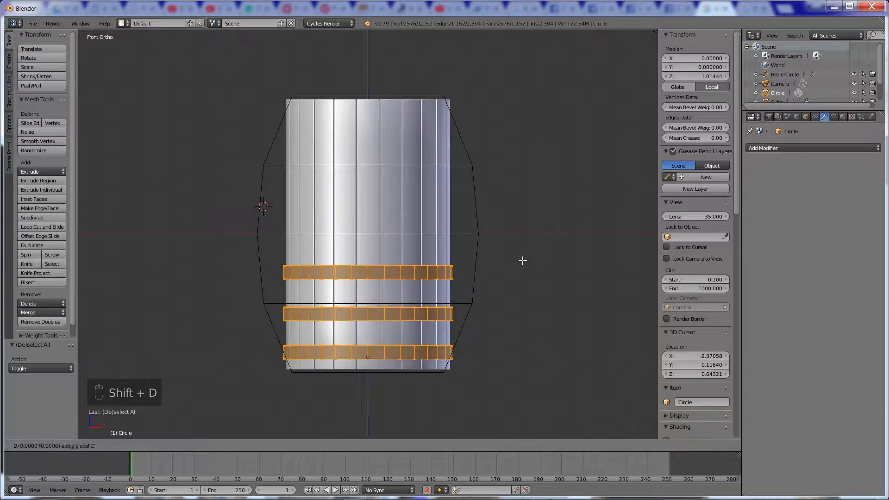
pyautogui.click(540, 115)
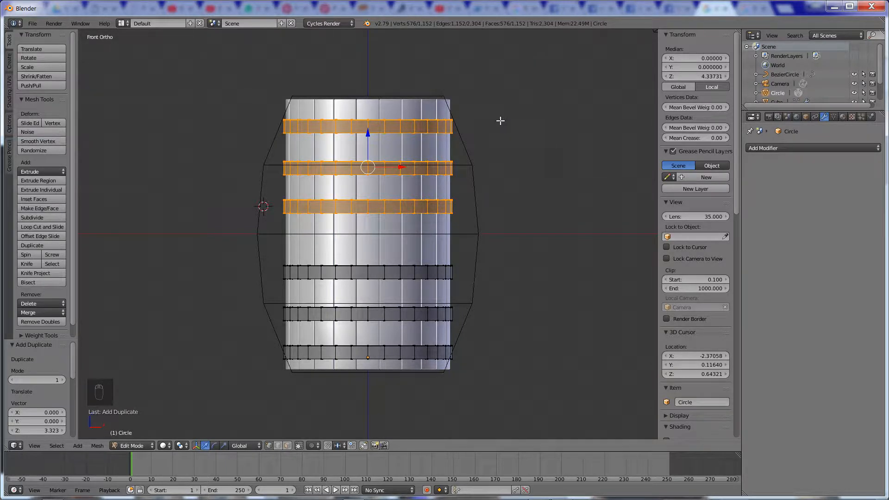
# Step: Rotate the three duplicated upper hoops by 180° and raise them along Z toward the barrel's top rim
pyautogui.write('r')
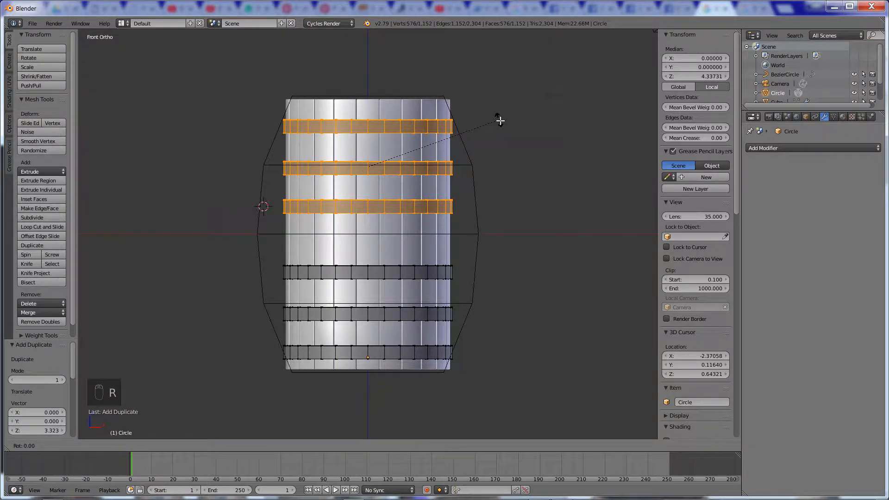
pyautogui.write('180')
pyautogui.press('Return')
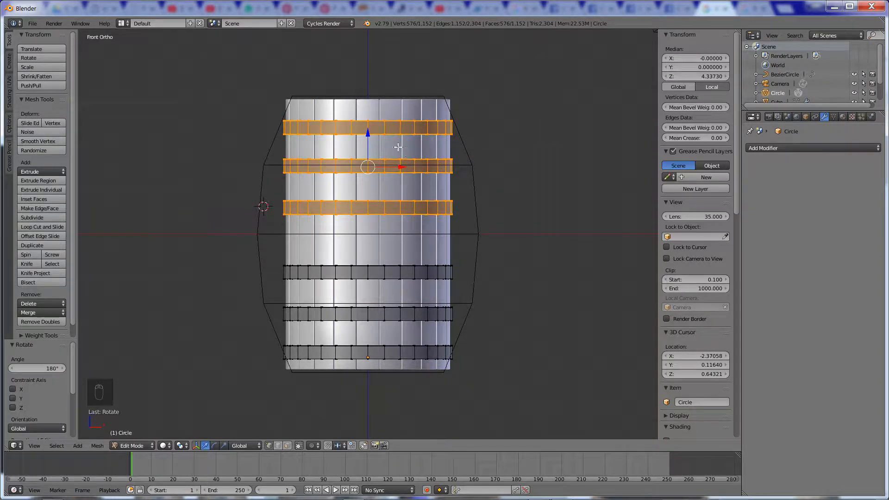
pyautogui.moveTo(367, 134); pyautogui.dragTo(368, 119)
# Step: Check hoop spacing in the browser's barrel reference photo, and move the second hoop from the top up along Z toward the top hoop
pyautogui.hotkey('alt', 'Tab')
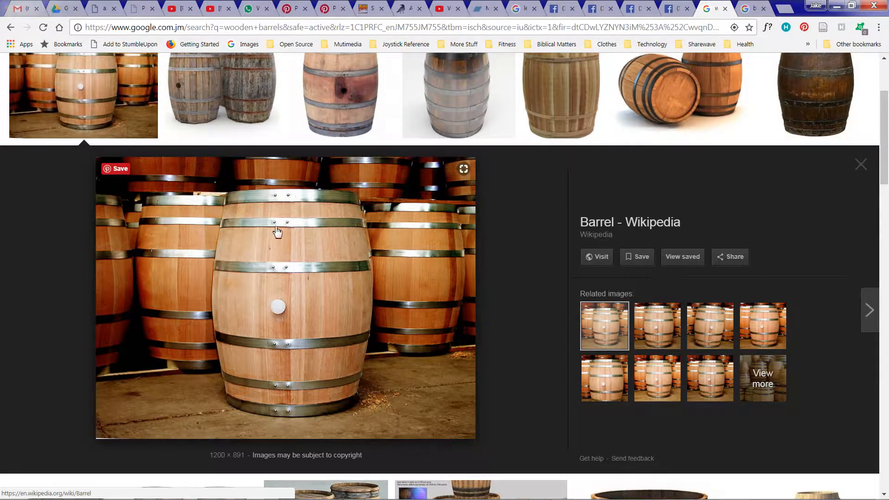
pyautogui.hotkey('alt', 'Tab')
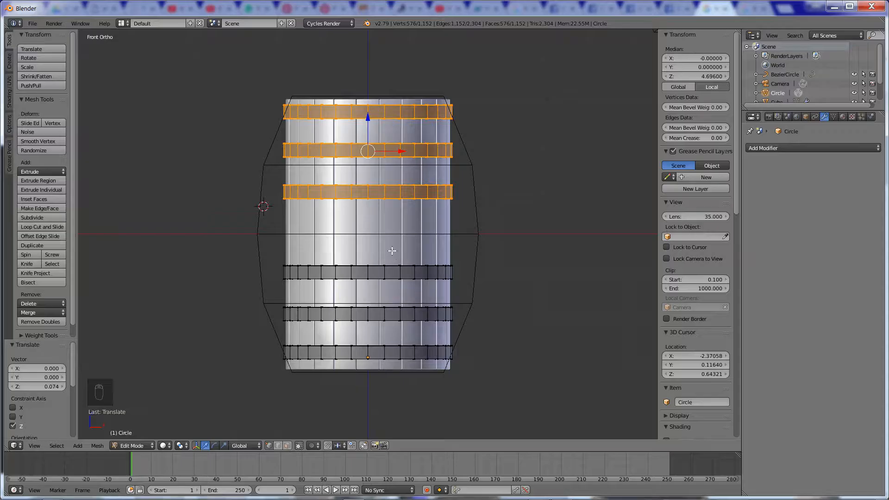
pyautogui.press('a')
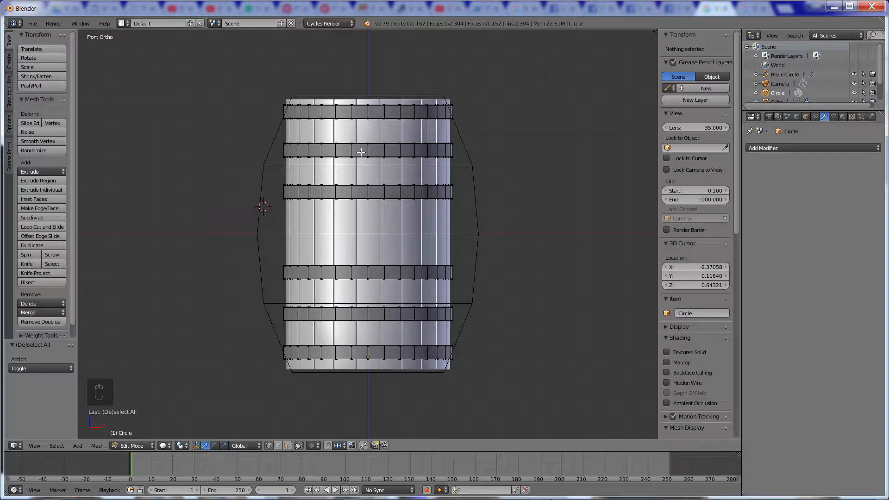
pyautogui.press('l')
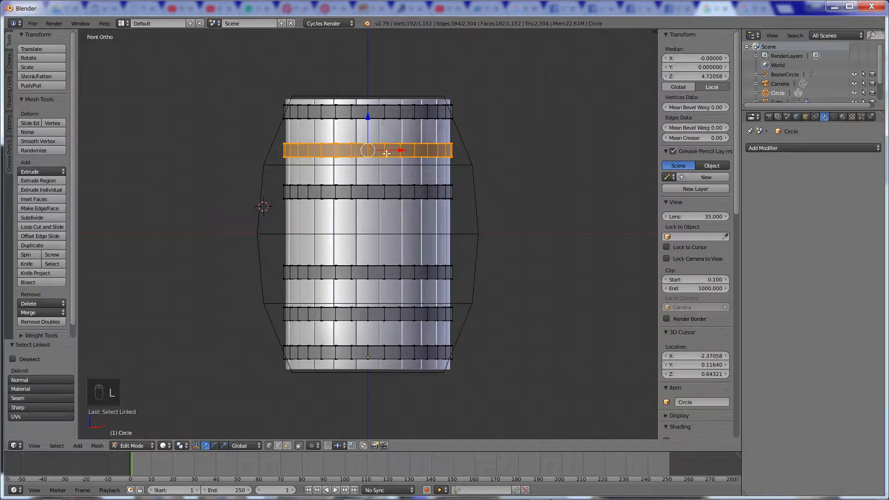
pyautogui.press('g')
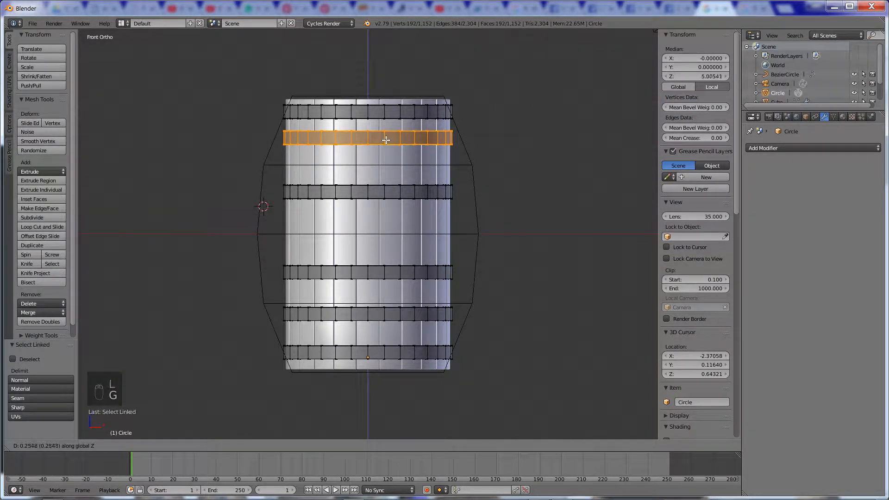
pyautogui.click(384, 135)
pyautogui.press('a')
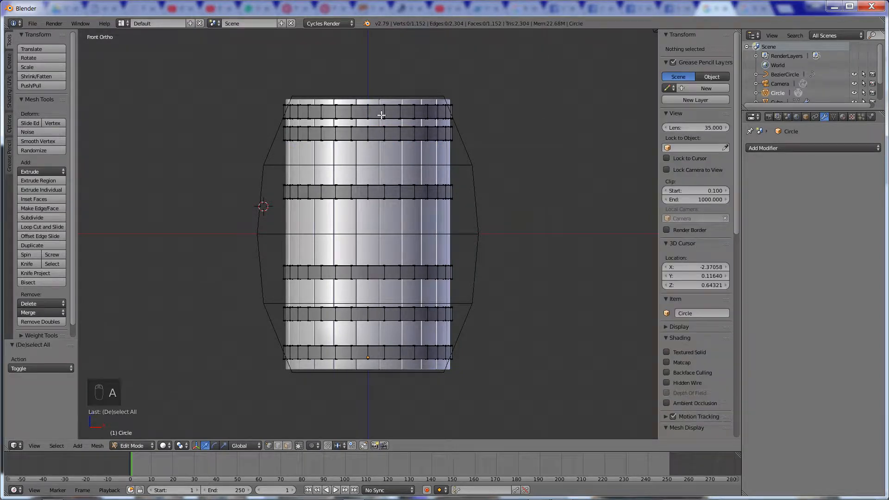
# Step: Move the topmost hoop up about 0.148 along Z to sit at the barrel's top rim
pyautogui.press('k')
pyautogui.press('Escape')
pyautogui.press('l')
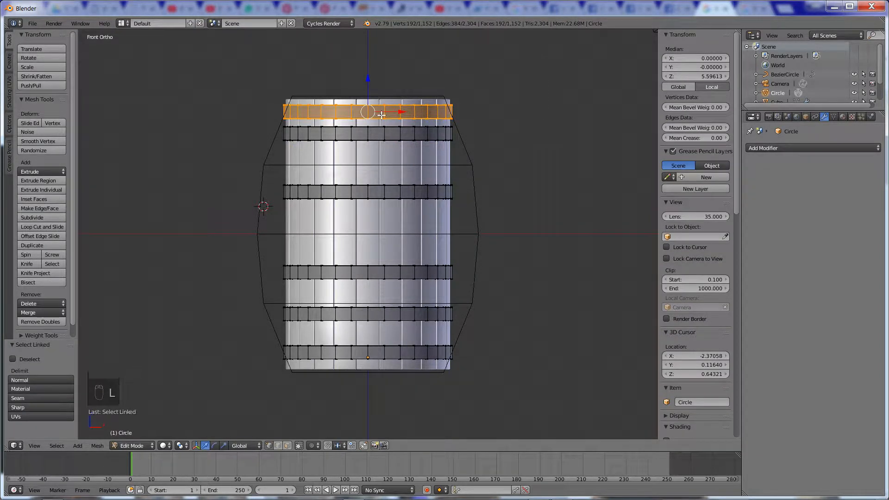
pyautogui.press('g')
pyautogui.press('z')
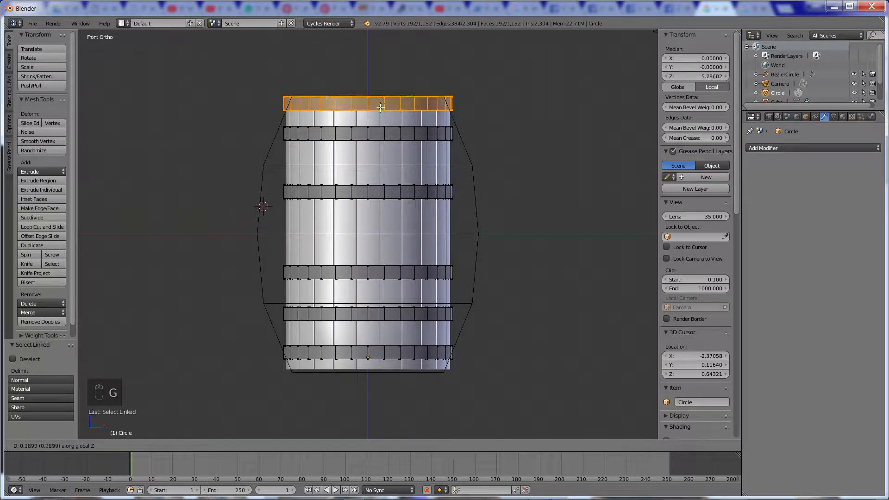
pyautogui.click(379, 108)
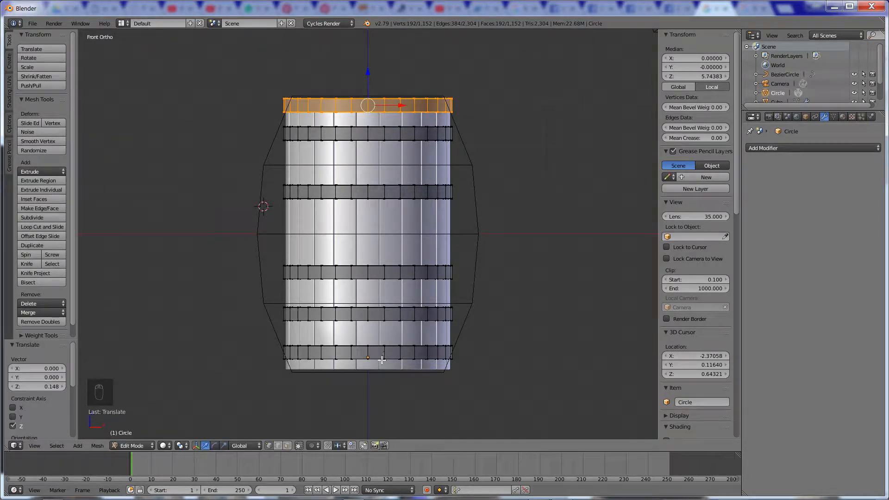
# Step: Move the lowest hoop down about 0.243 along Z to sit at the barrel's bottom rim
pyautogui.press('a')
pyautogui.press('l')
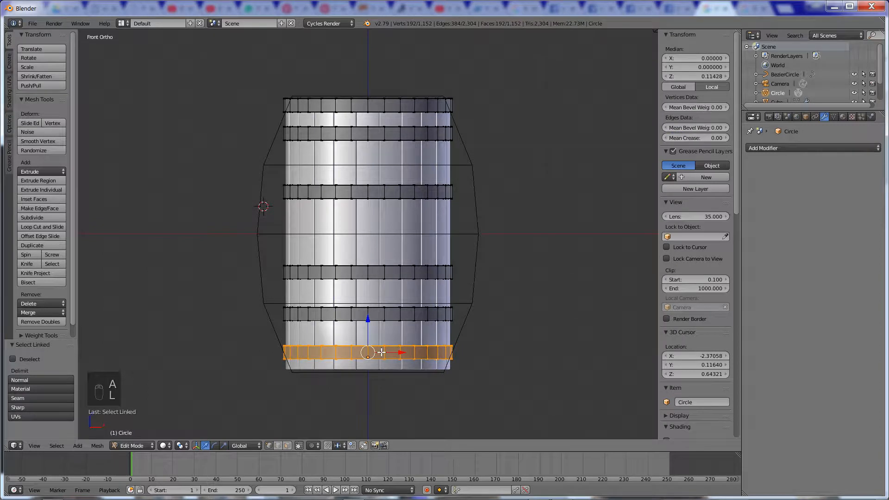
pyautogui.press('g')
pyautogui.press('z')
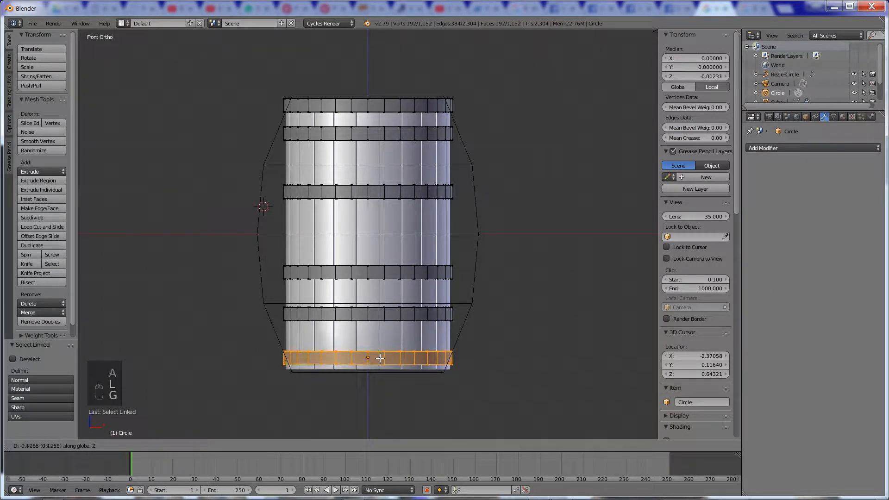
pyautogui.click(379, 363)
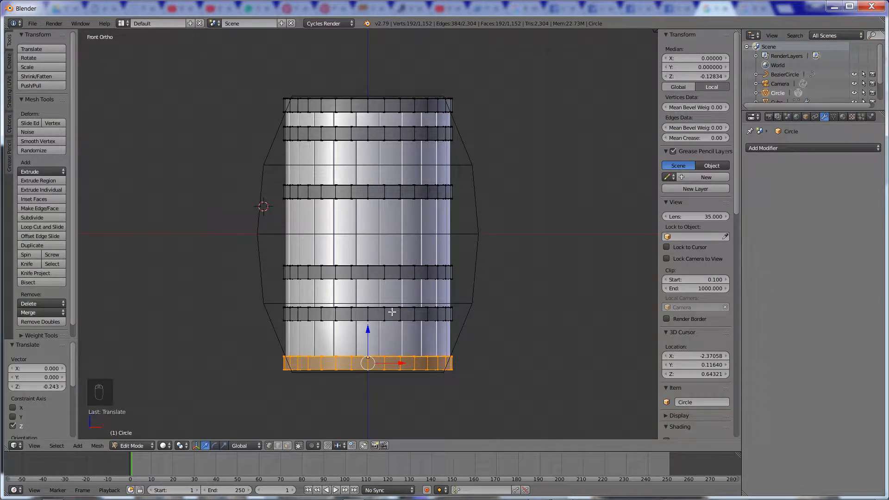
# Step: Move the second hoop from the bottom down about 0.42 along Z and leave Edit Mode
pyautogui.press('a')
pyautogui.press('l')
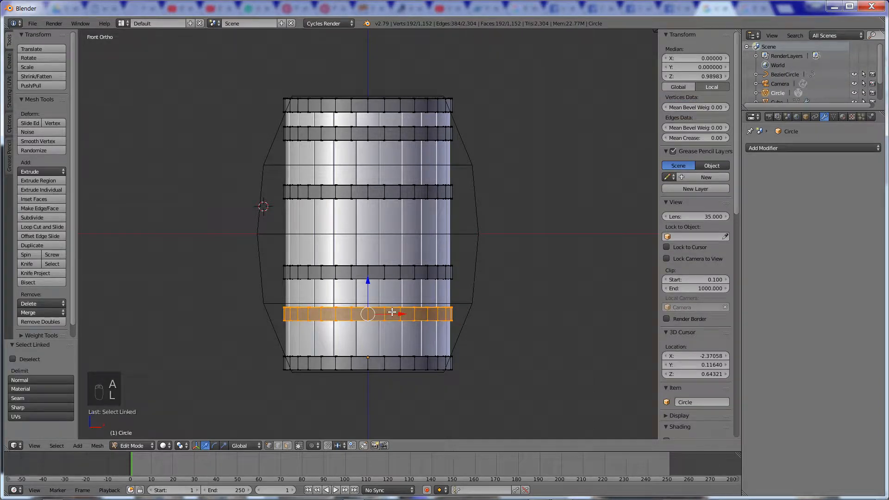
pyautogui.press('g')
pyautogui.press('z')
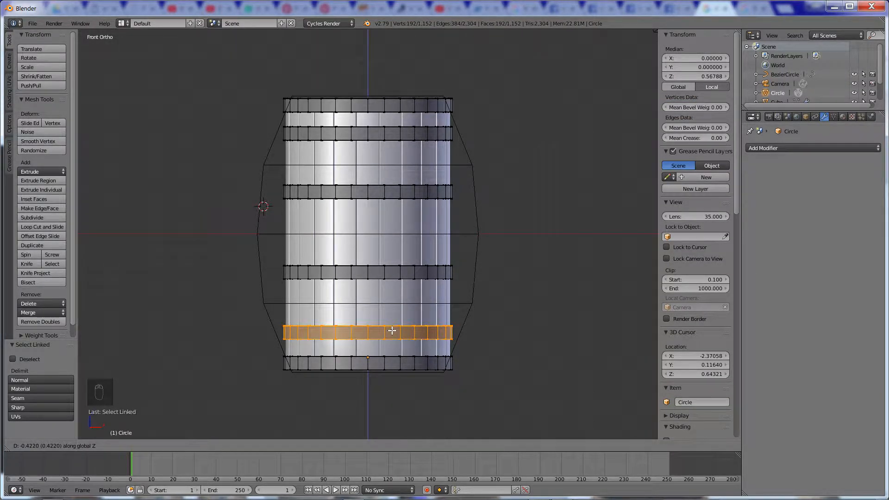
pyautogui.click(391, 331)
pyautogui.press('a')
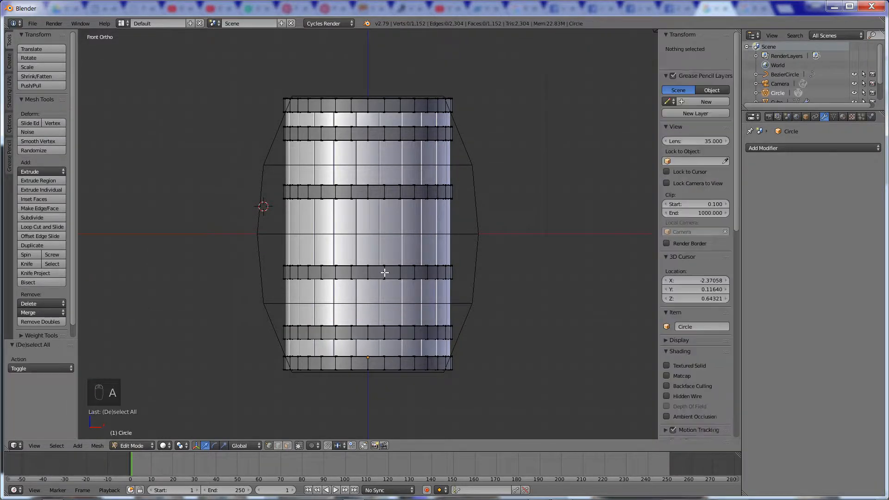
pyautogui.press('Tab')
# Step: Turn the staves' Lattice modifier on in the viewport to preview the bulge, and turn it off again
pyautogui.moveTo(503, 235); pyautogui.dragTo(533, 261, button='middle')
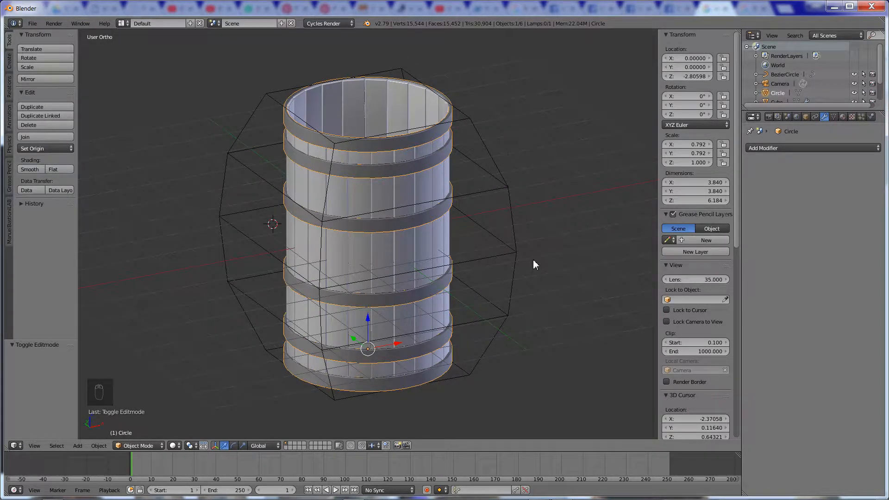
pyautogui.rightClick(495, 188)
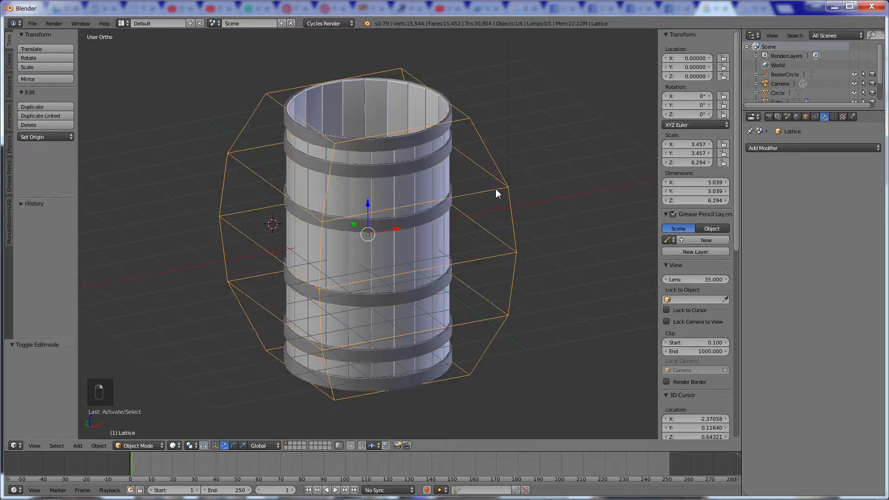
pyautogui.moveTo(490, 205); pyautogui.dragTo(424, 197, button='middle')
pyautogui.rightClick(410, 163)
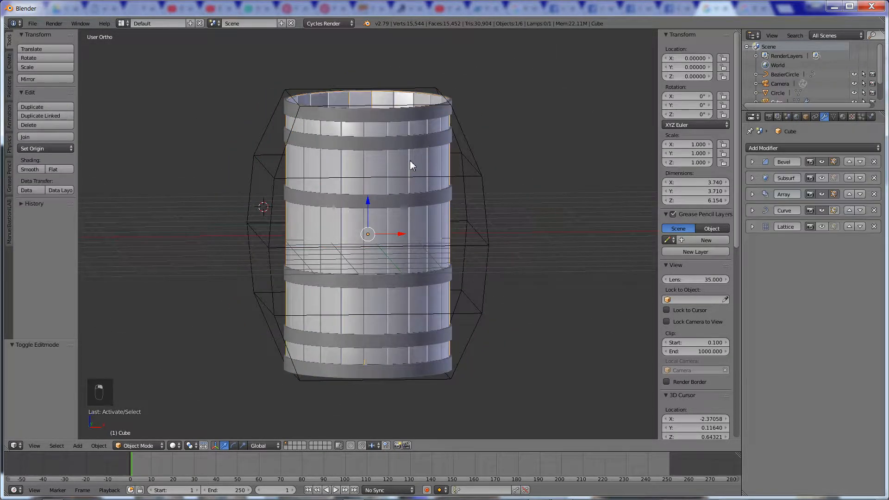
pyautogui.click(834, 226)
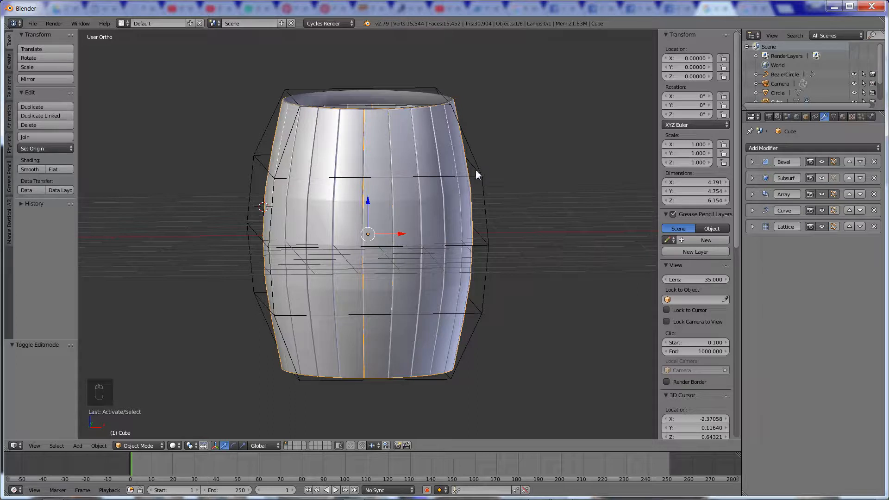
pyautogui.click(825, 227)
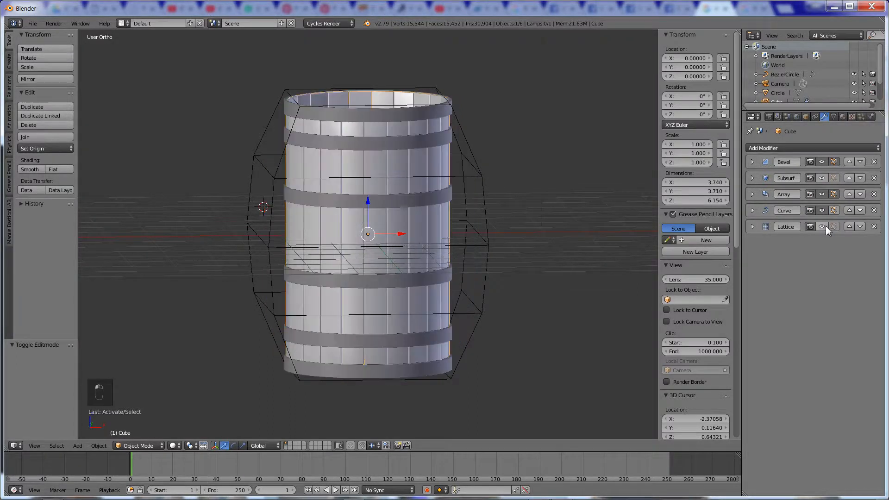
# Step: Add a Lattice modifier to the hoops and set its object to Lattice
pyautogui.rightClick(456, 199)
pyautogui.click(785, 148)
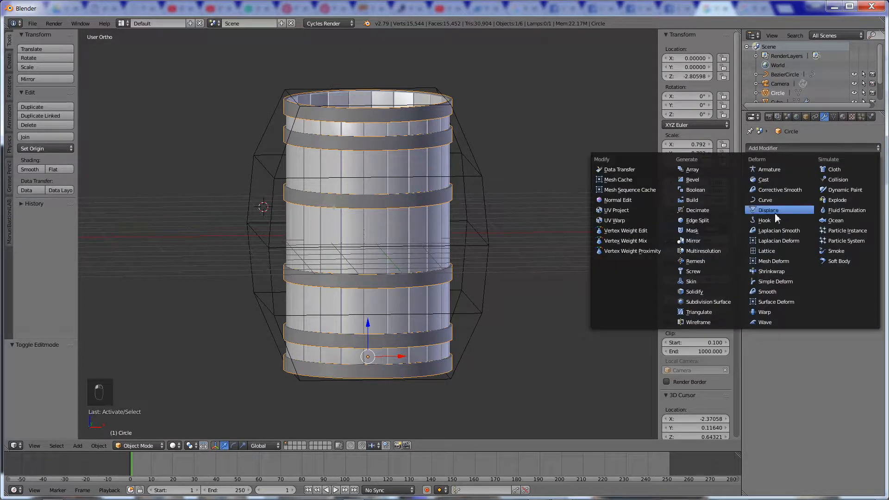
pyautogui.click(767, 250)
pyautogui.click(755, 199)
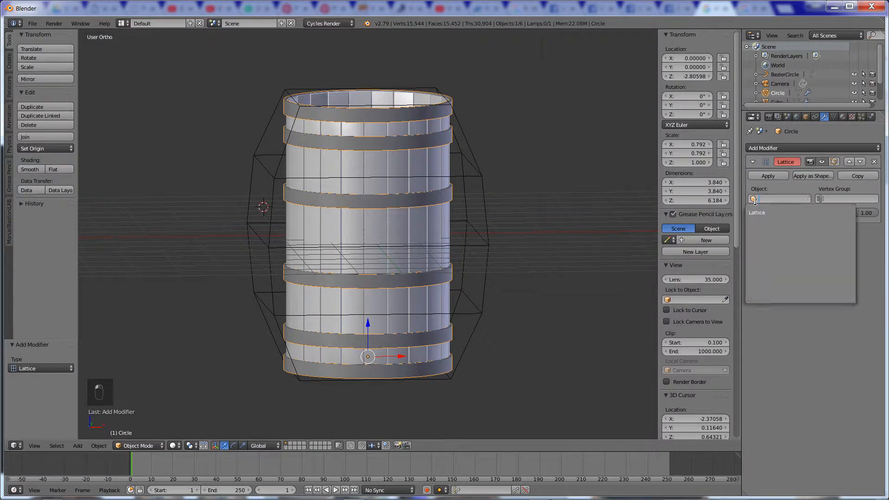
pyautogui.click(761, 213)
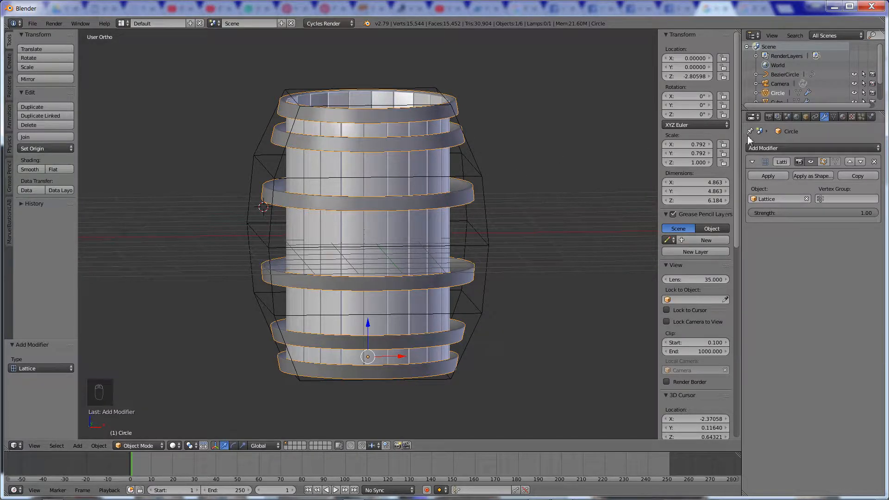
# Step: Re-enable the viewport display of the staves' Lattice modifier so the staves bulge with the hoops
pyautogui.rightClick(426, 178)
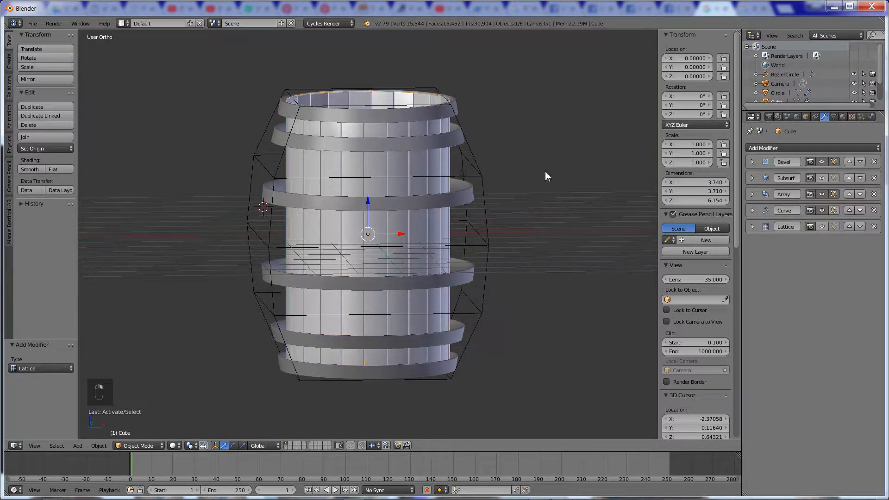
pyautogui.click(833, 226)
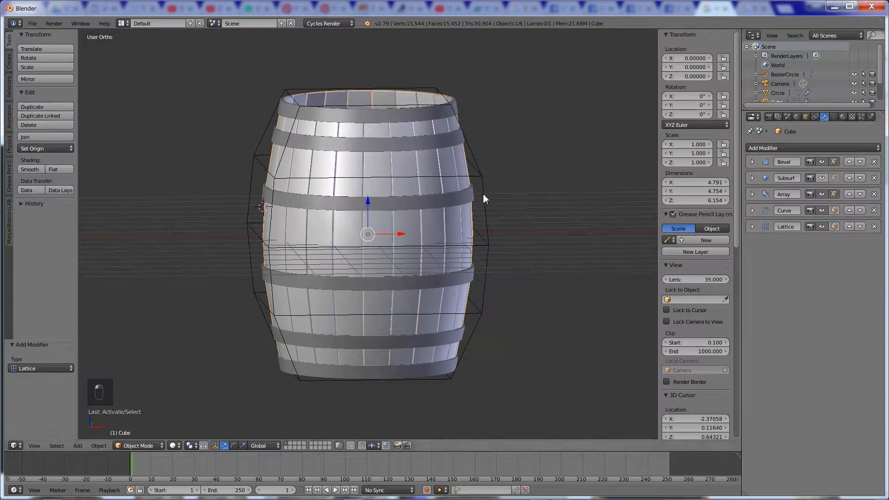
pyautogui.press('Tab')
pyautogui.press('Tab')
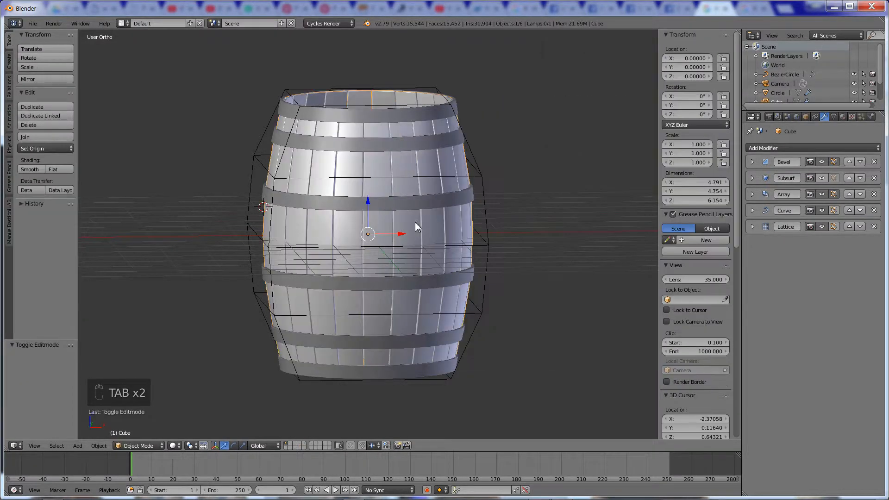
# Step: Preview the hooped barrel through the camera in rendered shading
pyautogui.moveTo(415, 228); pyautogui.dragTo(435, 222, button='middle')
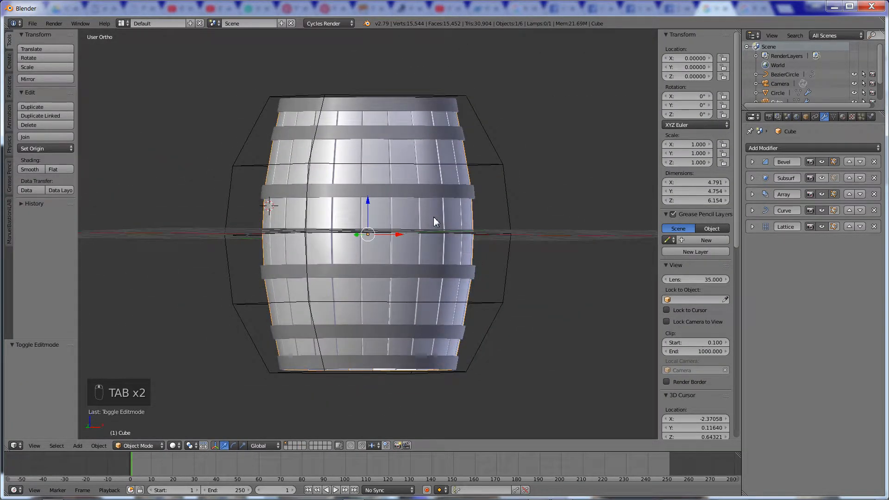
pyautogui.press('KP_0')
pyautogui.hotkey('shift', 'z')
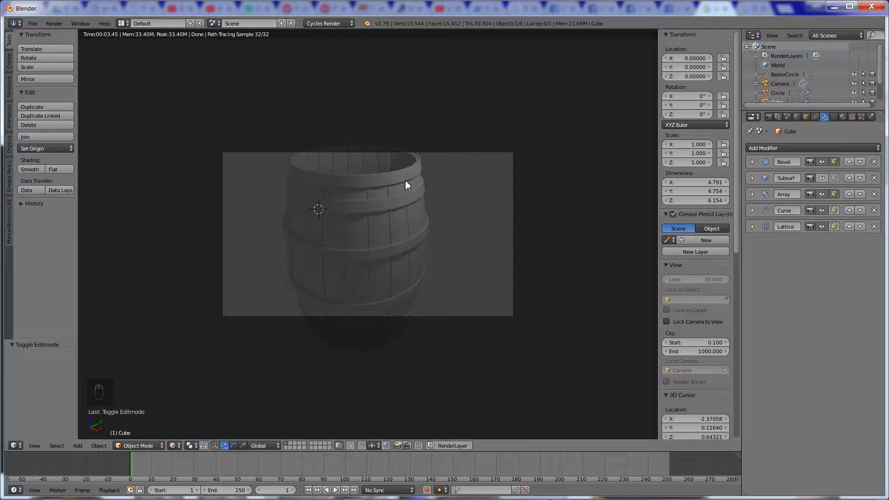
# Step: Switch the viewport back to solid shading and inspect the barrel from the front and at a slight angle
pyautogui.press('Tab')
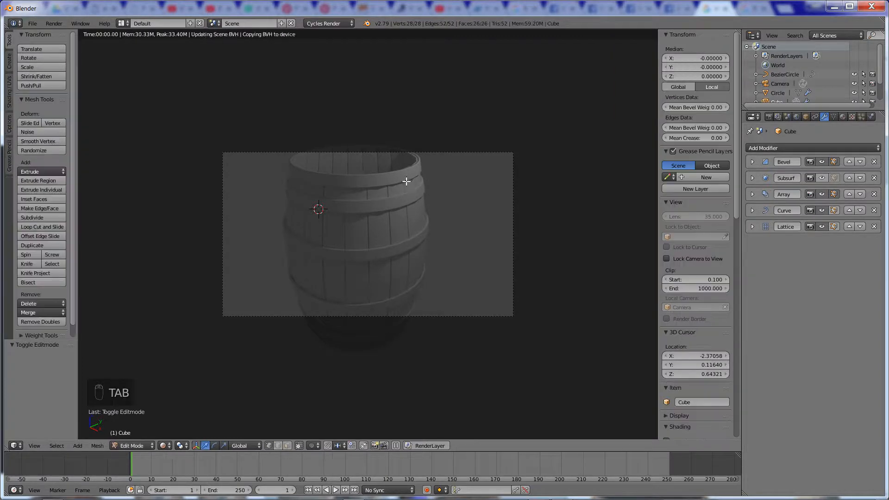
pyautogui.press('z')
pyautogui.press('Tab')
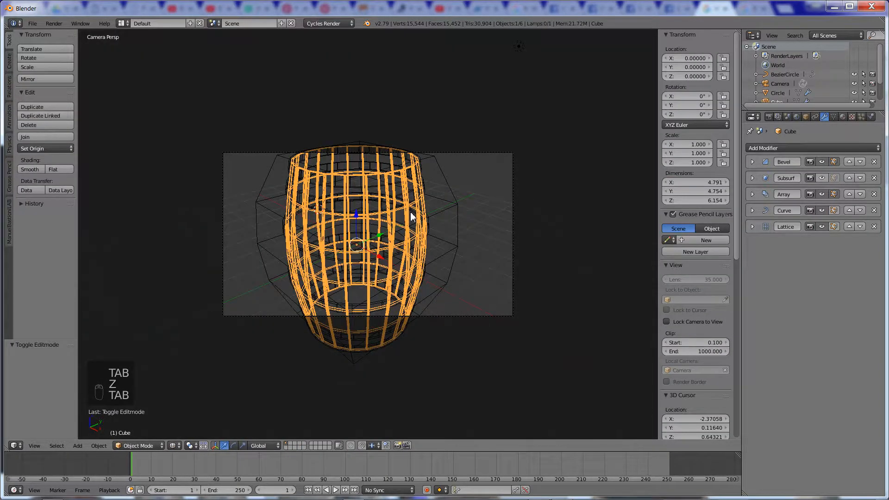
pyautogui.press('z')
pyautogui.press('Tab')
pyautogui.press('Tab')
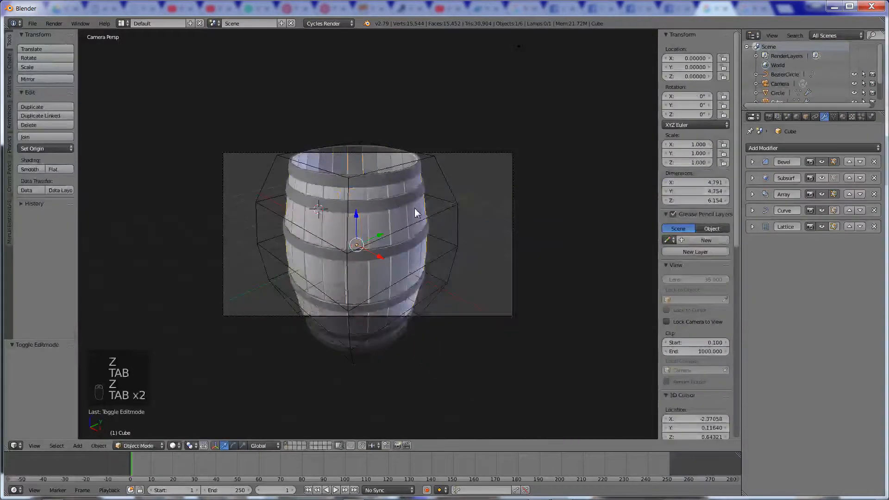
pyautogui.press('z')
pyautogui.press('z')
pyautogui.press('KP_1')
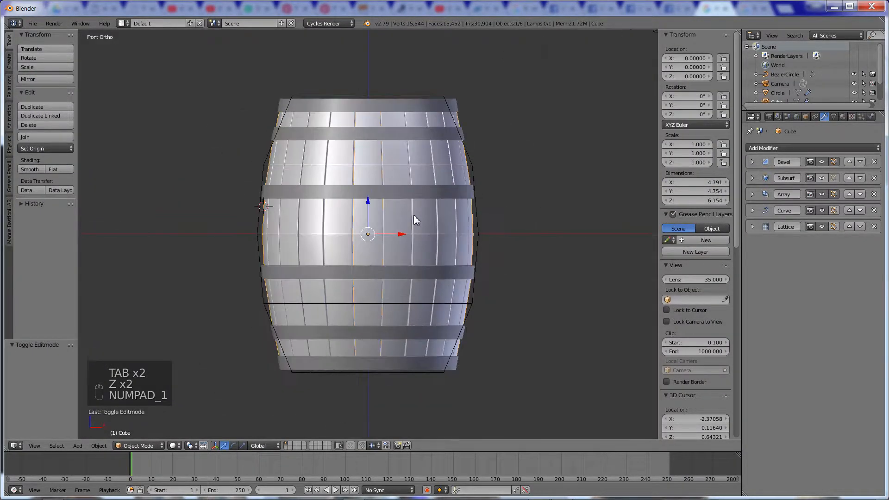
pyautogui.moveTo(451, 208); pyautogui.dragTo(429, 175, button='middle')
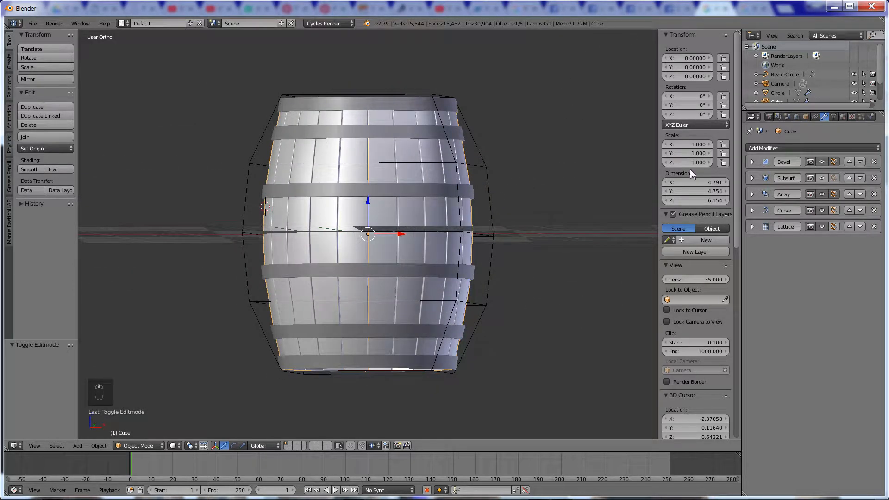
# Step: Turn off the viewport display of the staves' Lattice, Curve and Array modifiers
pyautogui.click(823, 227)
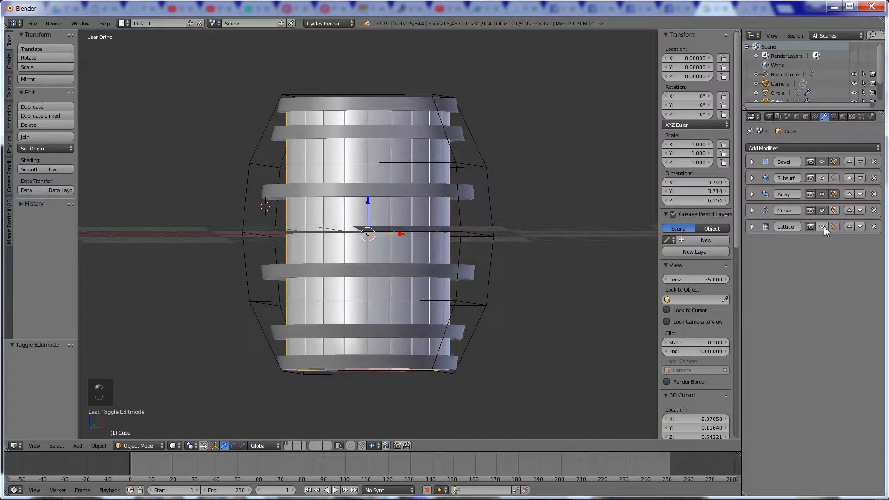
pyautogui.click(822, 211)
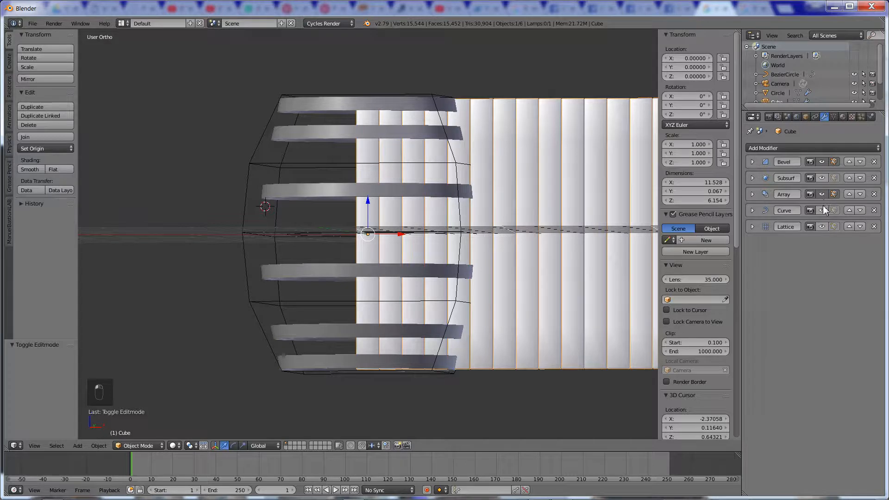
pyautogui.click(822, 195)
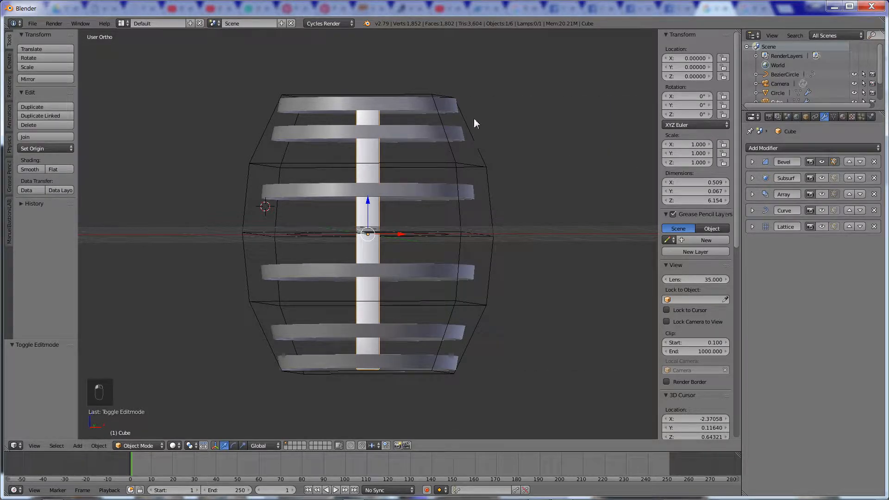
# Step: Hide the metal hoops and the lattice cage from the viewport
pyautogui.rightClick(387, 102)
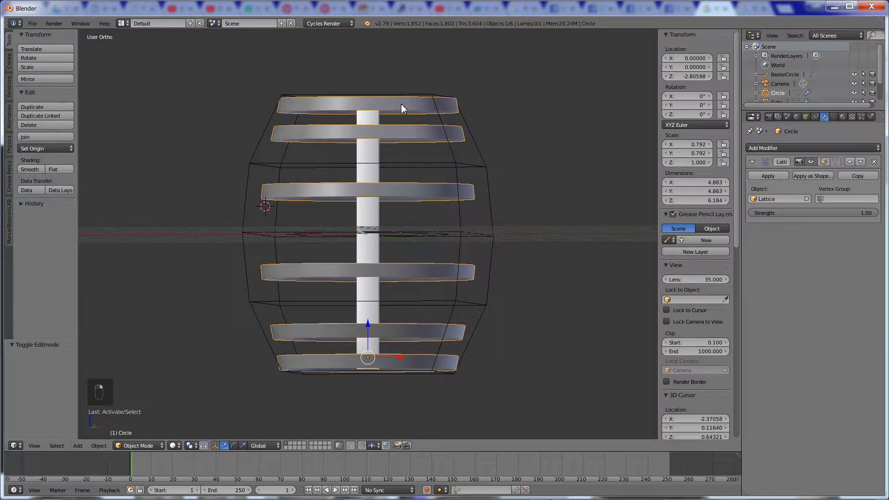
pyautogui.press('h')
pyautogui.rightClick(377, 131)
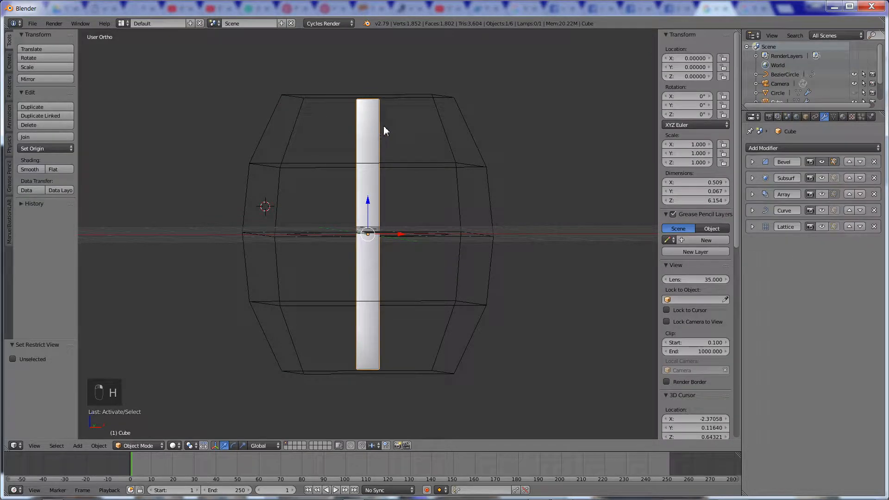
pyautogui.rightClick(407, 96)
pyautogui.press('h')
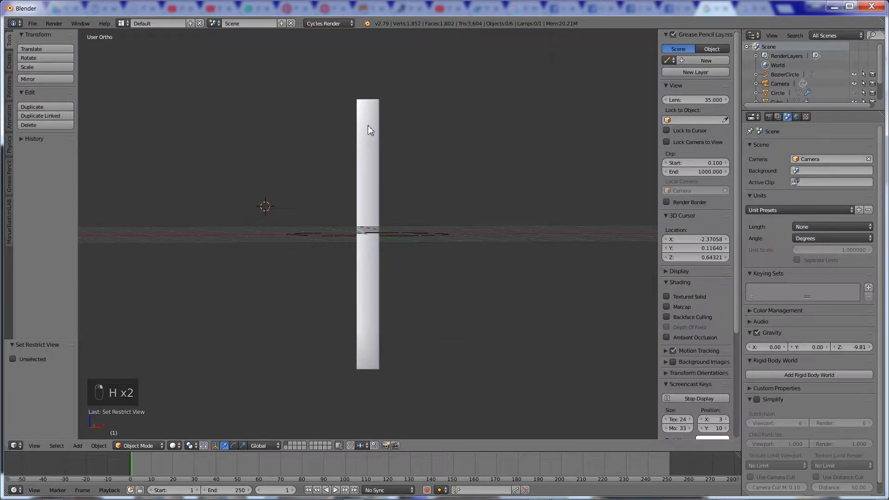
# Step: Select and frame the single stave and check its mesh in Edit Mode, returning to Object Mode
pyautogui.rightClick(368, 125)
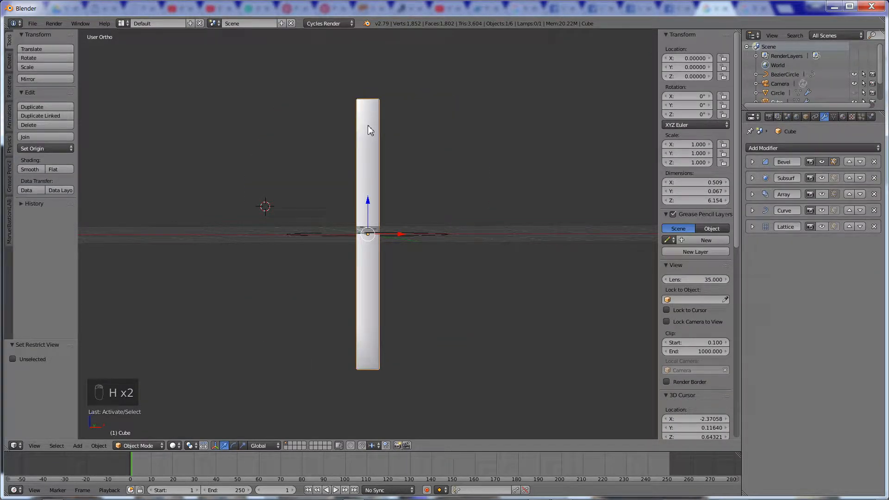
pyautogui.press('KP_Decimal')
pyautogui.press('Tab')
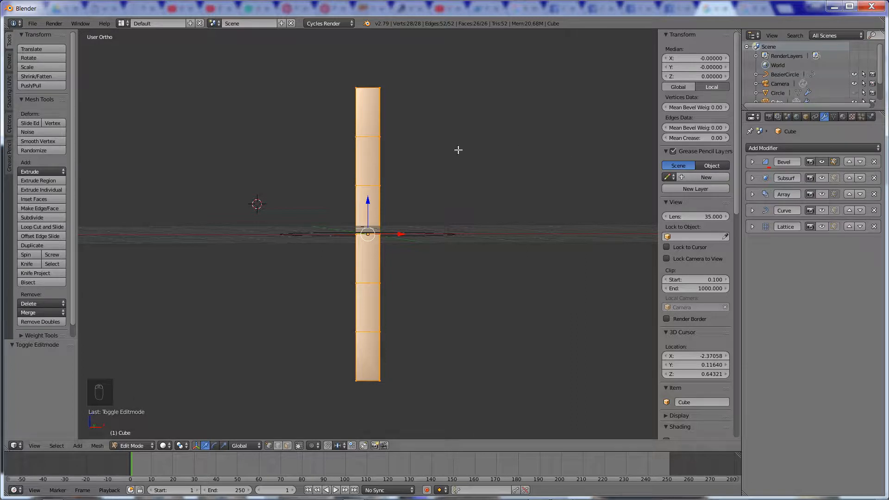
pyautogui.press('Tab')
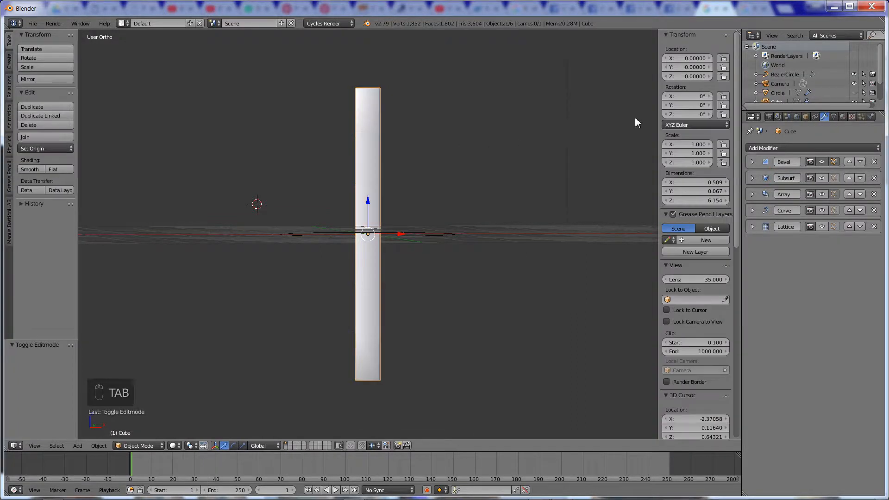
# Step: Give the stave its own new material and set the diffuse colour to a light wood orange
pyautogui.click(844, 116)
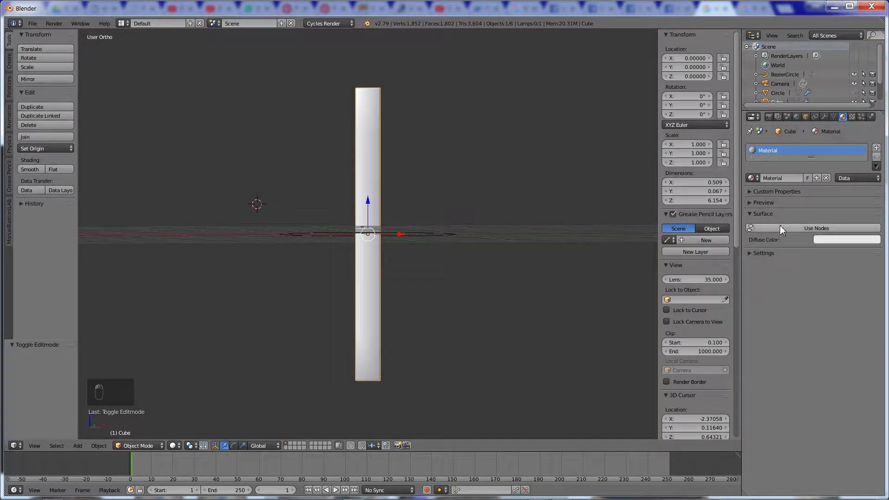
pyautogui.click(817, 179)
pyautogui.click(824, 240)
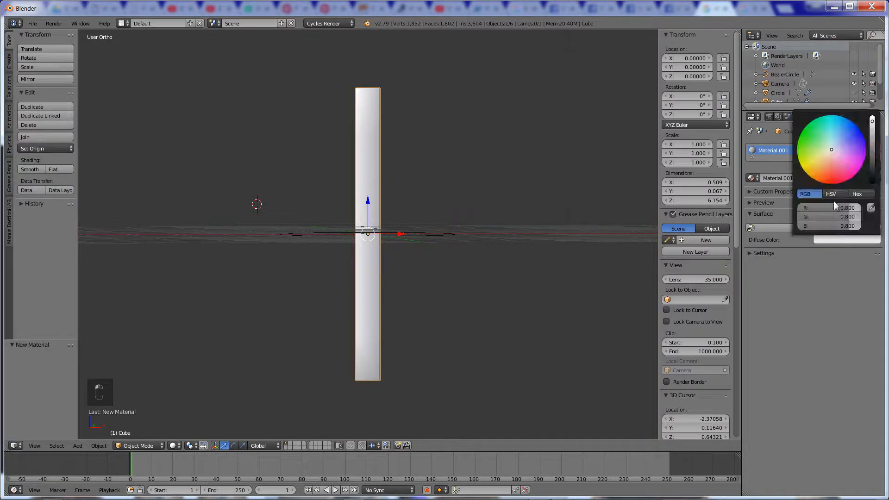
pyautogui.click(824, 163)
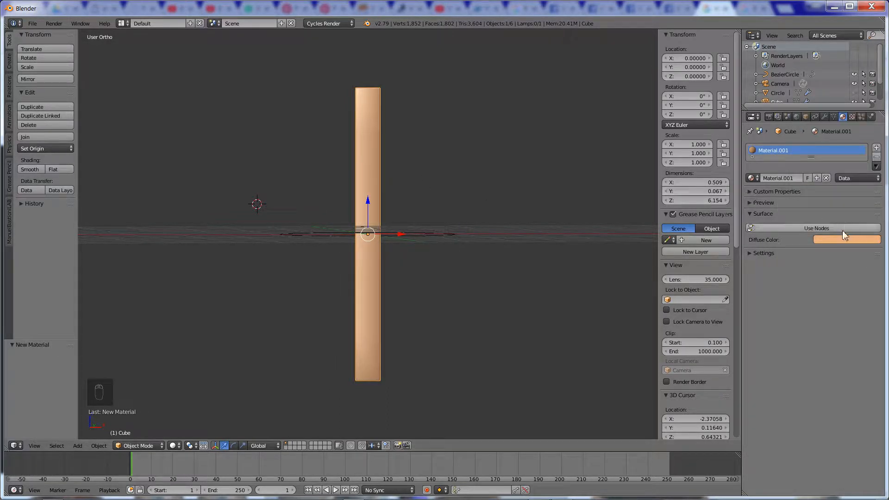
pyautogui.click(842, 239)
pyautogui.click(819, 169)
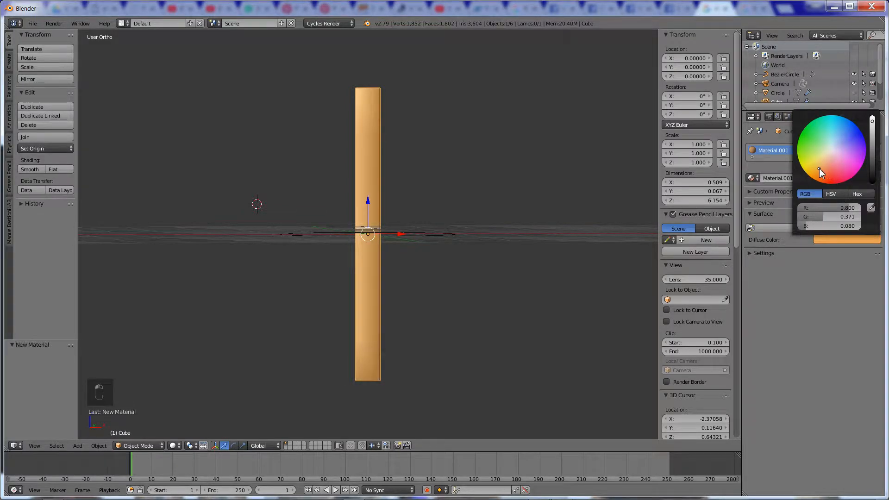
pyautogui.click(819, 168)
pyautogui.click(818, 167)
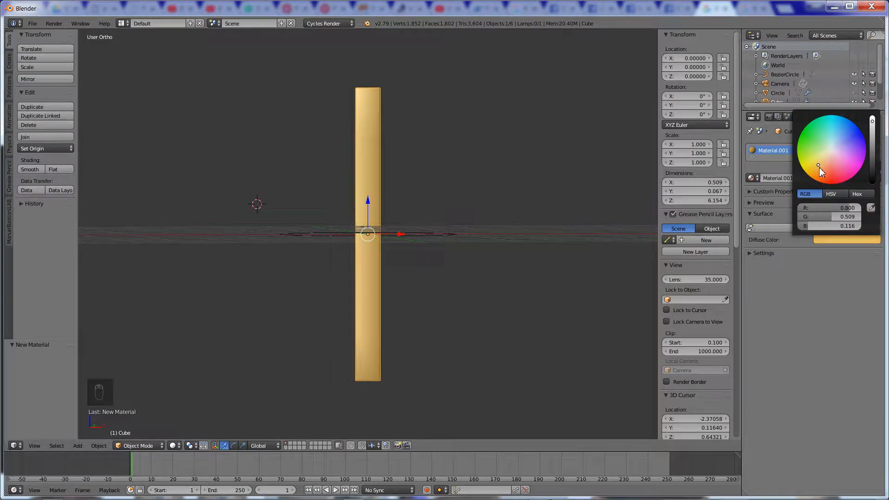
pyautogui.click(821, 169)
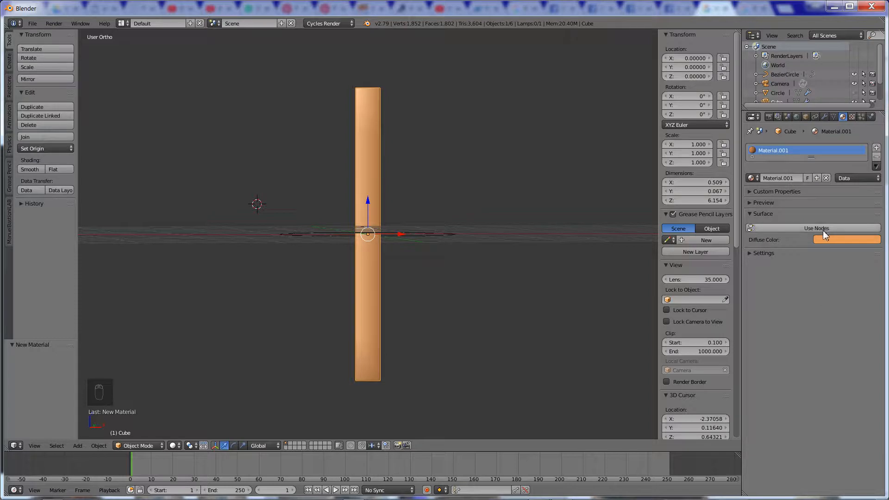
# Step: Enable nodes for the stave's material and rename it "wood barrel"
pyautogui.click(823, 229)
pyautogui.click(796, 178)
pyautogui.write('wou')
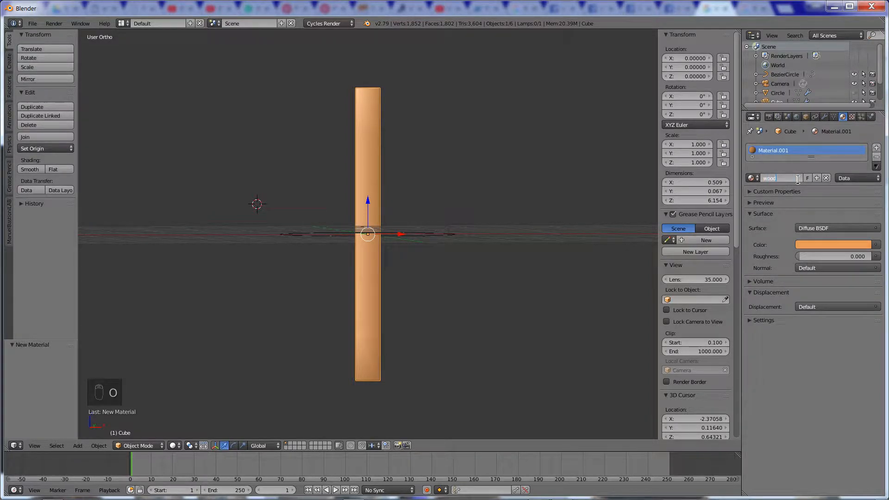
pyautogui.write('d barrel')
pyautogui.press('Return')
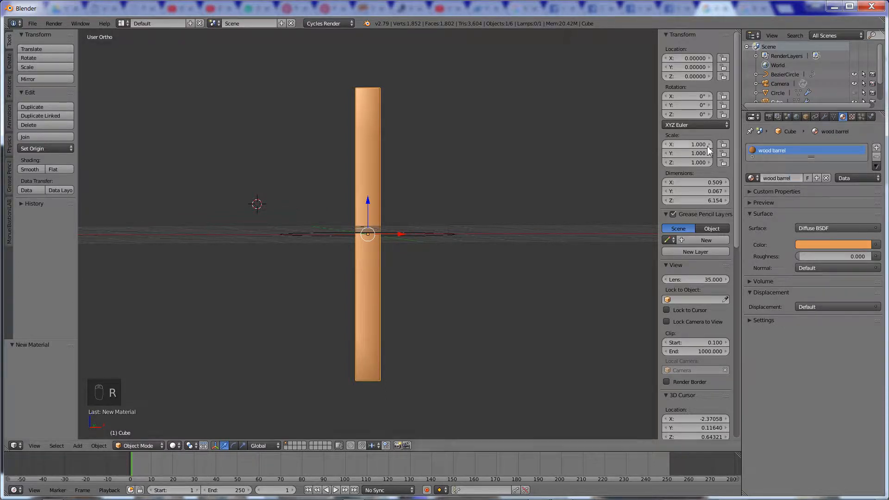
# Step: Switch to Chrome and search in a new tab for "seamless wood texture"
pyautogui.hotkey('alt', 'Tab')
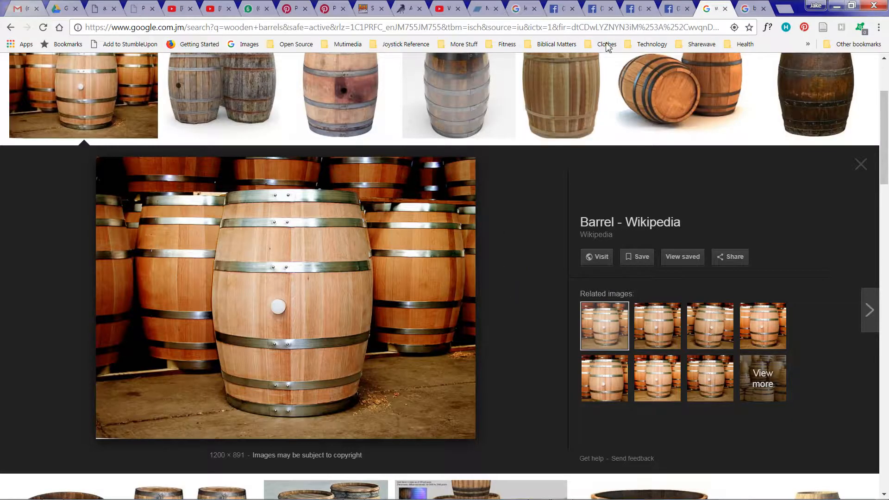
pyautogui.click(783, 9)
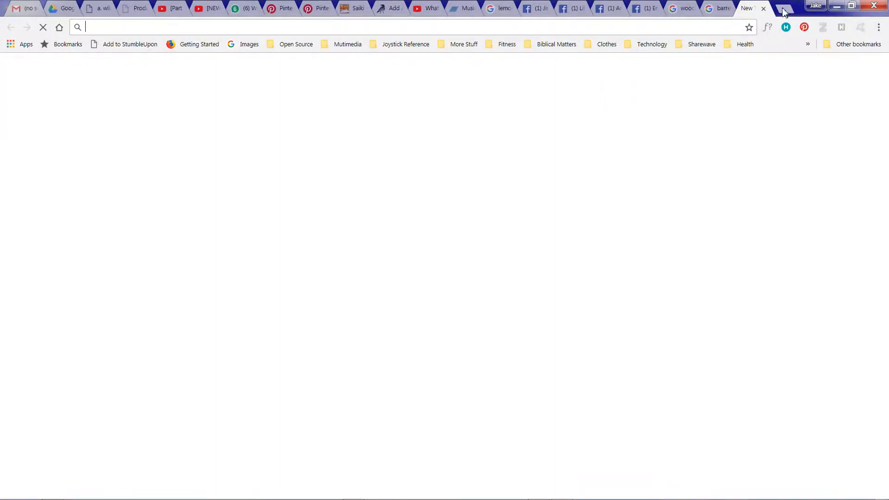
pyautogui.write('seamless w')
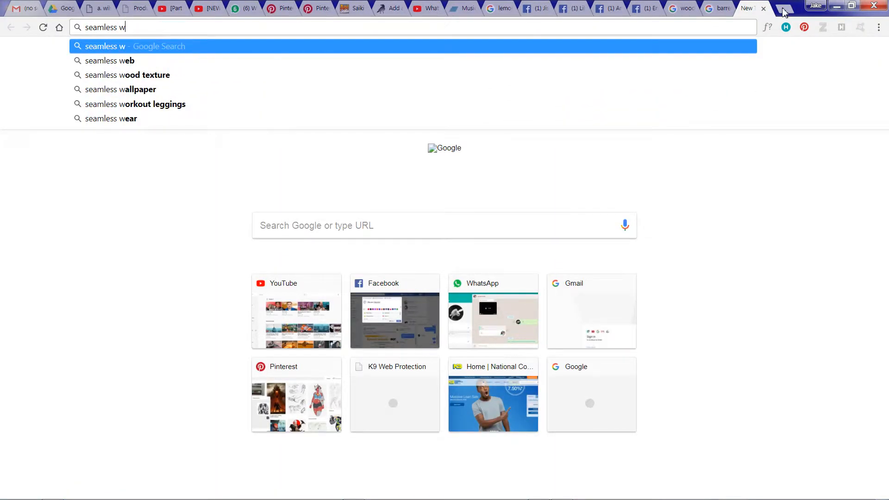
pyautogui.write('ood texture')
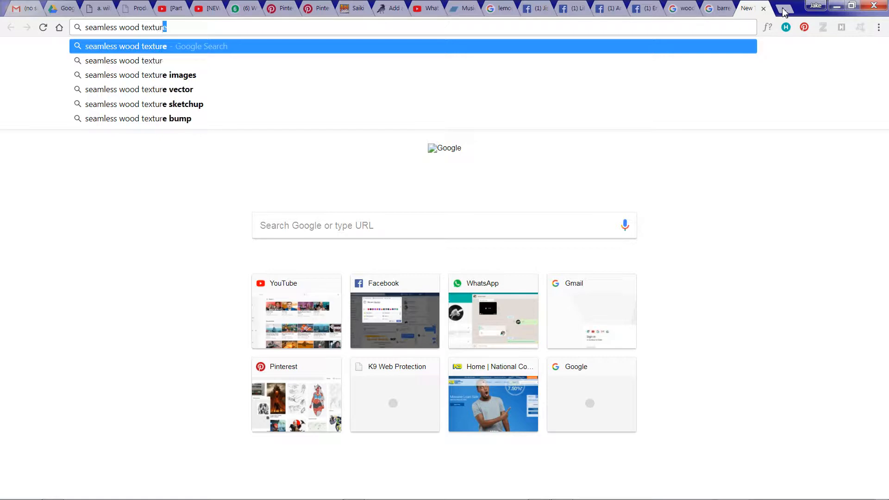
pyautogui.press('Return')
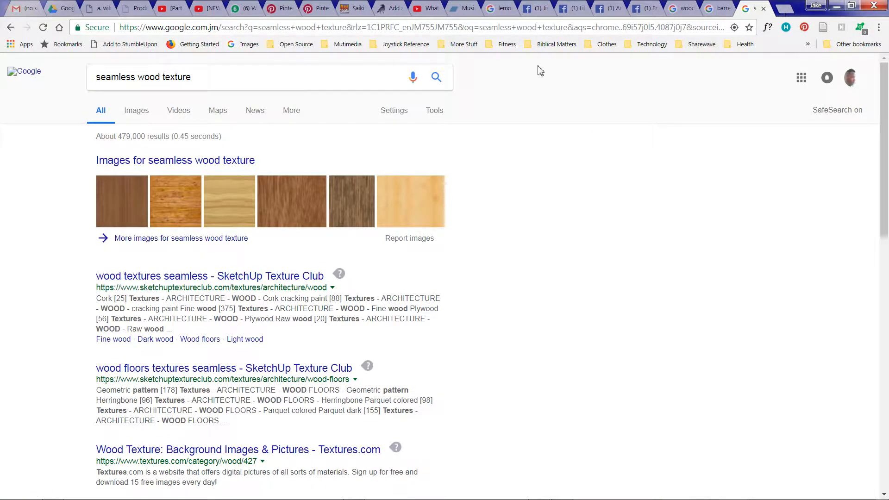
# Step: Open textures.com in another new tab and bring up its account login form
pyautogui.click(785, 10)
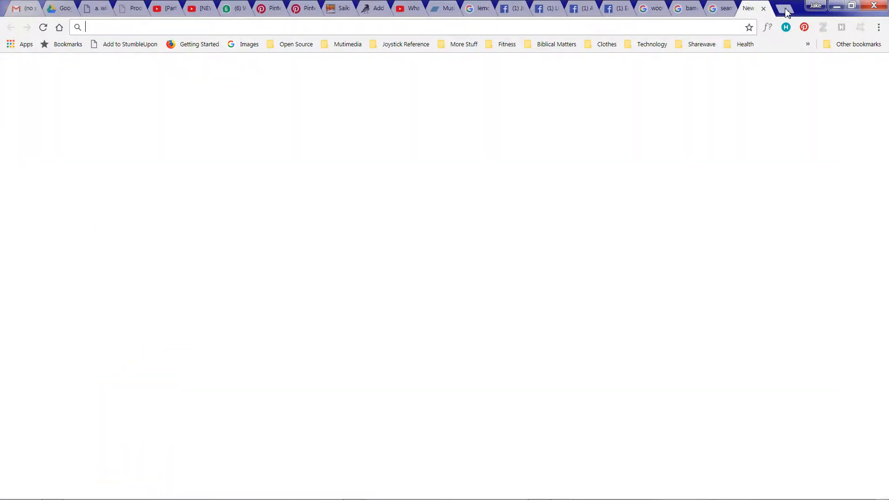
pyautogui.write('textures')
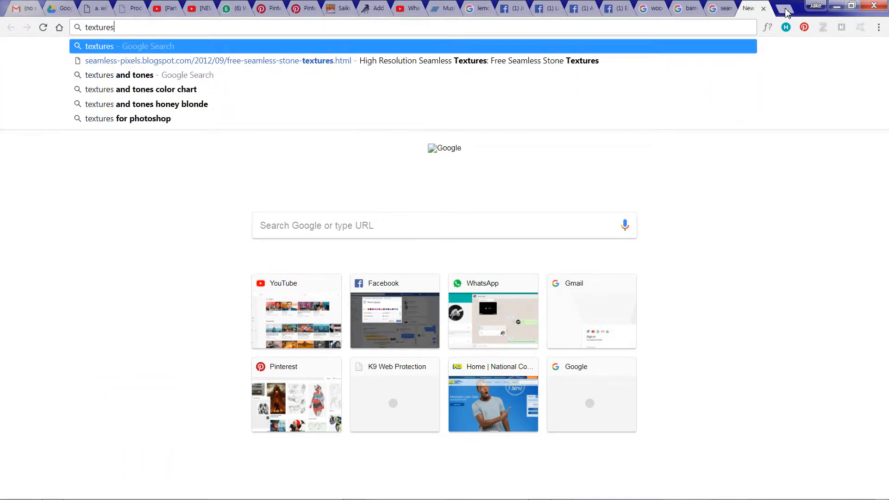
pyautogui.write('.com')
pyautogui.press('Return')
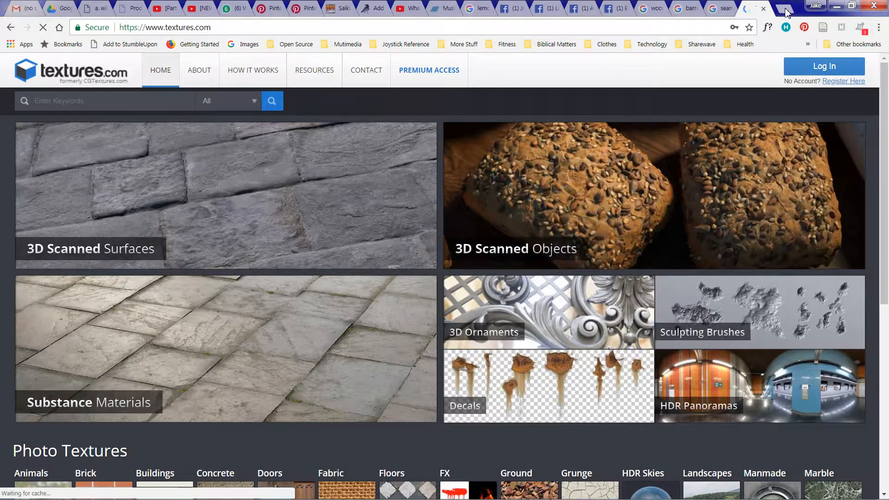
pyautogui.click(845, 68)
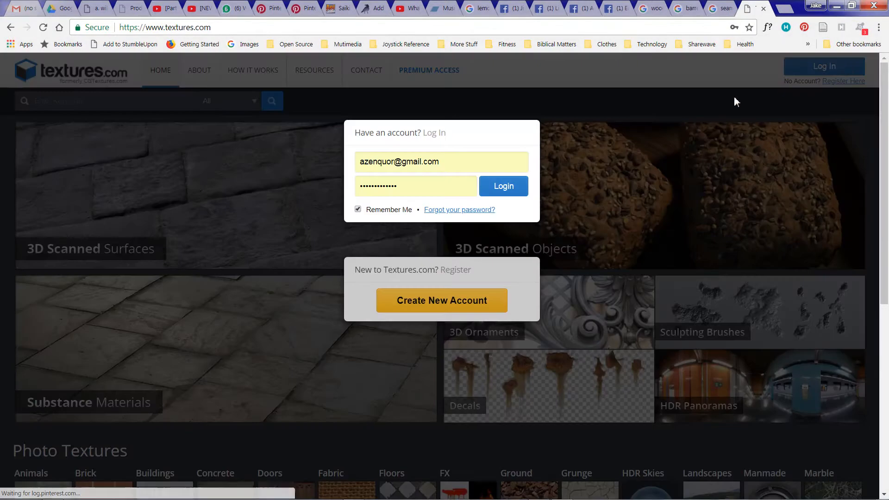
# Step: Try to log in with the saved credentials, and again with a retyped account password
pyautogui.click(504, 186)
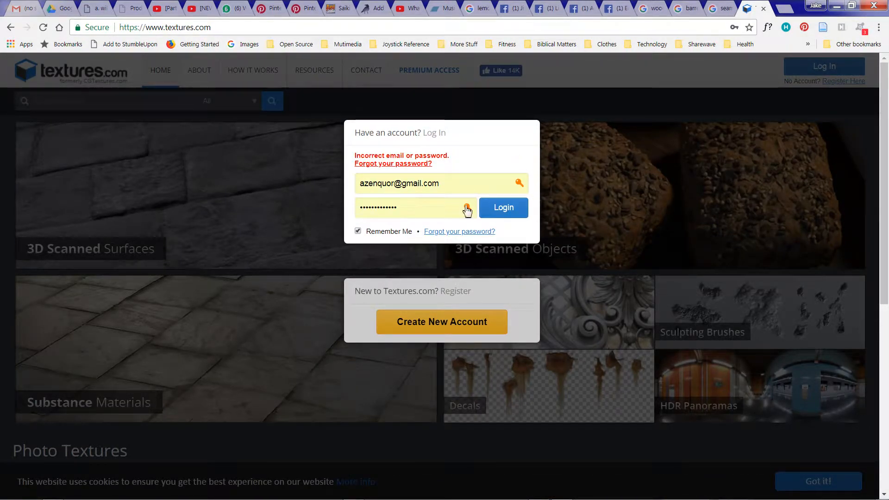
pyautogui.click(434, 208)
pyautogui.moveTo(432, 207); pyautogui.dragTo(335, 216)
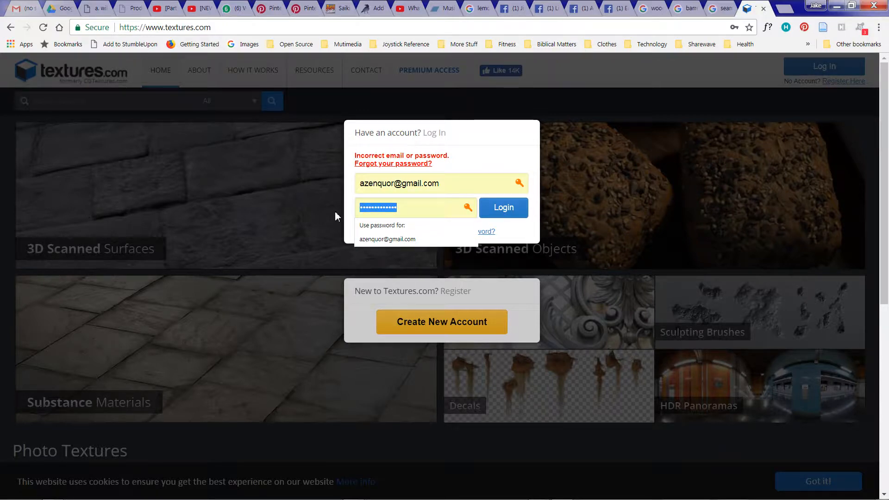
pyautogui.write('••••')
pyautogui.write('•••••')
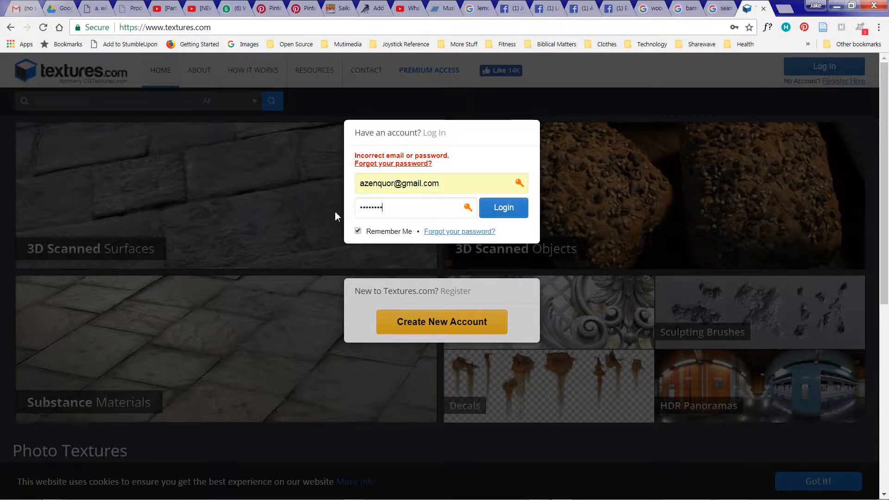
pyautogui.press('Return')
# Step: Replace the entry in the account password field and log in to textures.com
pyautogui.moveTo(396, 207); pyautogui.dragTo(342, 213)
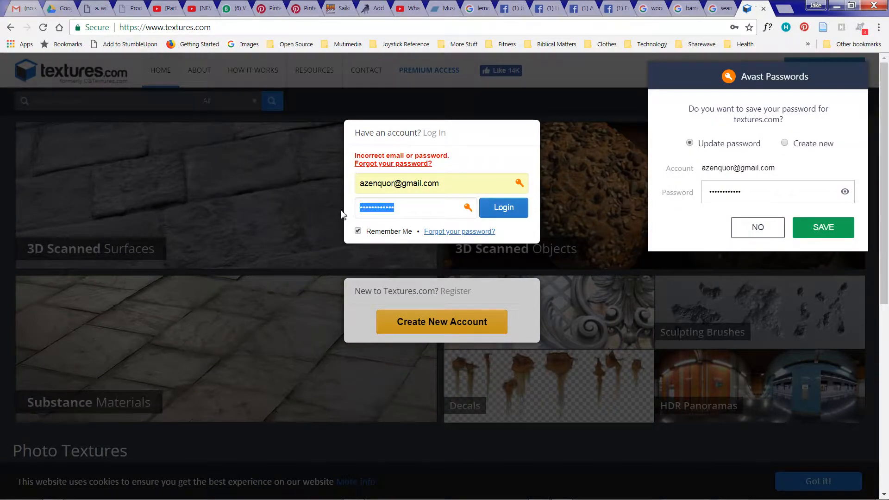
pyautogui.write('•••••••')
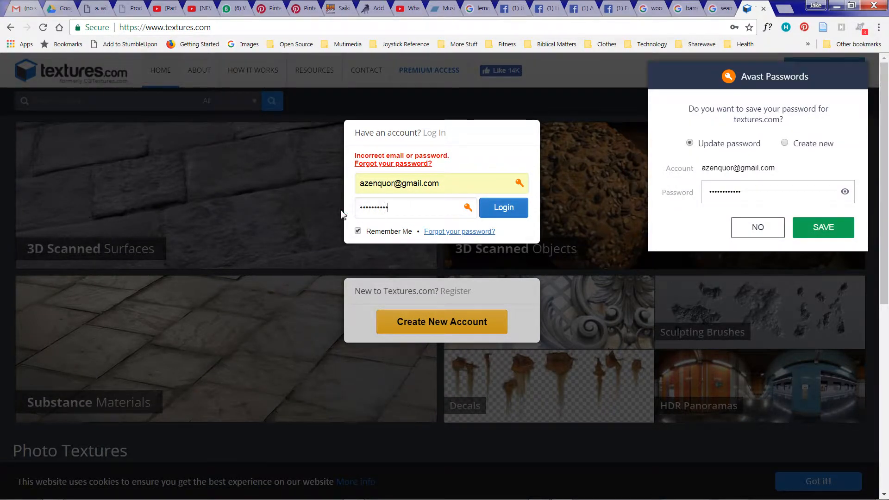
pyautogui.write('•')
pyautogui.press('Return')
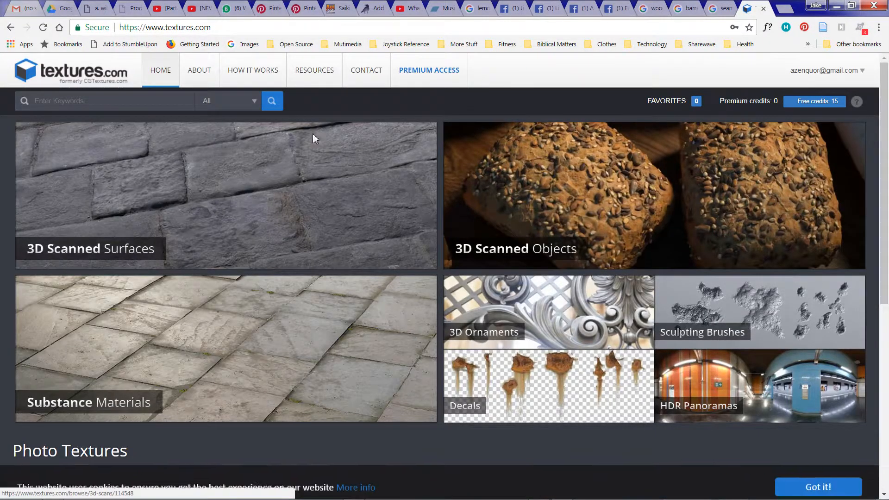
# Step: Search the textures.com library for "wood"
pyautogui.click(138, 108)
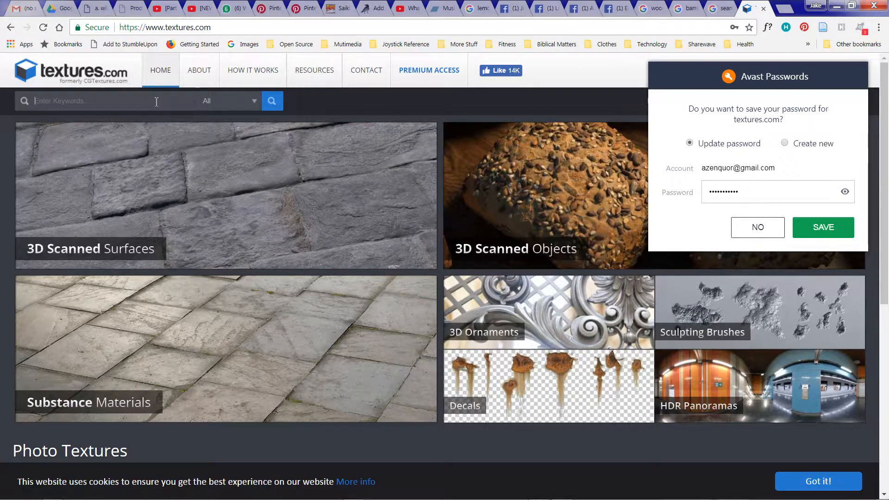
pyautogui.write('wood')
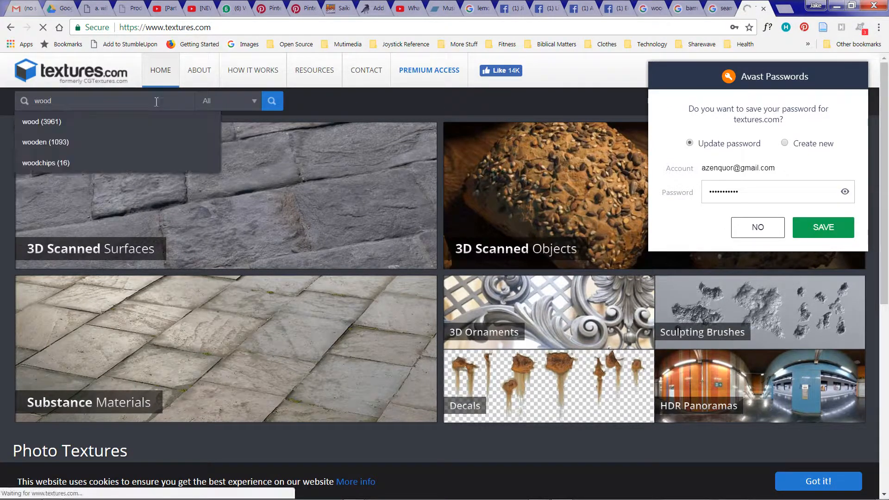
pyautogui.press('Return')
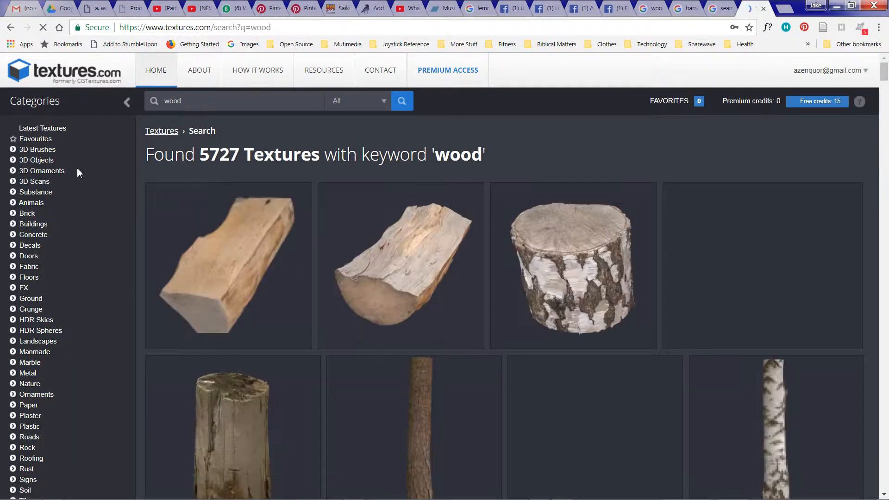
# Step: Decline saving the site password and open the 3D Scanned Wooden Planks - 2x2 meters texture from the wood results
pyautogui.scroll(-1, 478, 310)
pyautogui.scroll(-8, 422, 293)
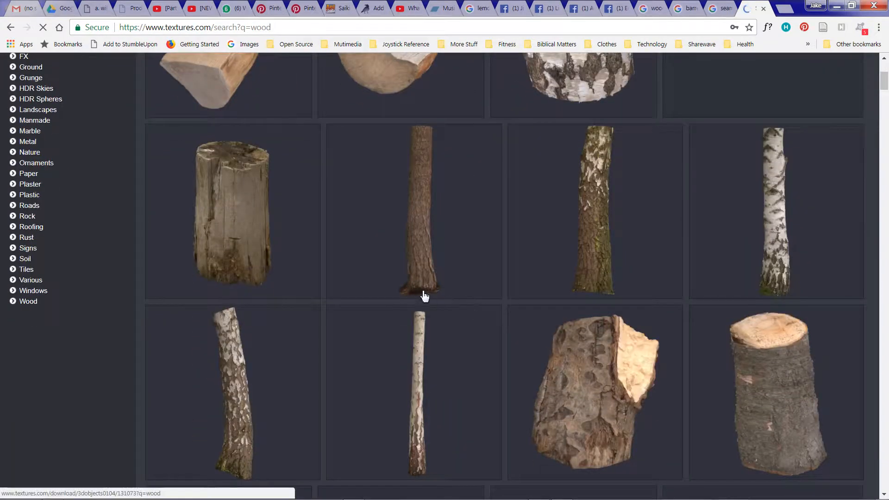
pyautogui.scroll(-4, 307, 336)
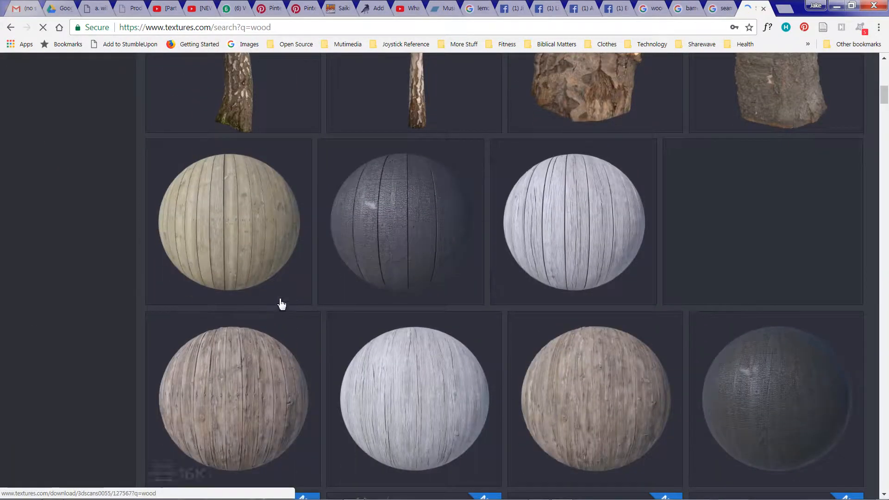
pyautogui.click(230, 211)
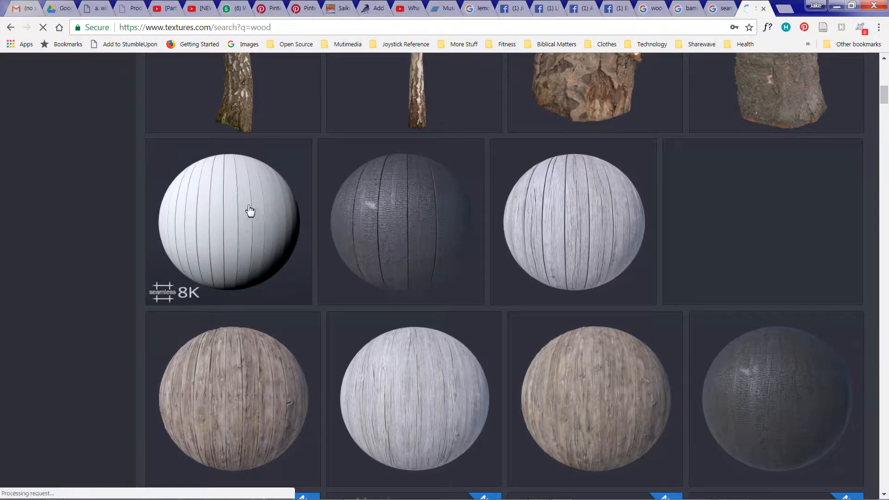
pyautogui.scroll(-4, 264, 226)
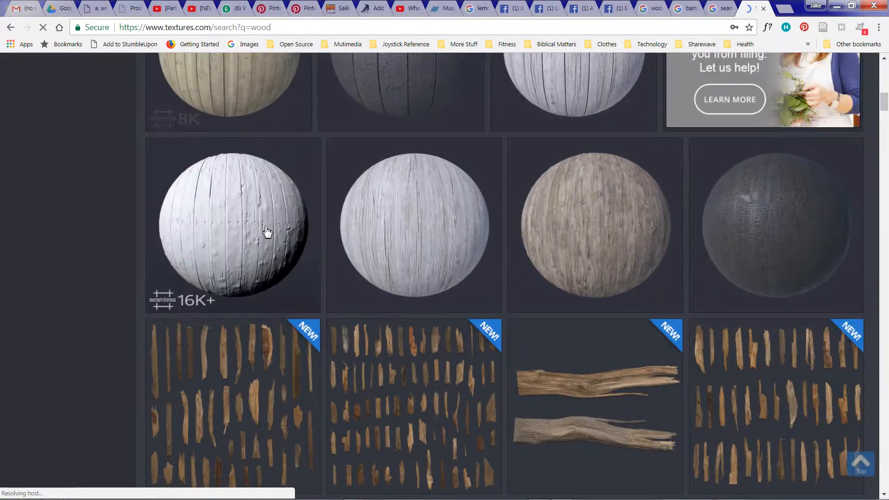
pyautogui.scroll(3, 271, 218)
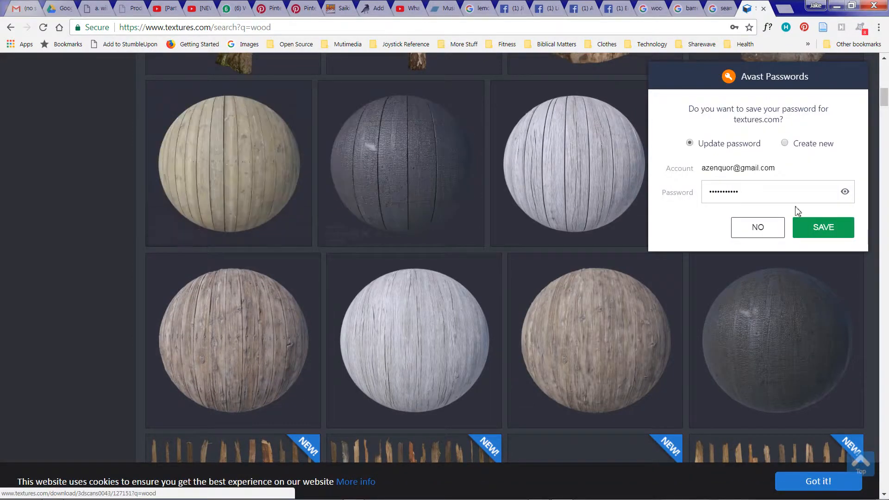
pyautogui.click(766, 227)
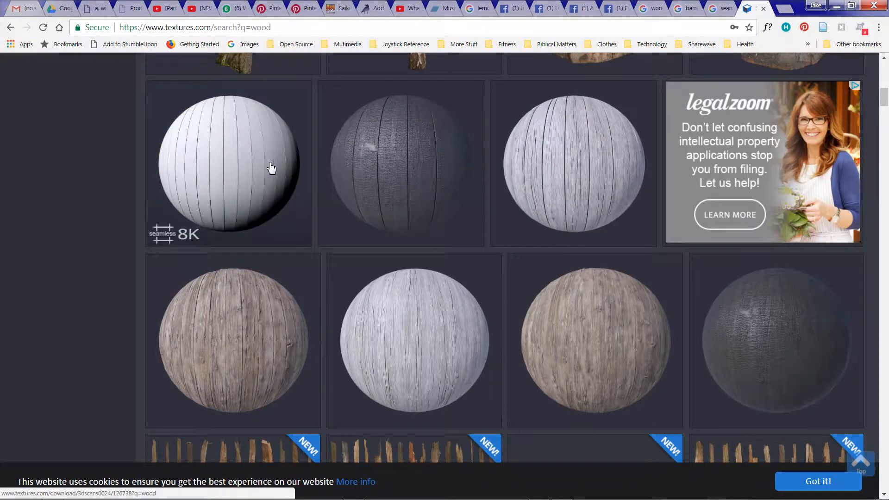
pyautogui.scroll(1, 260, 178)
pyautogui.click(246, 182)
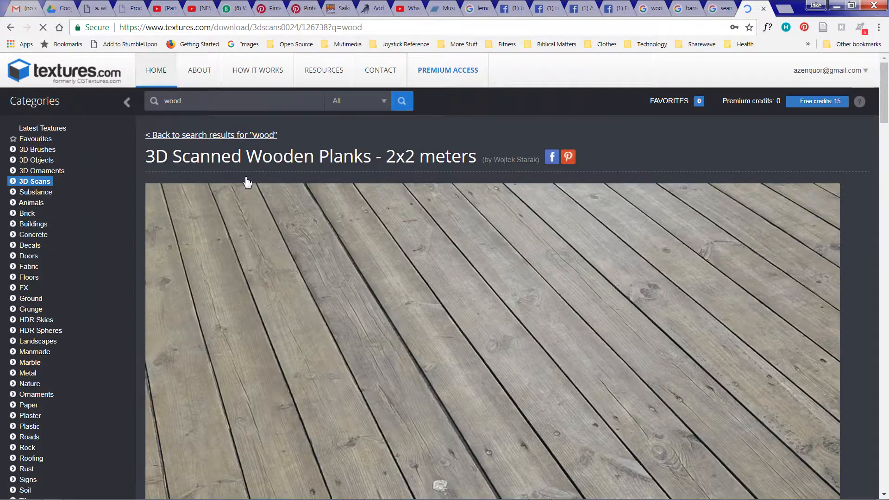
# Step: Download the medium 1024x1024 albedo TIFF and save it in Downloads as TexturesCom_WoodPlanks_1024_albedo
pyautogui.scroll(-5, 455, 250)
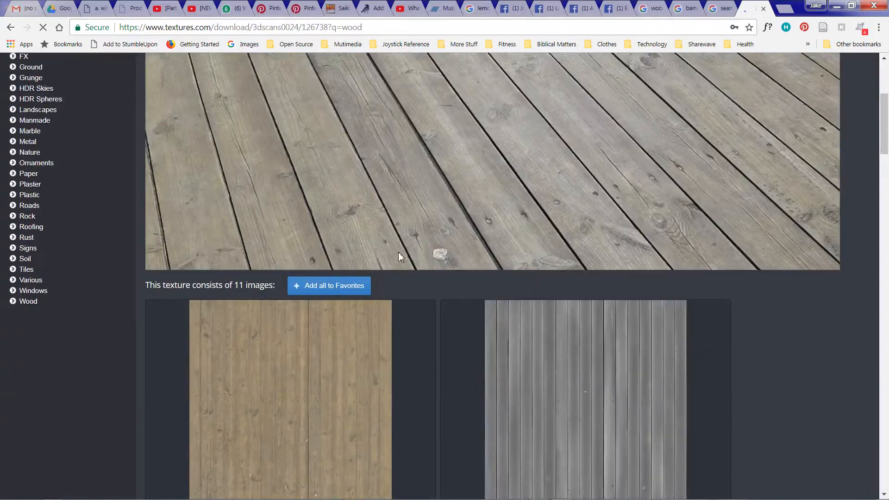
pyautogui.scroll(-4, 400, 257)
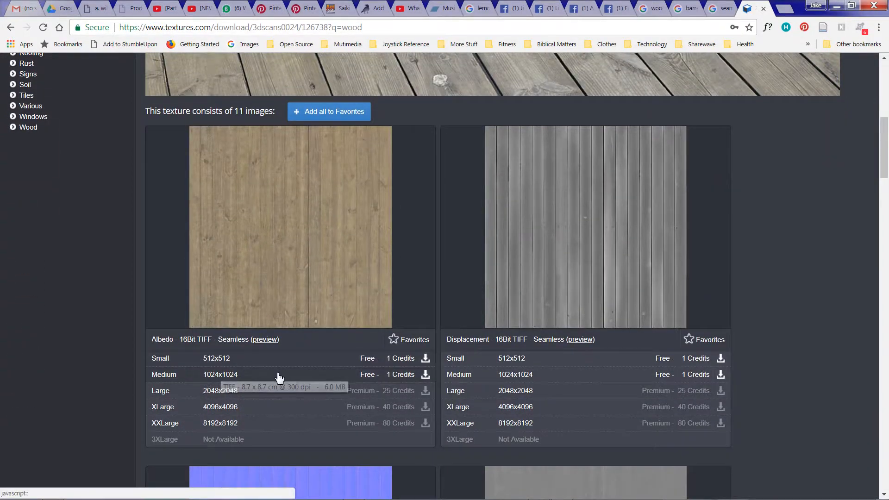
pyautogui.click(423, 373)
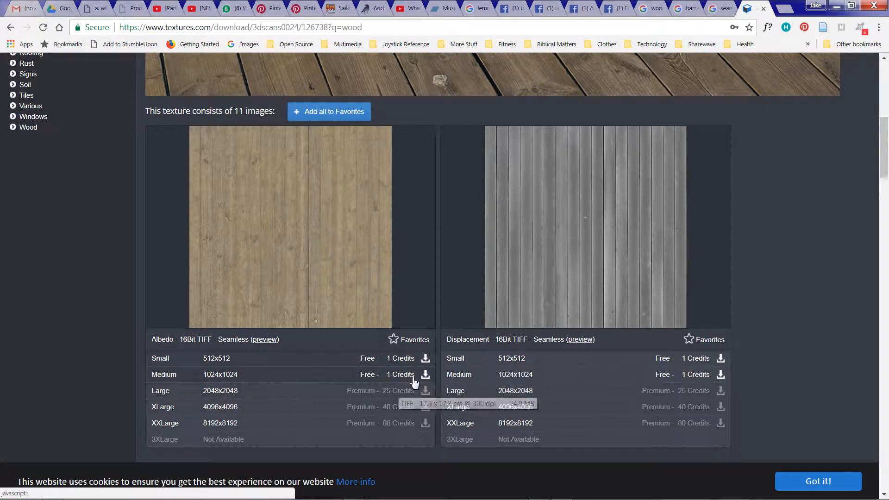
pyautogui.click(425, 374)
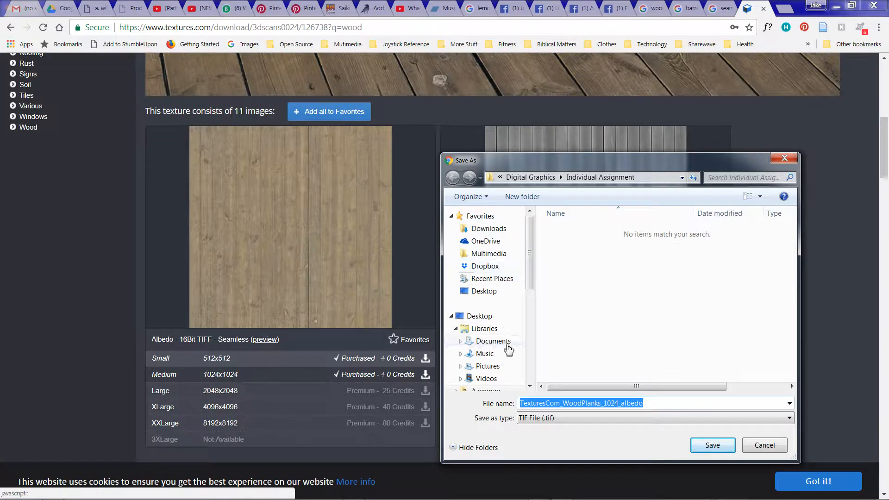
pyautogui.click(493, 341)
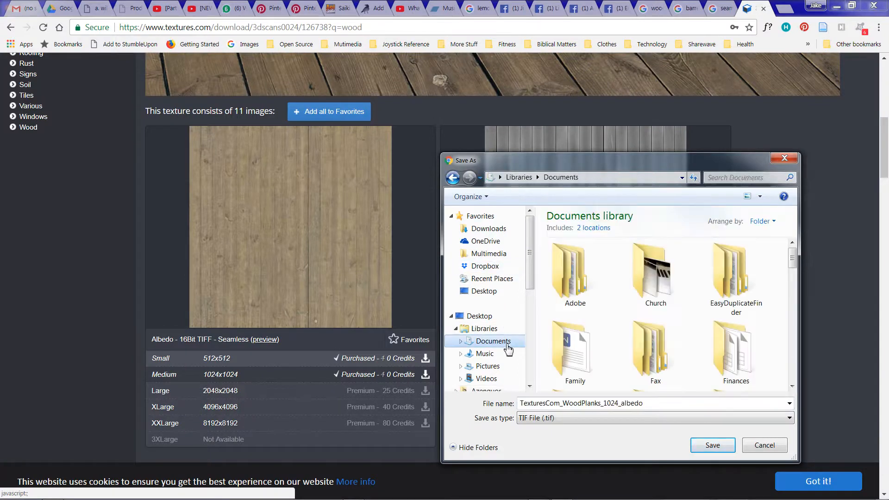
pyautogui.click(500, 230)
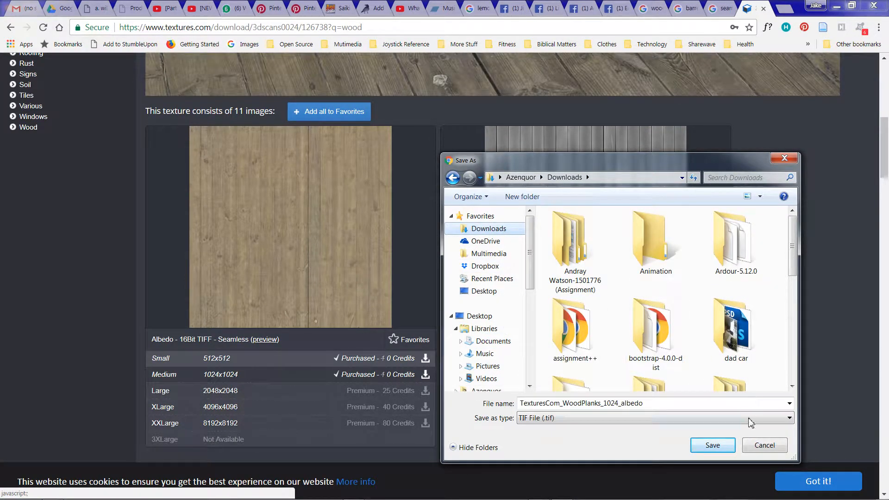
pyautogui.click(722, 443)
# Step: Switch to Blender and save the scene as barrel in the Models 2018 folder
pyautogui.hotkey('alt', 'Tab')
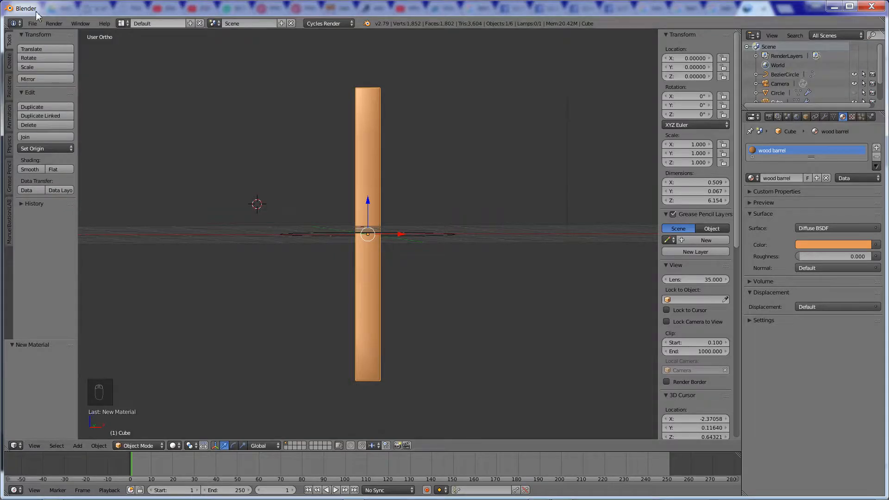
pyautogui.click(31, 24)
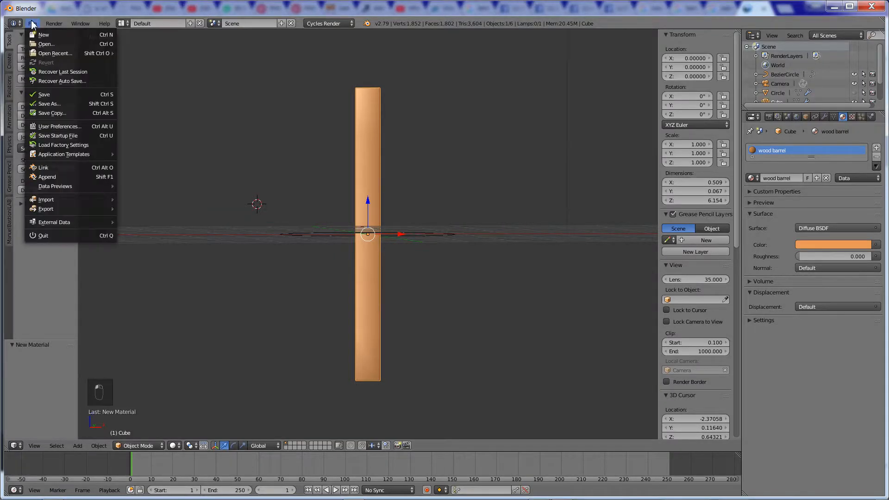
pyautogui.click(55, 103)
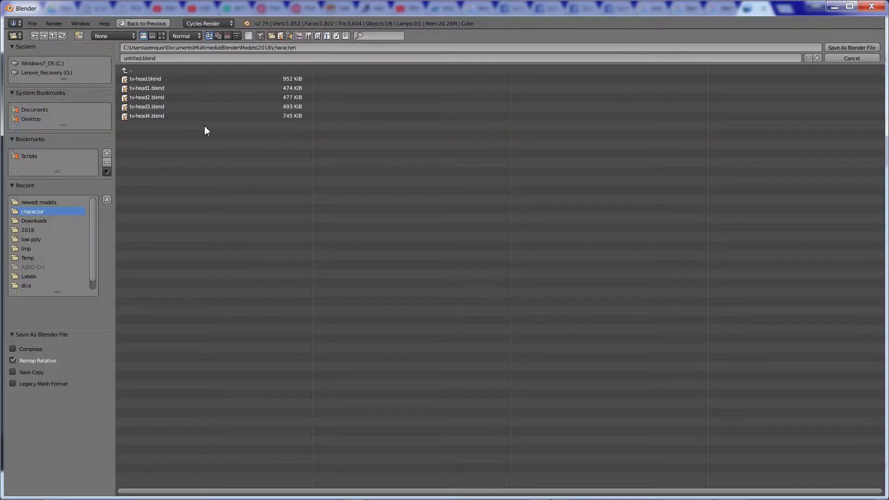
pyautogui.click(145, 69)
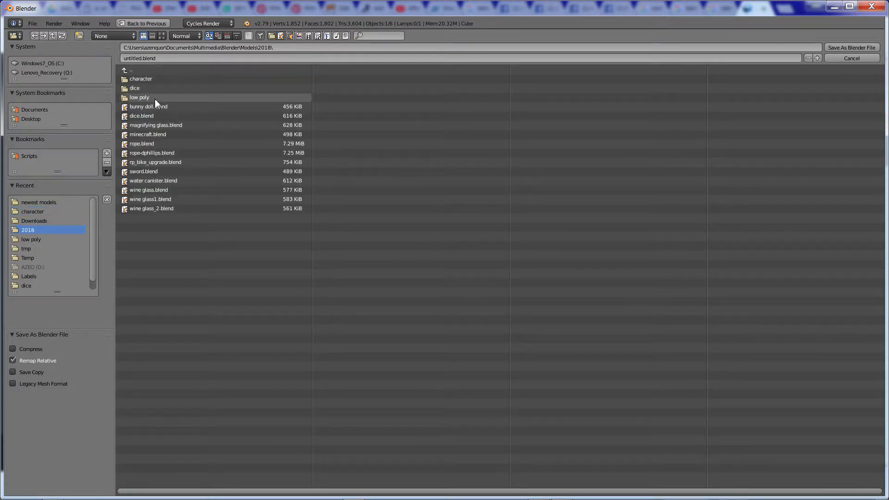
pyautogui.click(154, 99)
pyautogui.click(132, 70)
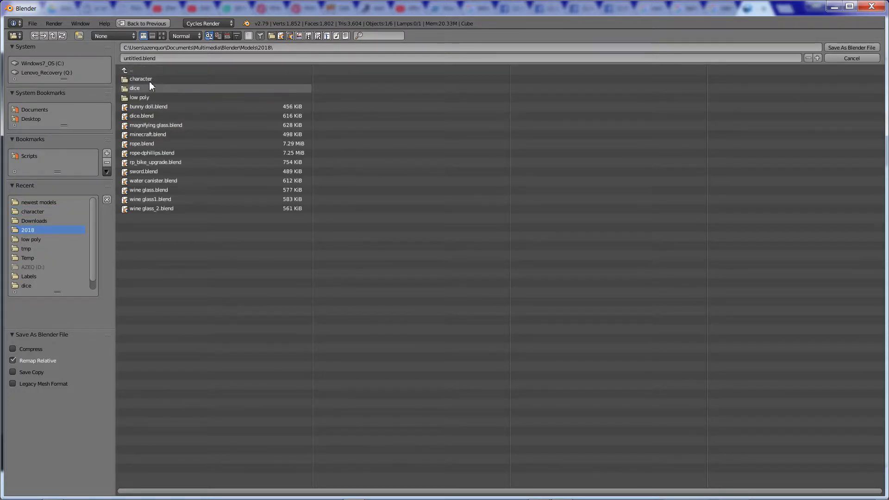
pyautogui.click(156, 58)
pyautogui.write('barrel')
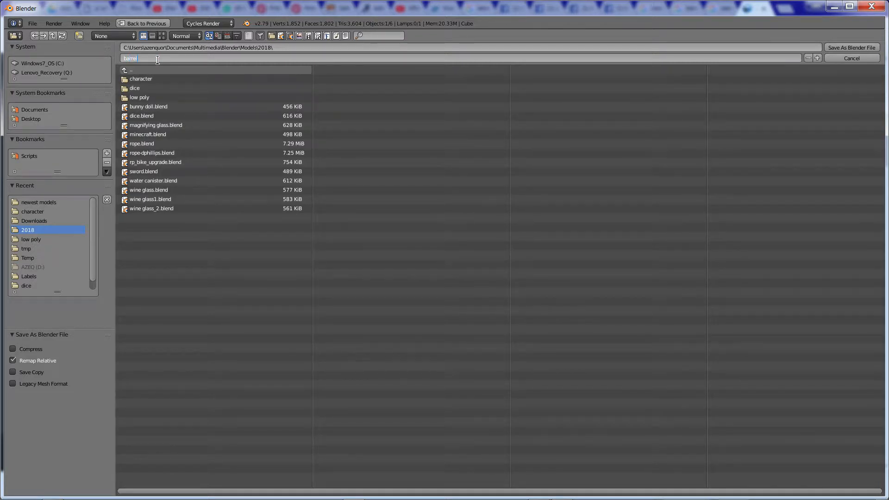
pyautogui.press('Return')
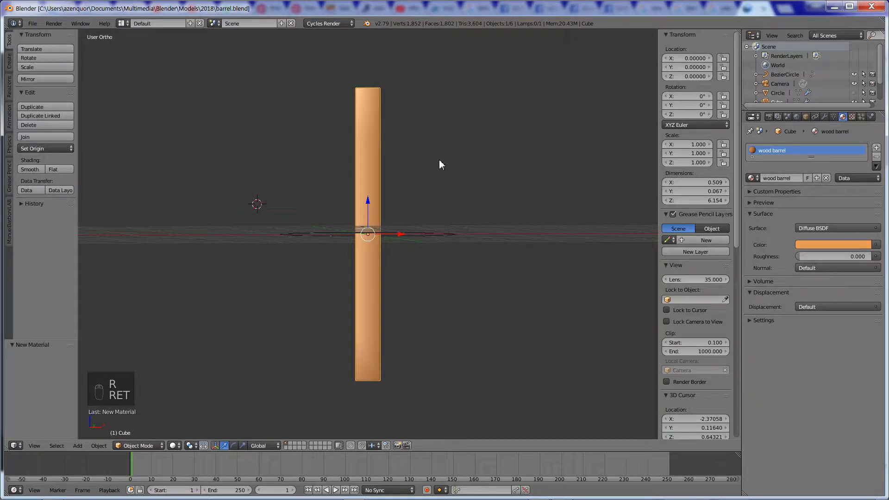
# Step: Switch to the browser and show the downloaded wood planks TIFF in its folder
pyautogui.hotkey('alt', 'Tab')
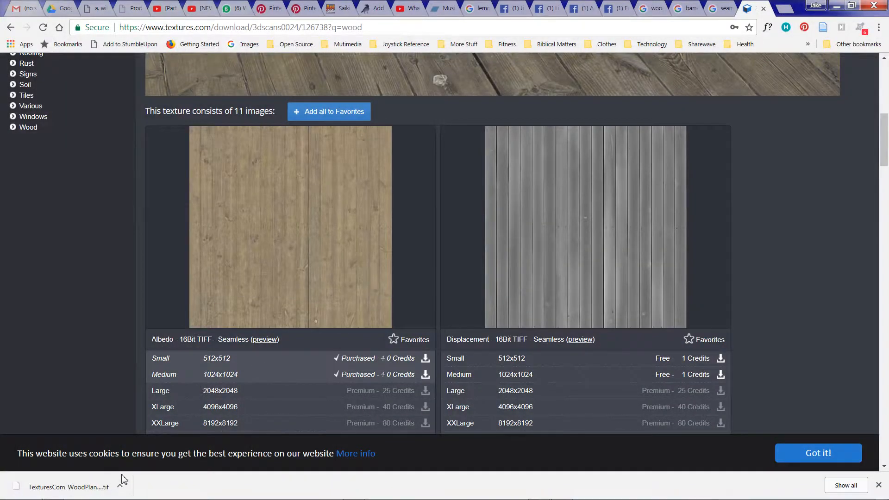
pyautogui.click(120, 486)
pyautogui.click(149, 447)
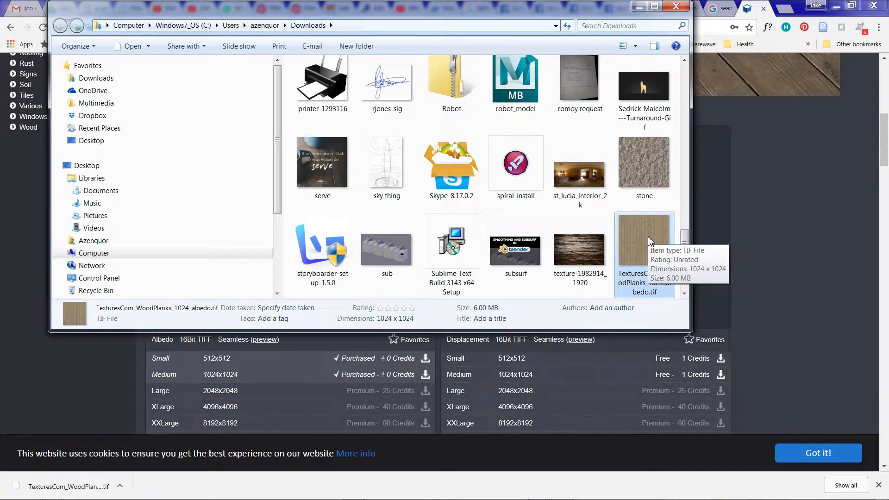
pyautogui.moveTo(648, 236); pyautogui.dragTo(661, 271)
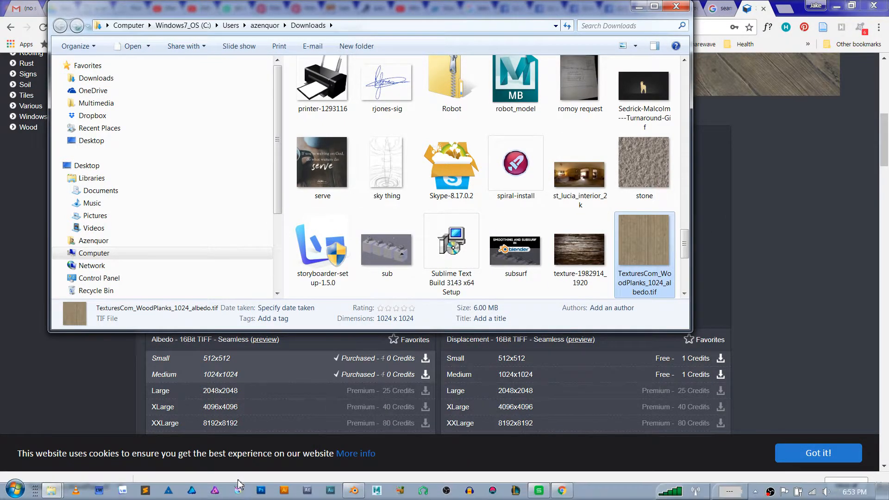
# Step: Launch Photoshop and try to open the downloaded TexturesCom_WoodPlanks TIFF in it
pyautogui.click(266, 493)
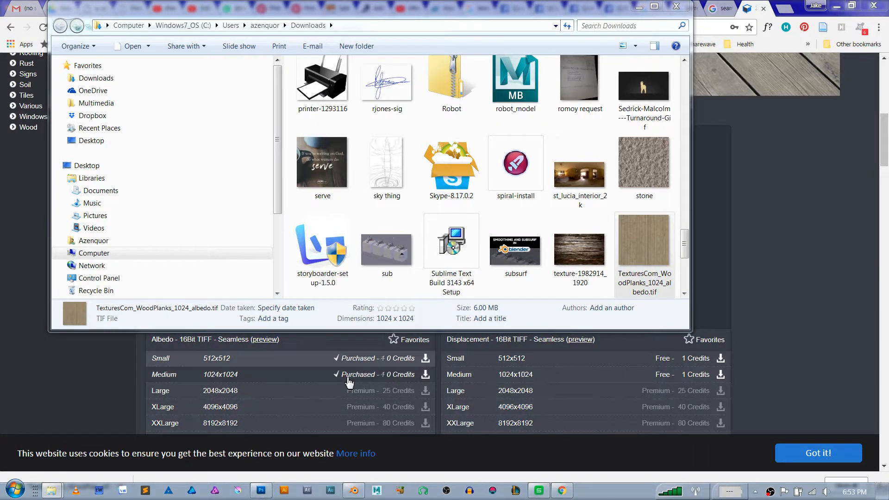
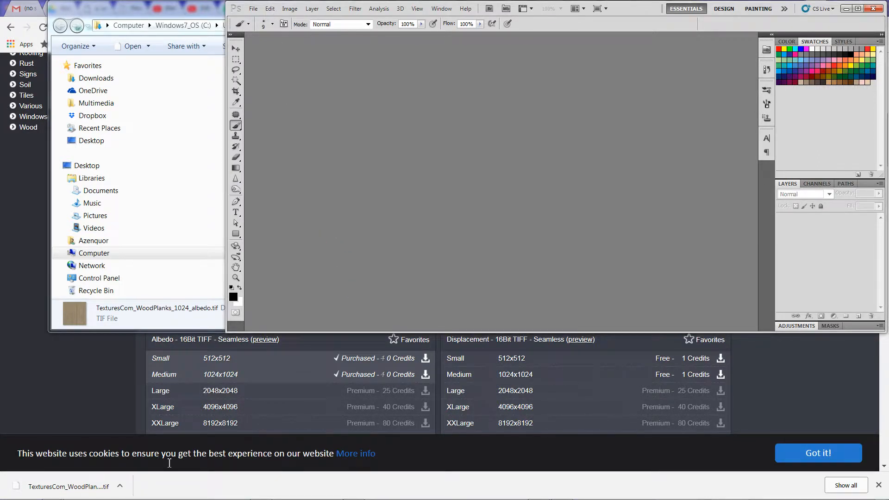
pyautogui.moveTo(109, 486); pyautogui.dragTo(377, 234)
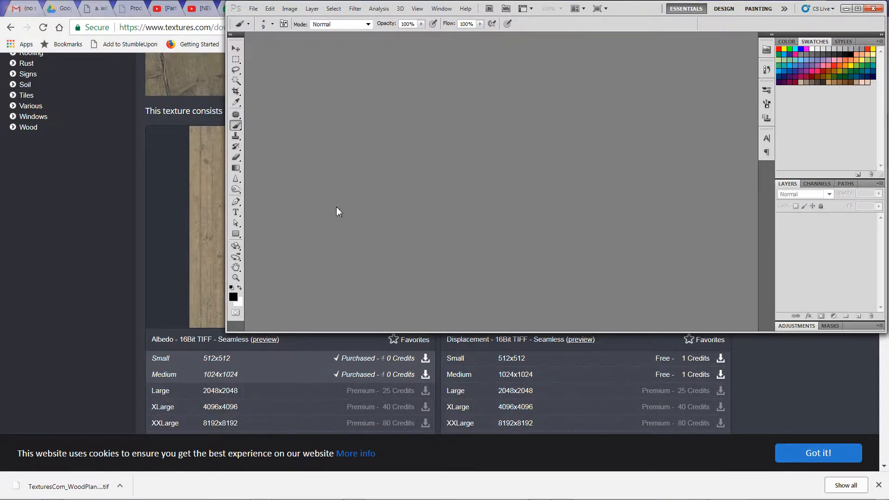
# Step: Switch back to the barrel scene in Blender
pyautogui.hotkey('alt', 'Tab')
pyautogui.hotkey('alt', 'Tab')
pyautogui.press('Tab')
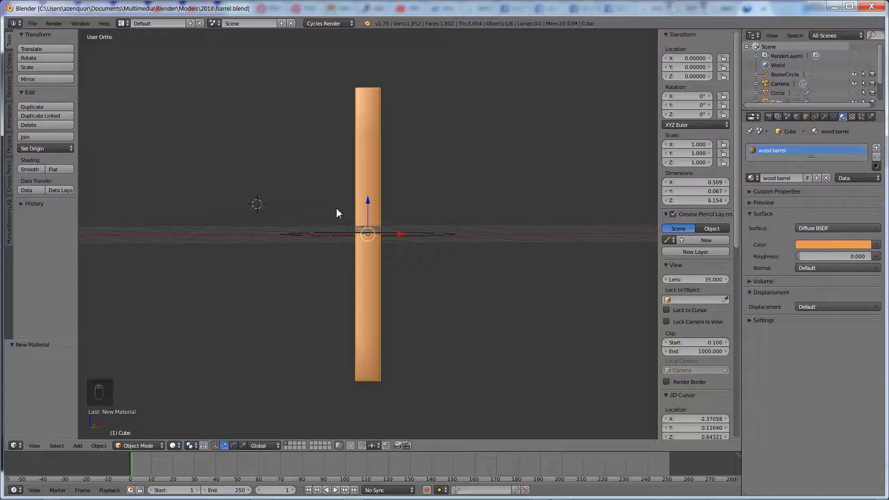
pyautogui.press('Tab')
pyautogui.press('Tab')
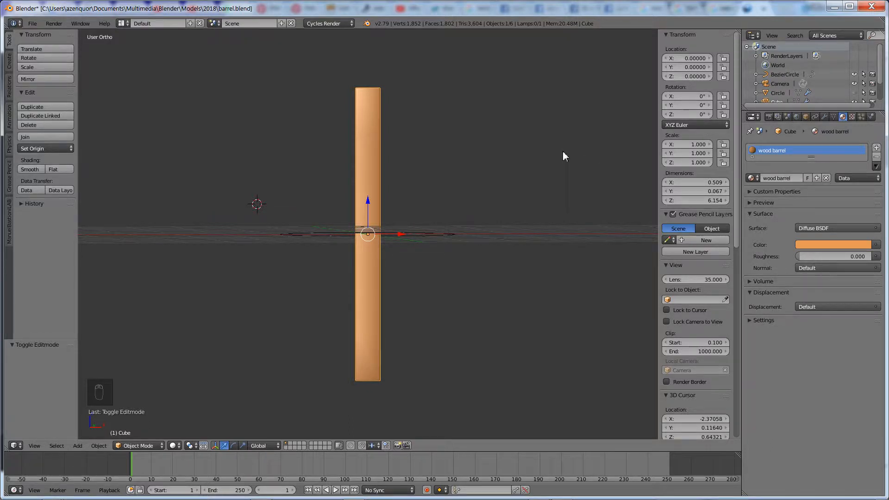
pyautogui.hotkey('alt', 'Tab')
pyautogui.hotkey('alt', 'Tab')
pyautogui.hotkey('alt', 'Tab')
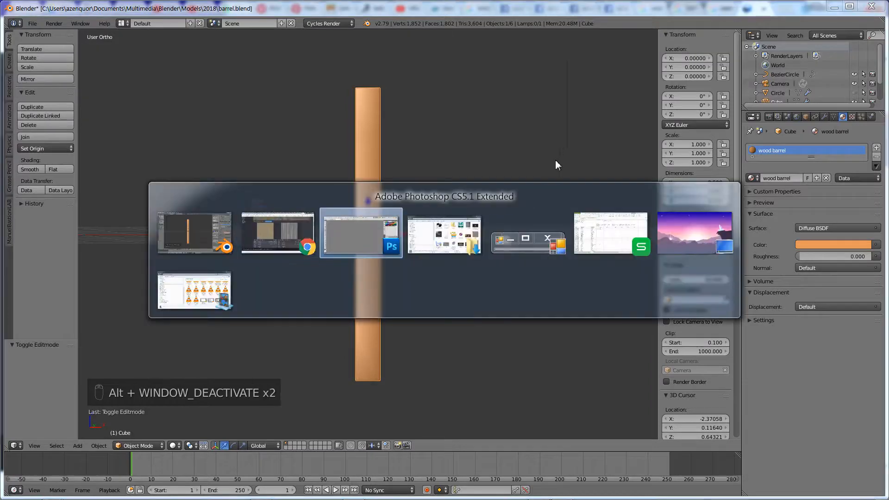
pyautogui.hotkey('alt', 'Tab')
pyautogui.hotkey('alt', 'Tab')
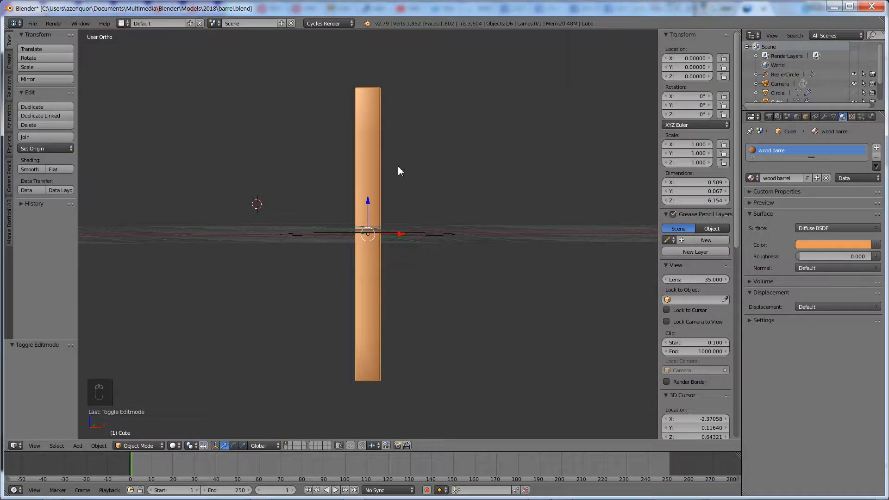
# Step: Expand the preview of the stave's wood barrel material and keep its surface settings open
pyautogui.moveTo(244, 140); pyautogui.dragTo(324, 178, button='middle')
pyautogui.press('Tab')
pyautogui.press('Tab')
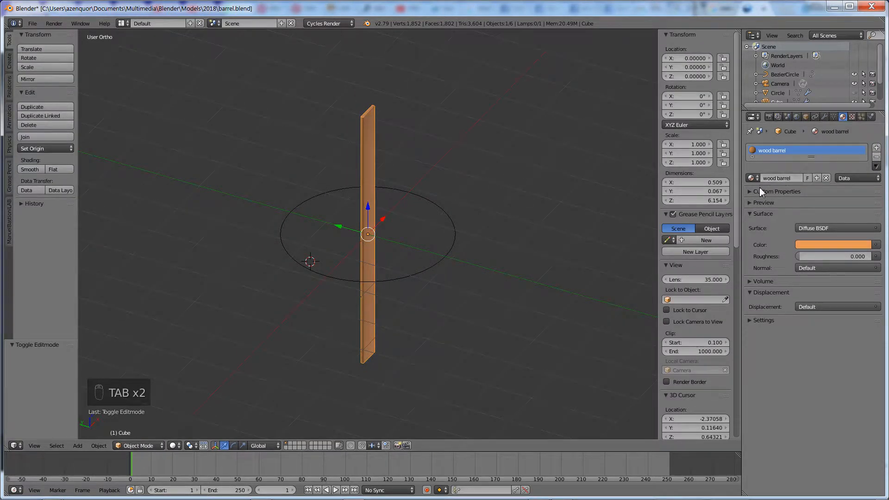
pyautogui.click(751, 214)
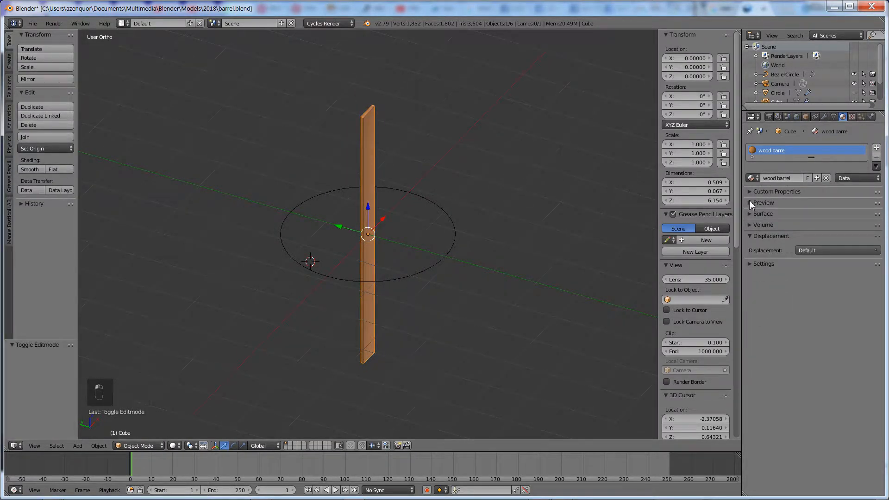
pyautogui.click(750, 202)
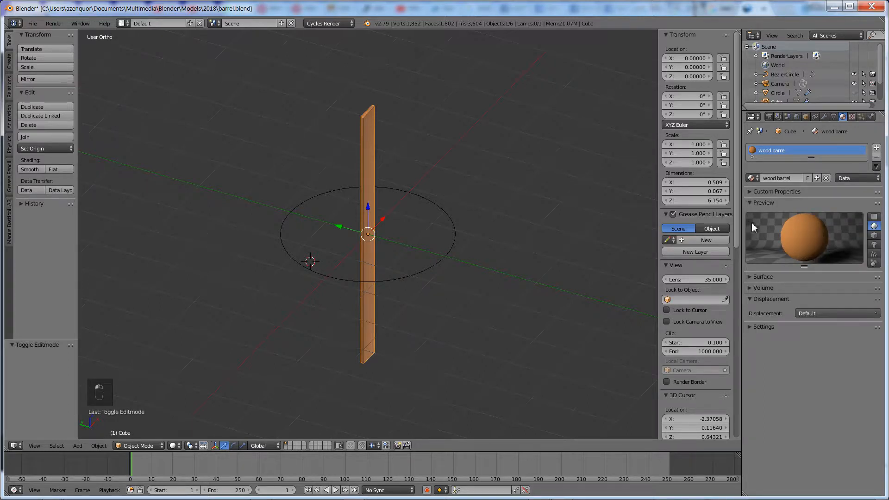
pyautogui.click(758, 277)
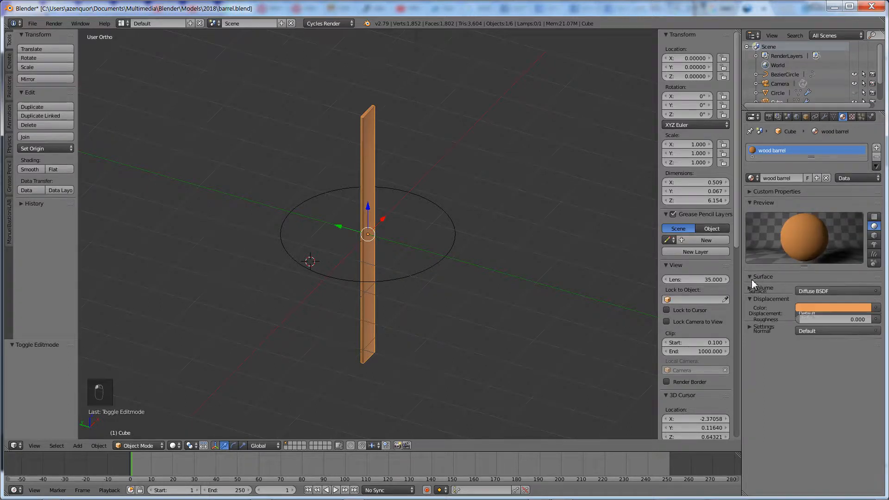
pyautogui.click(860, 291)
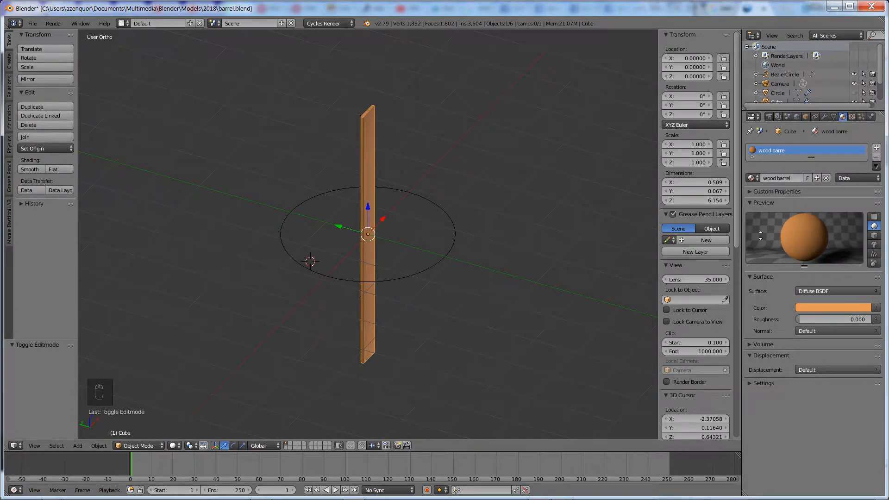
pyautogui.click(853, 116)
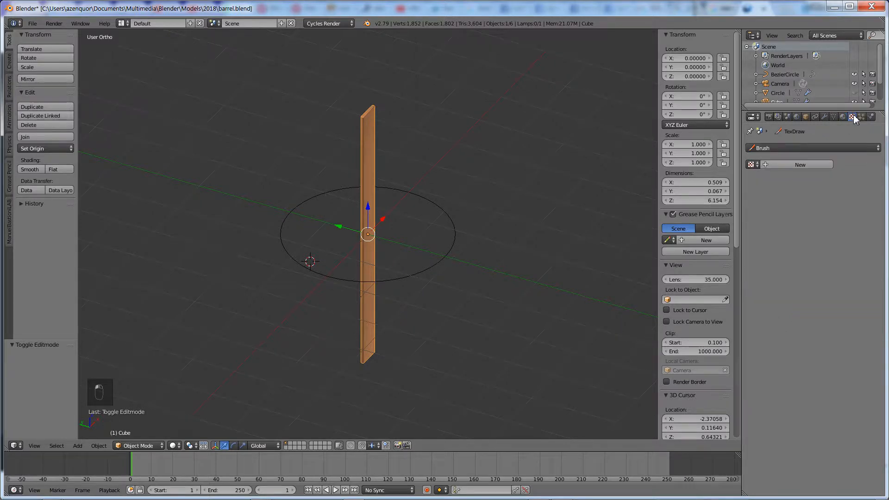
pyautogui.click(843, 116)
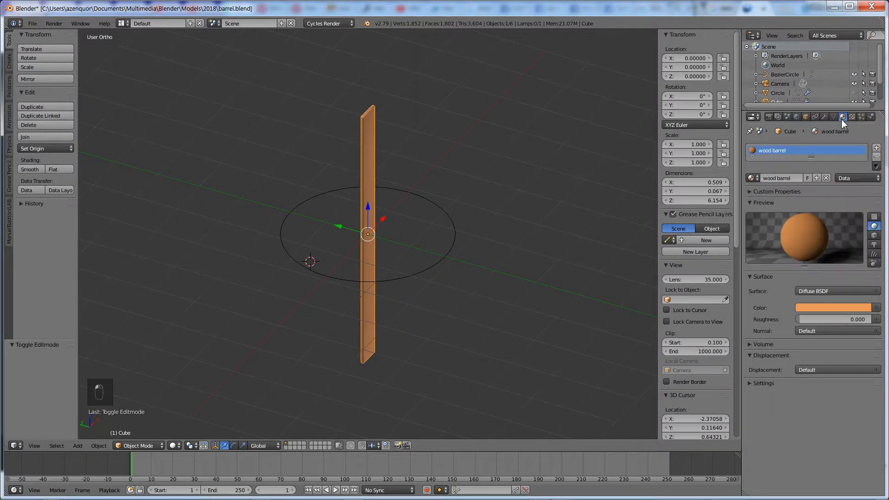
pyautogui.moveTo(418, 207)
pyautogui.mouseDown(button='middle')
pyautogui.moveTo(382, 192)
pyautogui.moveTo(416, 215)
pyautogui.mouseUp(button='middle')
# Step: Review the wood planks texture in Photoshop and on its textures.com page, and return to the barrel scene in Blender
pyautogui.hotkey('alt', 'Tab')
pyautogui.hotkey('alt', 'Tab')
pyautogui.hotkey('alt', 'Tab')
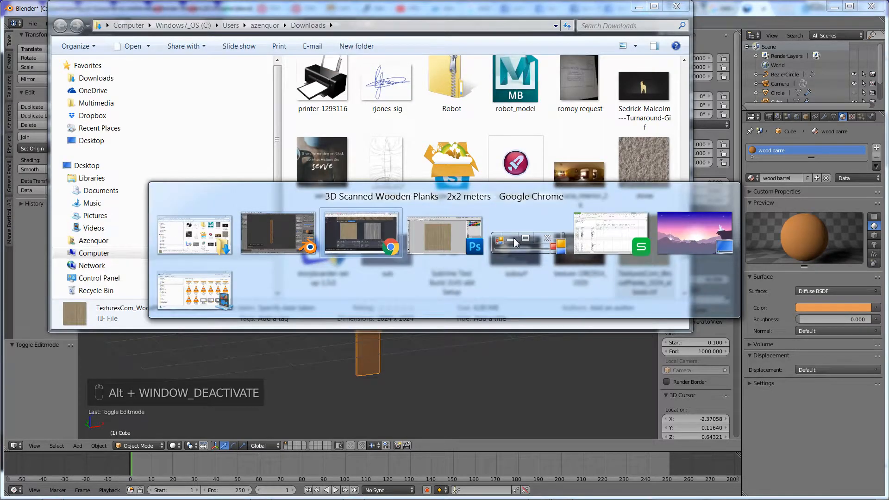
pyautogui.hotkey('alt', 'Tab')
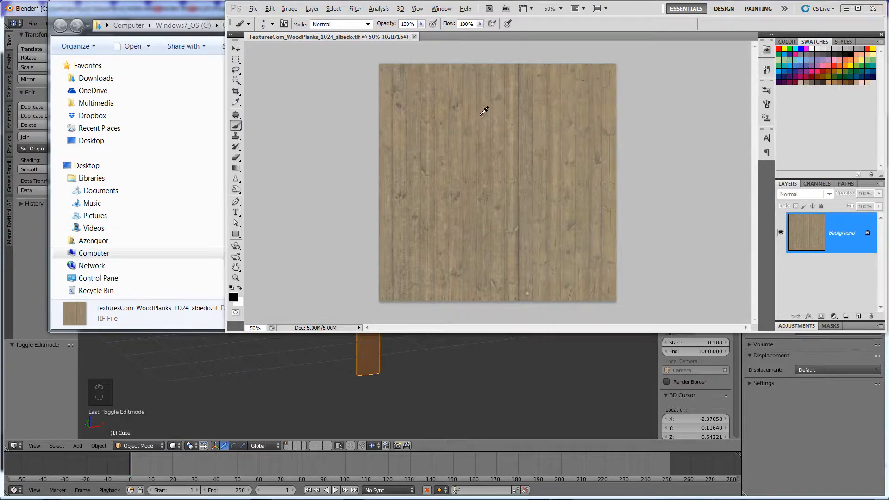
pyautogui.hotkey('alt', 'Tab')
pyautogui.hotkey('alt', 'Tab')
pyautogui.hotkey('alt', 'Tab')
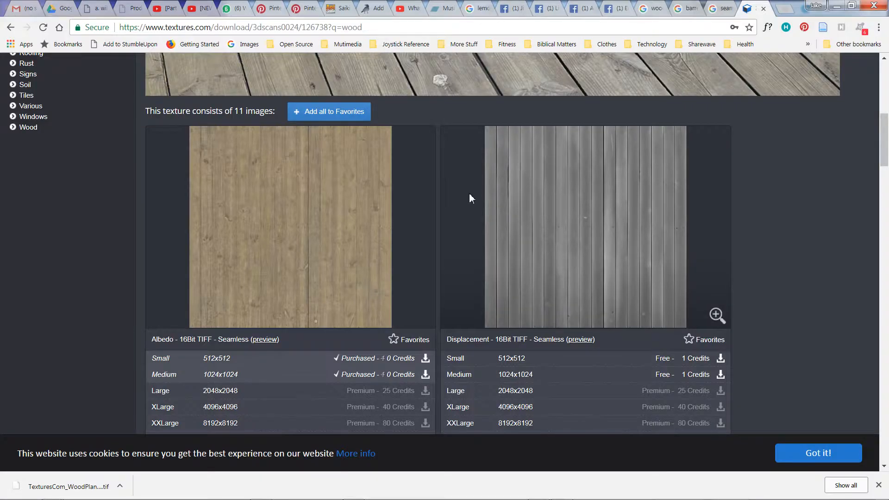
pyautogui.hotkey('alt', 'Tab')
pyautogui.hotkey('alt', 'Tab')
pyautogui.hotkey('alt', 'Tab')
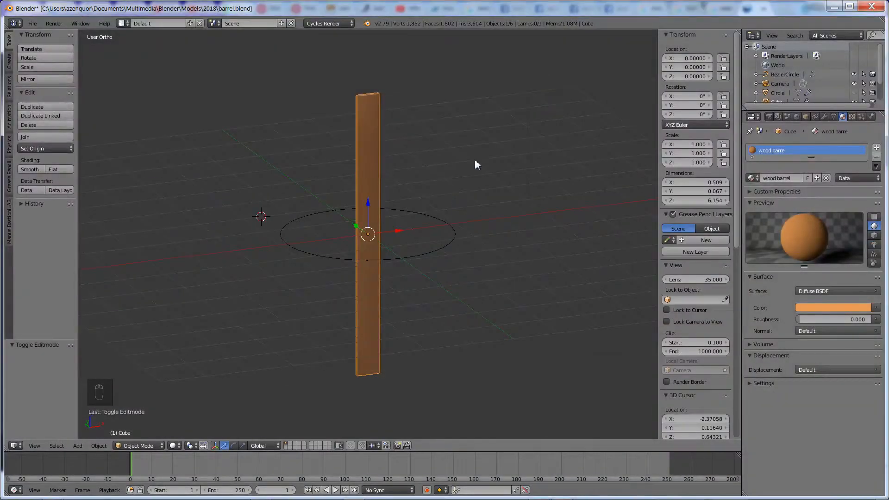
# Step: Give the material's color an Image Texture using TexturesCom_WoodPlanks_1024_albedo.tif from the Downloads folder, and check the stave in rendered shading
pyautogui.click(875, 308)
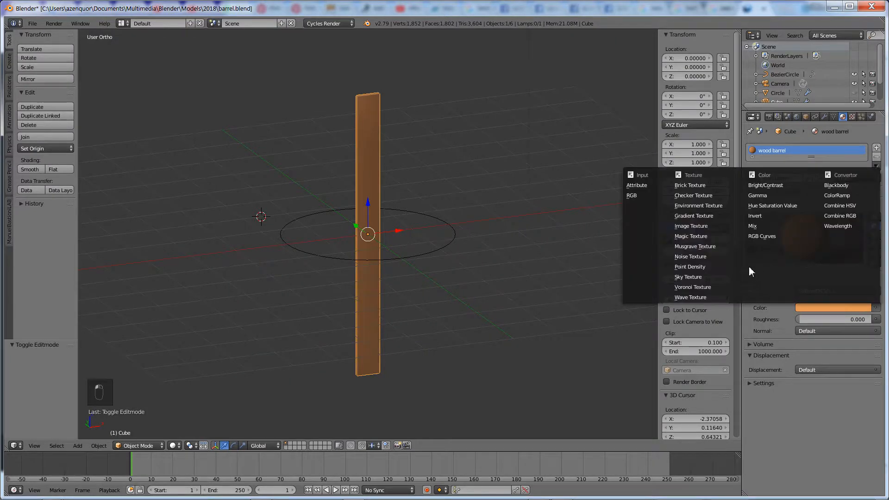
pyautogui.click(692, 225)
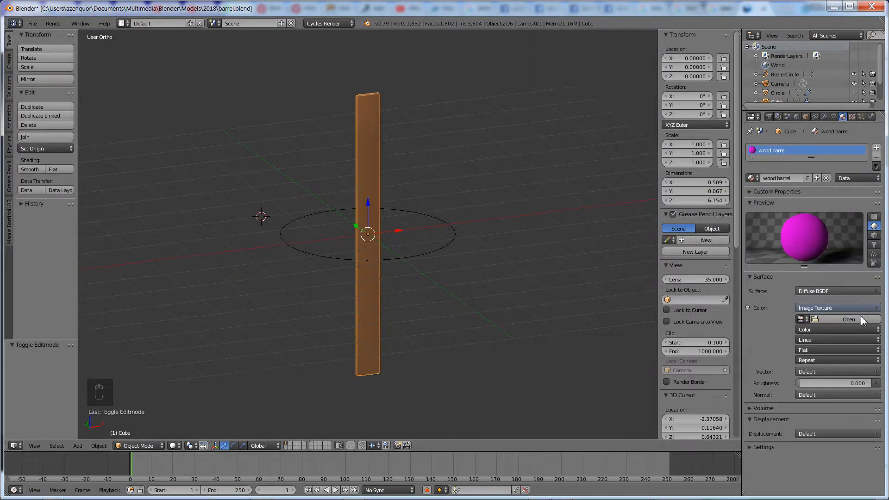
pyautogui.click(852, 319)
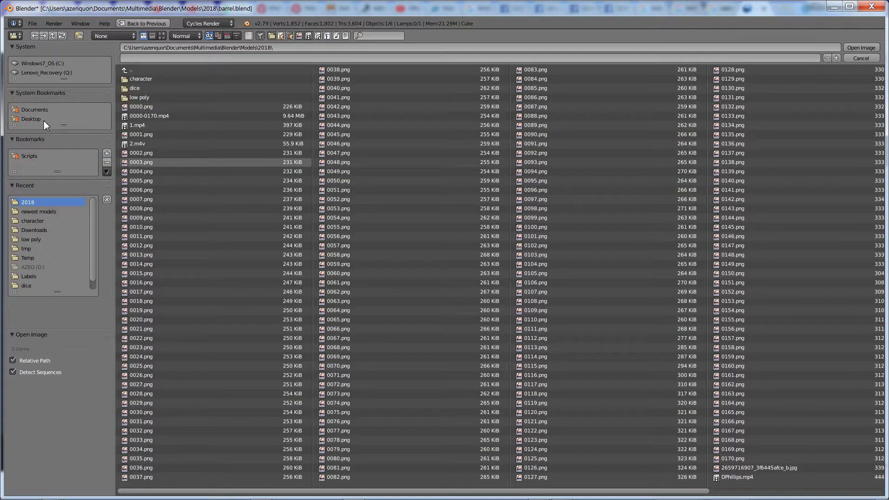
pyautogui.click(45, 228)
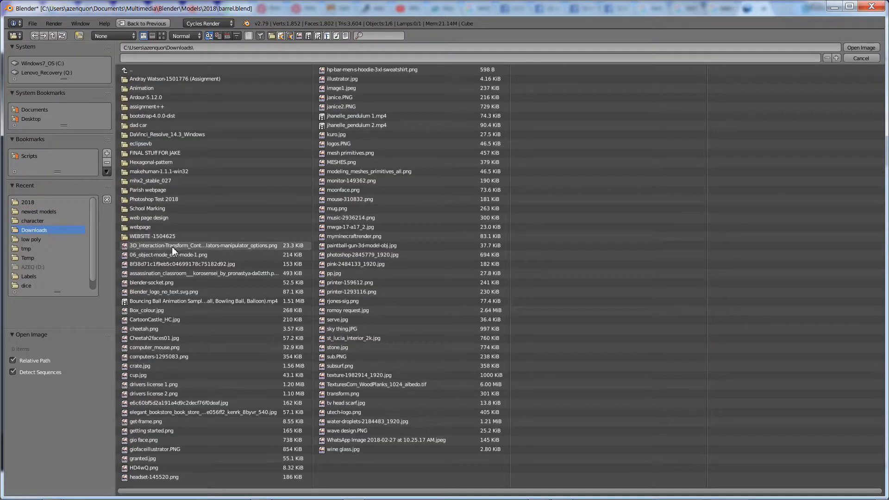
pyautogui.click(162, 36)
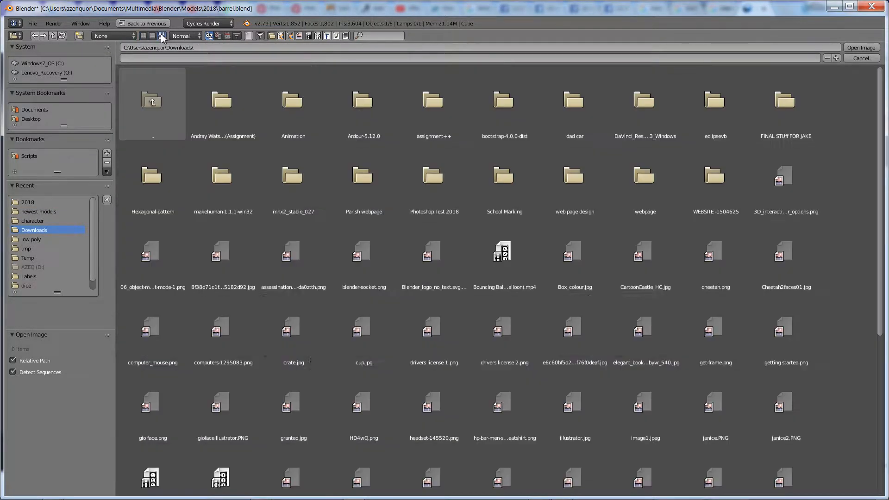
pyautogui.scroll(-2, 592, 232)
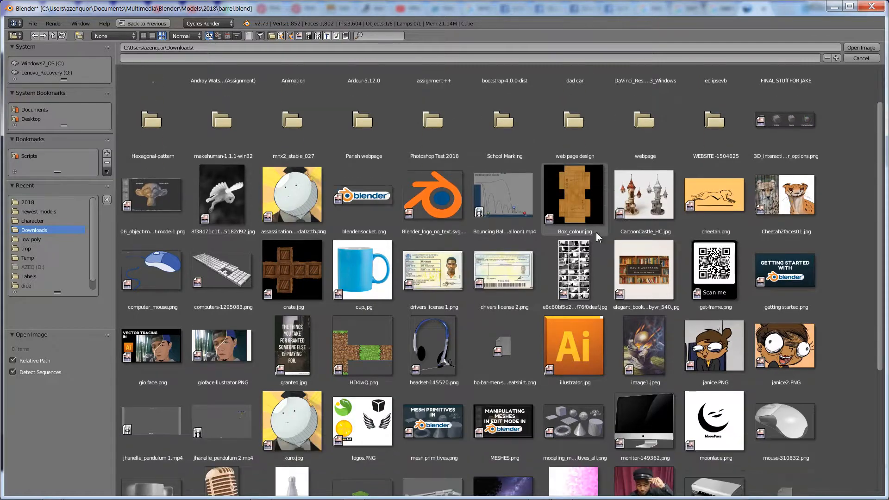
pyautogui.scroll(-3, 400, 296)
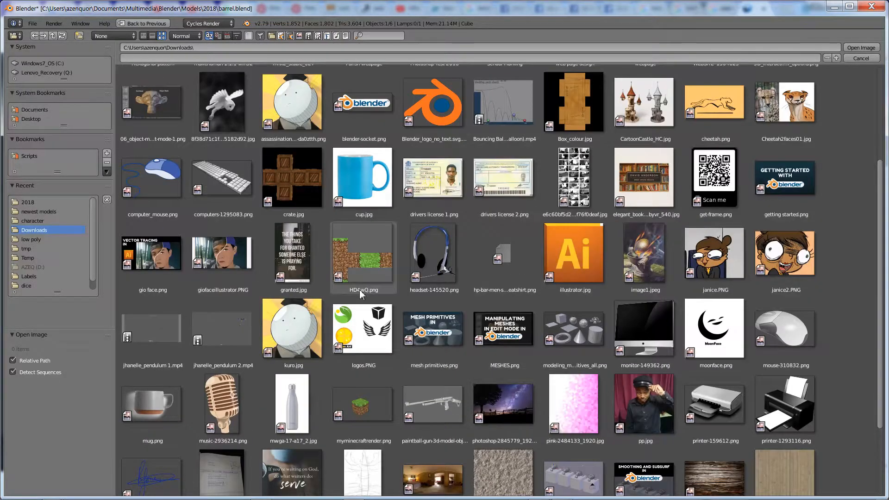
pyautogui.scroll(-3, 359, 290)
pyautogui.click(780, 386)
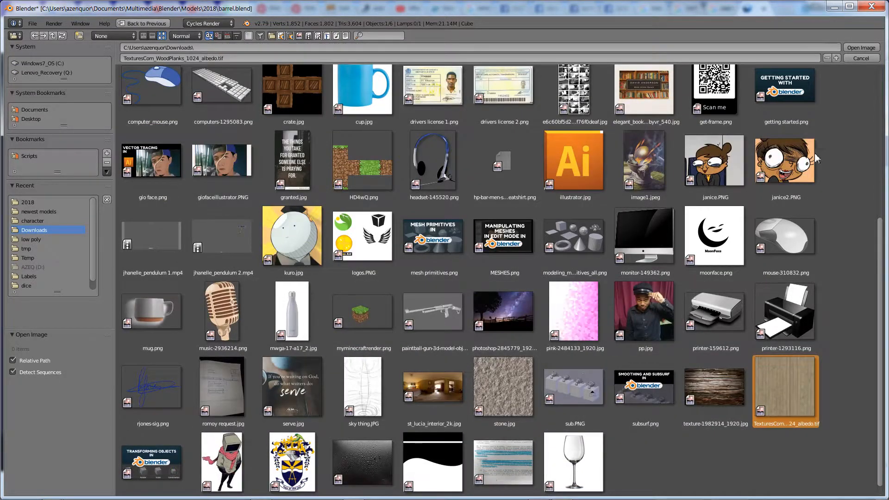
pyautogui.click(849, 48)
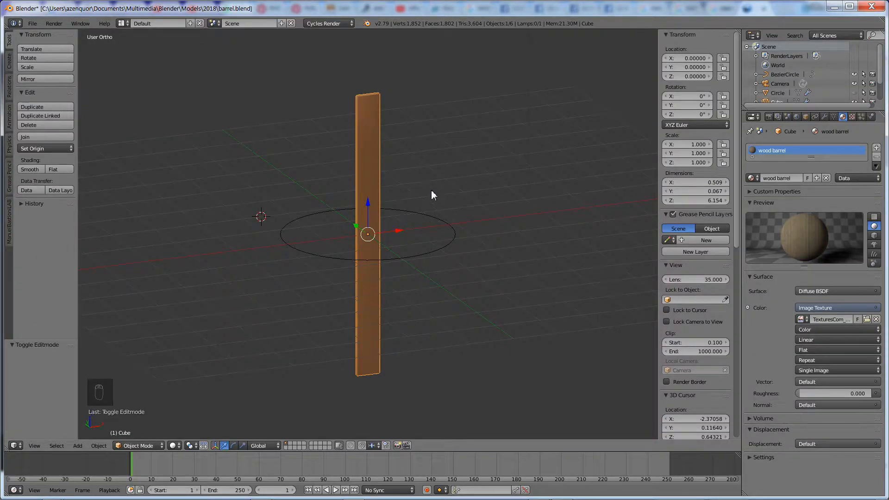
pyautogui.hotkey('shift', 'z')
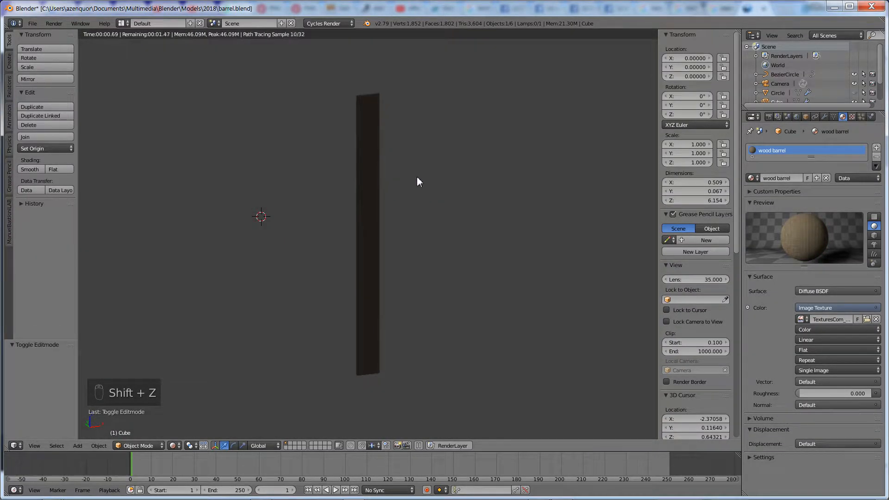
pyautogui.hotkey('shift', 'z')
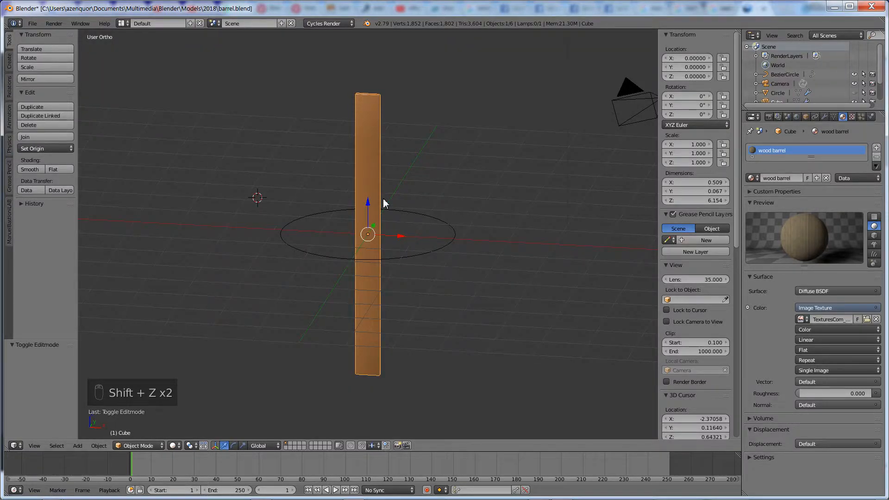
# Step: Select the stave's entire mesh in Edit Mode and unwrap it with the standard Unwrap method
pyautogui.press('u')
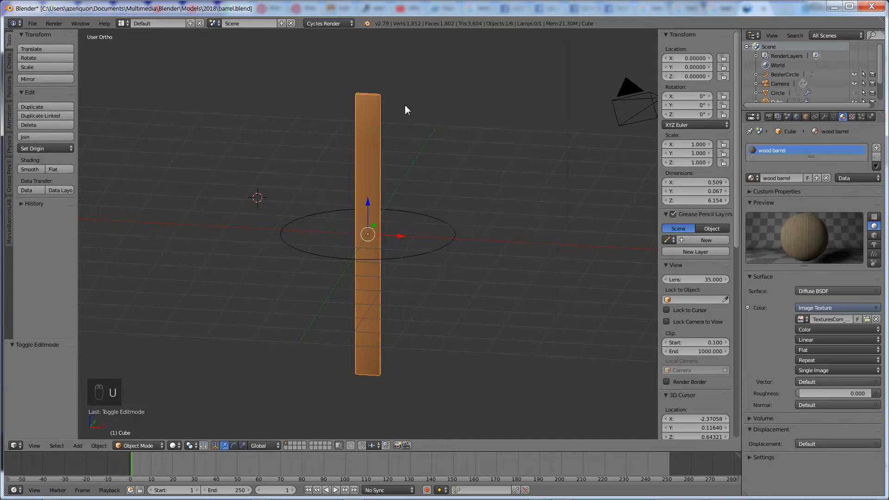
pyautogui.press('Tab')
pyautogui.press('a')
pyautogui.press('a')
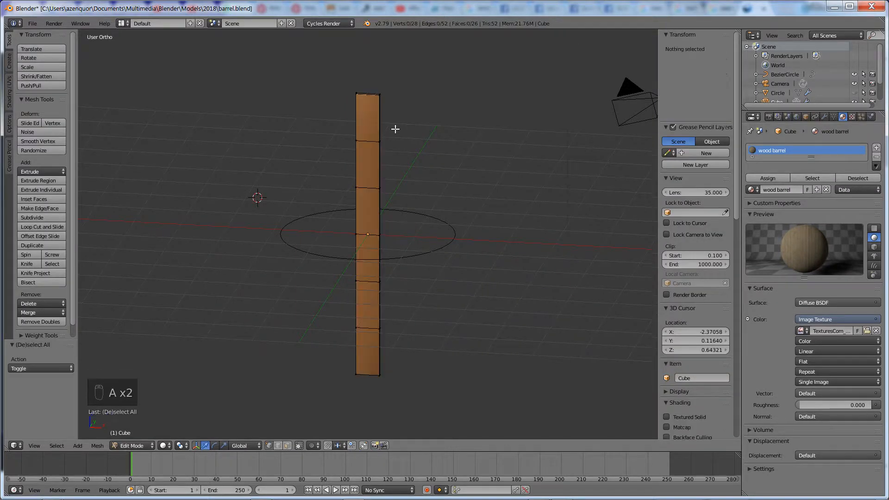
pyautogui.press('a')
pyautogui.press('u')
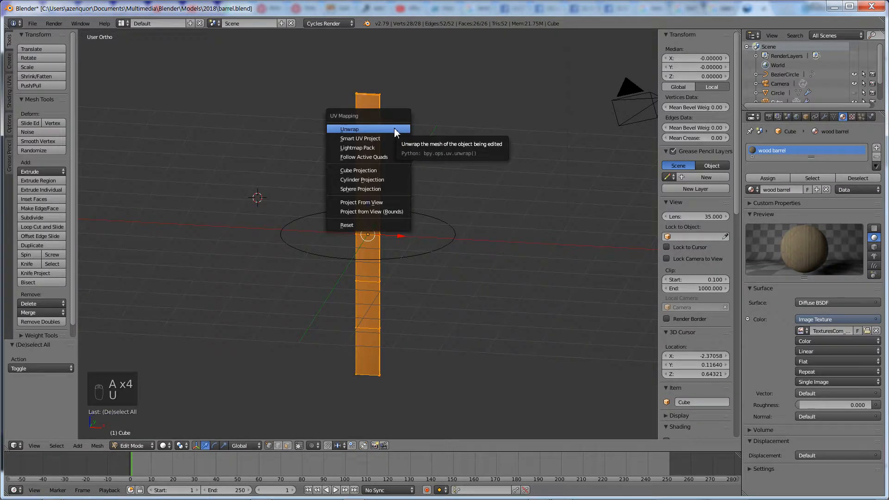
pyautogui.click(396, 131)
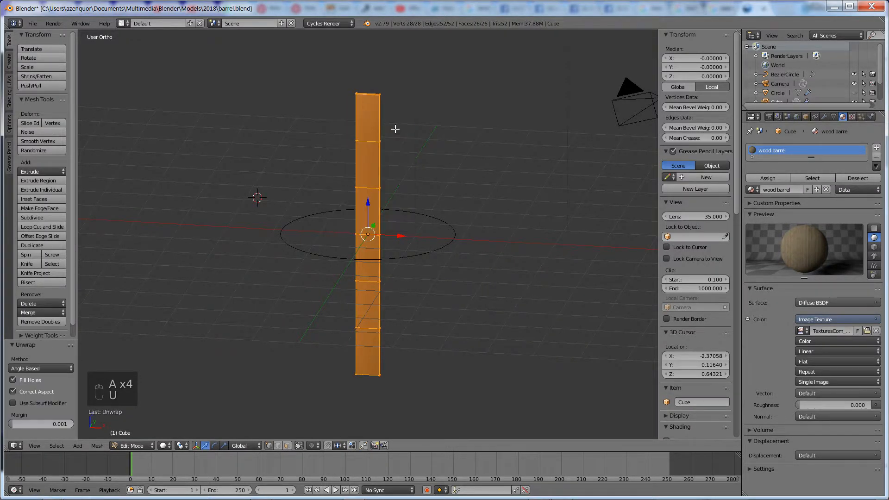
# Step: Show the stave with textured viewport shading and inspect the wood texture on it in Object Mode
pyautogui.click(163, 446)
pyautogui.click(193, 403)
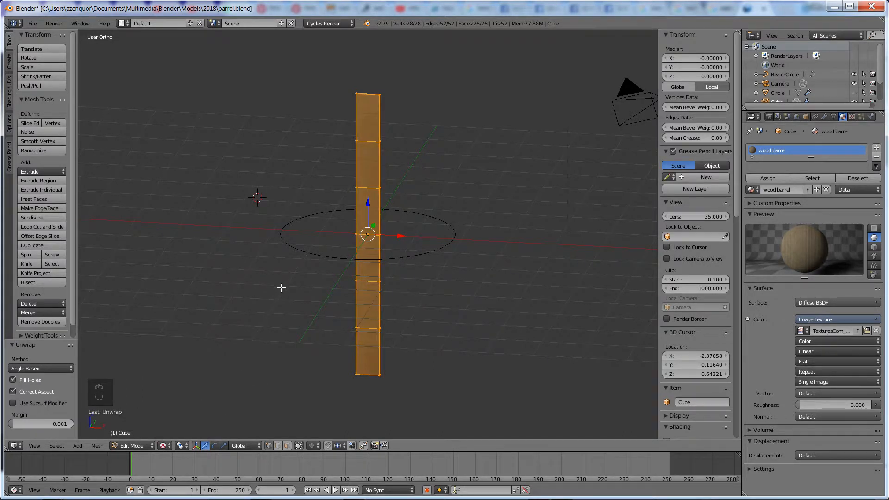
pyautogui.moveTo(281, 290)
pyautogui.mouseDown(button='middle')
pyautogui.moveTo(321, 262)
pyautogui.moveTo(351, 164)
pyautogui.mouseUp(button='middle')
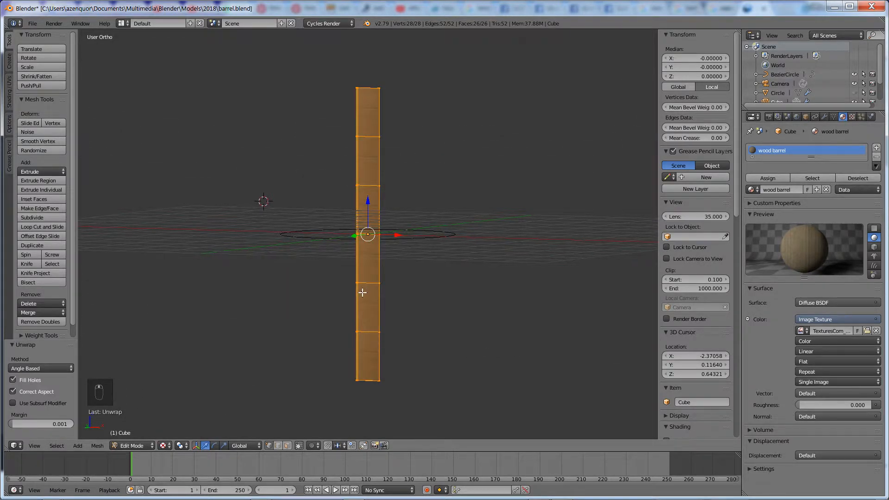
pyautogui.moveTo(362, 292); pyautogui.dragTo(348, 296, button='middle')
pyautogui.press('Tab')
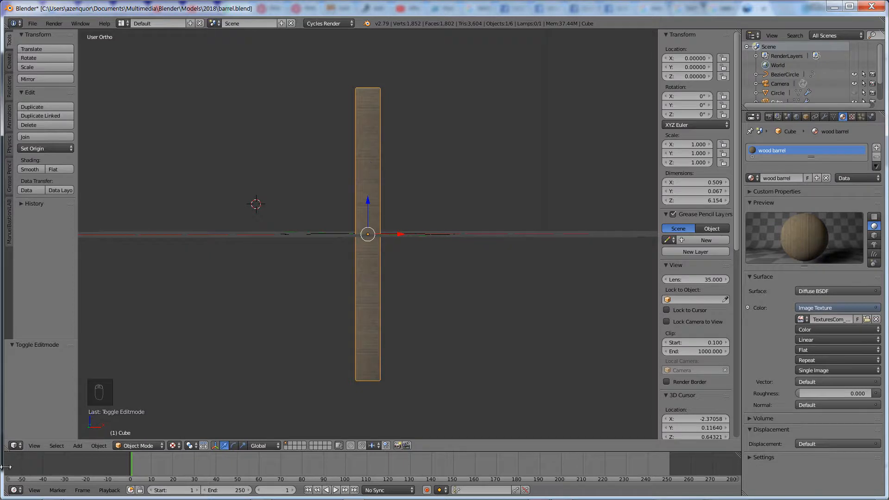
# Step: Switch to the UV Editing layout and show TexturesCom_WoodPlanks_1024_albedo.tif in the image editor
pyautogui.click(123, 24)
pyautogui.click(140, 99)
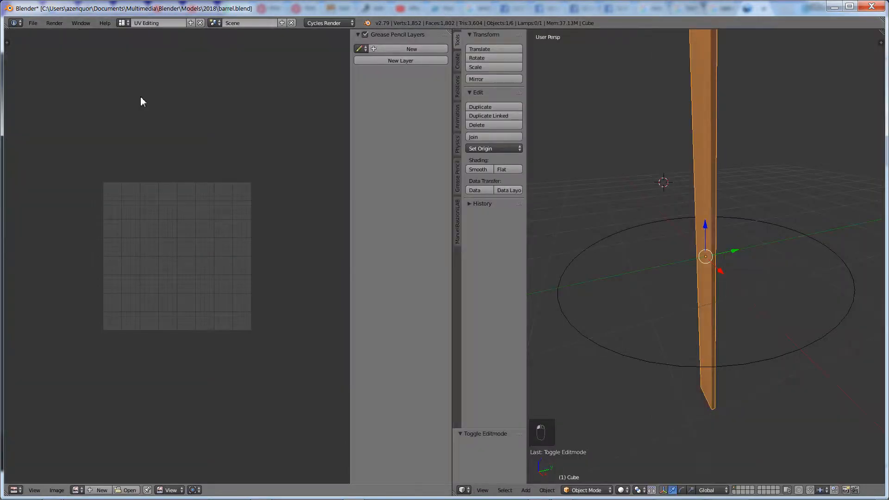
pyautogui.click(76, 490)
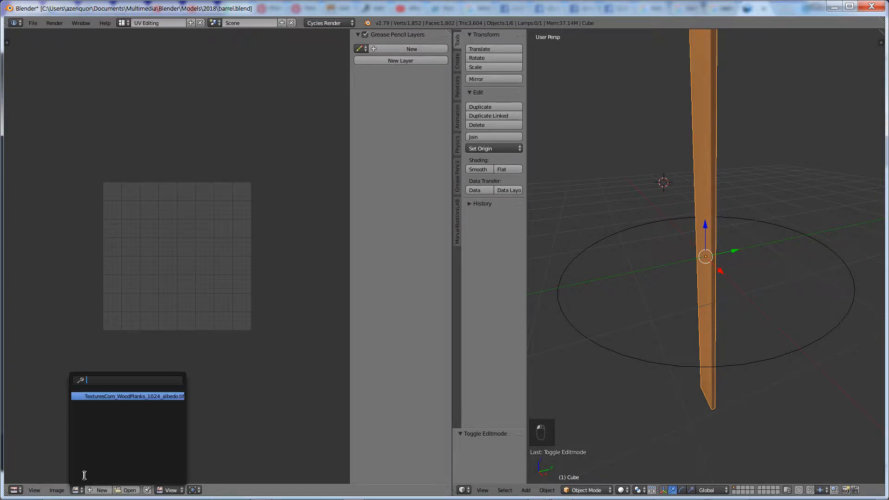
pyautogui.click(108, 396)
# Step: Remap the whole stave's UVs in Edit Mode, trying Unwrap and applying Smart UV Project with an angle limit of 66.00 and island margin of 0.00
pyautogui.scroll(-5, 248, 251)
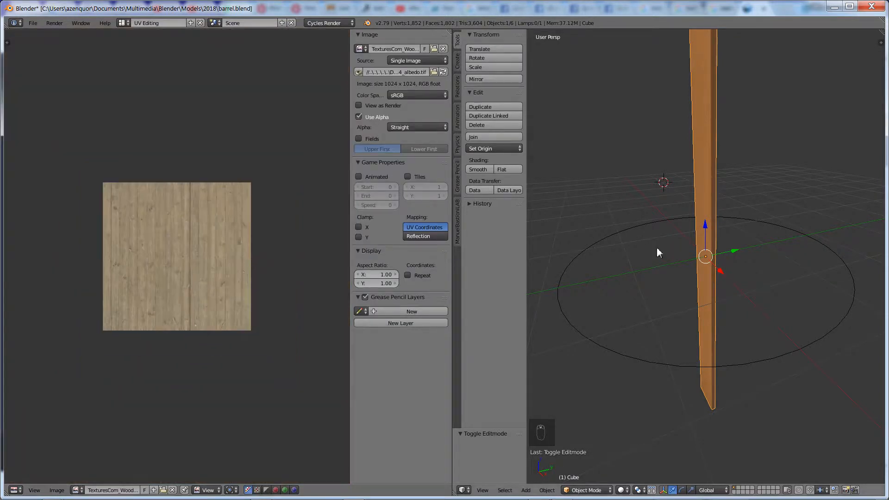
pyautogui.scroll(-3, 793, 212)
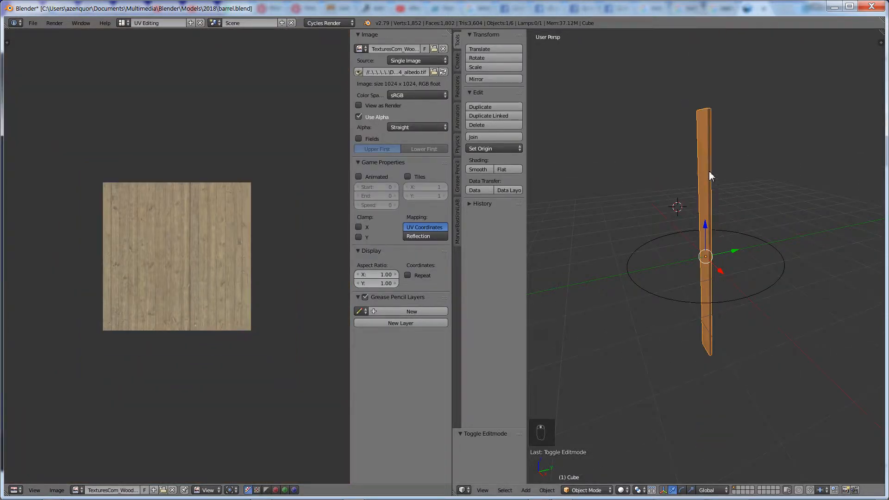
pyautogui.press('Tab')
pyautogui.press('u')
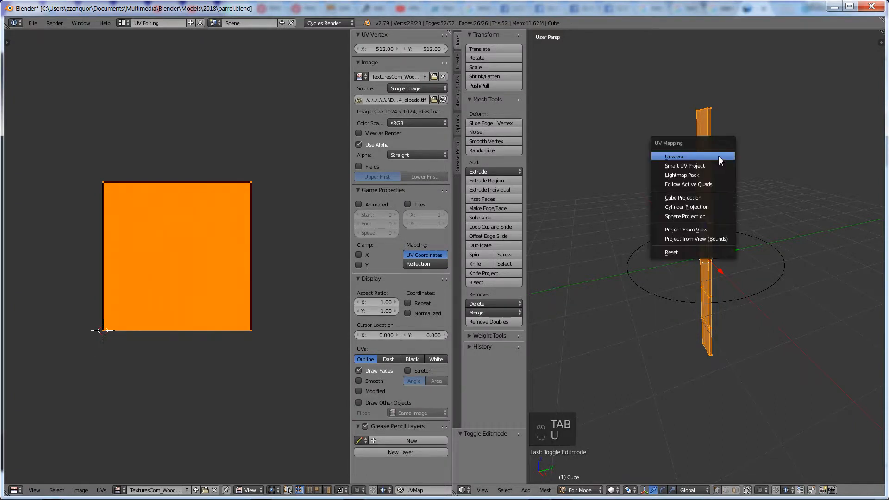
pyautogui.click(715, 157)
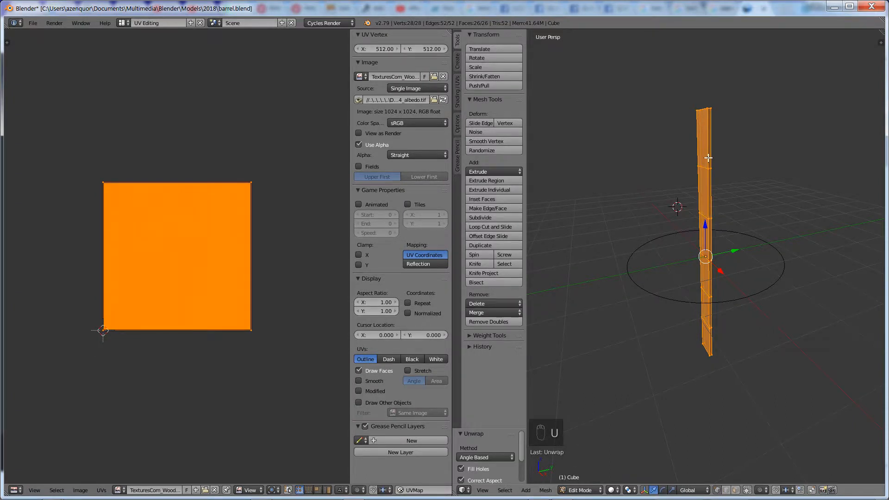
pyautogui.press('u')
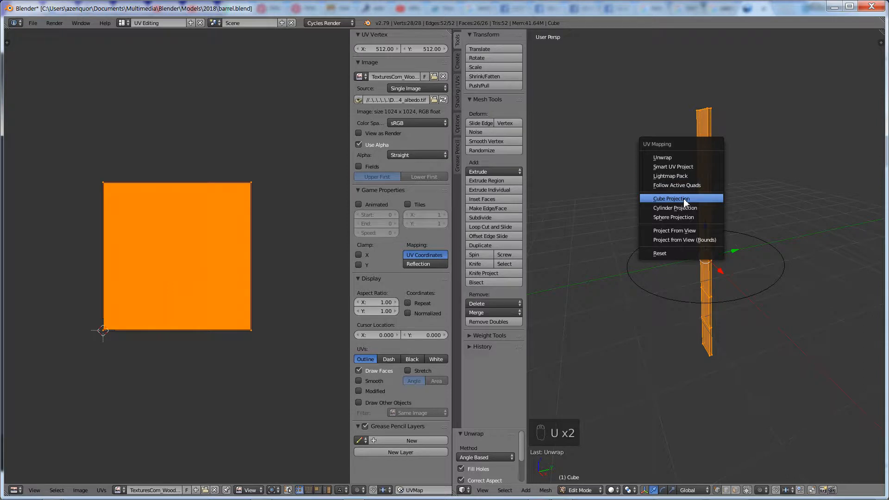
pyautogui.click(687, 168)
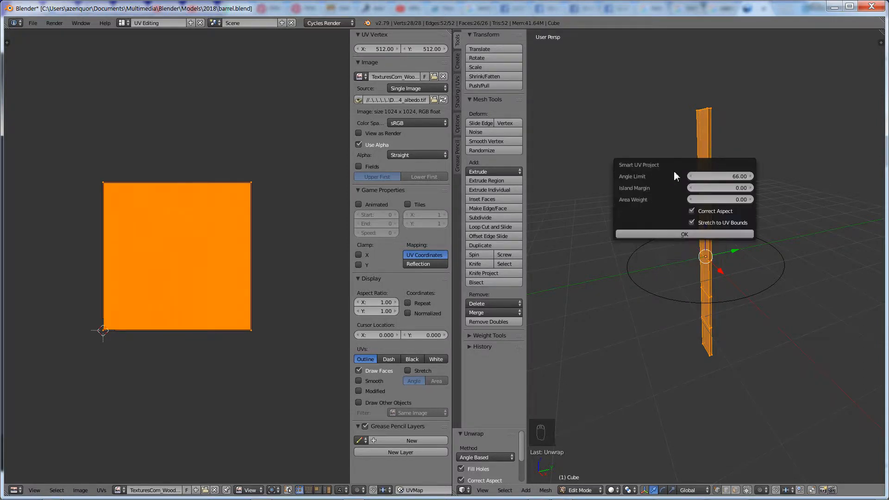
pyautogui.click(679, 232)
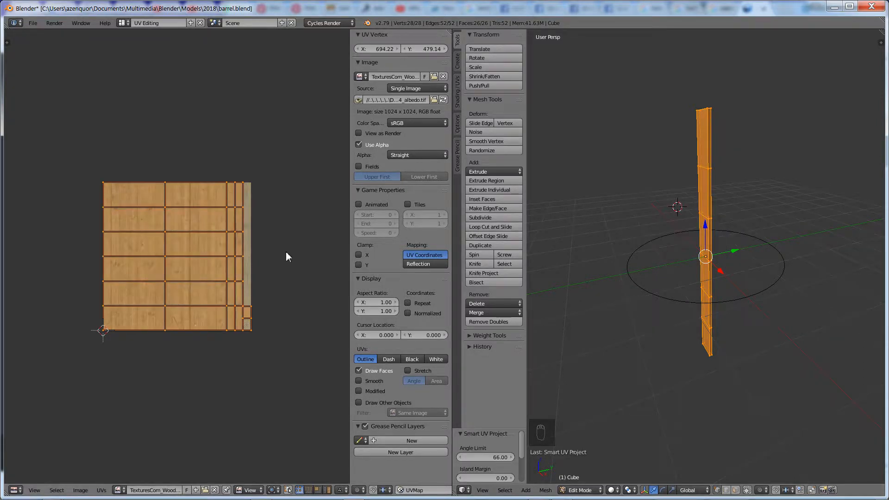
# Step: Set the mesh selection mode to faces with the stave's broad side in view
pyautogui.moveTo(779, 195); pyautogui.dragTo(734, 154, button='middle')
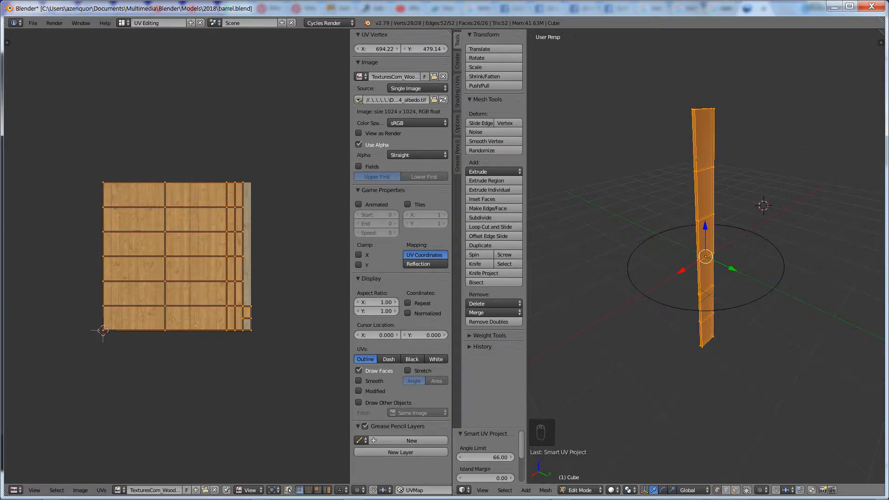
pyautogui.hotkey('ctrl', 'Tab')
pyautogui.click(685, 173)
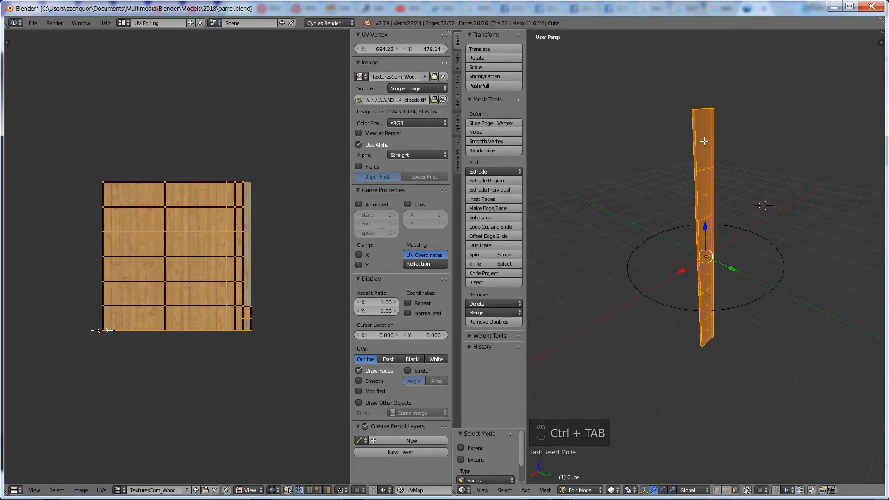
# Step: Select the faces along the stave's broad side one after another to examine where each lies on the UV map
pyautogui.rightClick(703, 141)
pyautogui.rightClick(703, 192)
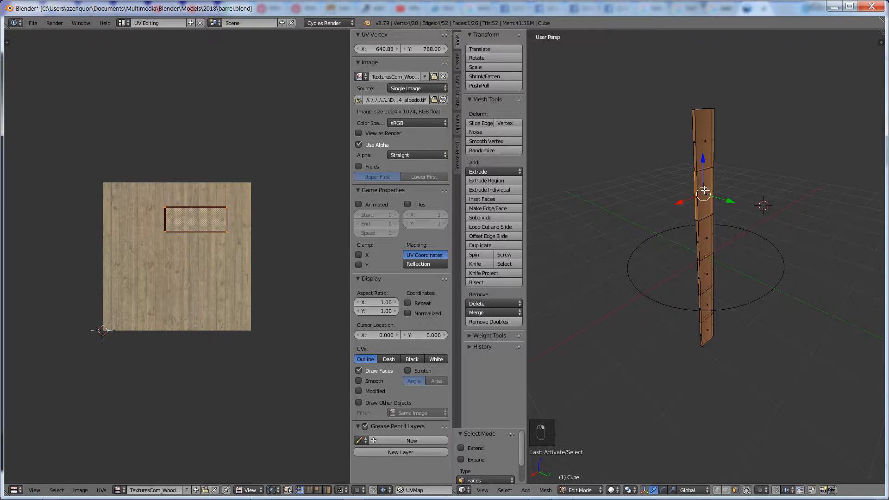
pyautogui.rightClick(709, 244)
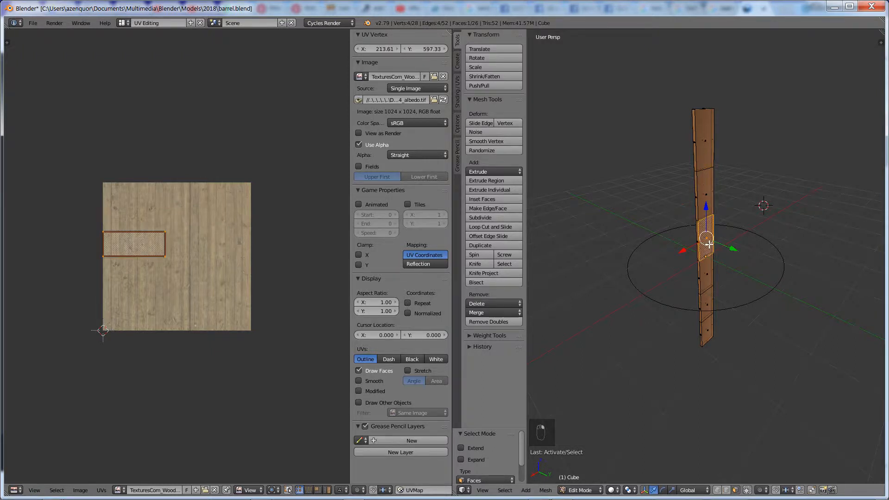
pyautogui.rightClick(709, 273)
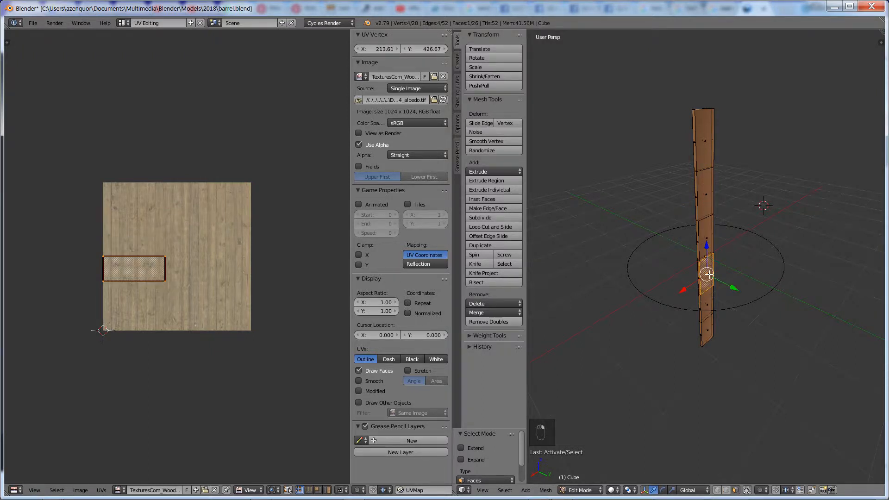
pyautogui.rightClick(708, 305)
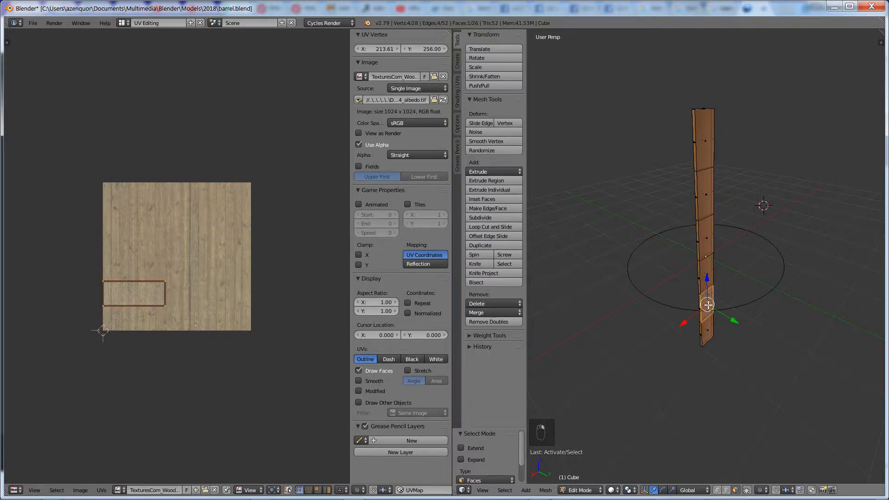
pyautogui.rightClick(707, 326)
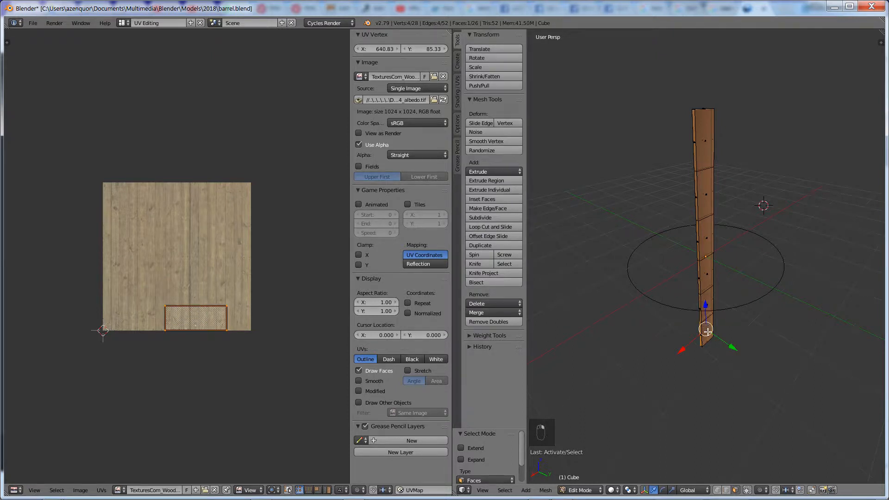
pyautogui.rightClick(708, 331)
# Step: Select the whole stave and all its UVs, and rotate the UV layout by 90 degrees
pyautogui.press('a')
pyautogui.press('a')
pyautogui.press('a')
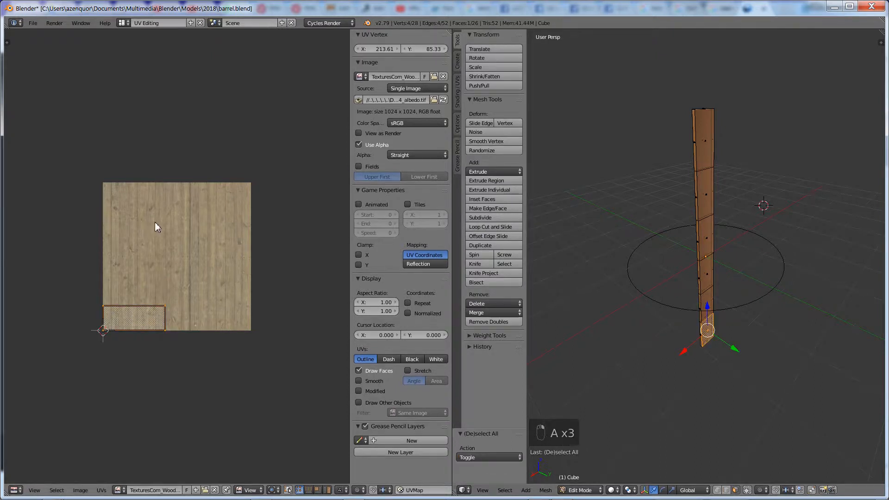
pyautogui.press('a')
pyautogui.press('a')
pyautogui.press('a')
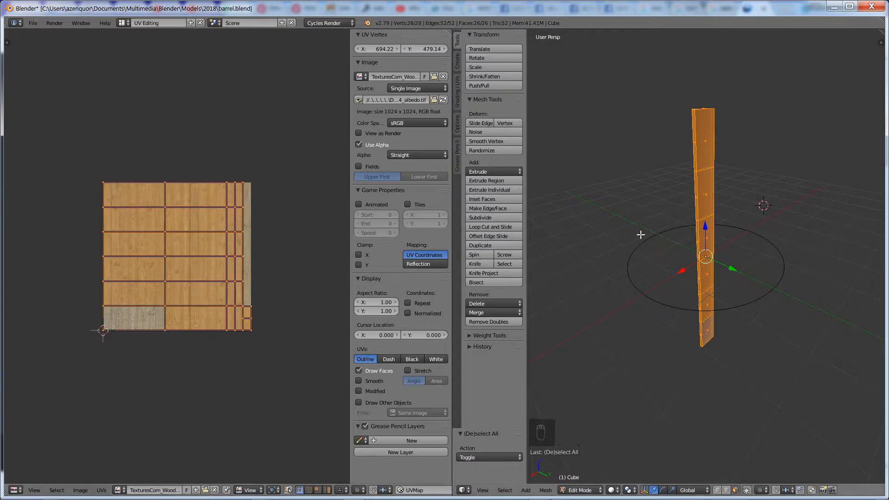
pyautogui.scroll(1, 286, 264)
pyautogui.scroll(1, 287, 264)
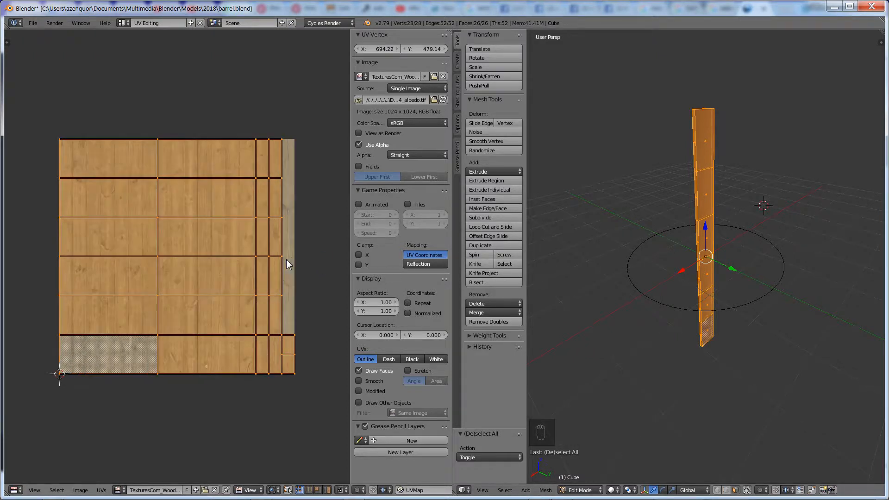
pyautogui.write('r')
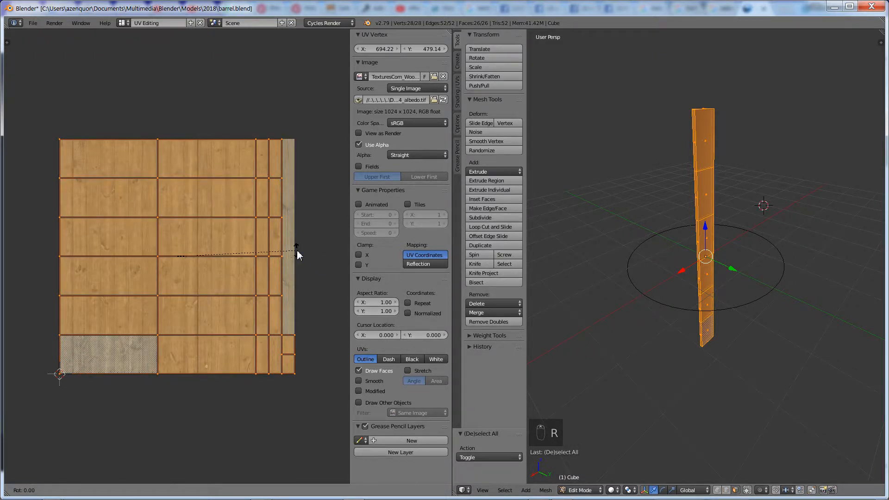
pyautogui.write('90')
pyautogui.press('Return')
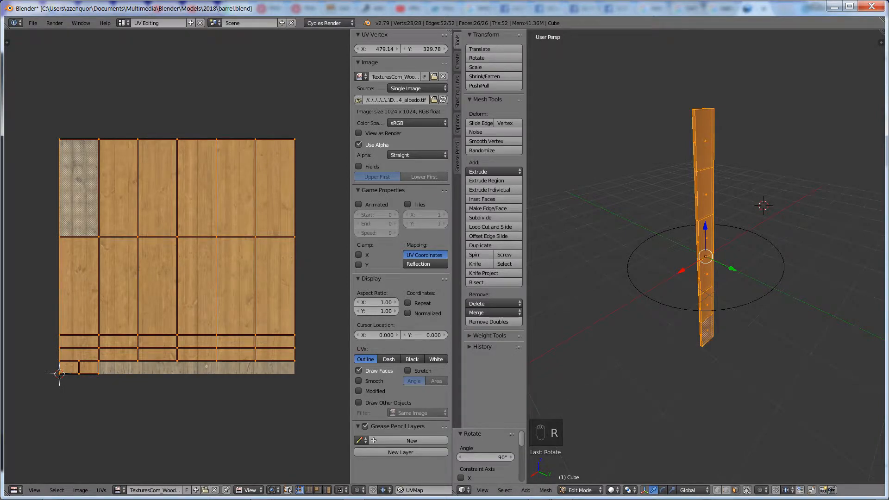
# Step: Show the wood texture on the stave in the 3D view and examine the grain direction up close
pyautogui.click(611, 489)
pyautogui.click(636, 445)
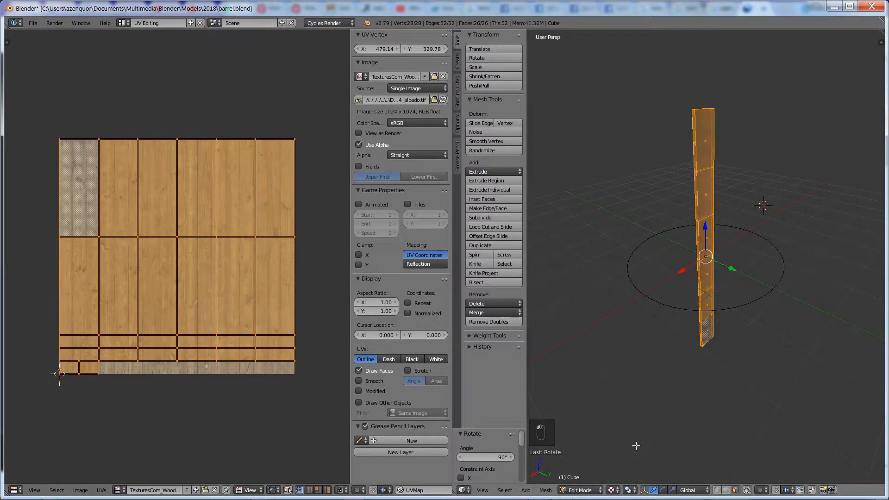
pyautogui.moveTo(800, 350); pyautogui.dragTo(738, 266, button='middle')
pyautogui.scroll(5, 739, 262)
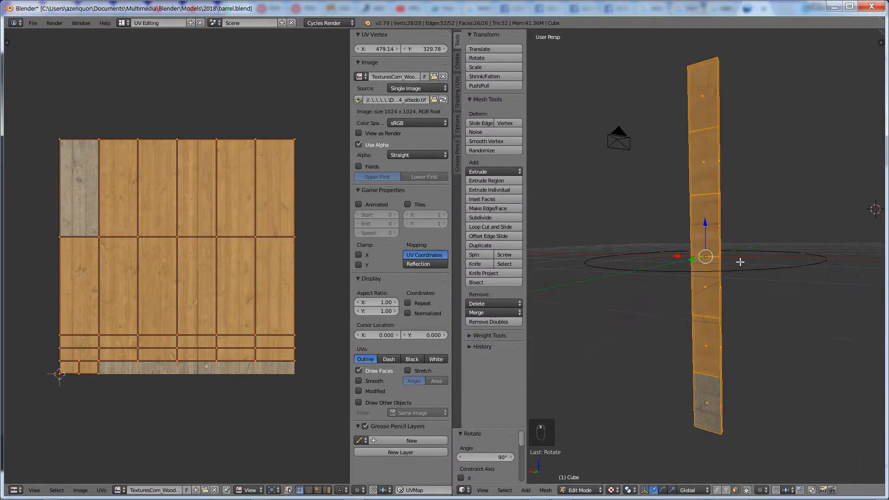
pyautogui.scroll(2, 746, 261)
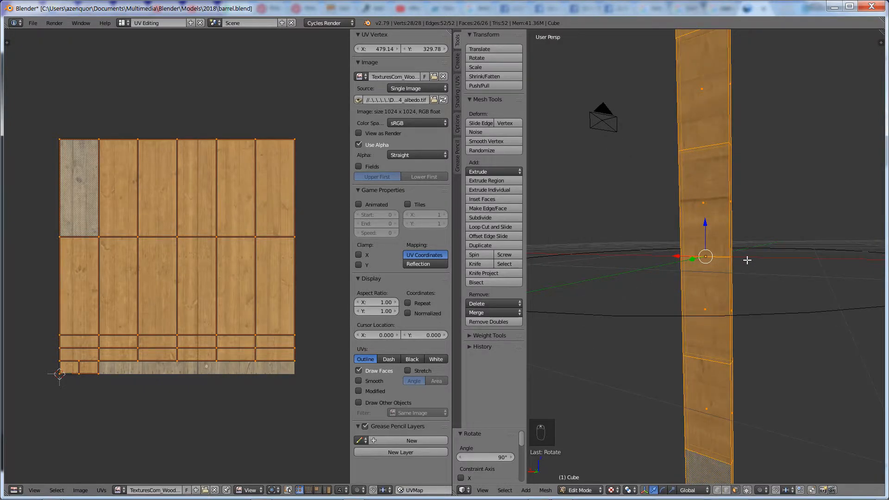
pyautogui.scroll(1, 746, 260)
# Step: Rotate the stave's entire UV layout by a further 90 degrees over the wood image
pyautogui.press('r')
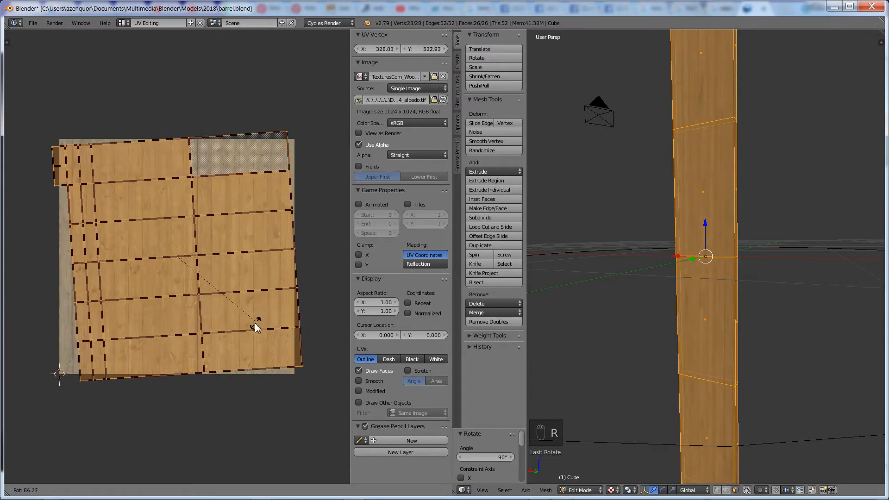
pyautogui.press('Escape')
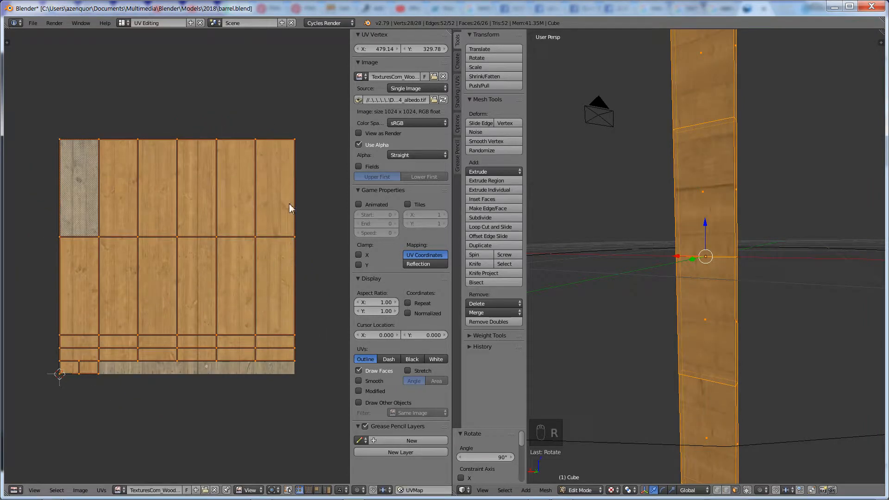
pyautogui.write('r')
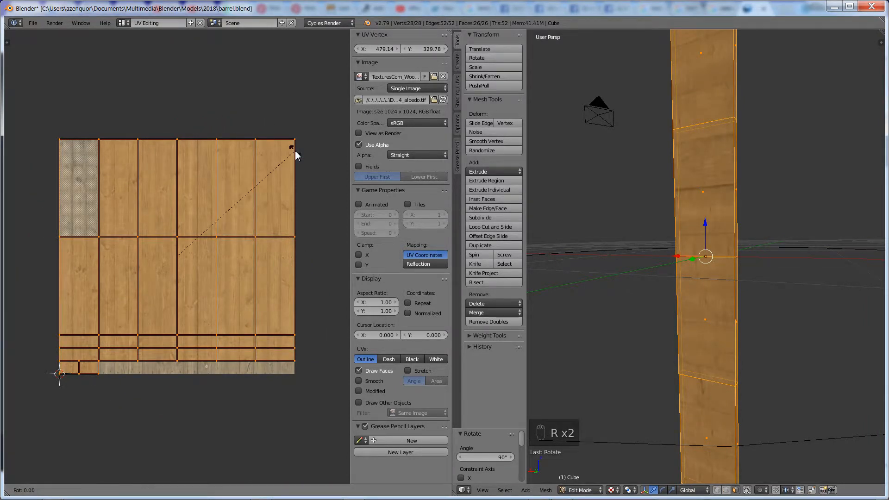
pyautogui.write('90')
pyautogui.press('Return')
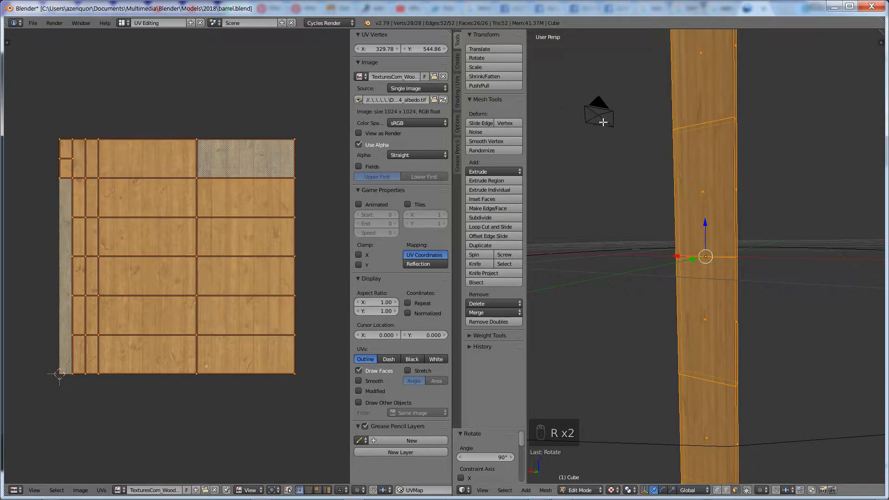
pyautogui.scroll(-3, 682, 177)
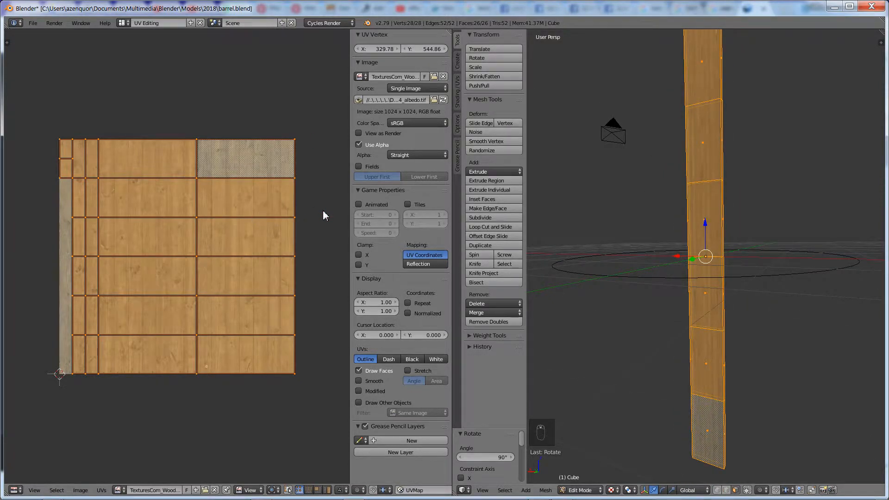
# Step: Scale the stave's UV layout to 0.351 along X and move it 0.266 along X over the planks image
pyautogui.press('s')
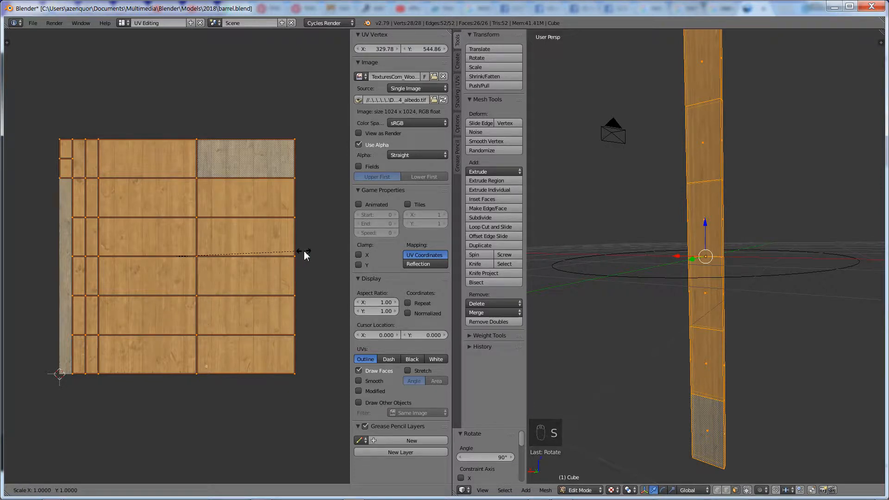
pyautogui.press('x')
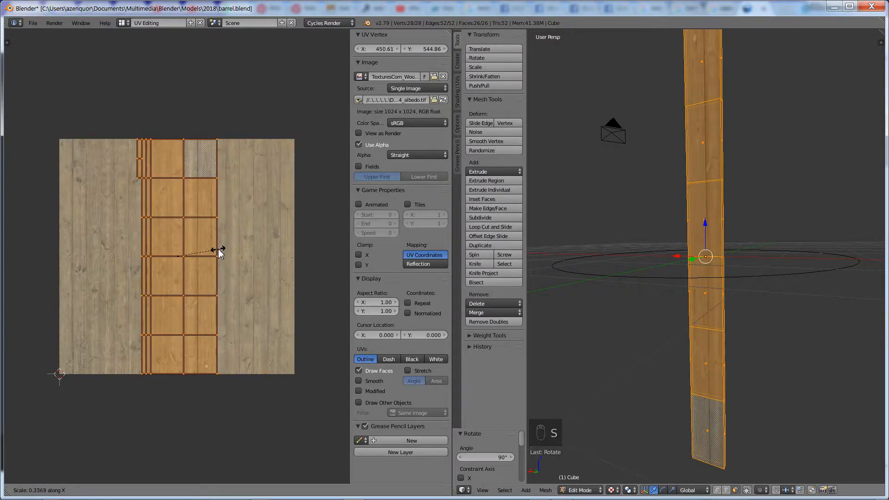
pyautogui.click(221, 254)
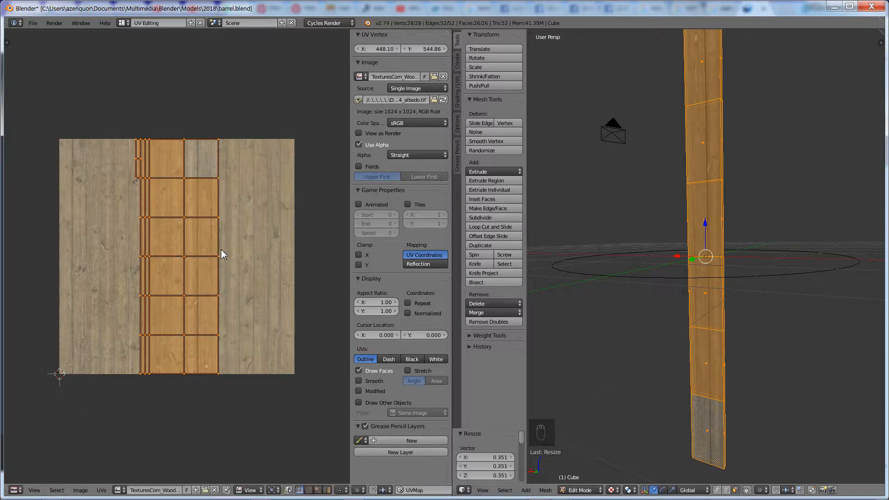
pyautogui.press('g')
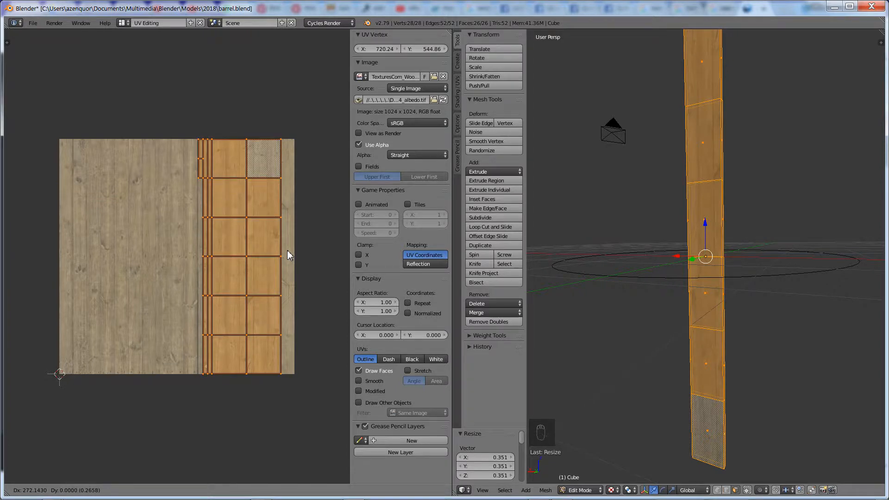
pyautogui.click(288, 256)
# Step: Narrow the UV layout again to about 0.71 along X and view the textured stave in Object Mode
pyautogui.press('s')
pyautogui.press('x')
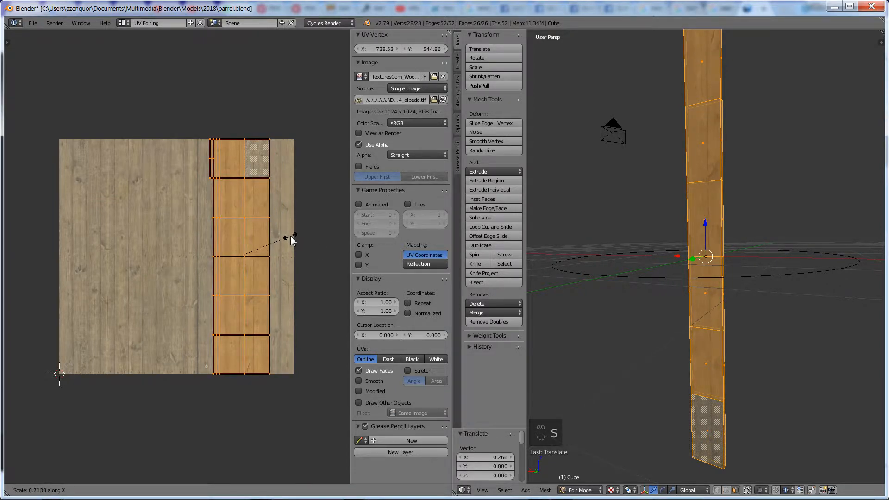
pyautogui.click(292, 240)
pyautogui.press('Tab')
pyautogui.press('Tab')
pyautogui.scroll(-3, 734, 194)
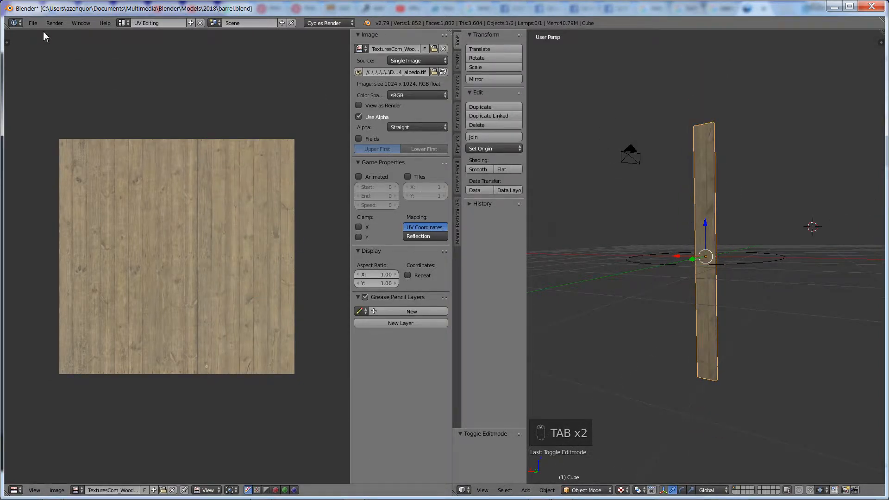
# Step: Switch to the Default screen layout and view the textured stave at an angle in Object Mode
pyautogui.click(122, 23)
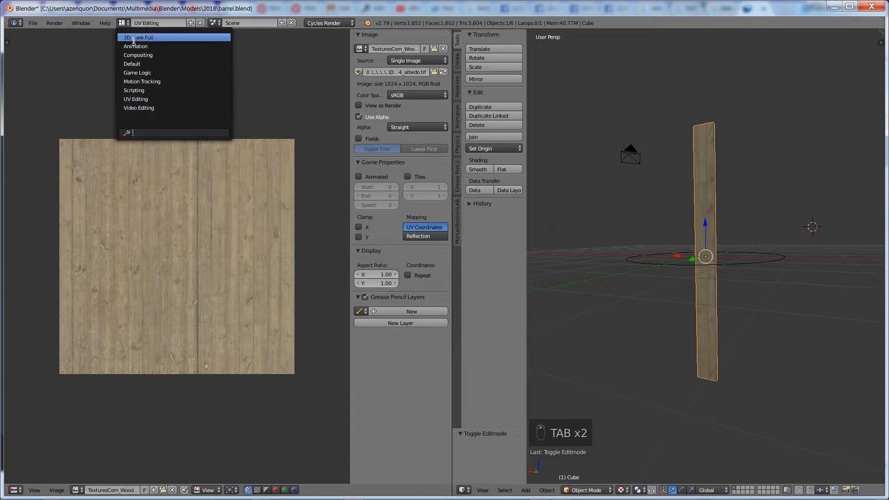
pyautogui.click(153, 65)
pyautogui.press('Tab')
pyautogui.press('Tab')
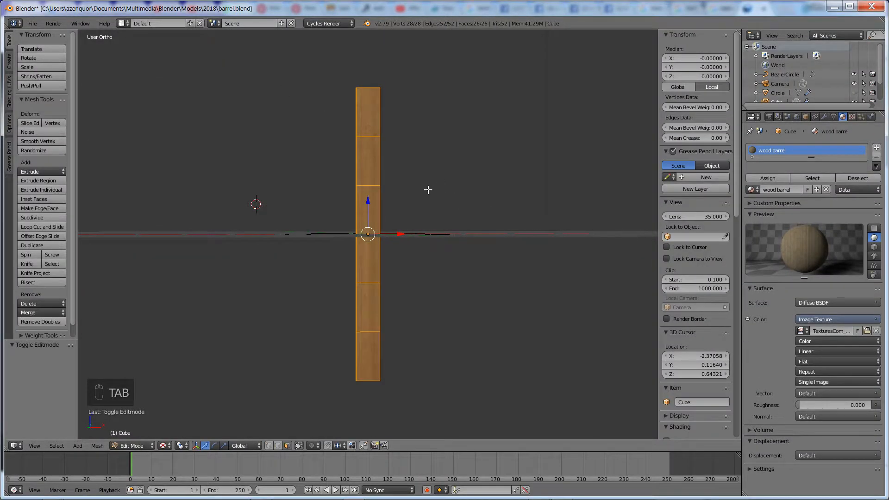
pyautogui.moveTo(441, 199); pyautogui.dragTo(391, 204, button='middle')
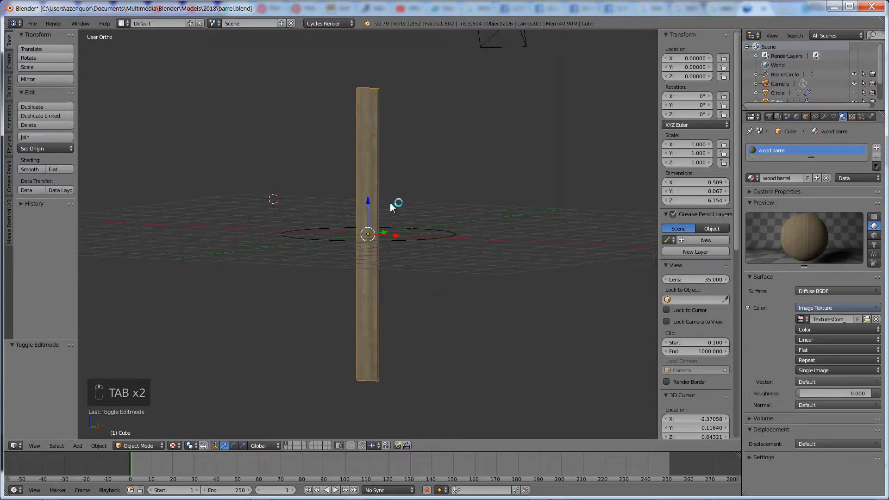
# Step: Turn on the viewport display of the stave's Subsurf, Array, Curve and Lattice modifiers and inspect the full barrel
pyautogui.click(823, 117)
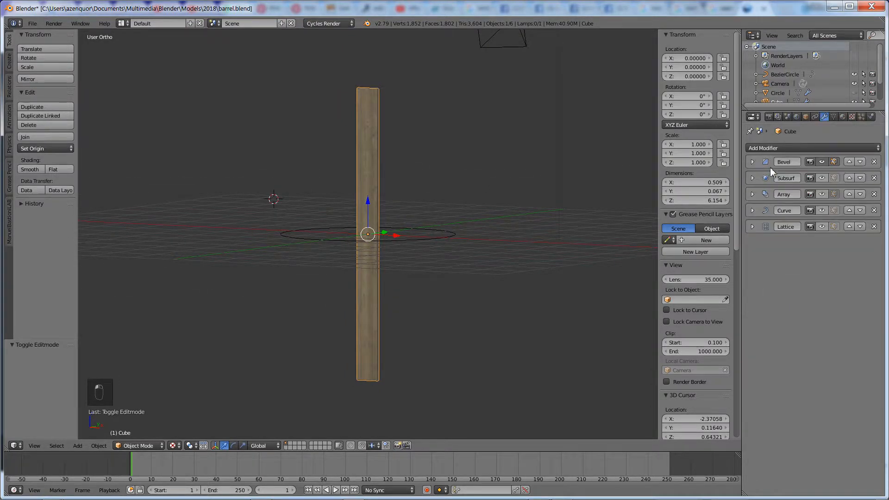
pyautogui.click(822, 177)
pyautogui.click(820, 195)
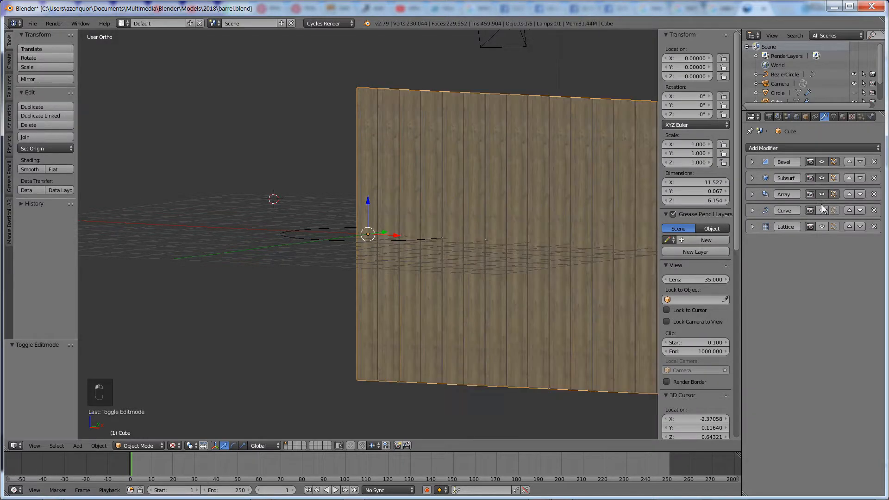
pyautogui.click(821, 210)
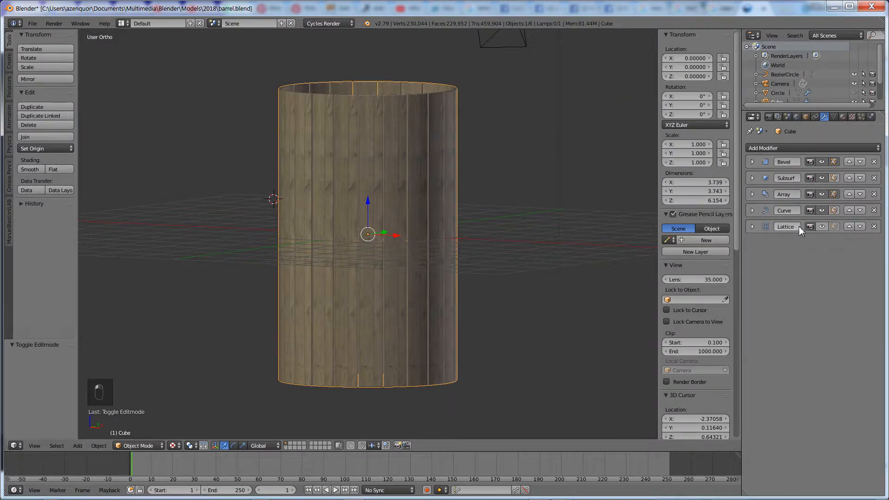
pyautogui.click(821, 227)
pyautogui.moveTo(494, 207); pyautogui.dragTo(310, 223, button='middle')
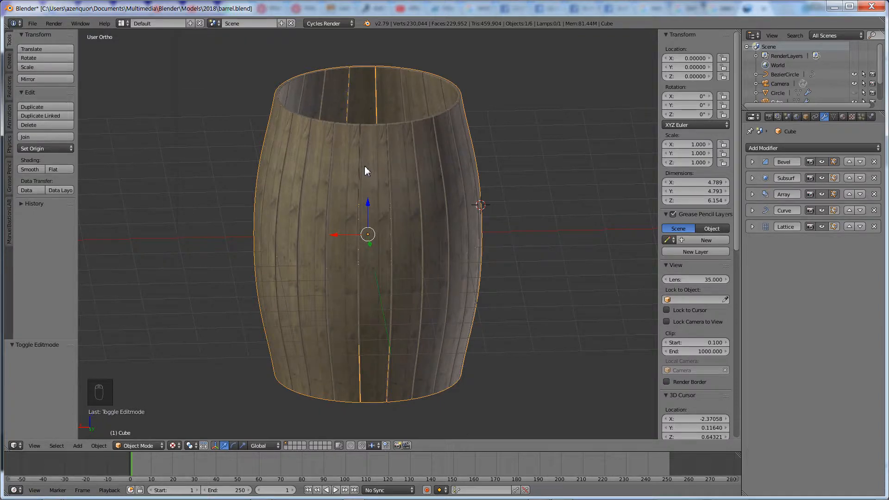
pyautogui.press('Tab')
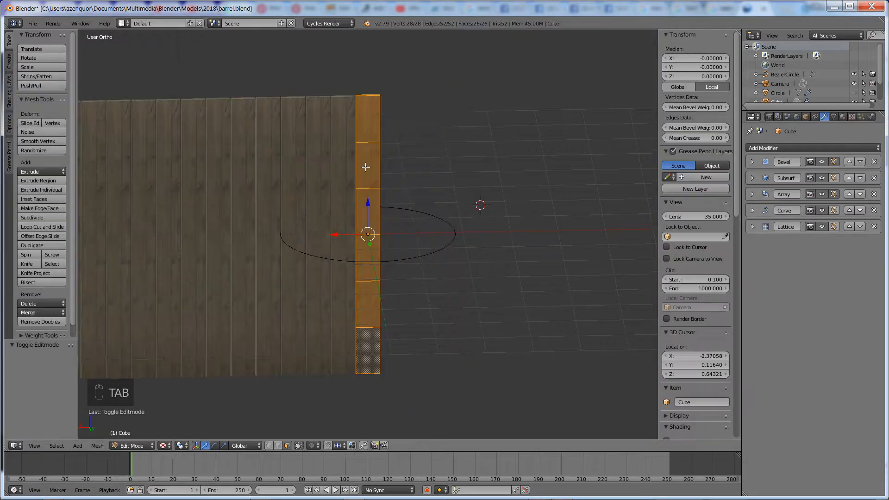
pyautogui.press('Tab')
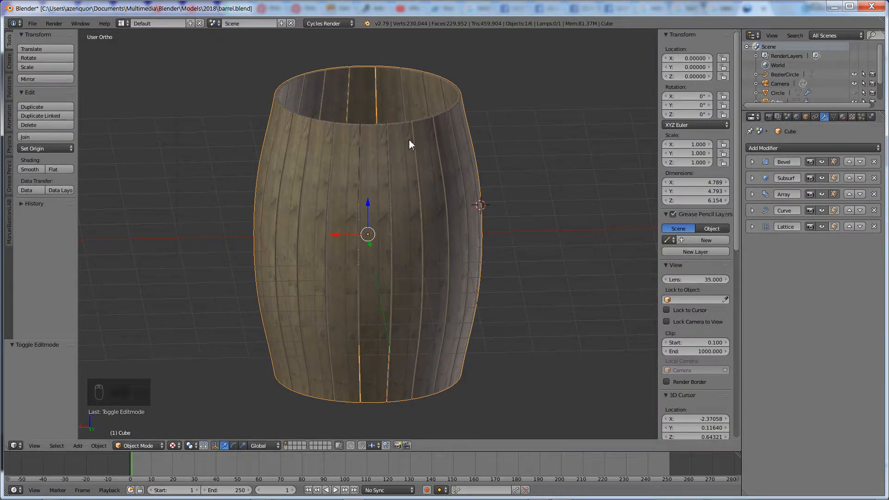
# Step: Enlarge the outliner, make the Circle hoops visible and the Lattice hidden, and select the hoops
pyautogui.moveTo(846, 111); pyautogui.dragTo(844, 168)
pyautogui.click(862, 94)
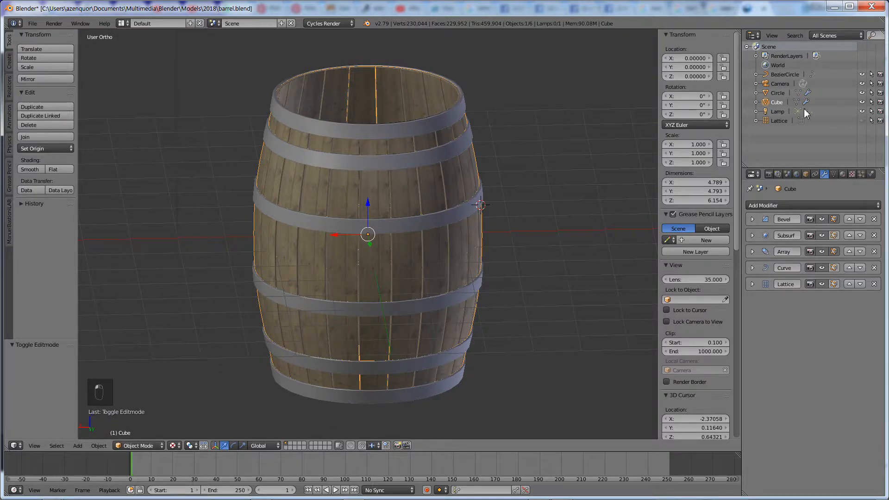
pyautogui.click(862, 121)
pyautogui.rightClick(456, 115)
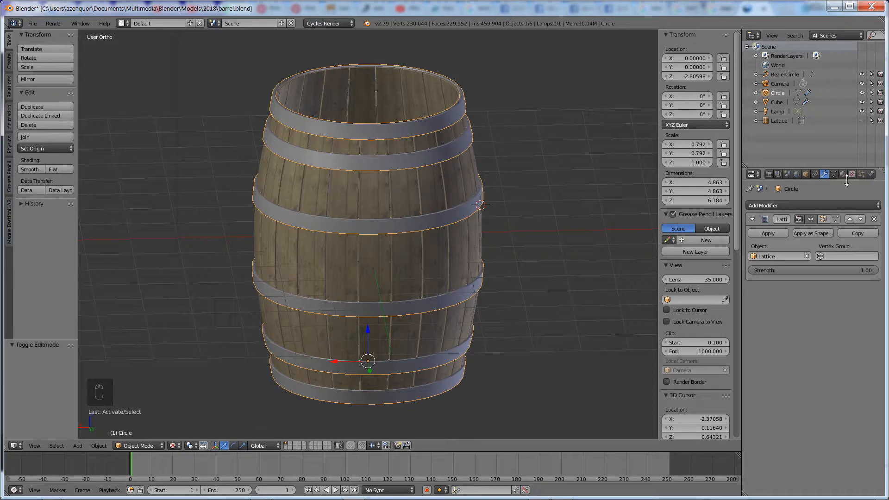
# Step: Create a new material for the hoops and set its surface shader to Glossy BSDF
pyautogui.click(844, 175)
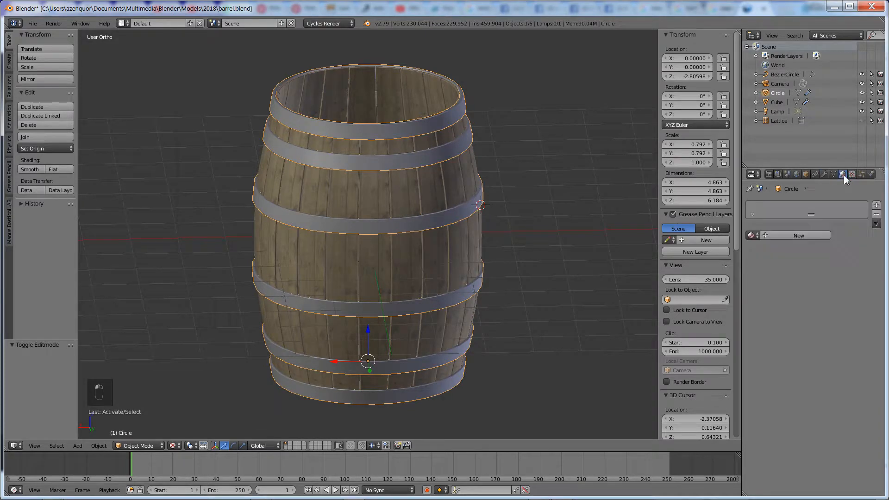
pyautogui.click(792, 236)
pyautogui.click(814, 348)
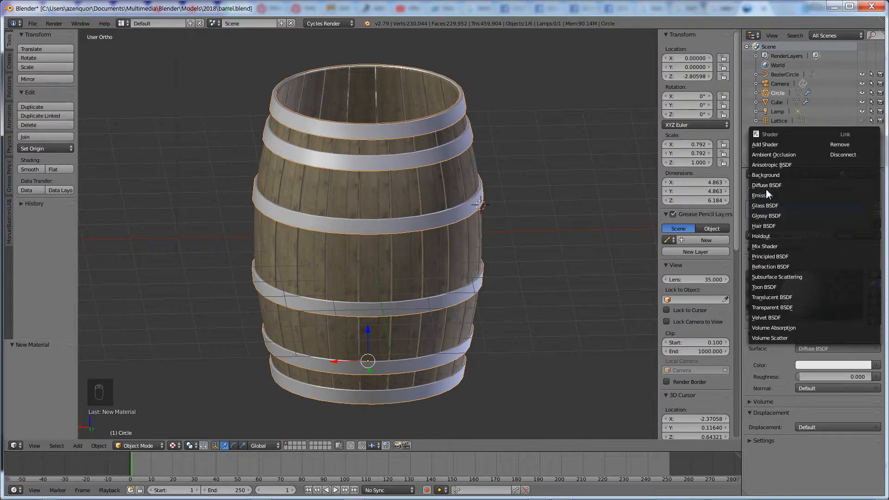
pyautogui.click(766, 216)
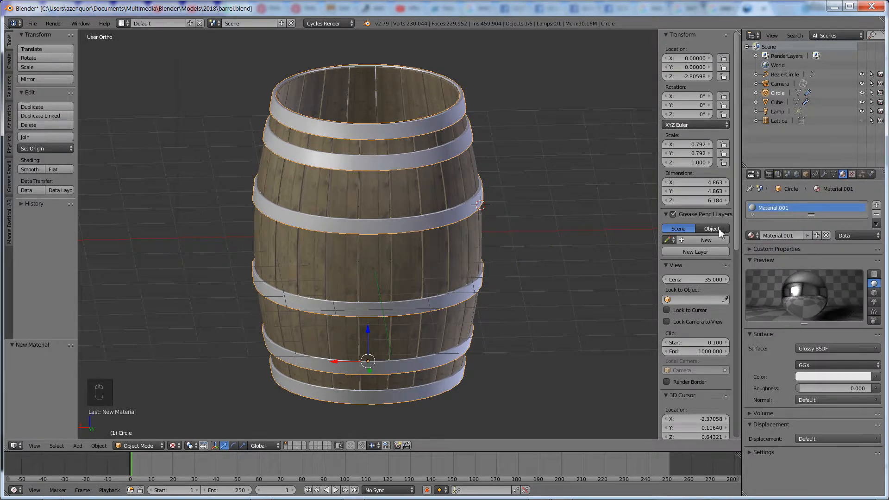
# Step: Switch to the browser and search textures.com for "metal"
pyautogui.hotkey('alt', 'Tab')
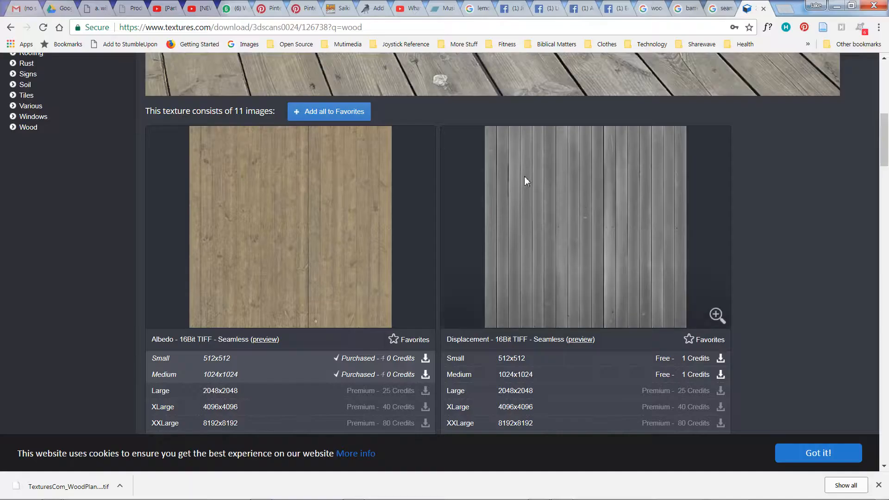
pyautogui.click(783, 11)
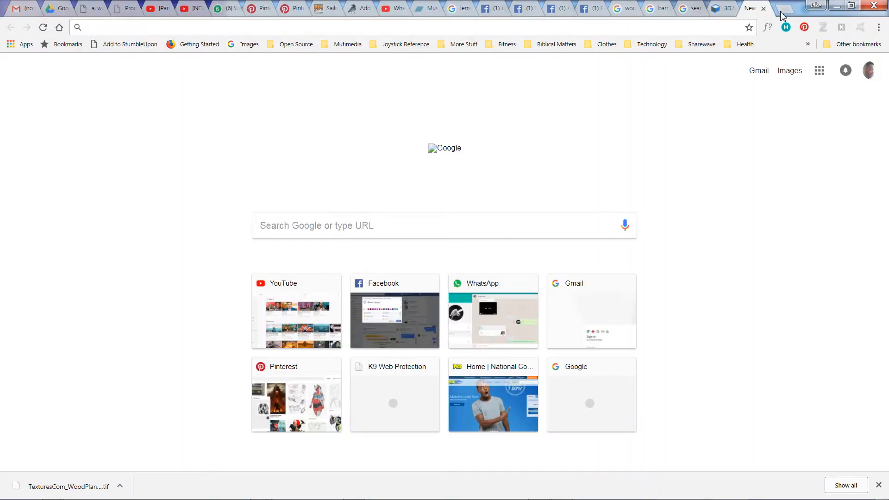
pyautogui.click(721, 8)
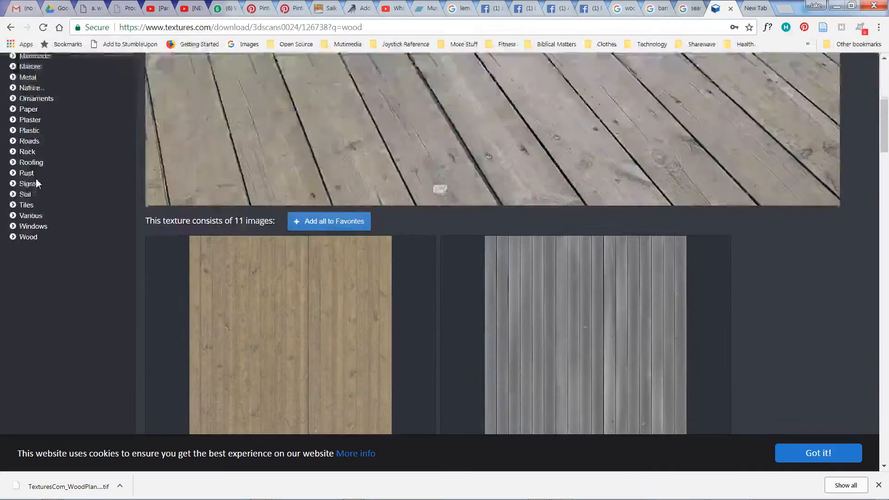
pyautogui.scroll(1, 36, 184)
pyautogui.scroll(5, 29, 264)
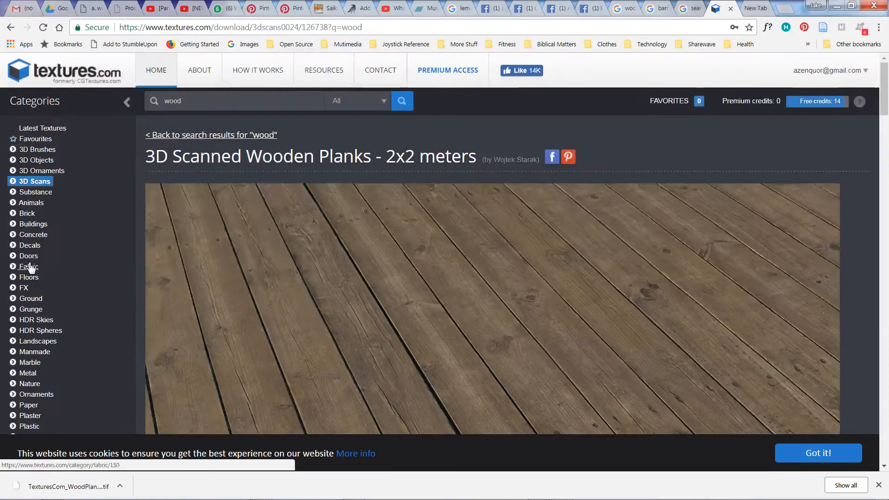
pyautogui.moveTo(190, 101); pyautogui.dragTo(155, 102)
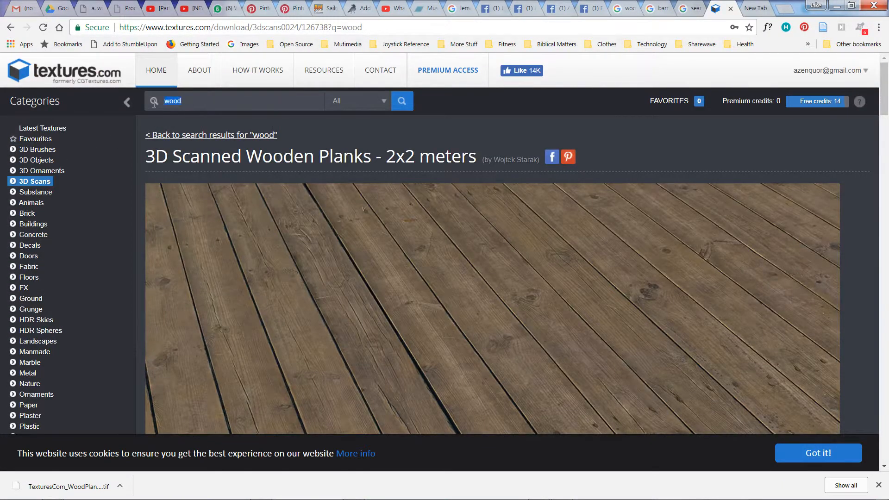
pyautogui.write('metal')
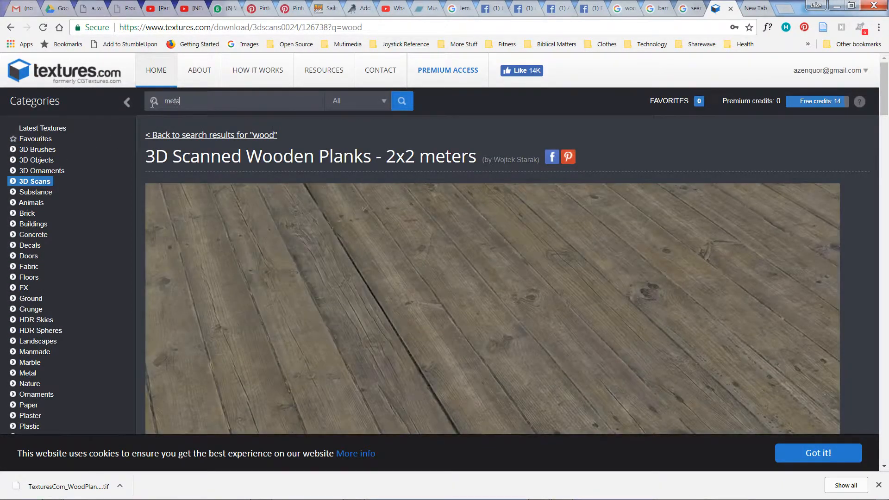
pyautogui.press('Return')
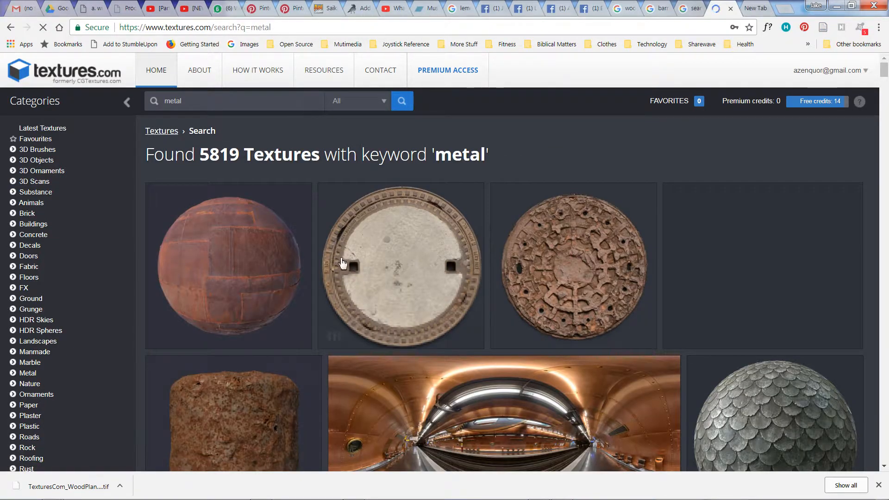
# Step: Browse the metal search results and open the Galvanized Metal Substance Material (S0050) page
pyautogui.scroll(-4, 500, 262)
pyautogui.scroll(-10, 457, 256)
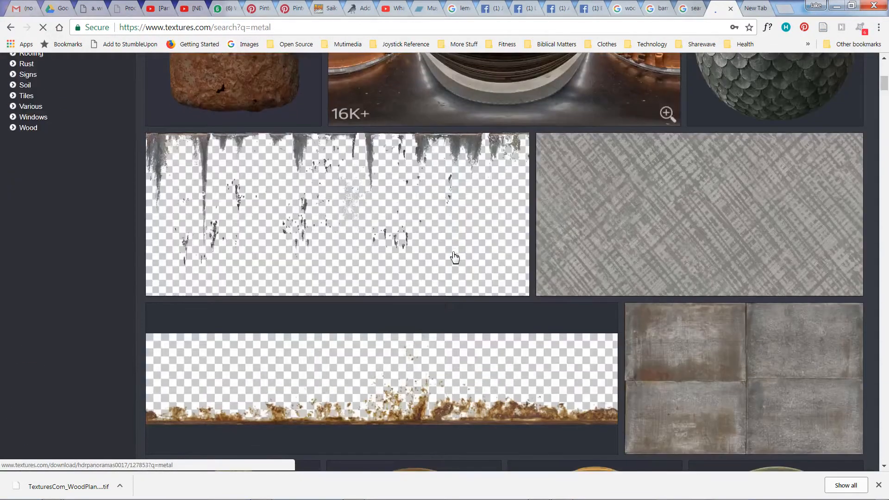
pyautogui.scroll(-3, 452, 258)
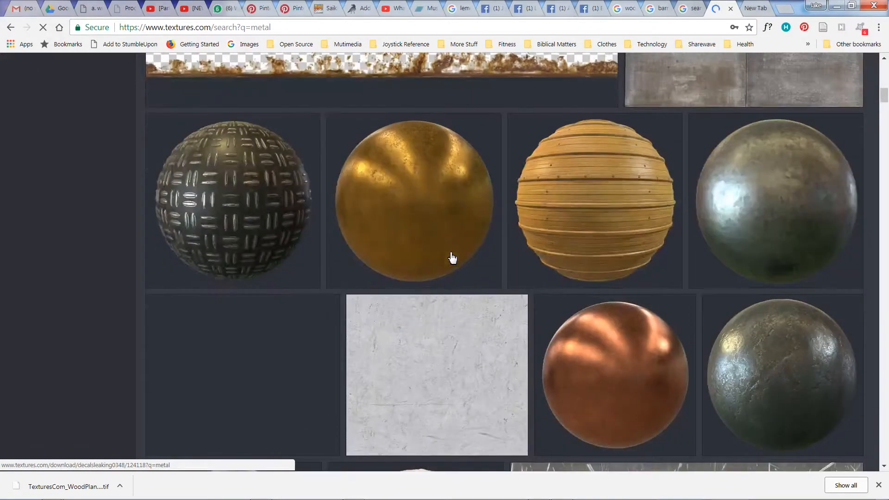
pyautogui.scroll(-3, 808, 174)
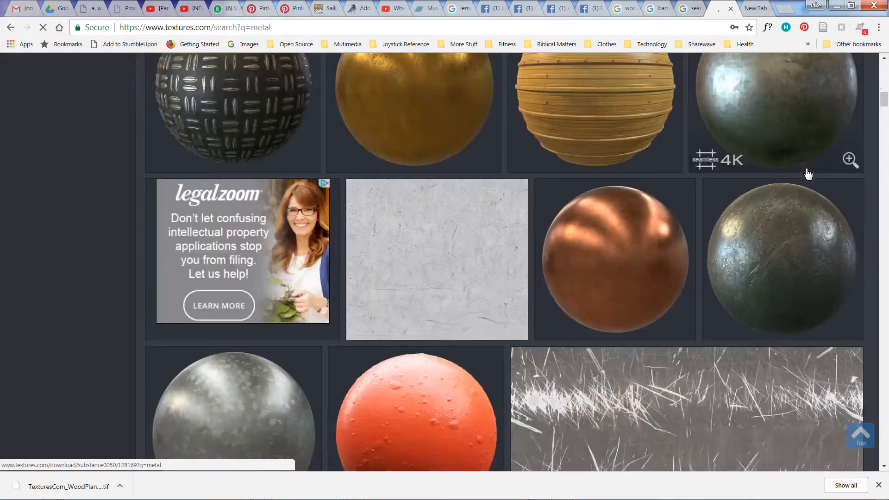
pyautogui.click(756, 107)
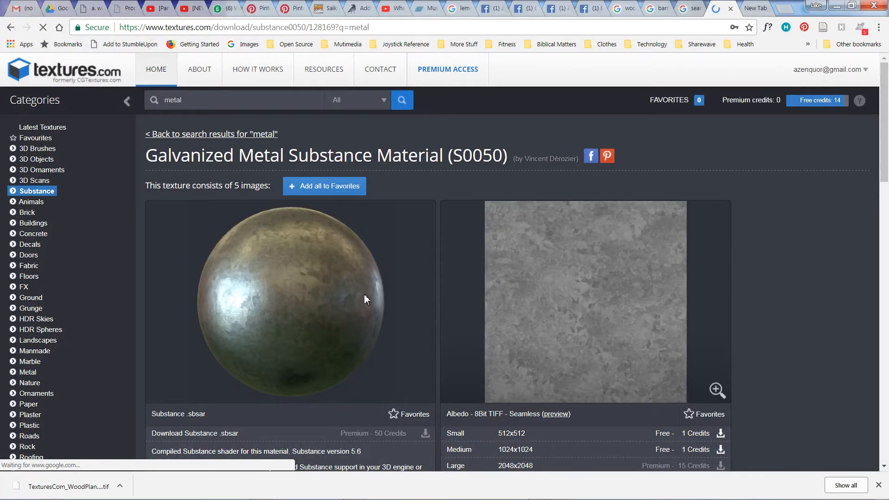
# Step: Download the galvanized metal albedo texture in the Medium 1024x1024 size
pyautogui.scroll(-3, 364, 294)
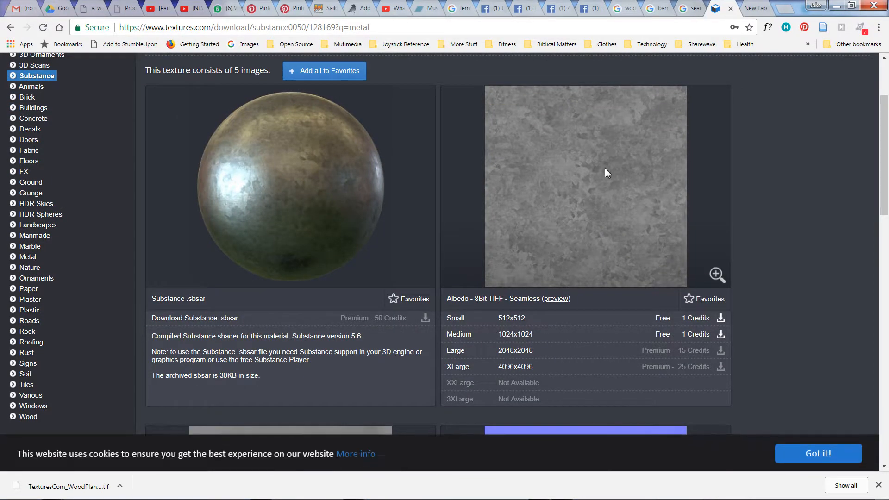
pyautogui.scroll(-1, 605, 171)
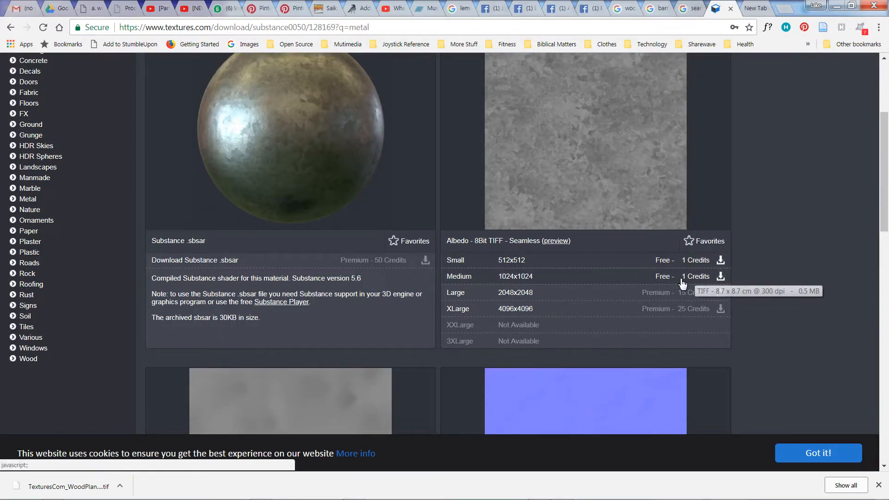
pyautogui.click(705, 280)
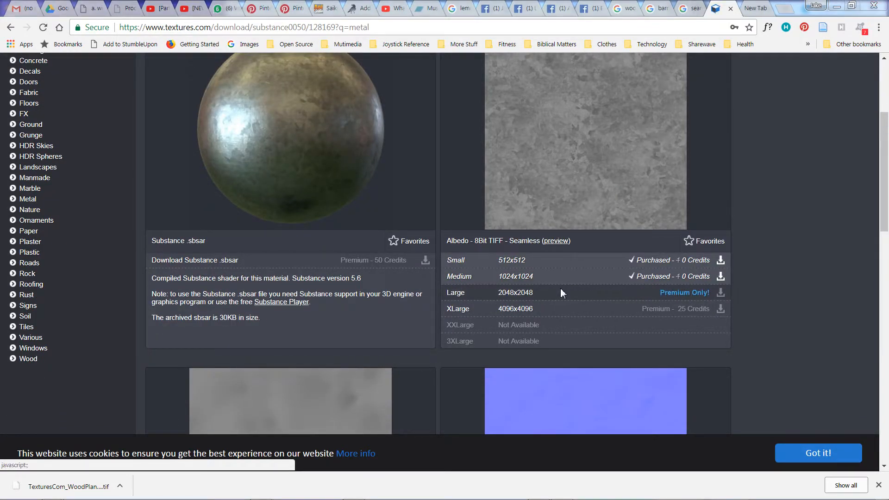
pyautogui.click(713, 446)
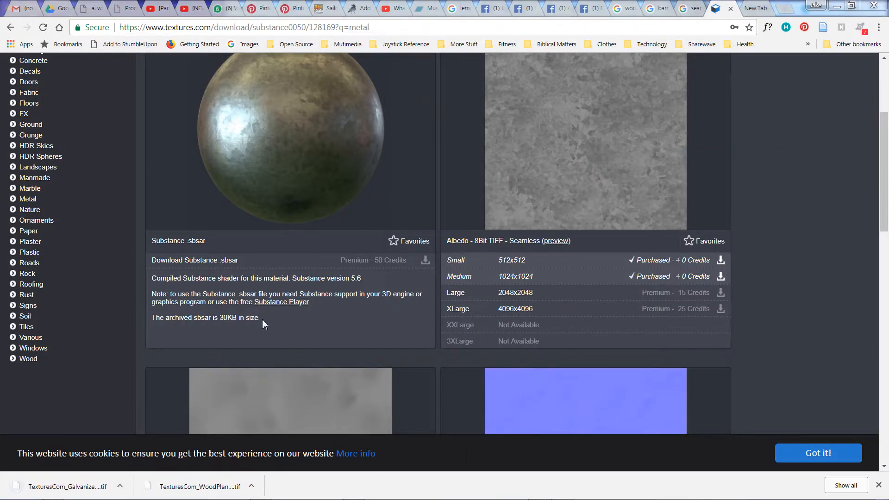
# Step: Switch back to Blender and preview the glossy hoops in Rendered shading, ending in the previous shading
pyautogui.hotkey('alt', 'Tab')
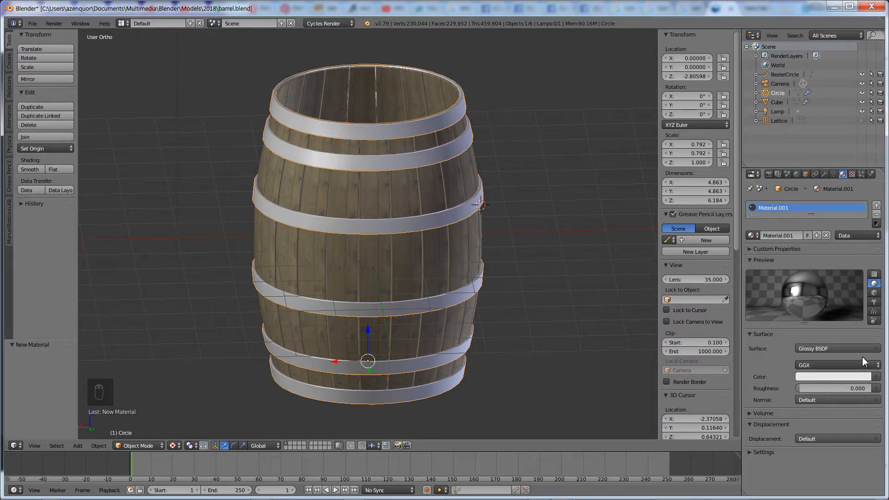
pyautogui.click(876, 388)
pyautogui.press('Tab')
pyautogui.press('Tab')
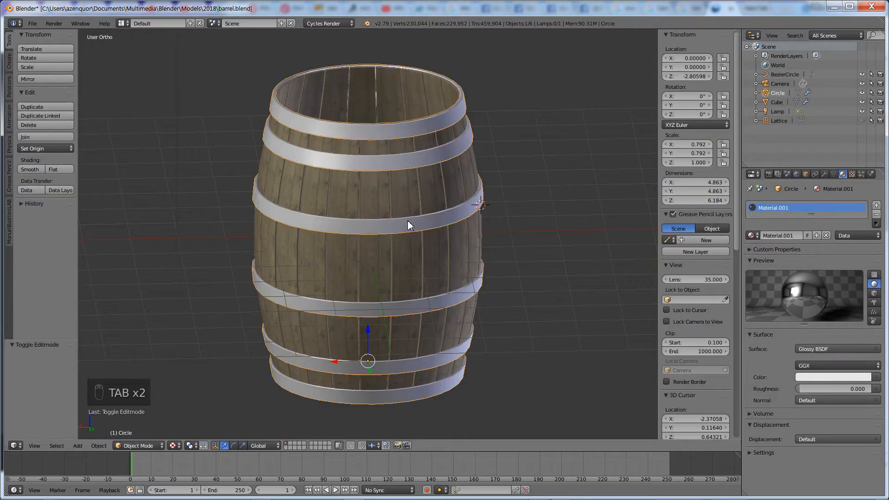
pyautogui.hotkey('shift', 'z')
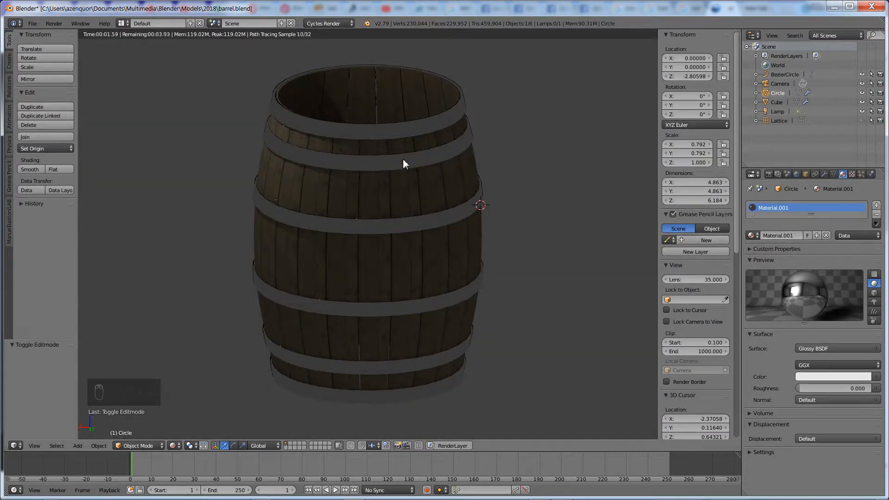
pyautogui.hotkey('shift', 'z')
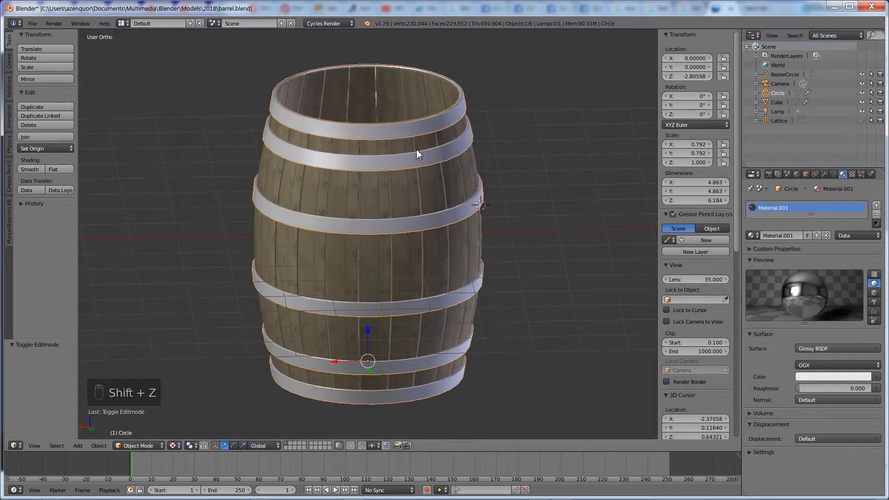
# Step: Assign an Image Texture to the hoop material's color and load the galvanized metal albedo TIFF from the Downloads folder
pyautogui.click(876, 377)
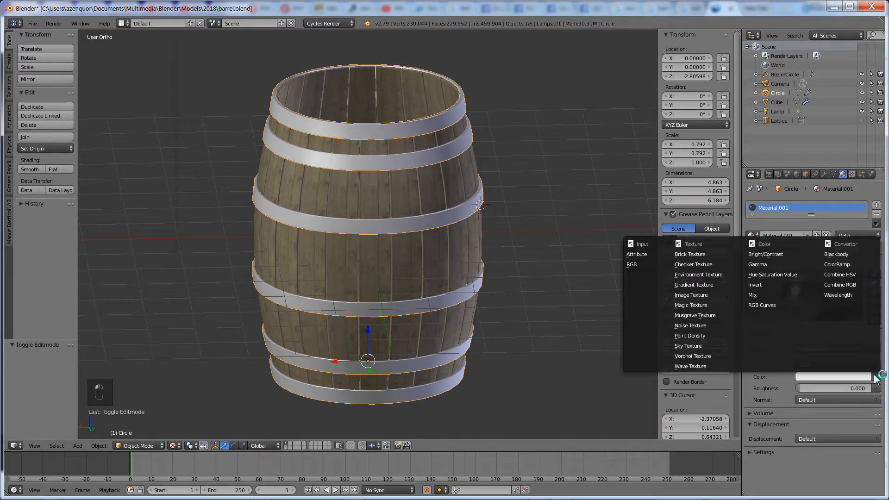
pyautogui.click(690, 294)
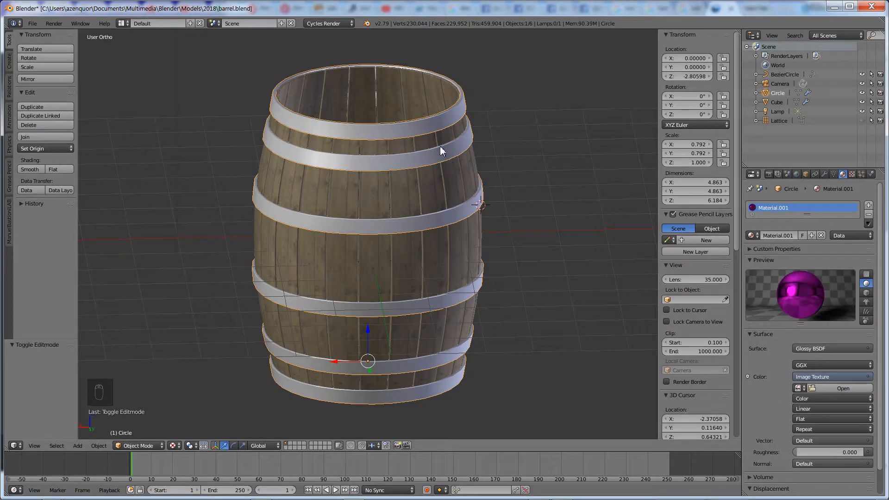
pyautogui.click(799, 388)
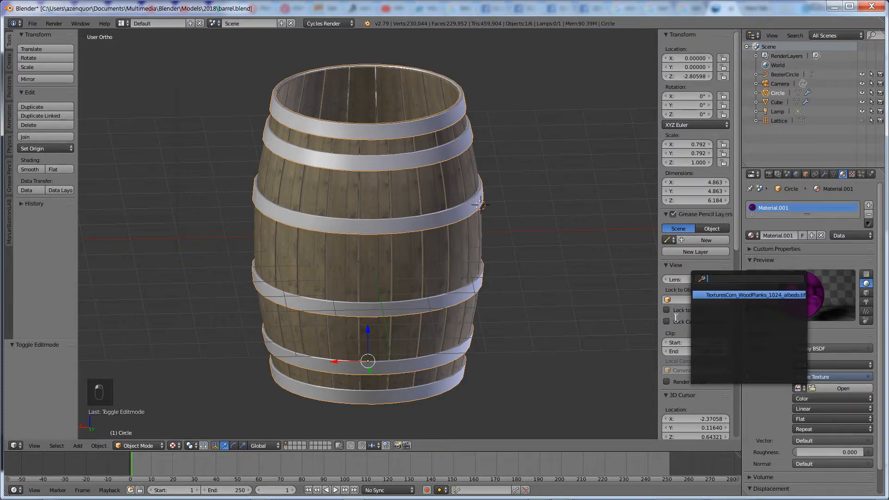
pyautogui.click(856, 388)
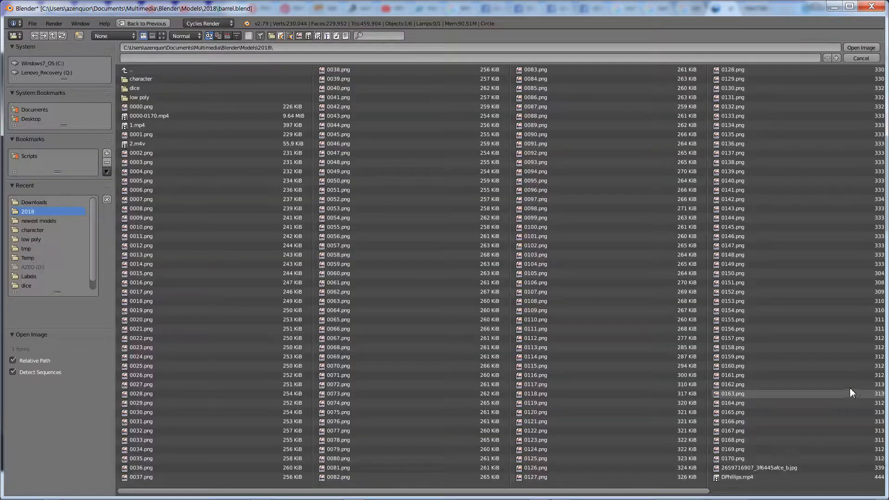
pyautogui.click(42, 202)
pyautogui.click(161, 36)
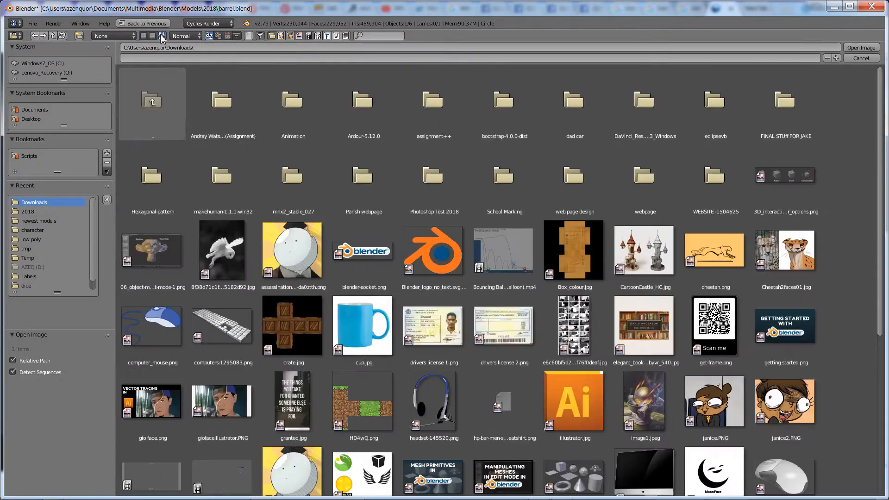
pyautogui.scroll(-5, 687, 315)
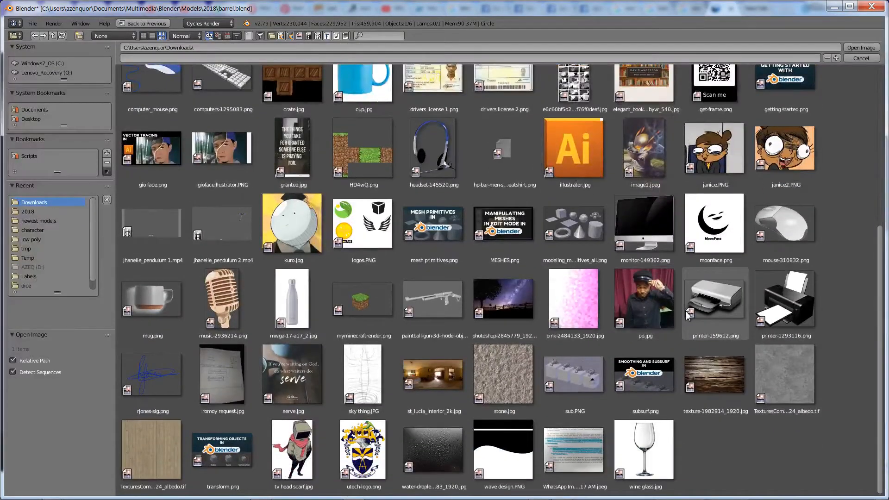
pyautogui.doubleClick(787, 364)
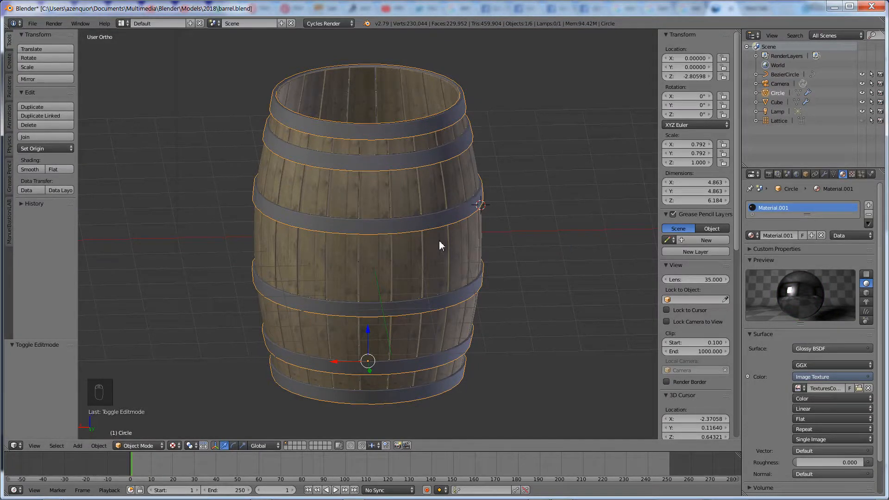
# Step: Preview the metal-textured hoops in Rendered shading and return to the textured view in Object Mode
pyautogui.hotkey('shift', 'z')
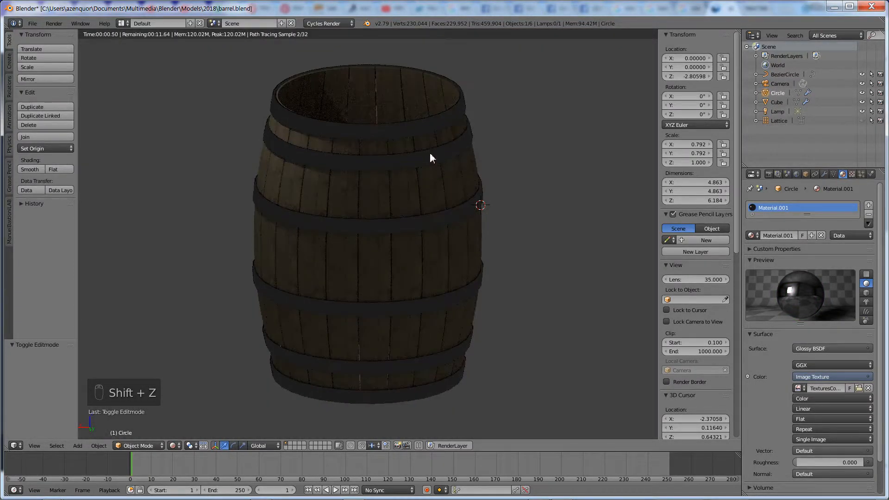
pyautogui.hotkey('shift', 'z')
pyautogui.press('Tab')
pyautogui.press('Tab')
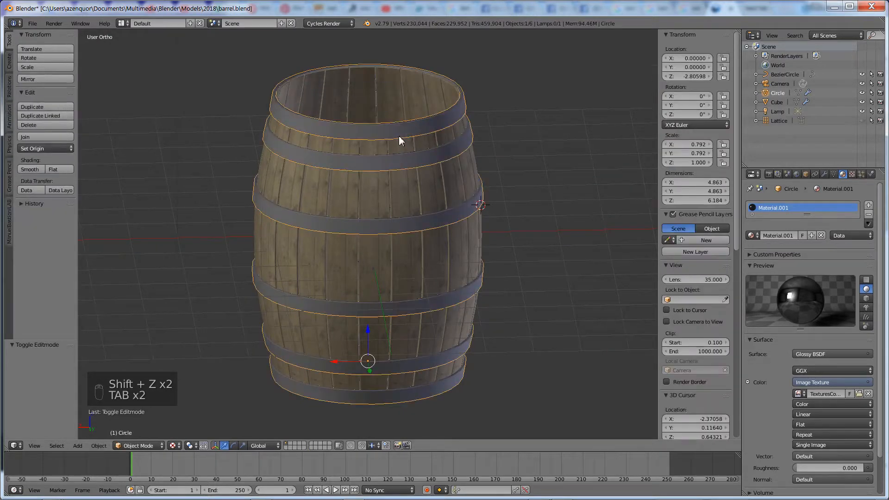
# Step: Select the entire hoop mesh in Edit Mode and unwrap it with Smart UV Project at a 66 angle limit and 0.00 island margin
pyautogui.press('Tab')
pyautogui.press('a')
pyautogui.press('a')
pyautogui.press('a')
pyautogui.press('a')
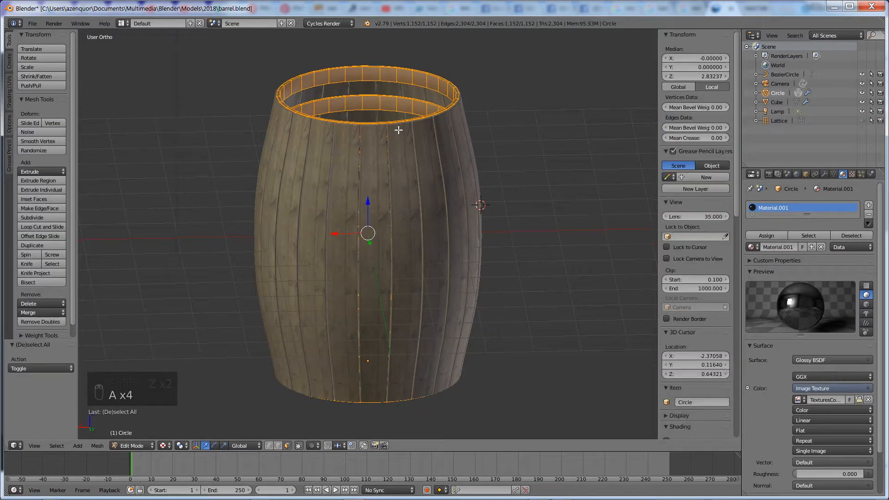
pyautogui.press('u')
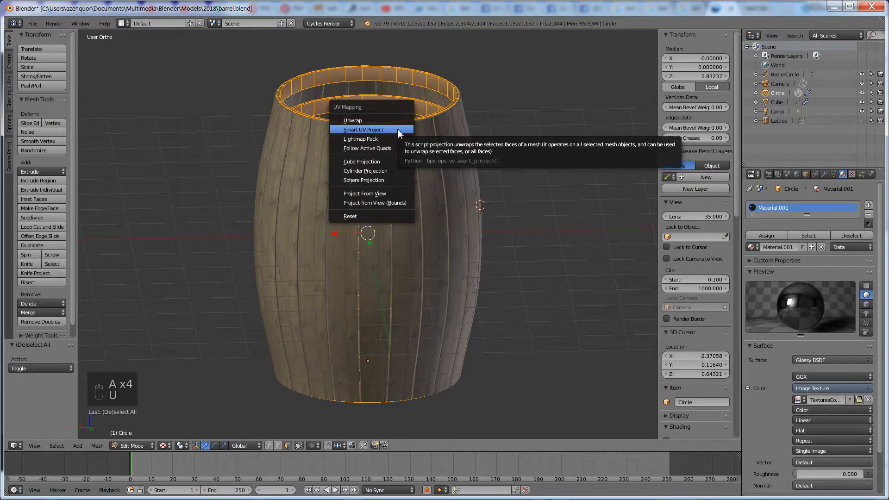
pyautogui.click(397, 130)
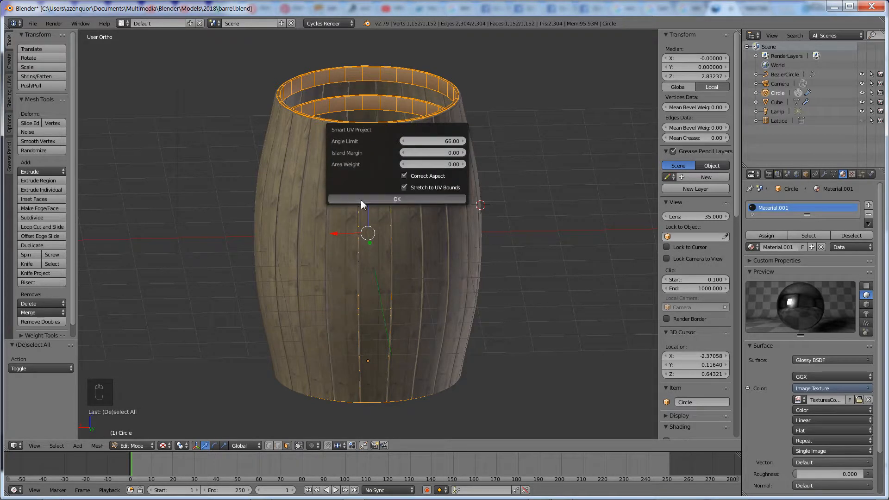
pyautogui.click(338, 199)
# Step: Switch to the UV Editing layout and display the galvanized metal albedo image behind the hoop UVs
pyautogui.click(122, 23)
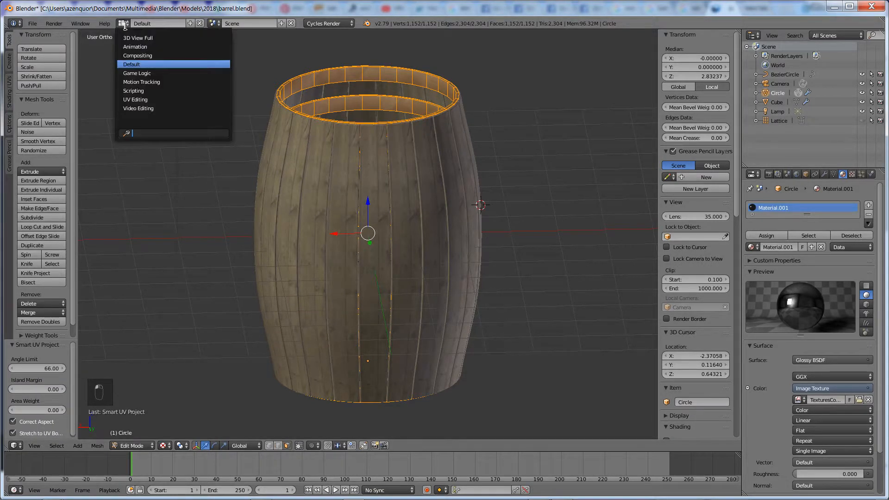
pyautogui.click(141, 99)
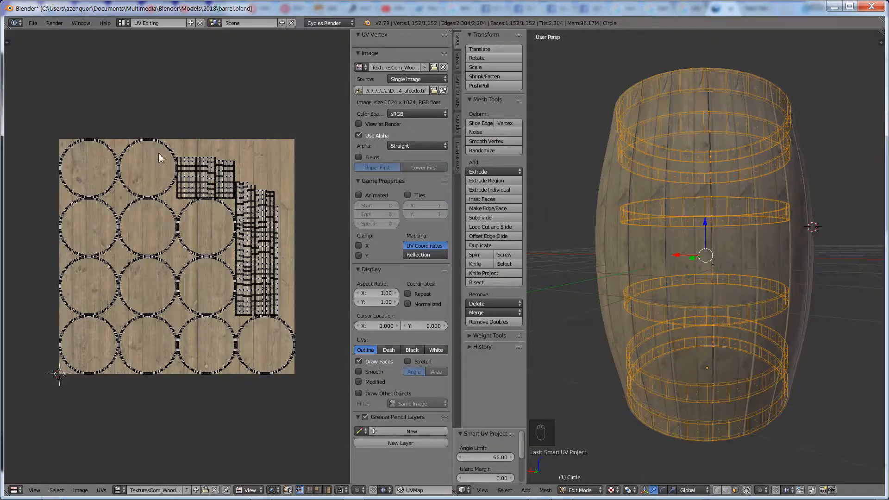
pyautogui.click(120, 489)
pyautogui.click(146, 395)
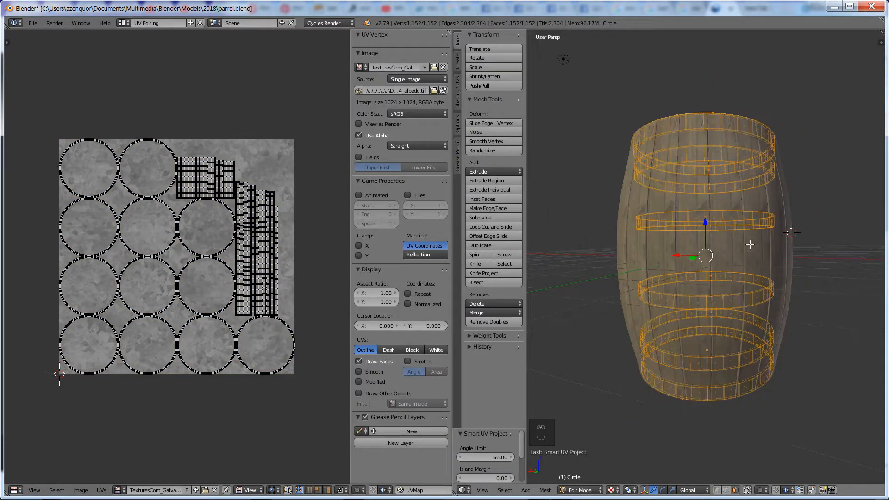
# Step: Select the entire hoop mesh in front orthographic view and remap its UVs with Cylinder Projection
pyautogui.press('KP_1')
pyautogui.press('KP_5')
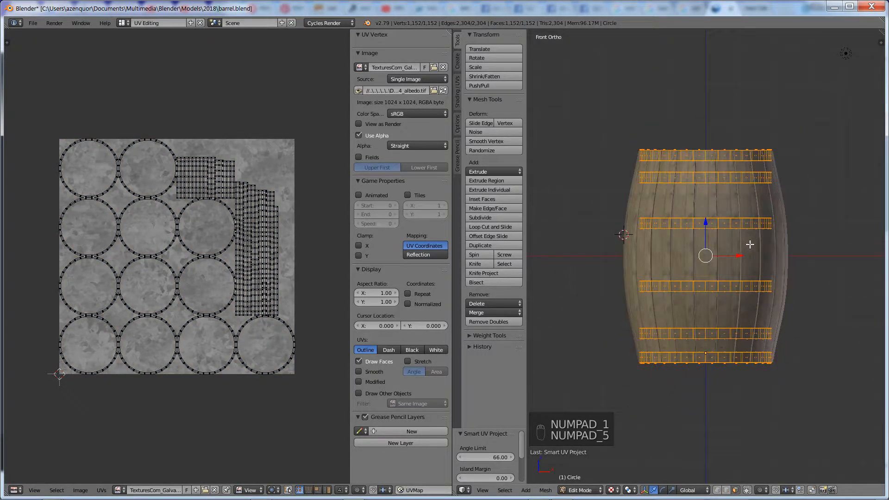
pyautogui.press('a')
pyautogui.press('a')
pyautogui.press('a')
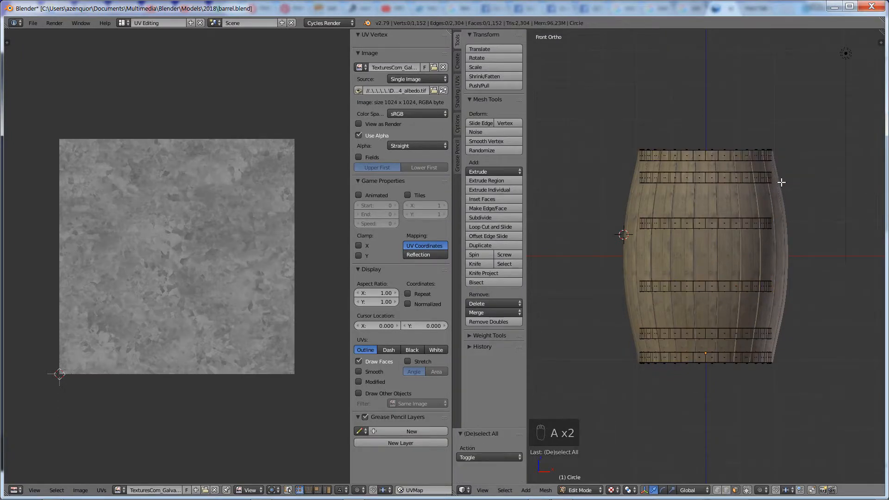
pyautogui.press('u')
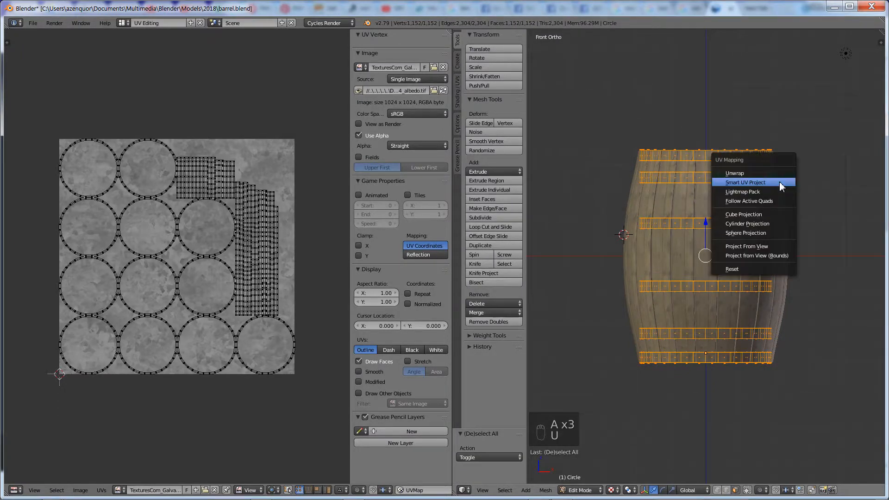
pyautogui.click(755, 173)
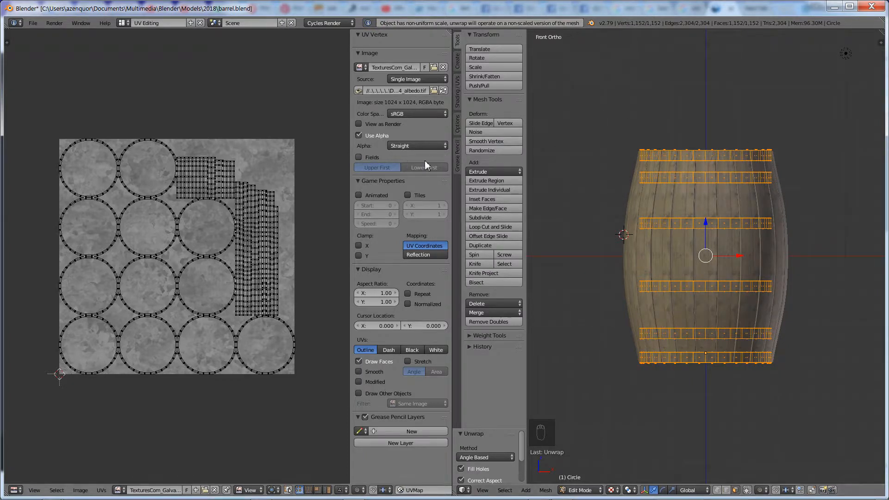
pyautogui.press('u')
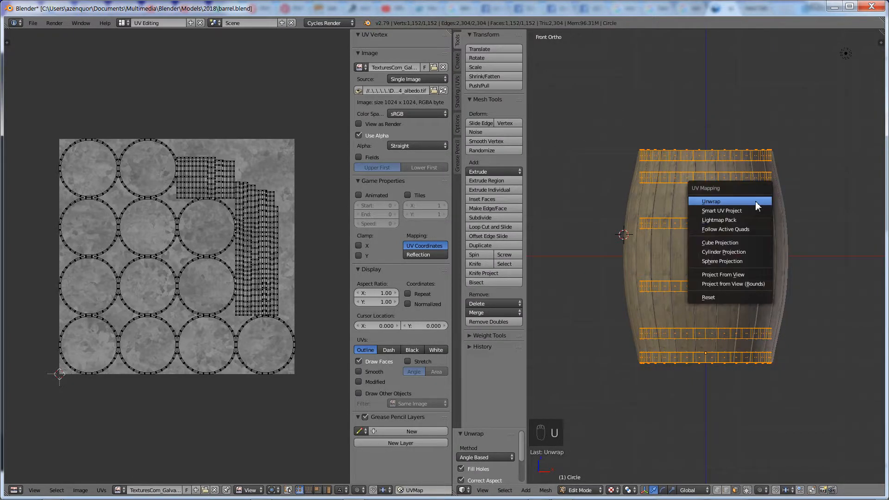
pyautogui.click(730, 253)
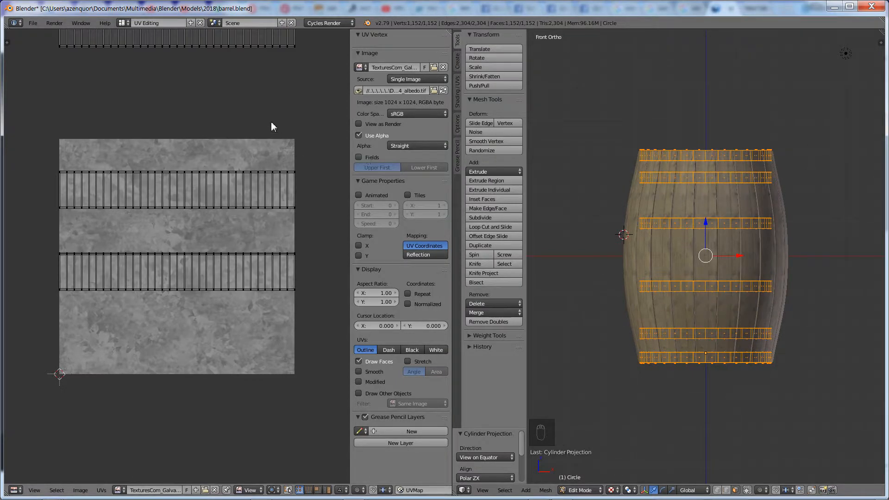
# Step: Examine the cylinder-projected UV strips and preview the hoops in Object Mode and in Rendered shading
pyautogui.scroll(-7, 270, 121)
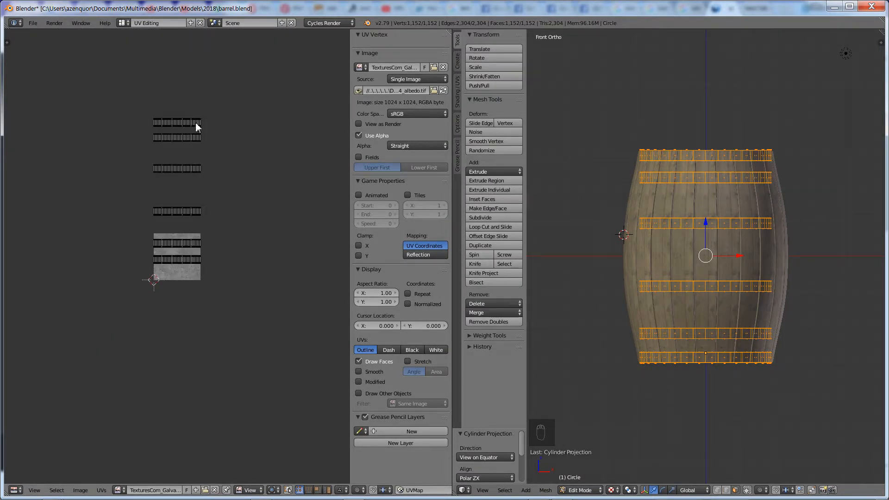
pyautogui.scroll(6, 191, 194)
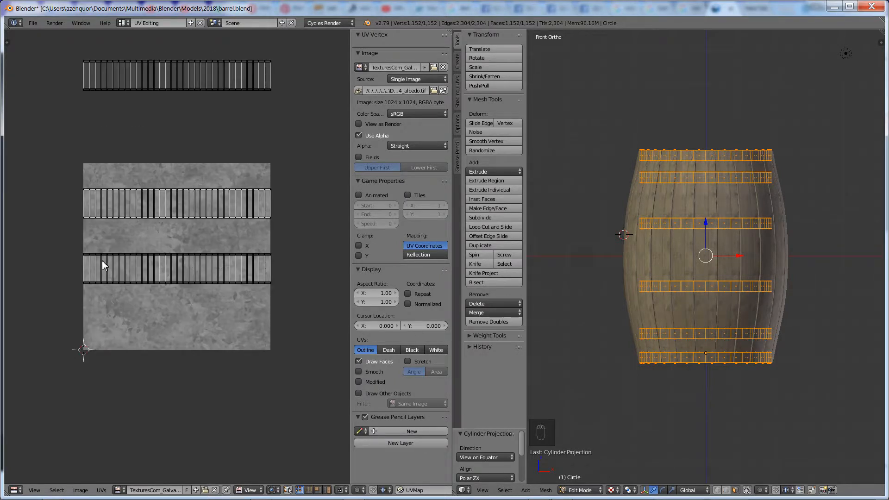
pyautogui.press('Tab')
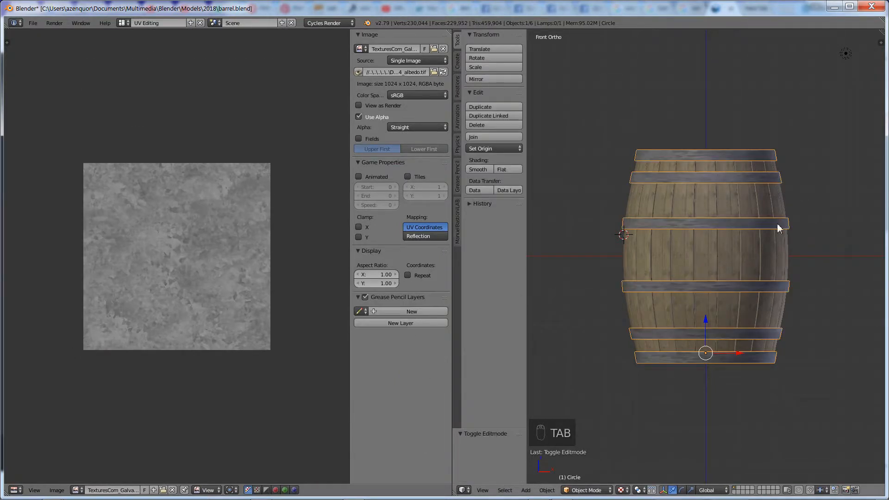
pyautogui.press('Tab')
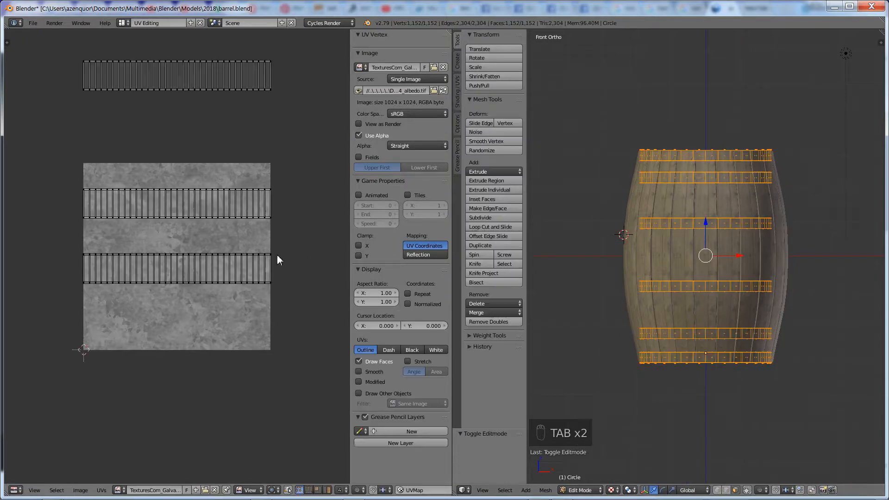
pyautogui.scroll(-5, 238, 214)
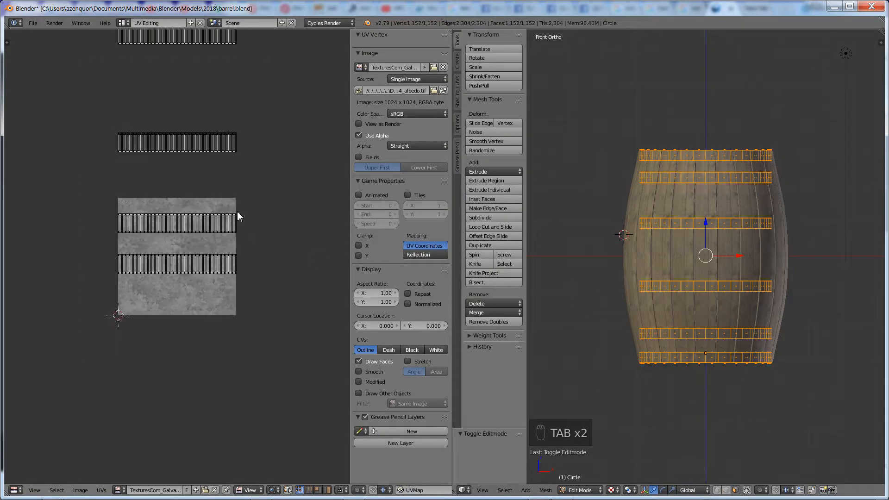
pyautogui.scroll(2, 234, 240)
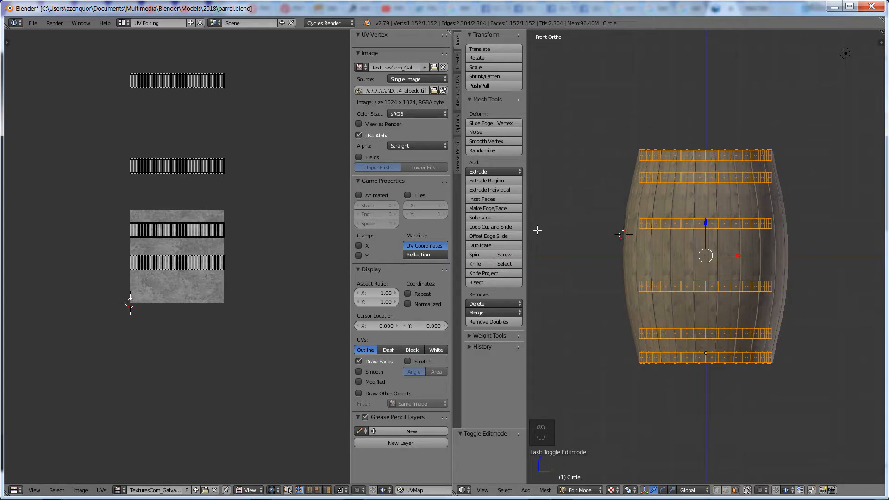
pyautogui.scroll(-1, 337, 185)
pyautogui.scroll(3, 716, 291)
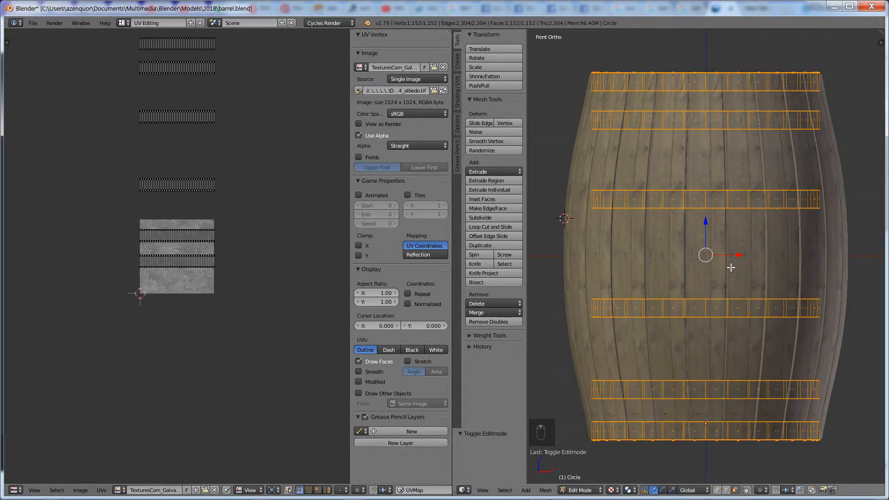
pyautogui.hotkey('shift', 'z')
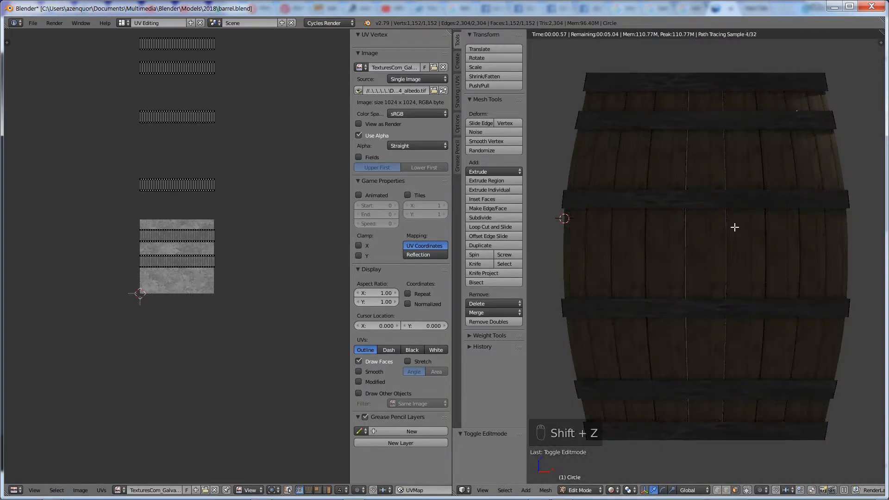
pyautogui.hotkey('shift', 'z')
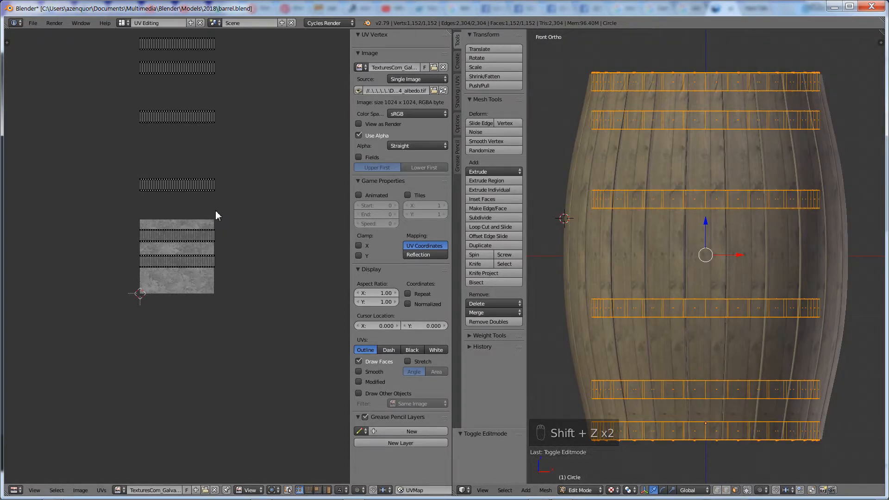
# Step: Select all hoop UVs, scale them along X to nearly four times the image's width, and return to Object Mode
pyautogui.press('a')
pyautogui.press('s')
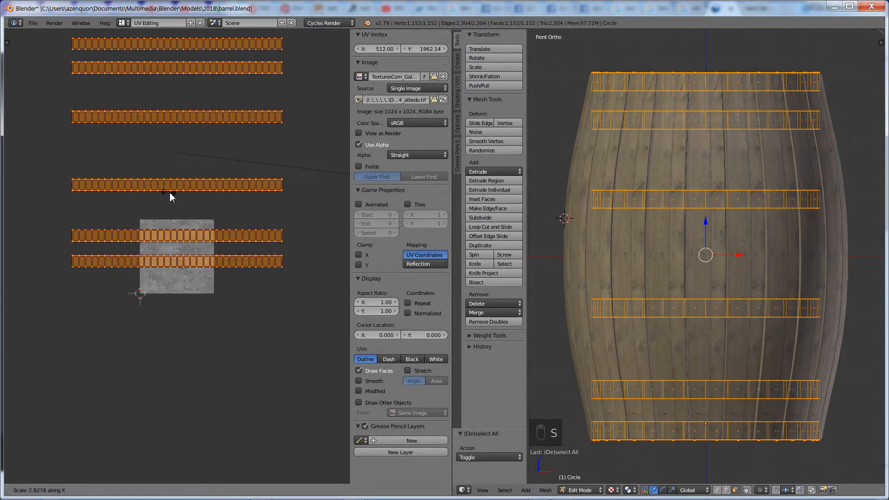
pyautogui.click(282, 203)
pyautogui.press('Tab')
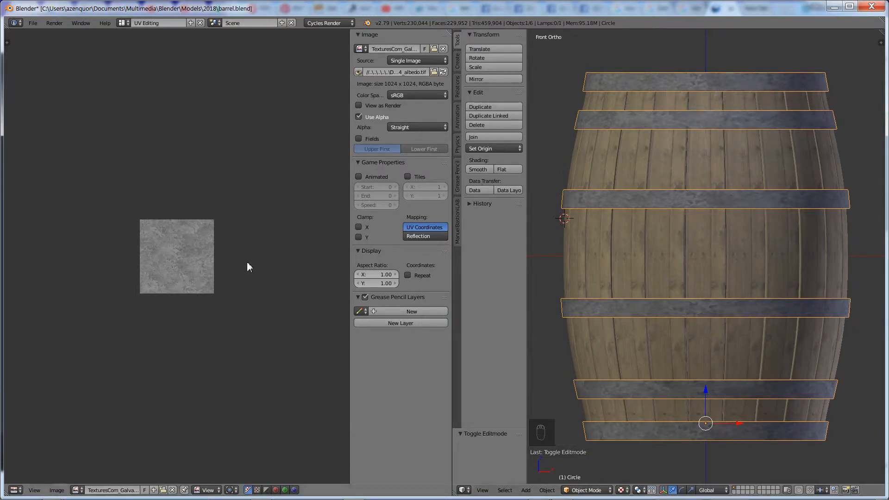
# Step: Preview the stretched metal texture on the hoops in Rendered shading, ending in Object Mode with Solid shading
pyautogui.hotkey('shift', 'z')
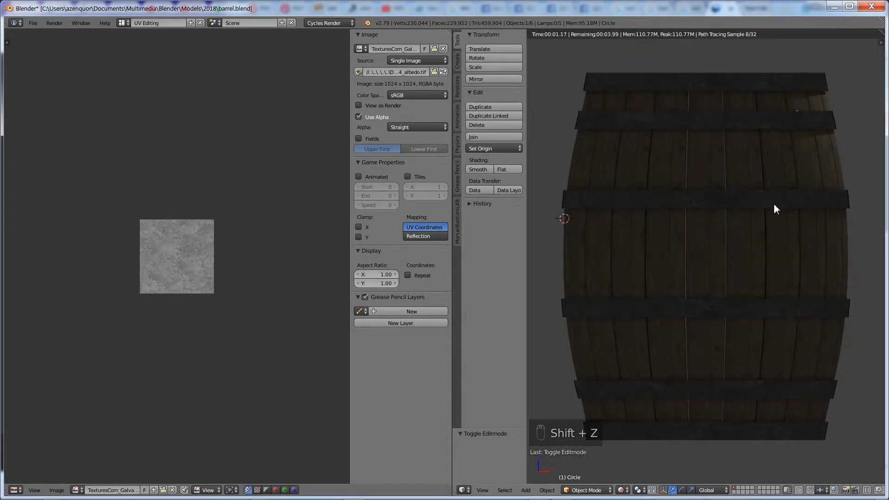
pyautogui.hotkey('shift', 'z')
pyautogui.press('z')
pyautogui.press('z')
pyautogui.press('Tab')
pyautogui.press('Tab')
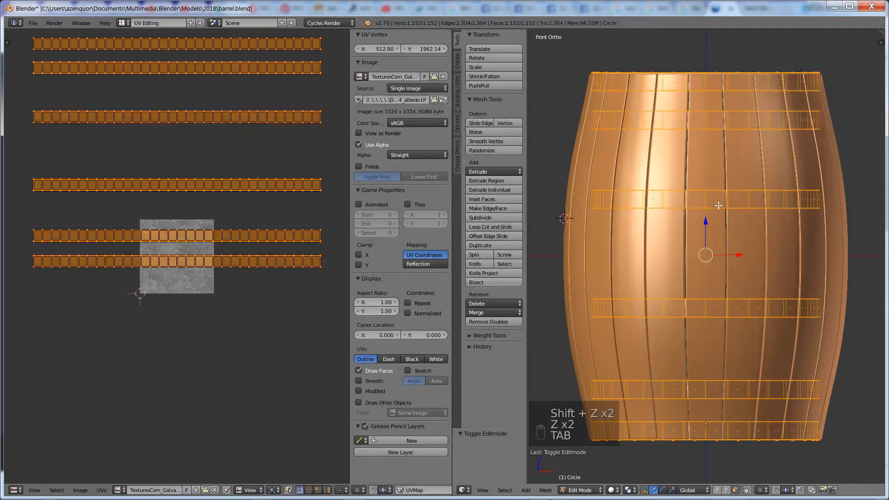
pyautogui.scroll(-3, 761, 224)
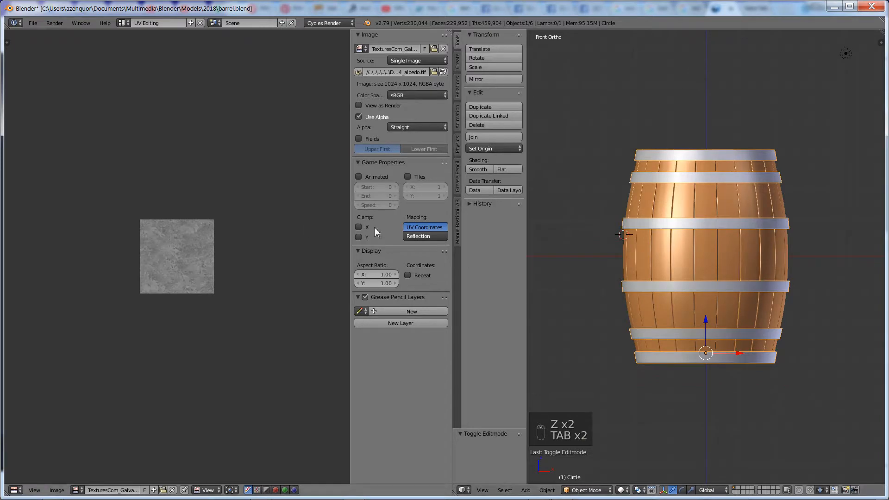
# Step: In the Default layout, assign an Image Texture to the hoop material's roughness using the galvanized metal albedo image
pyautogui.click(123, 23)
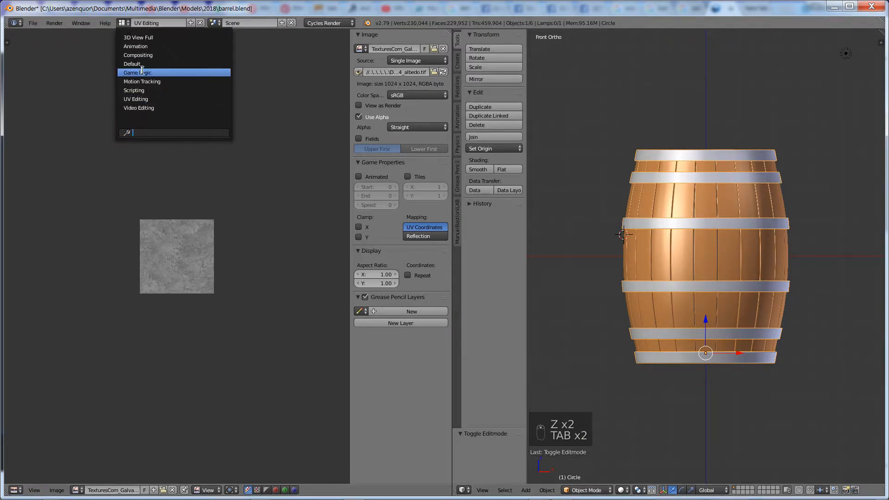
pyautogui.click(139, 63)
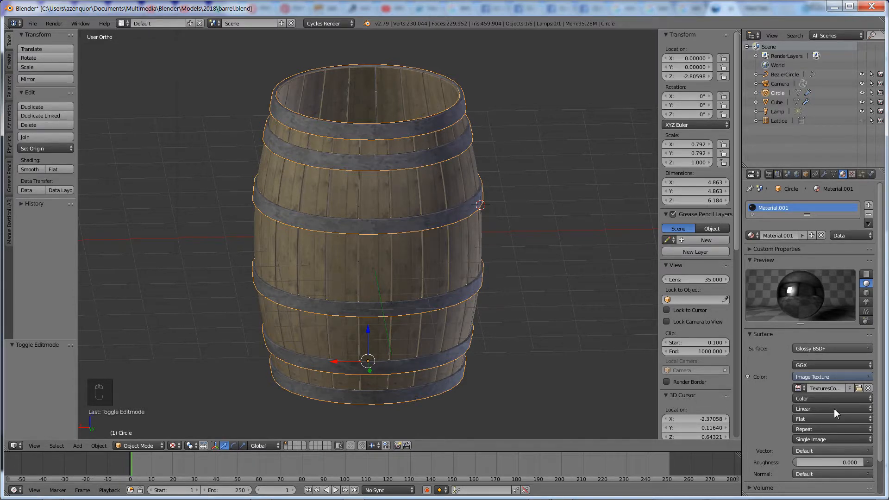
pyautogui.scroll(-2, 835, 409)
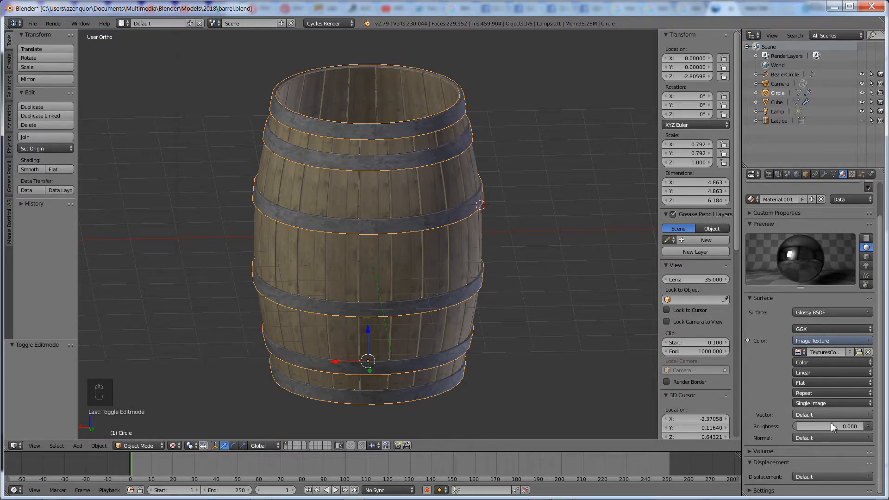
pyautogui.click(868, 427)
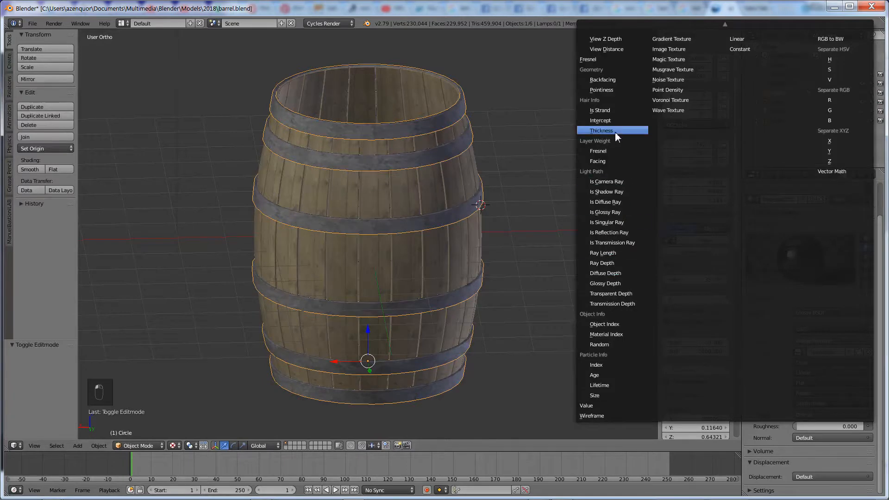
pyautogui.click(669, 50)
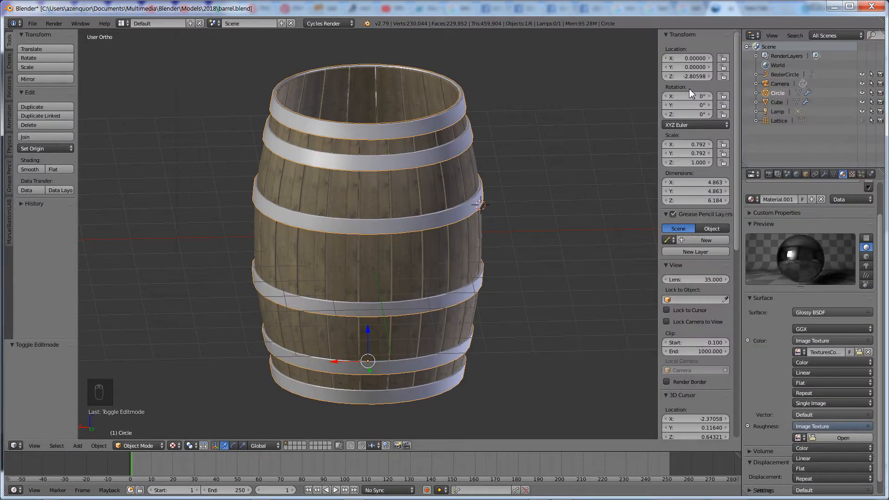
pyautogui.click(798, 438)
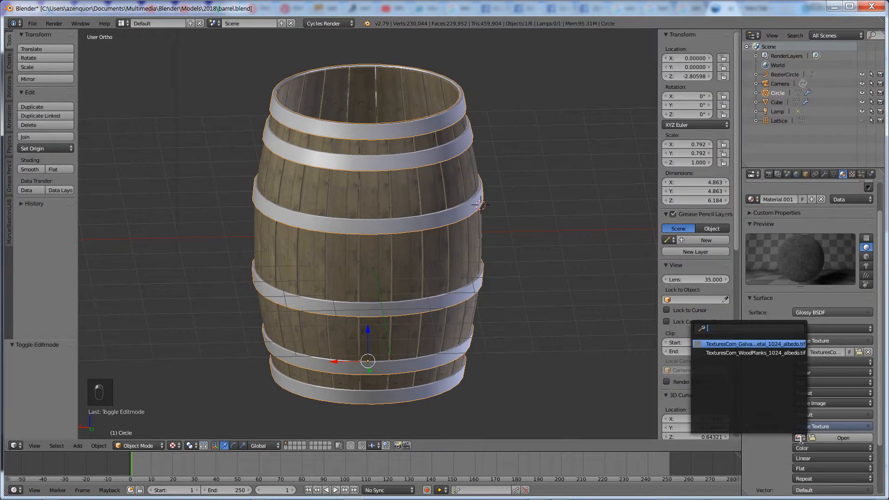
pyautogui.click(733, 343)
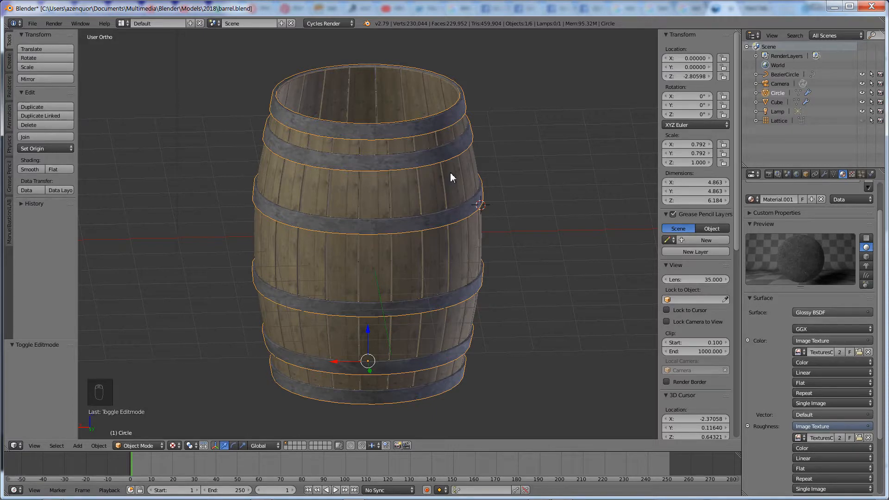
# Step: Preview the hoops' textured roughness in Rendered shading, return to textured shading, and view the barrel from higher up
pyautogui.hotkey('shift', 'z')
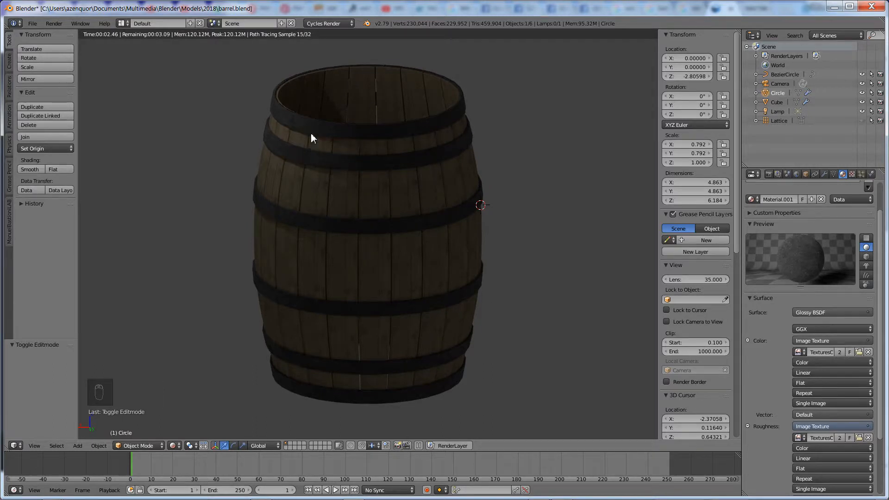
pyautogui.hotkey('shift', 'z')
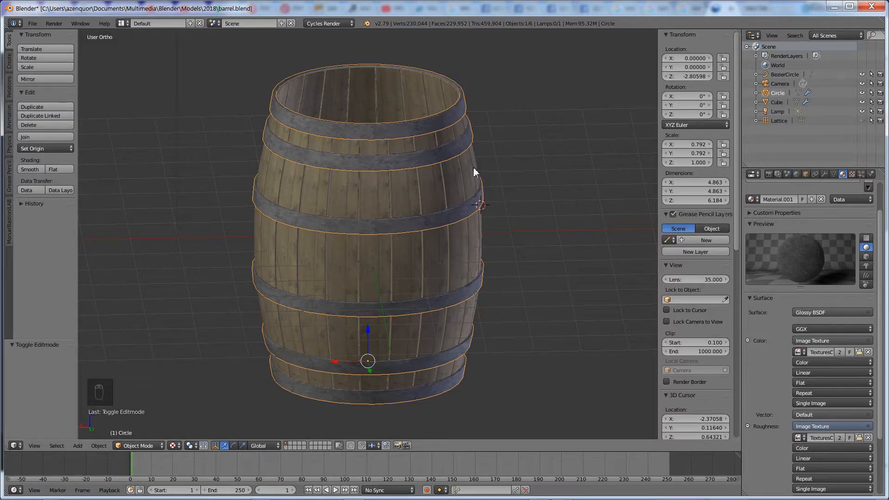
pyautogui.moveTo(376, 115); pyautogui.dragTo(469, 111, button='middle')
pyautogui.moveTo(401, 82); pyautogui.dragTo(356, 105, button='middle')
# Step: Add a mesh circle, snap the 3D cursor to the scene center, and snap the circle to the cursor
pyautogui.hotkey('shift', 'a')
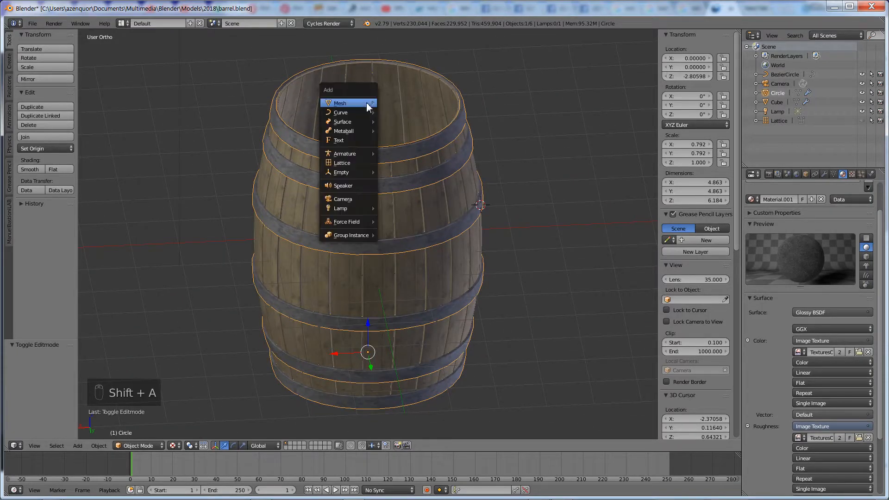
pyautogui.moveTo(365, 103)
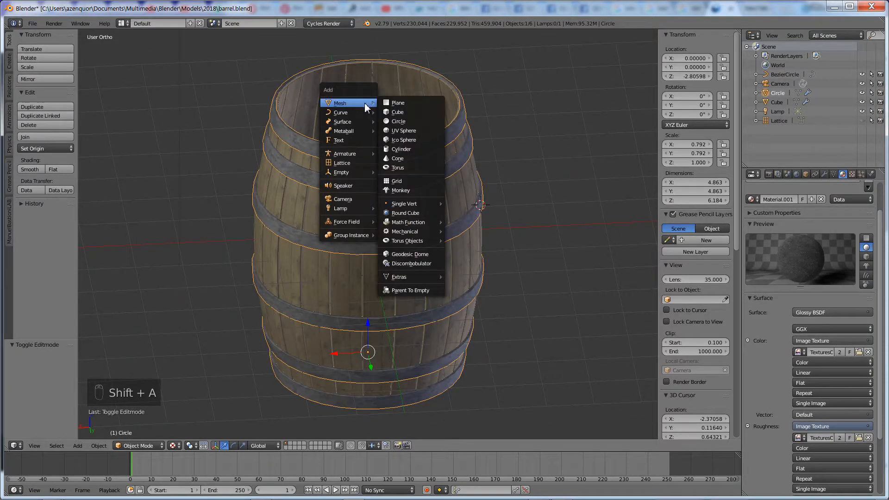
pyautogui.click(409, 122)
pyautogui.moveTo(451, 231); pyautogui.dragTo(509, 287, button='middle')
pyautogui.hotkey('shift', 's')
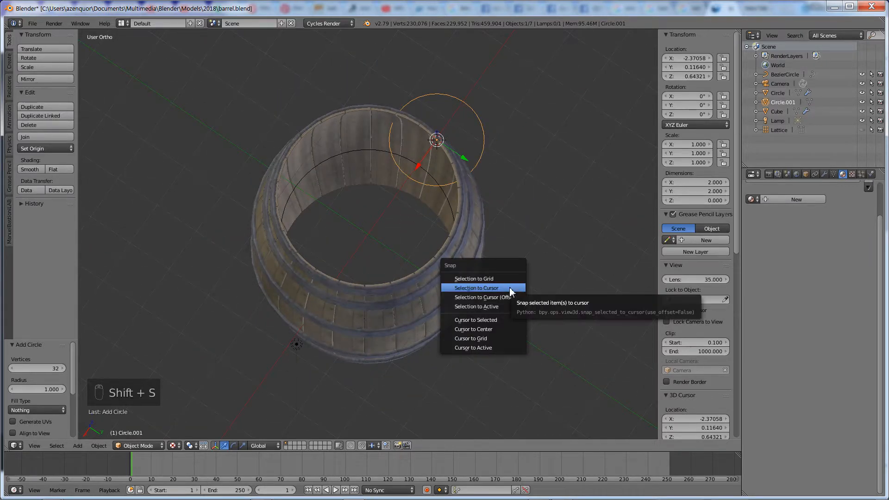
pyautogui.click(493, 327)
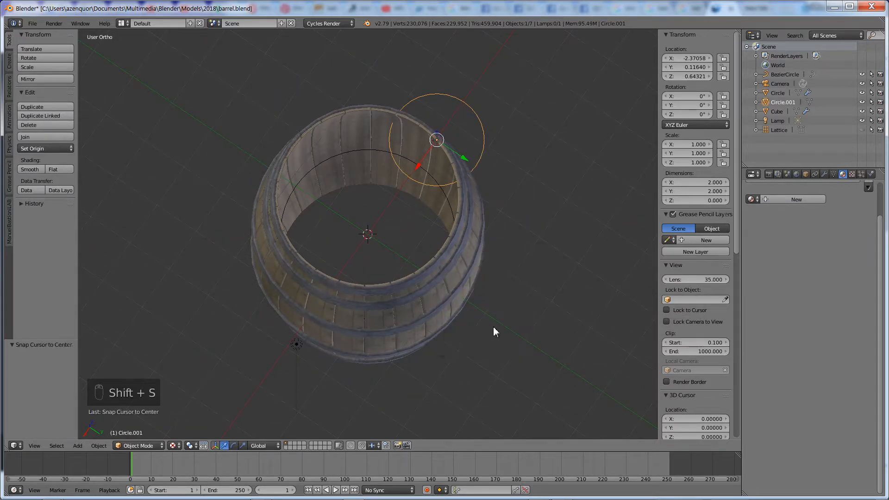
pyautogui.hotkey('shift', 's')
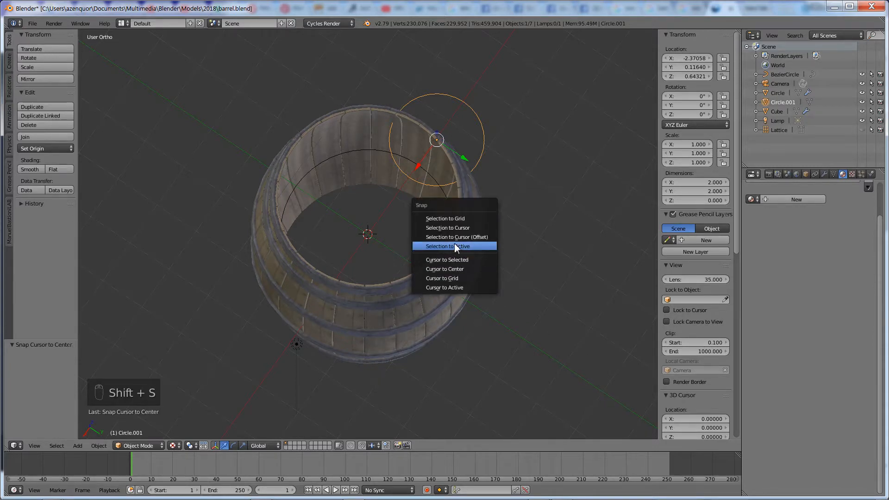
pyautogui.click(455, 228)
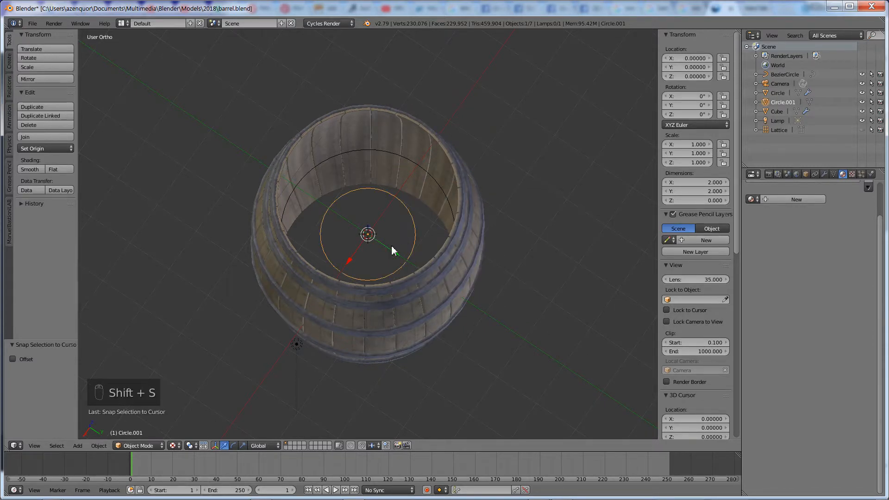
# Step: Raise the circle to the barrel's top rim at Z about 3.12 and scale its mesh about 1.92 times to fit the opening
pyautogui.press('KP_1')
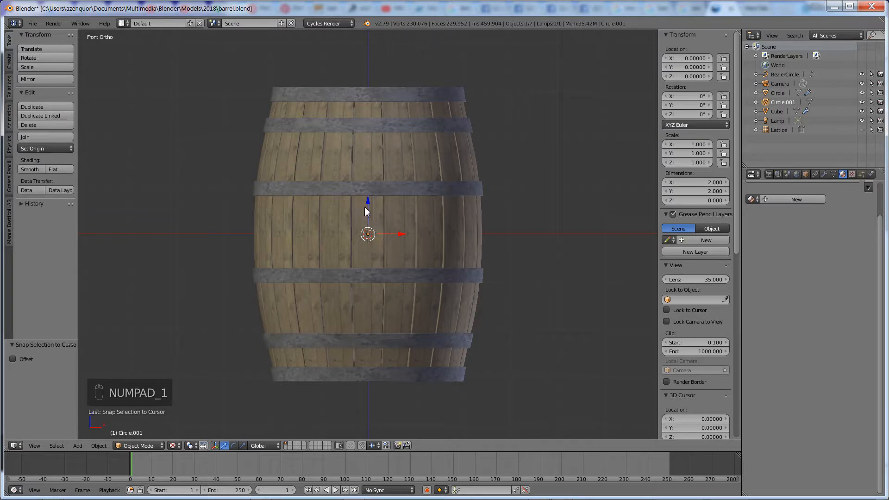
pyautogui.moveTo(368, 207); pyautogui.dragTo(364, 55)
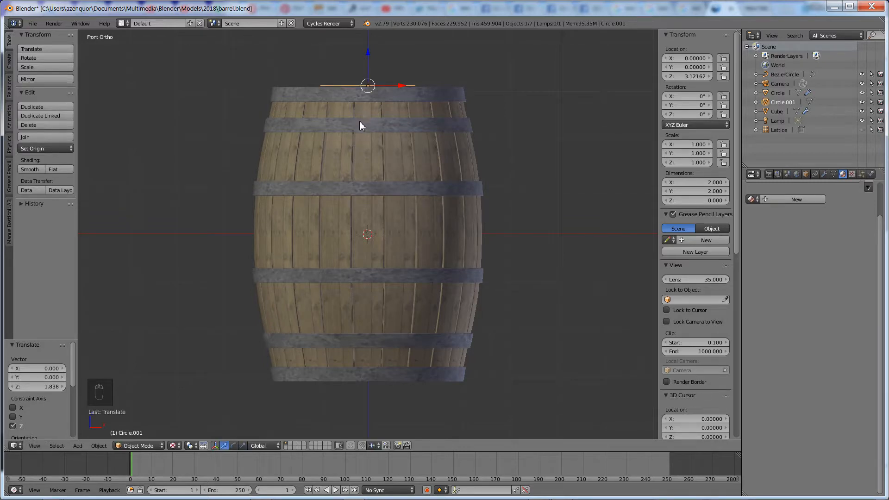
pyautogui.moveTo(359, 121); pyautogui.dragTo(367, 149, button='middle')
pyautogui.press('Tab')
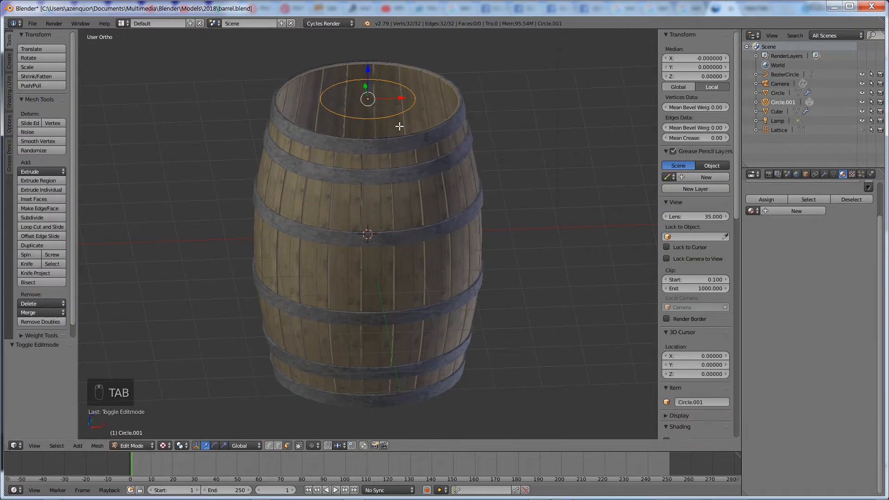
pyautogui.press('s')
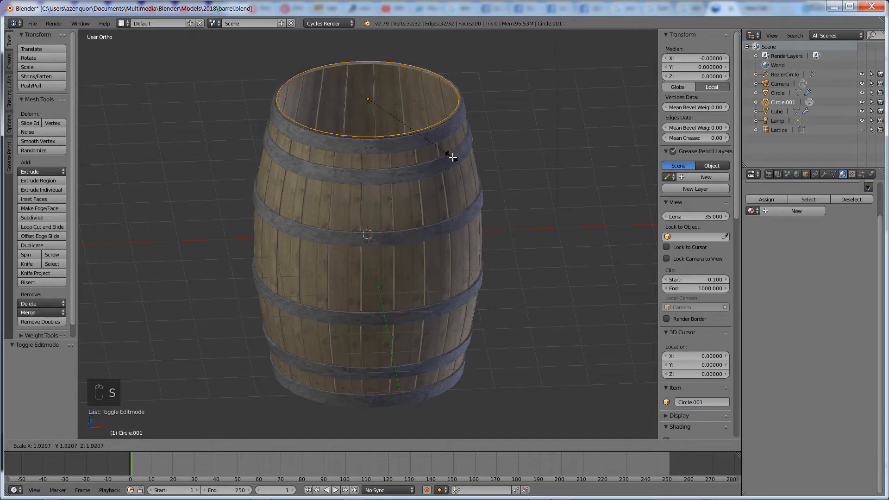
pyautogui.click(452, 157)
pyautogui.press('Tab')
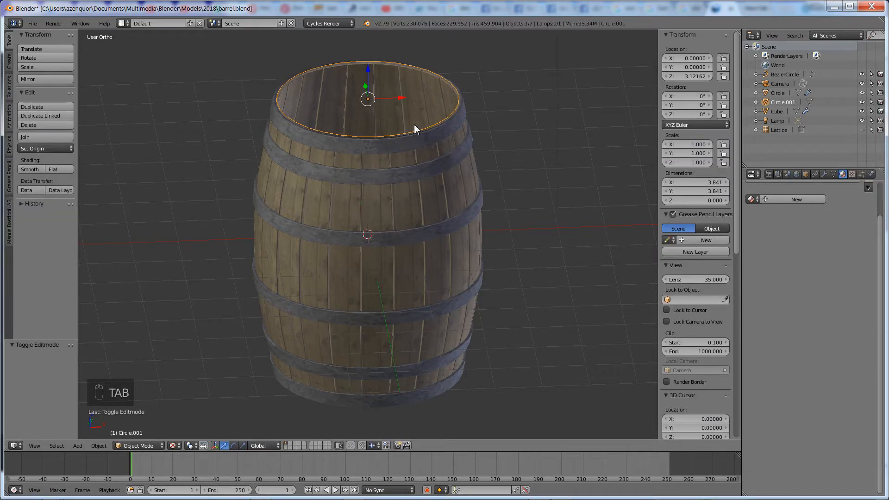
# Step: Extrude the whole circle in Edit Mode and scale the new ring inward to about 0.89
pyautogui.press('e')
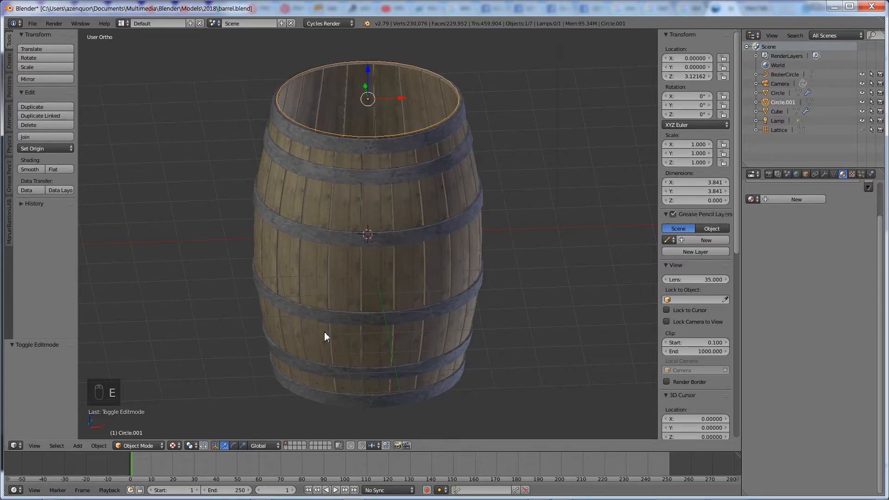
pyautogui.press('Tab')
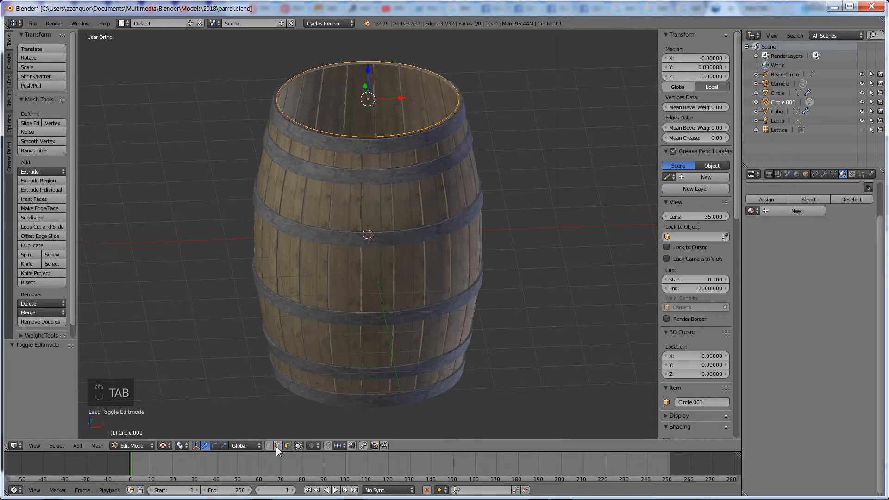
pyautogui.keyDown('alt'); pyautogui.rightClick(352, 135); pyautogui.keyUp('alt')
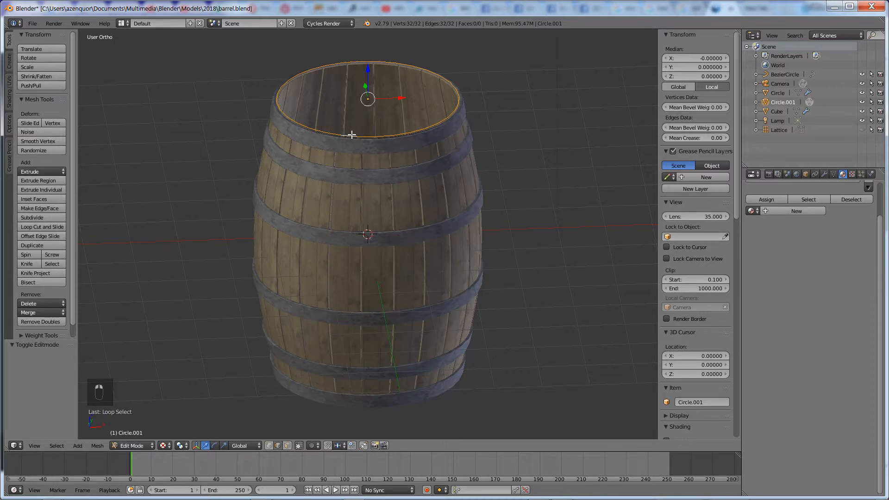
pyautogui.press('a')
pyautogui.press('a')
pyautogui.press('a')
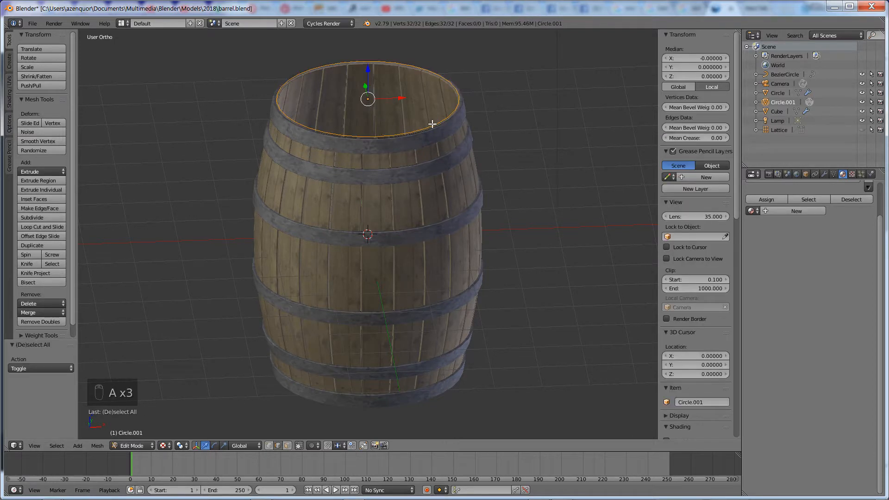
pyautogui.press('e')
pyautogui.rightClick(525, 99)
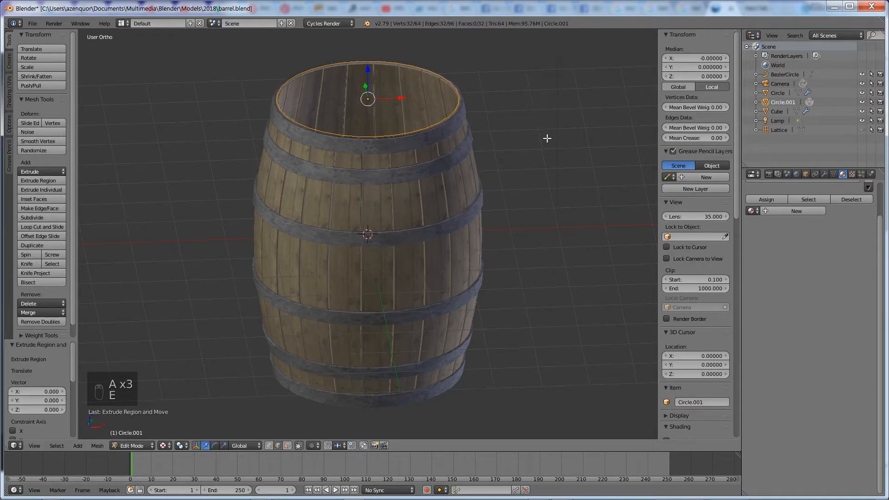
pyautogui.press('s')
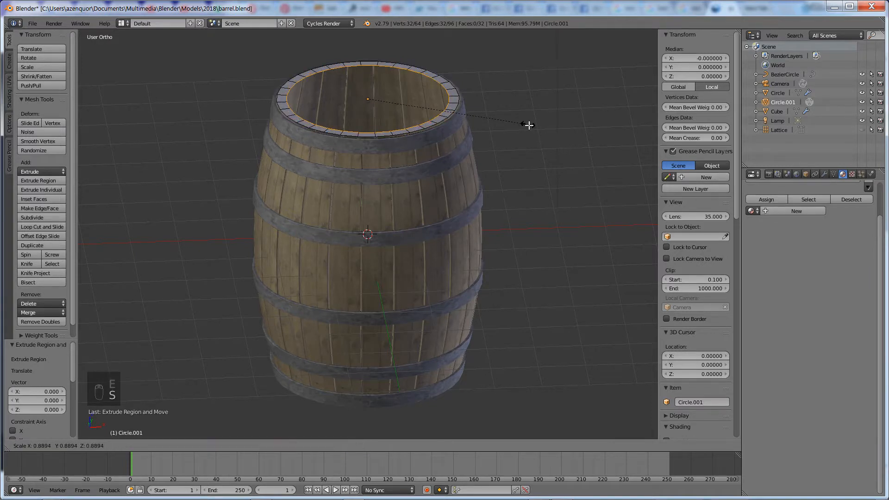
pyautogui.click(530, 125)
# Step: Extrude two more rings toward the lid's center, scaling the first to about 0.299 and the second to about 0.662
pyautogui.press('e')
pyautogui.rightClick(528, 125)
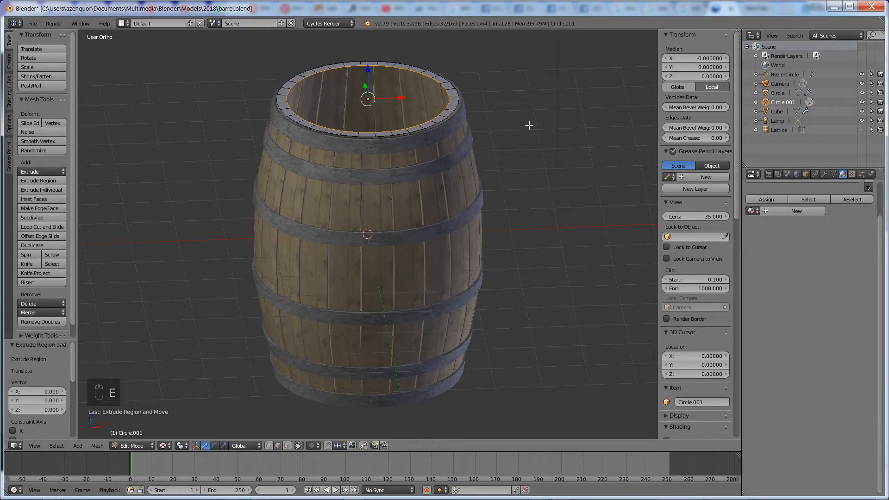
pyautogui.press('s')
pyautogui.click(417, 93)
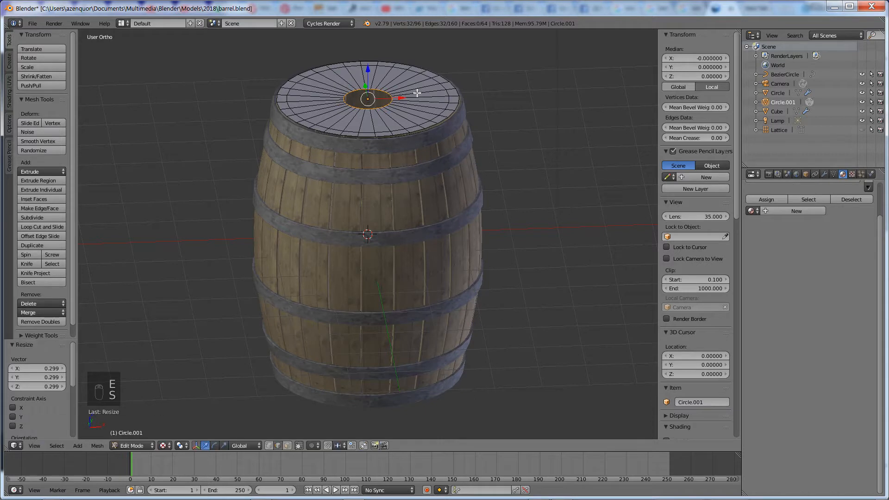
pyautogui.press('e')
pyautogui.rightClick(417, 93)
pyautogui.press('s')
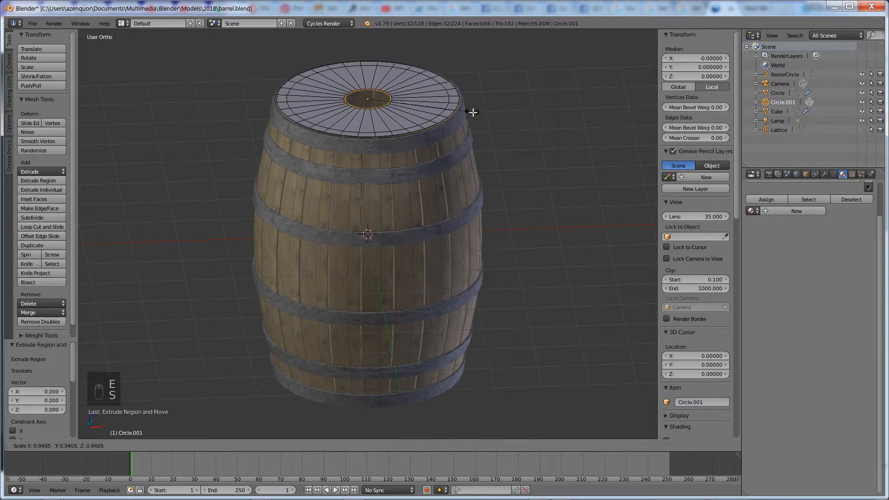
pyautogui.click(446, 103)
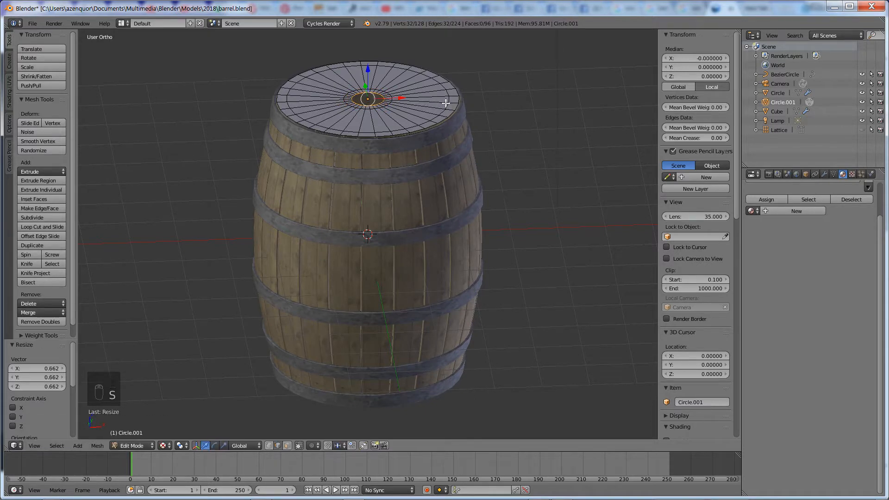
# Step: Extrude the innermost ring once more and merge its vertices at the center to close the lid
pyautogui.press('e')
pyautogui.rightClick(445, 103)
pyautogui.hotkey('alt', 'm')
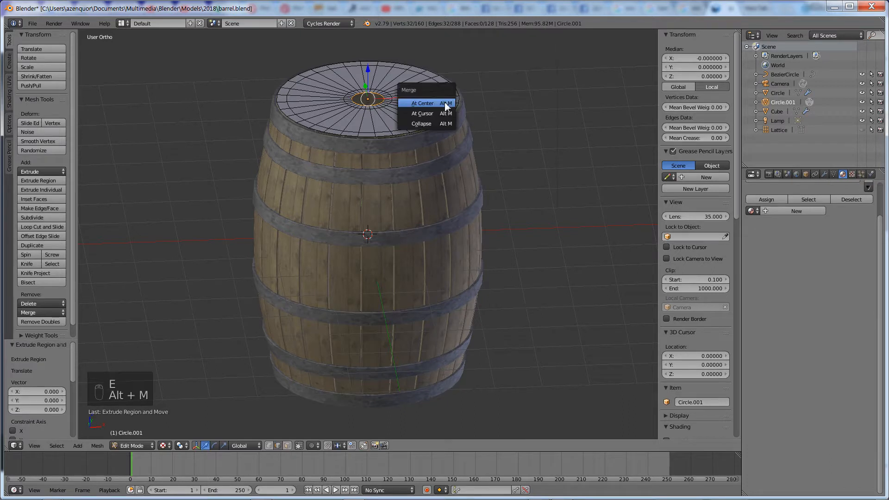
pyautogui.click(446, 103)
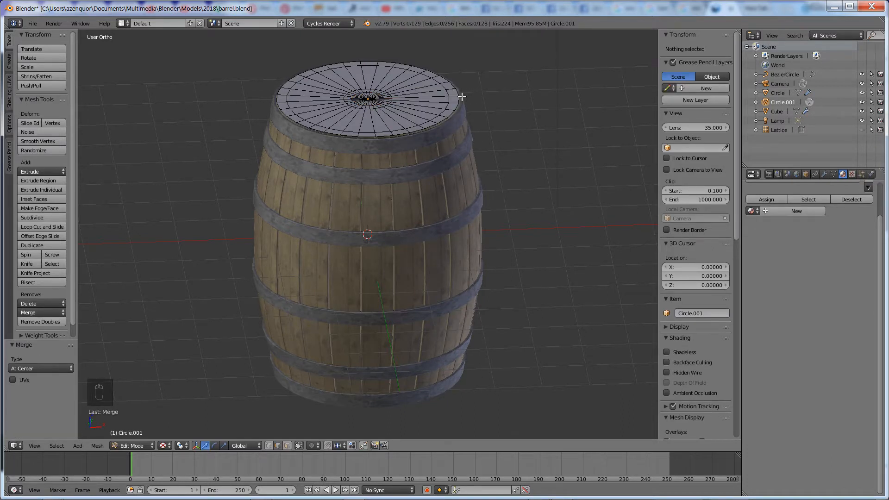
# Step: Extrude the entire lid upward about 0.085 and lower the object to Z about 2.95, just inside the barrel's rim
pyautogui.press('a')
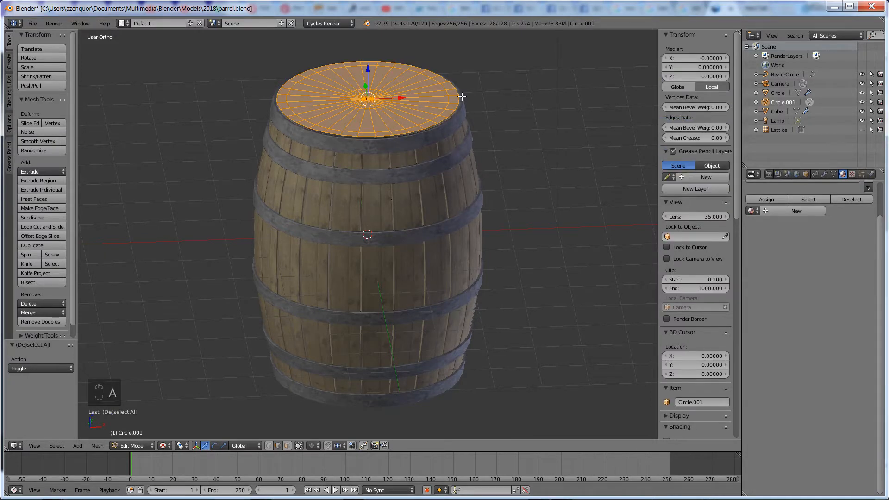
pyautogui.press('e')
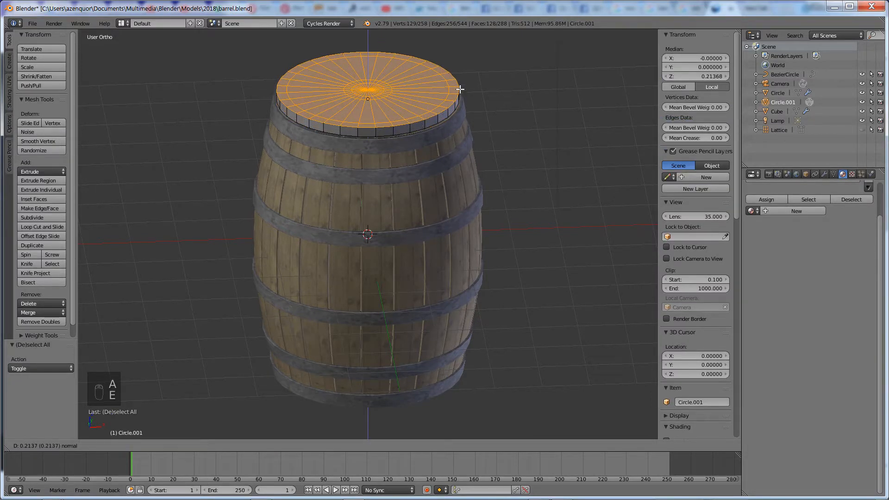
pyautogui.click(461, 93)
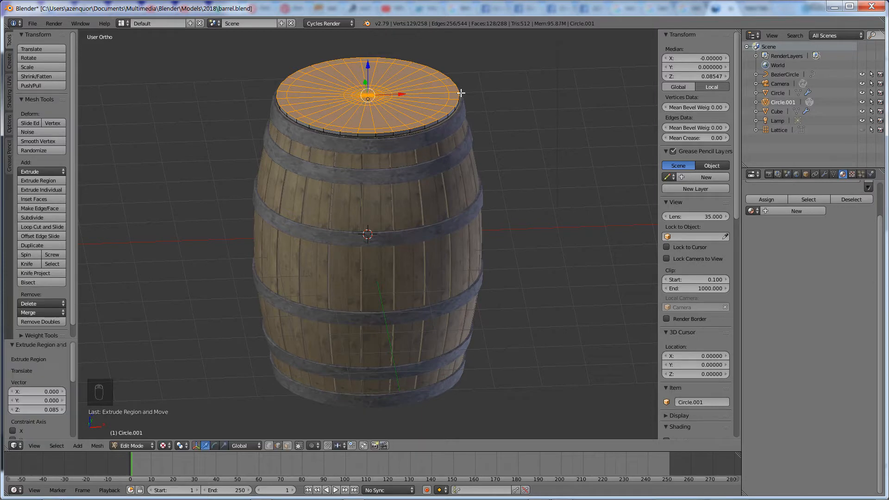
pyautogui.press('Tab')
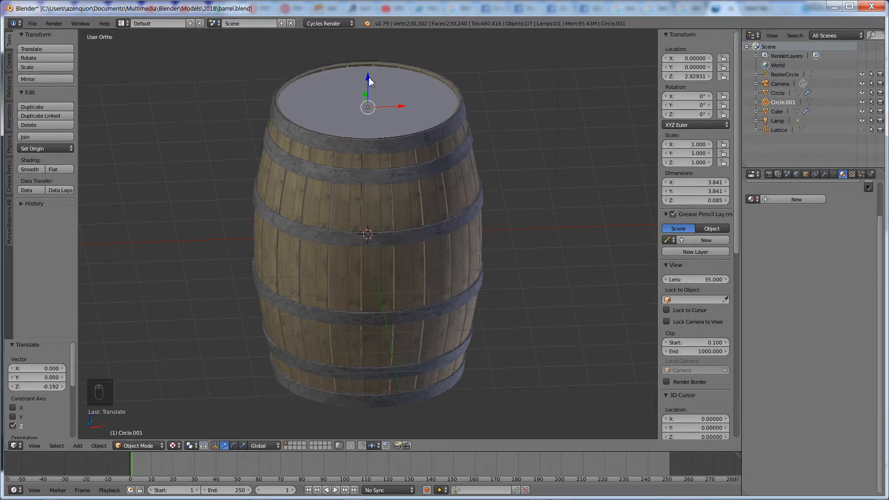
pyautogui.moveTo(368, 68); pyautogui.dragTo(370, 78)
# Step: Select all of the lid's geometry in Edit Mode from the top view and give the lid the existing wood barrel material
pyautogui.press('KP_7')
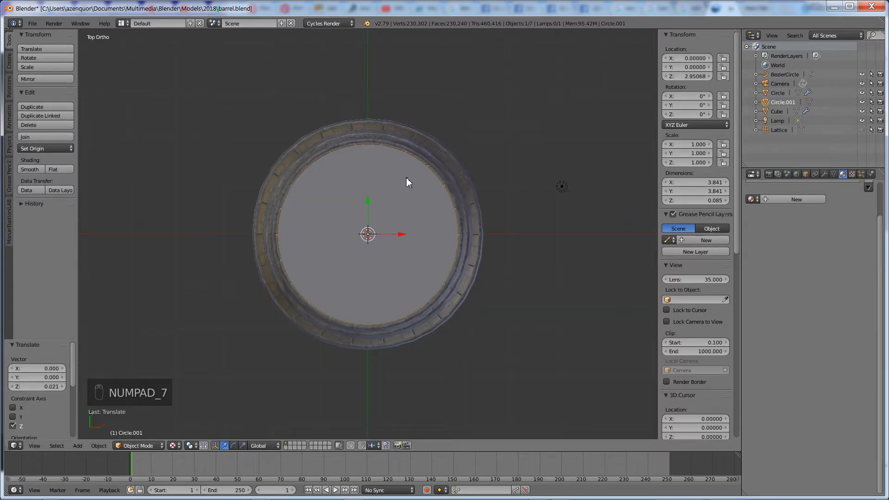
pyautogui.press('a')
pyautogui.press('a')
pyautogui.press('Tab')
pyautogui.press('a')
pyautogui.press('Tab')
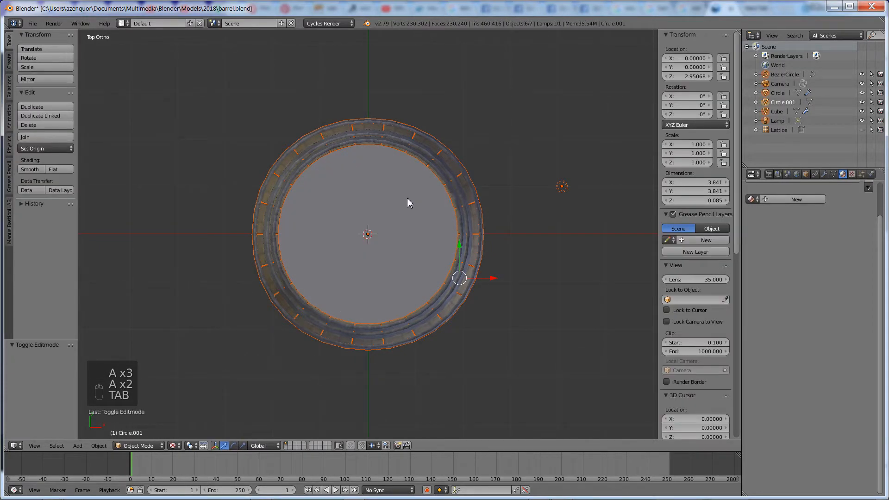
pyautogui.press('Tab')
pyautogui.press('a')
pyautogui.press('a')
pyautogui.press('a')
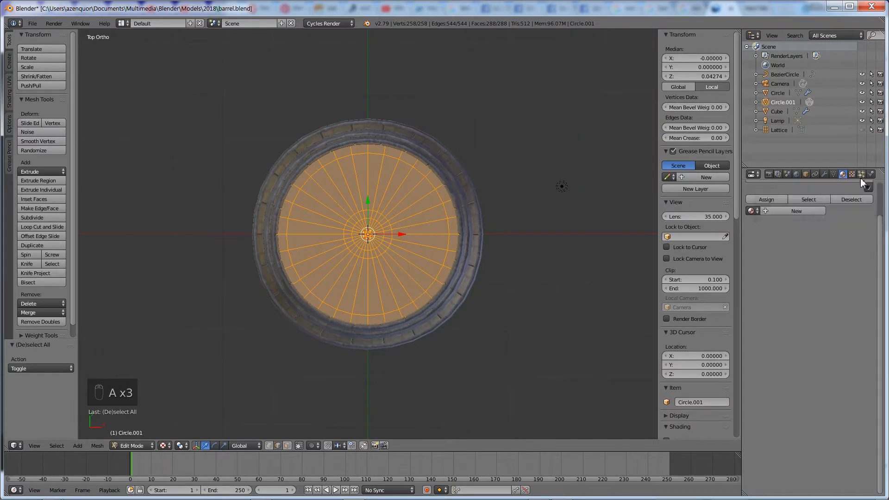
pyautogui.click(789, 251)
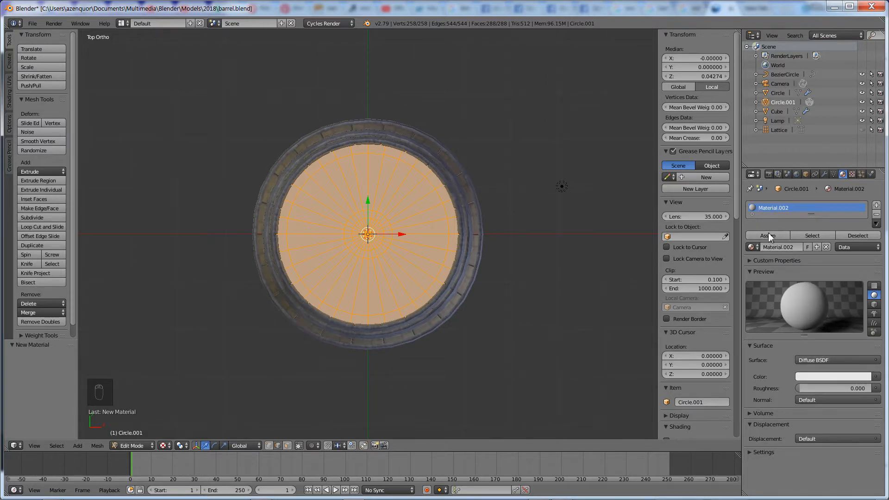
pyautogui.click(753, 247)
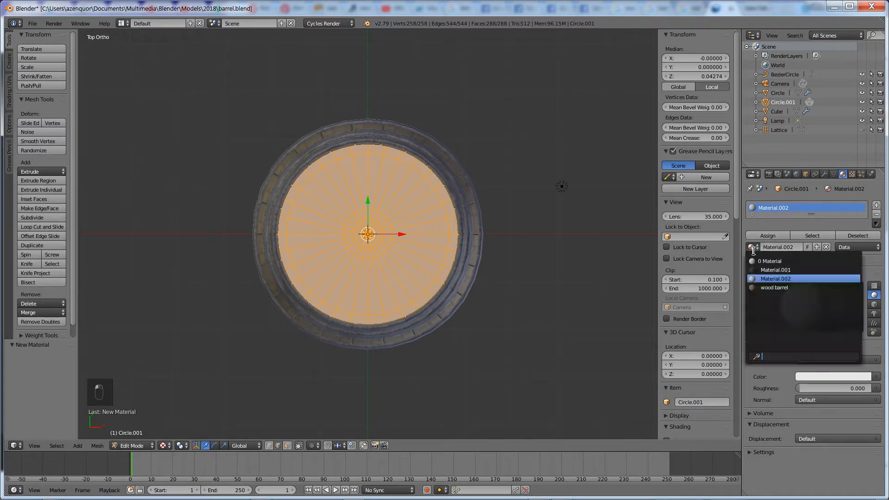
pyautogui.click(778, 287)
# Step: Return to Object Mode and preview the barrel with its lid in Rendered shading from an angled view above
pyautogui.press('z')
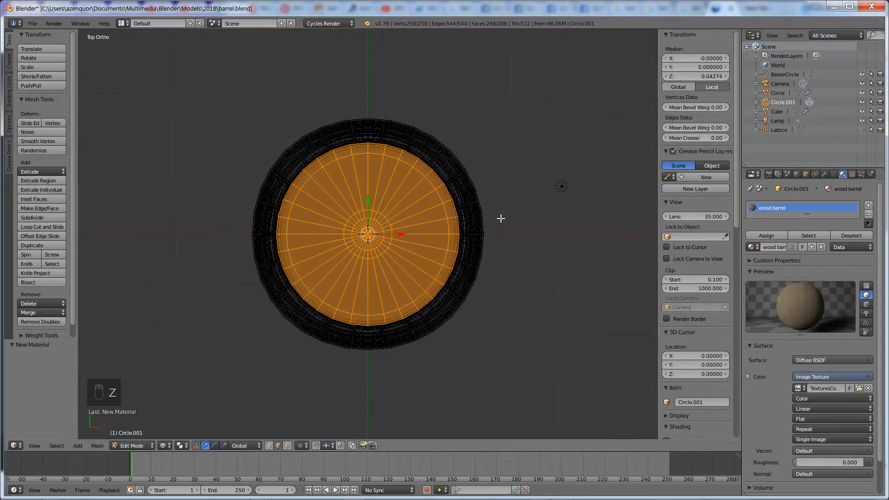
pyautogui.press('z')
pyautogui.press('Tab')
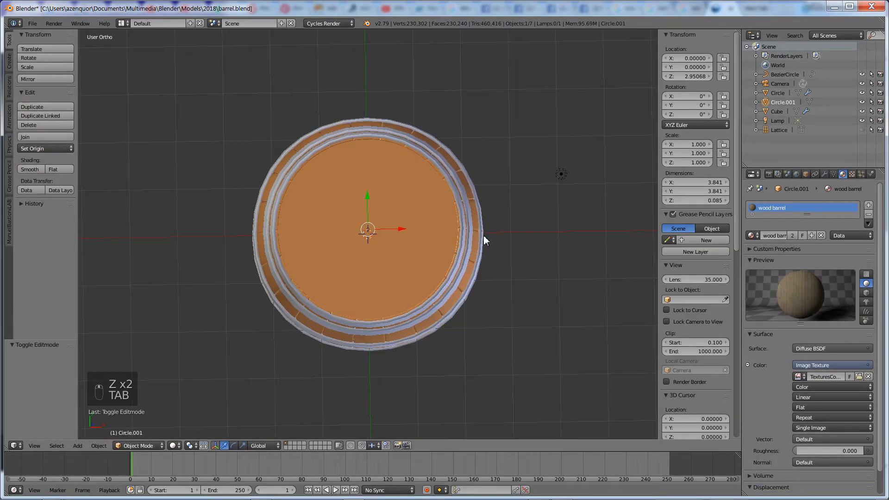
pyautogui.moveTo(484, 235); pyautogui.dragTo(494, 198, button='middle')
pyautogui.hotkey('shift', 'z')
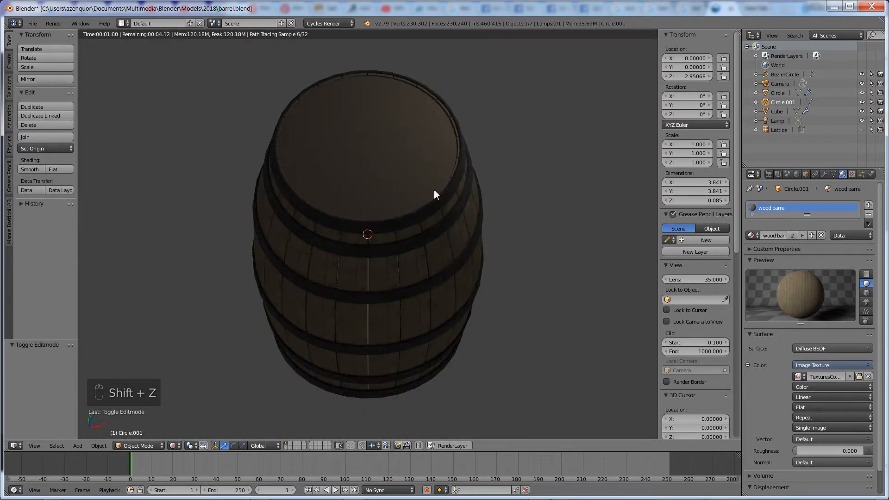
# Step: Enter Edit Mode on the lid in the UV Editing layout and unwrap it from the top view with Project From View
pyautogui.hotkey('shift', 'z')
pyautogui.press('Tab')
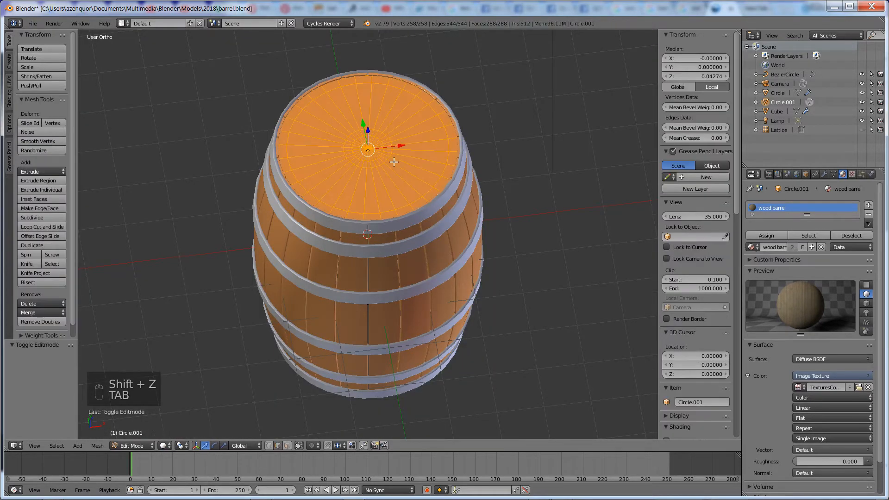
pyautogui.click(121, 23)
pyautogui.click(140, 99)
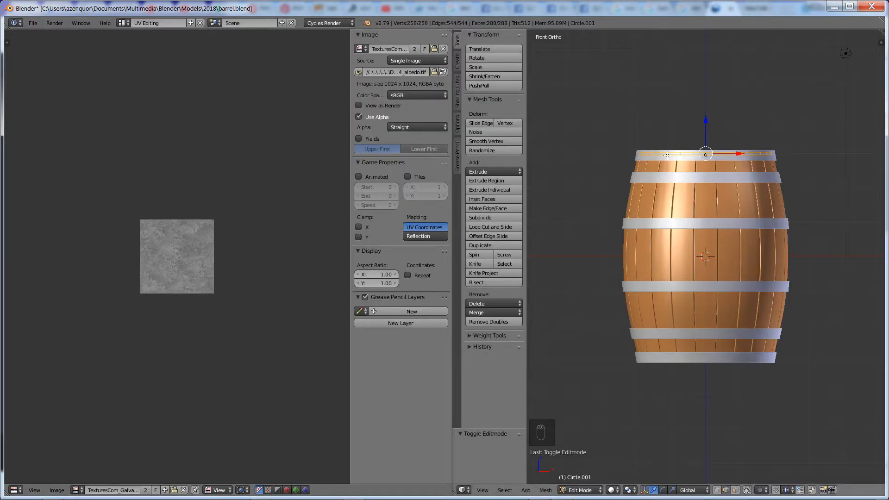
pyautogui.press('KP_7')
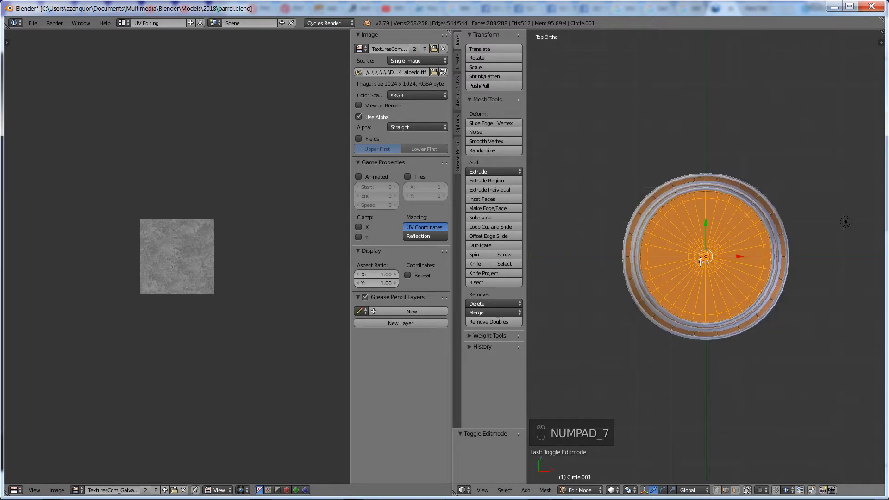
pyautogui.press('u')
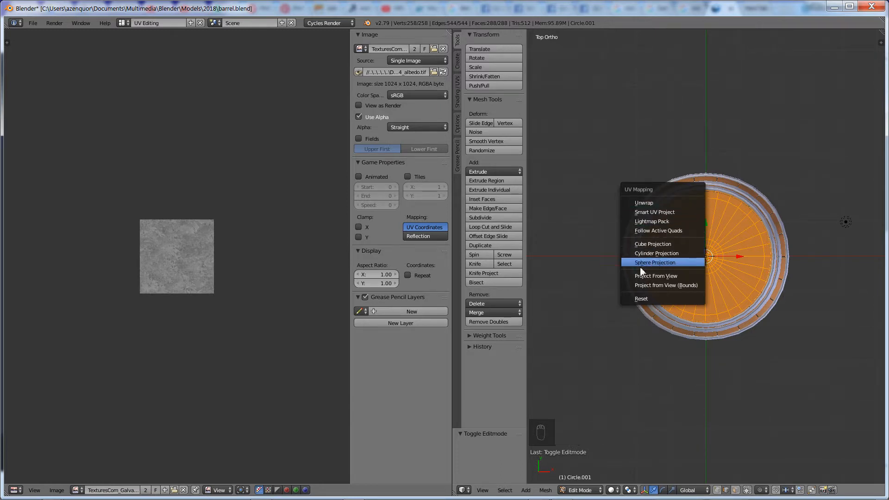
pyautogui.click(657, 276)
pyautogui.scroll(5, 214, 278)
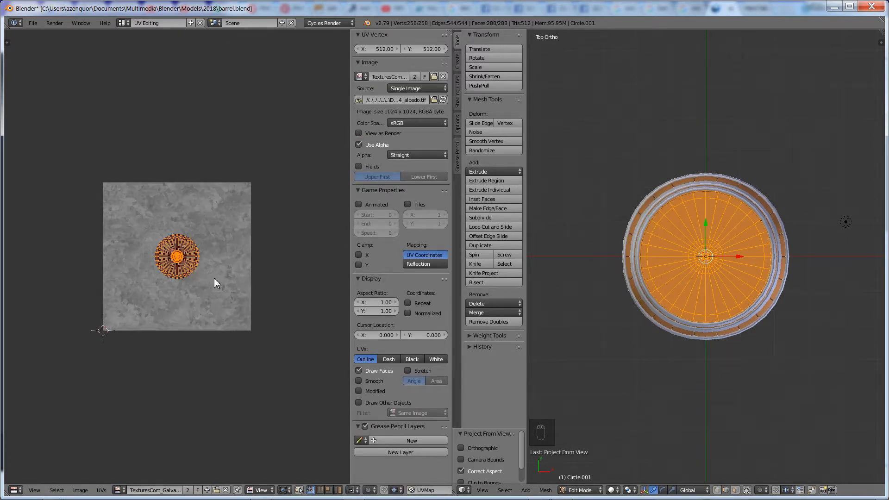
# Step: Show the wood texture image behind the lid's UVs and scale the UVs up by about 5.59
pyautogui.click(118, 490)
pyautogui.click(139, 401)
pyautogui.scroll(-2, 244, 284)
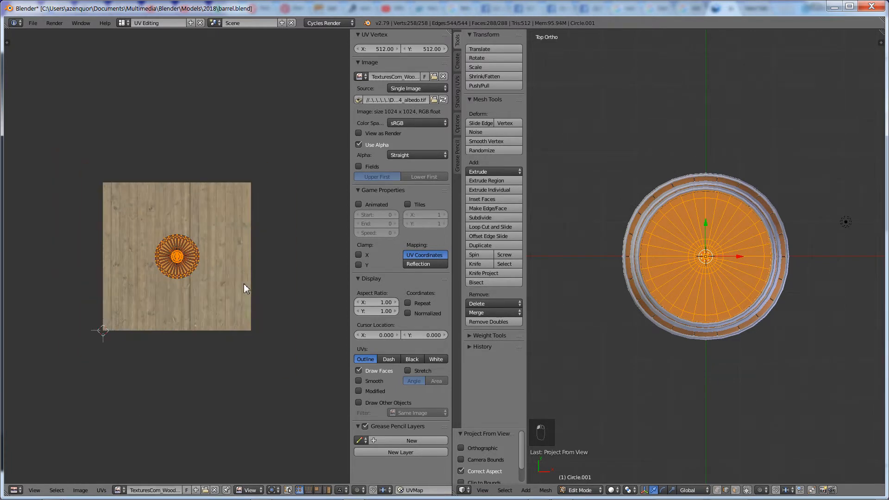
pyautogui.press('s')
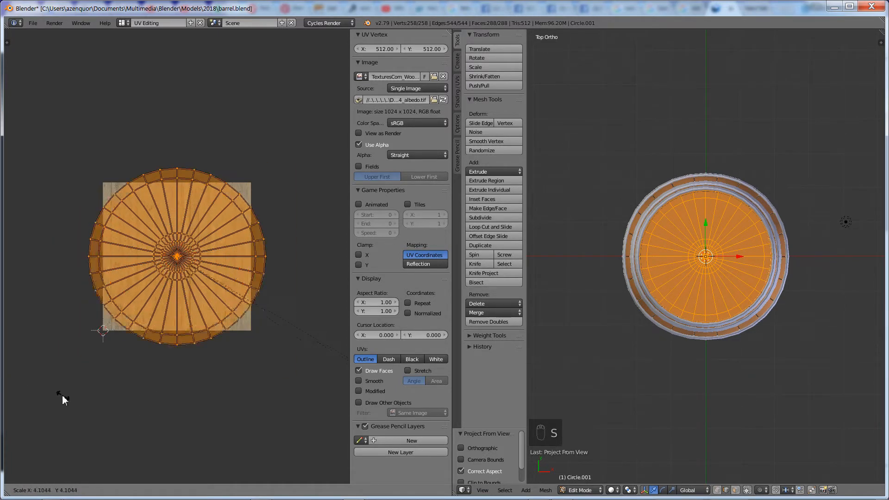
pyautogui.click(145, 423)
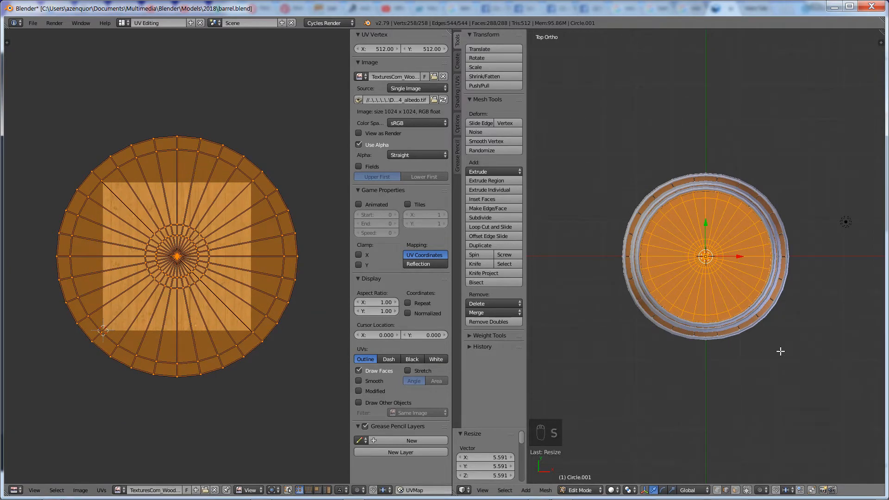
# Step: Preview the lid in Rendered shading, scale its UVs by about 0.583 and resize them once more, finishing in Object Mode
pyautogui.moveTo(748, 360); pyautogui.dragTo(755, 308, button='middle')
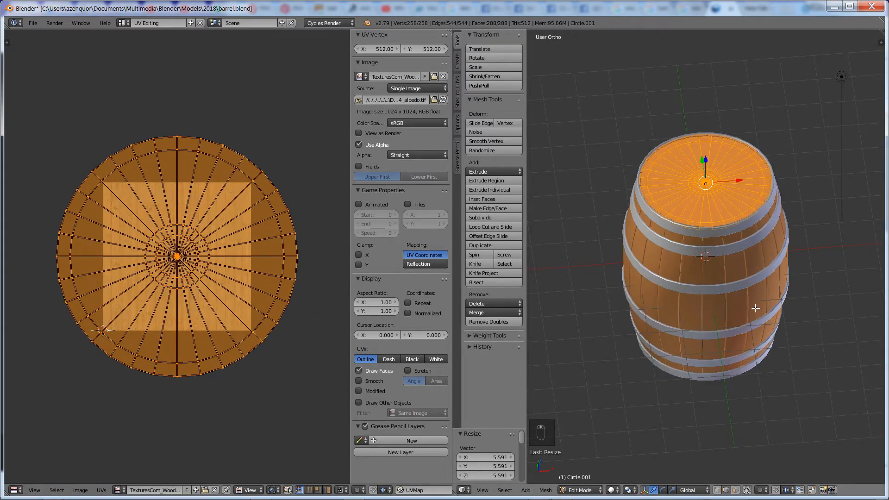
pyautogui.hotkey('shift', 'z')
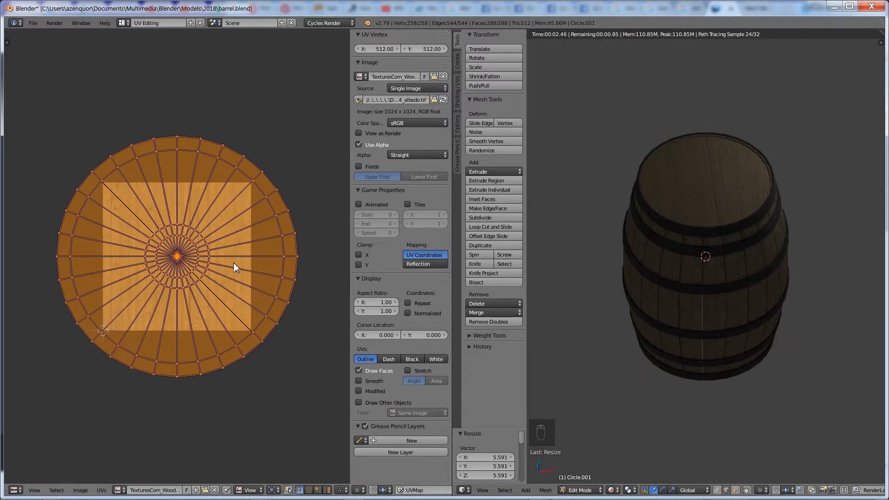
pyautogui.press('s')
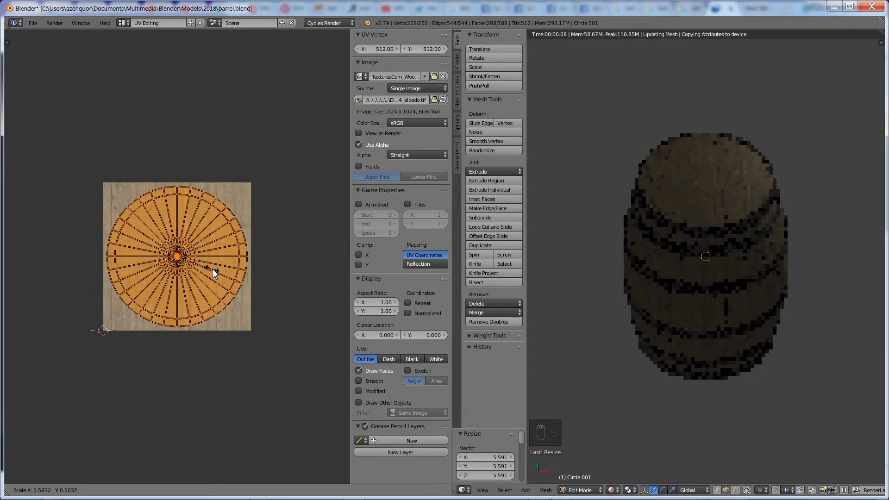
pyautogui.click(212, 273)
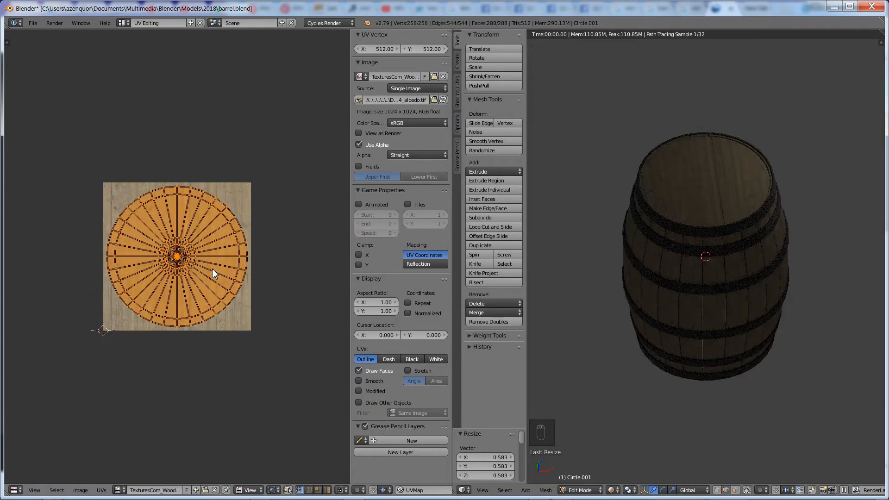
pyautogui.press('s')
pyautogui.click(274, 296)
pyautogui.press('Tab')
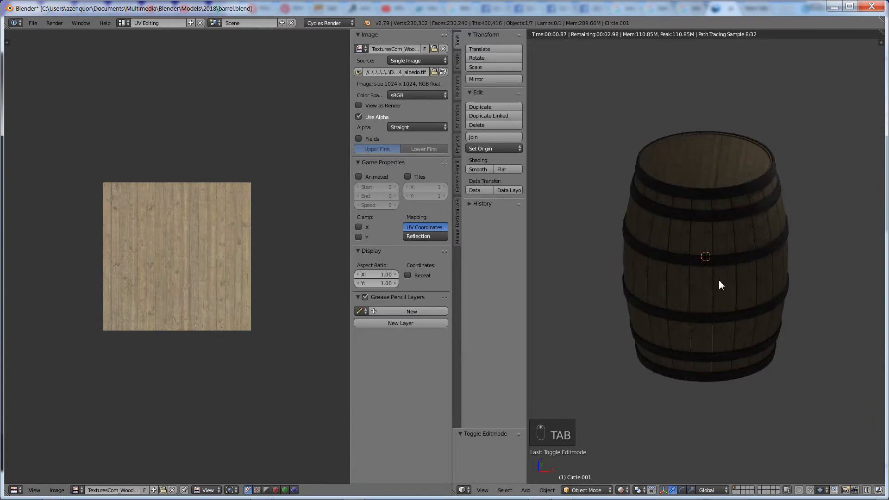
# Step: Return the viewport to Solid shading and restore the Default screen layout with the barrel seen at an angle
pyautogui.press('z')
pyautogui.press('z')
pyautogui.press('Tab')
pyautogui.press('Tab')
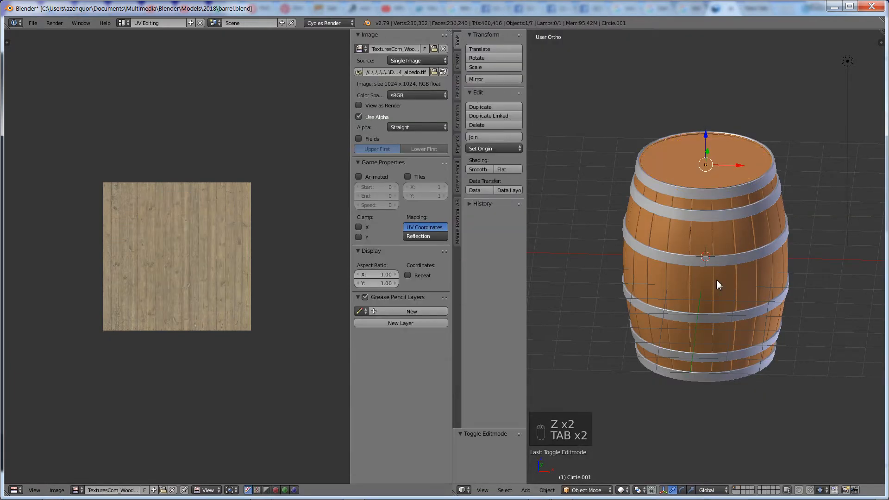
pyautogui.click(122, 23)
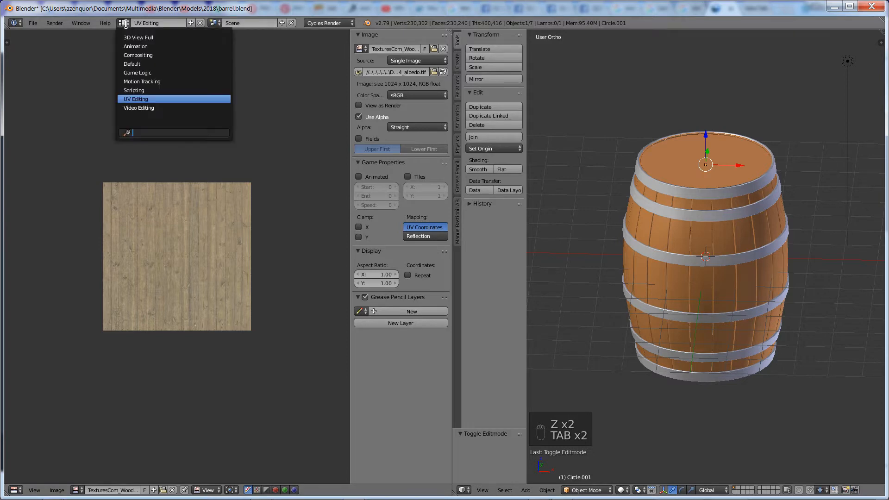
pyautogui.click(132, 64)
pyautogui.moveTo(457, 212); pyautogui.dragTo(495, 176, button='middle')
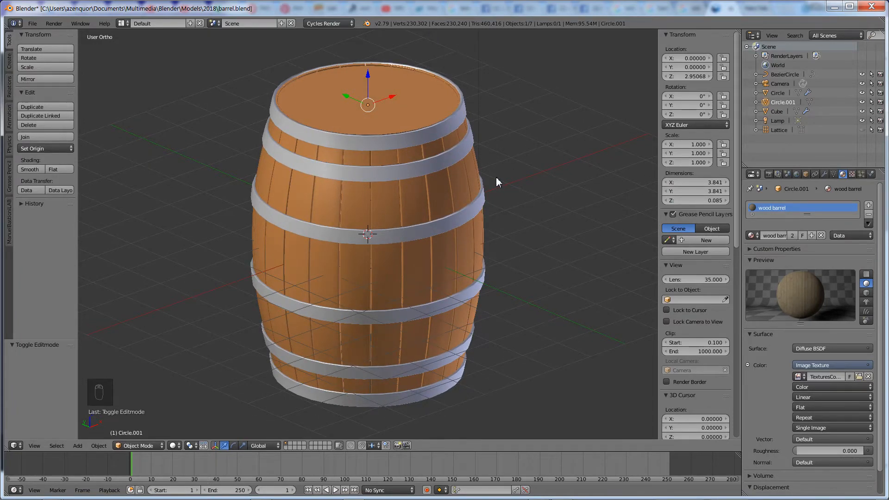
# Step: Save over barrel.blend from the camera view and duplicate the lid in place
pyautogui.press('KP_0')
pyautogui.hotkey('ctrl', 's')
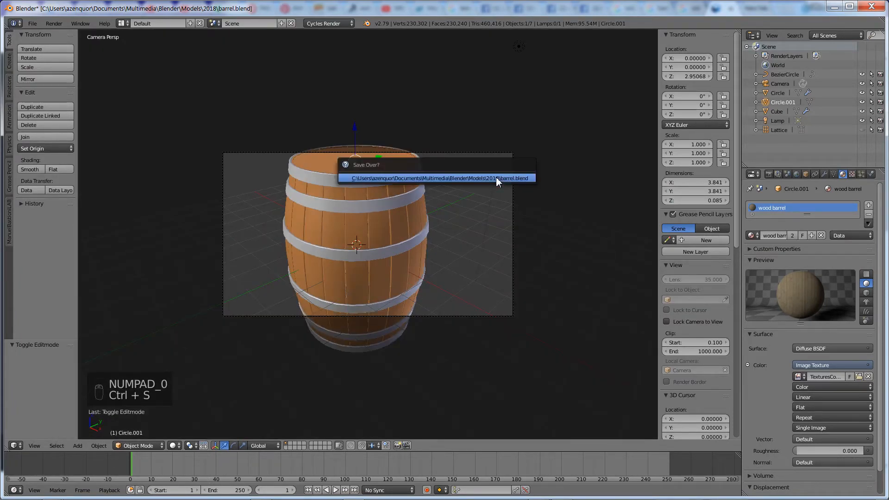
pyautogui.hotkey('shift', 'd')
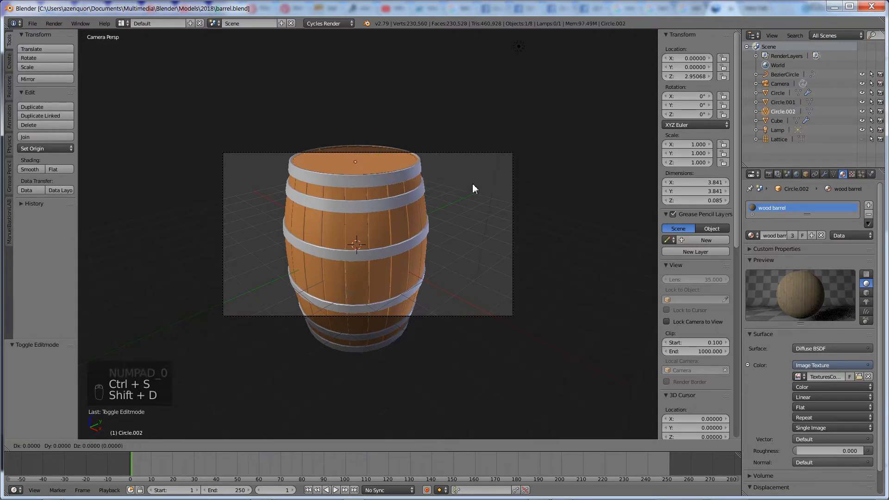
pyautogui.rightClick(472, 183)
# Step: Fly the camera back until the whole barrel fits inside the frame, left of its center
pyautogui.hotkey('shift', 'f')
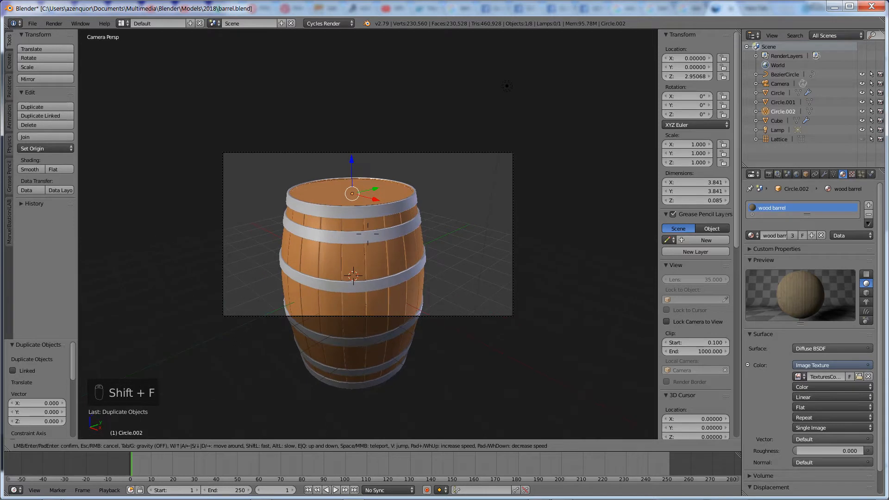
pyautogui.press('s')
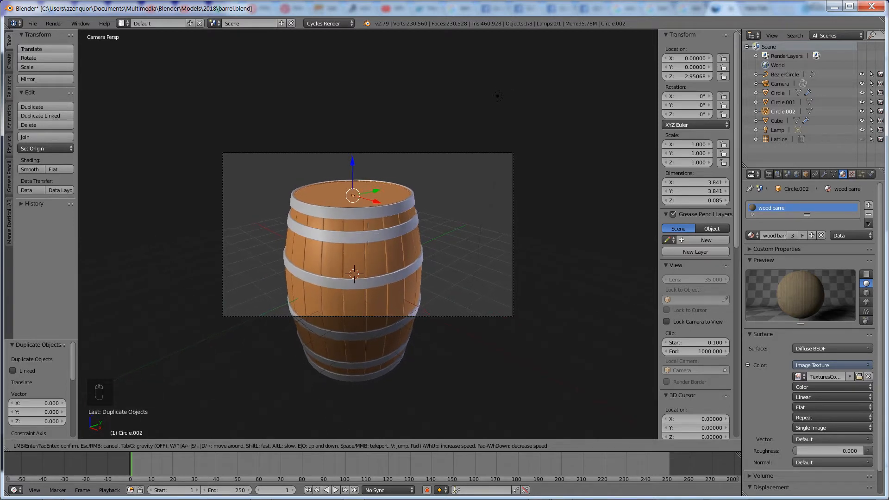
pyautogui.press('s')
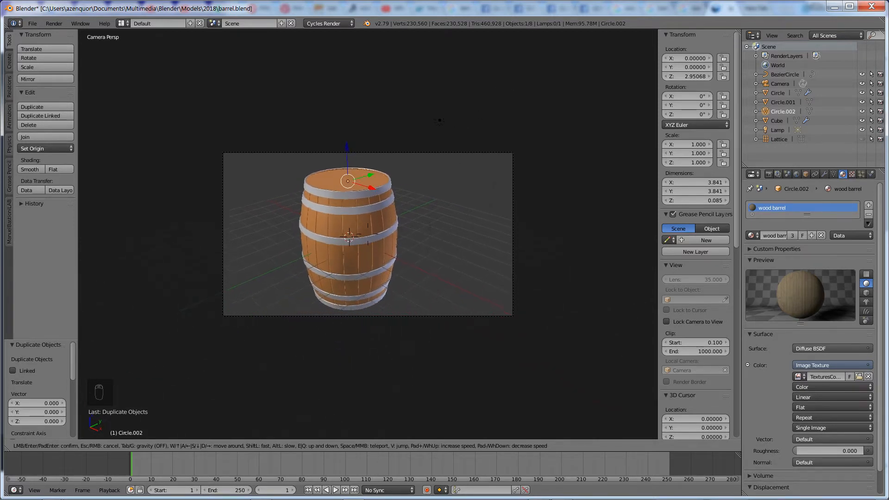
pyautogui.press('s')
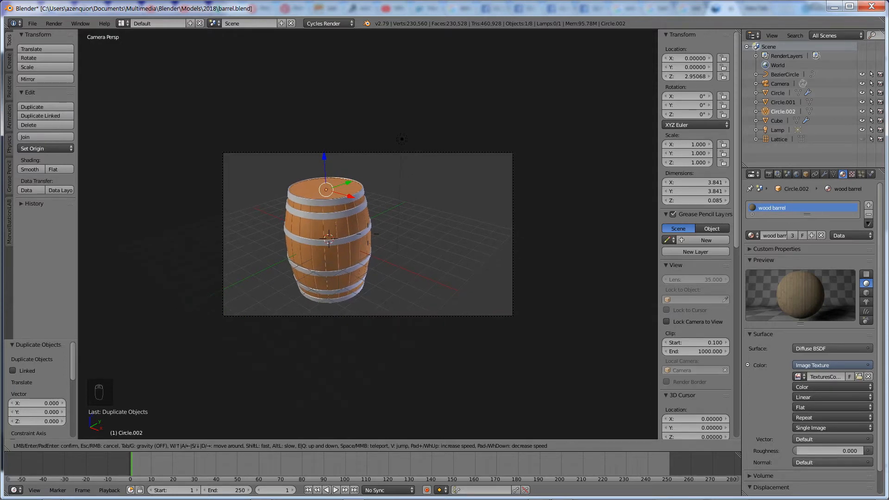
pyautogui.click(369, 239)
pyautogui.press('Tab')
pyautogui.press('Tab')
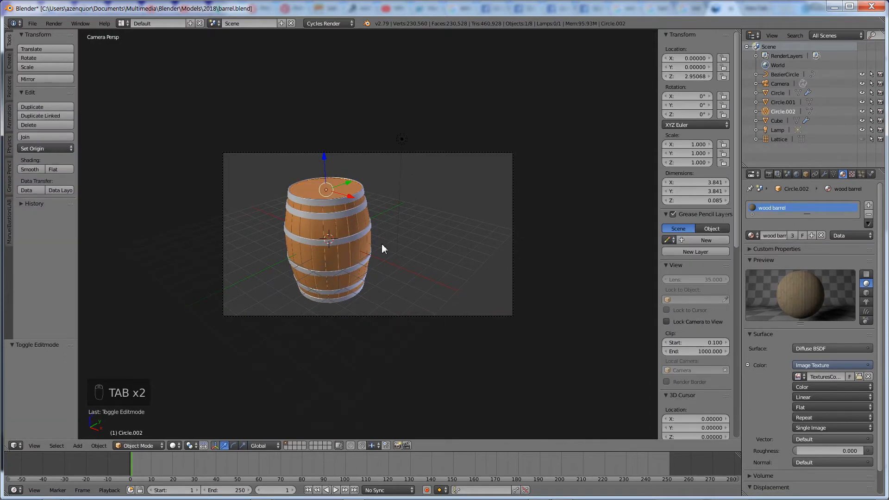
# Step: Add a plane at the origin as the ground and scale it up to about 125.4
pyautogui.hotkey('shift', 'a')
pyautogui.click(407, 245)
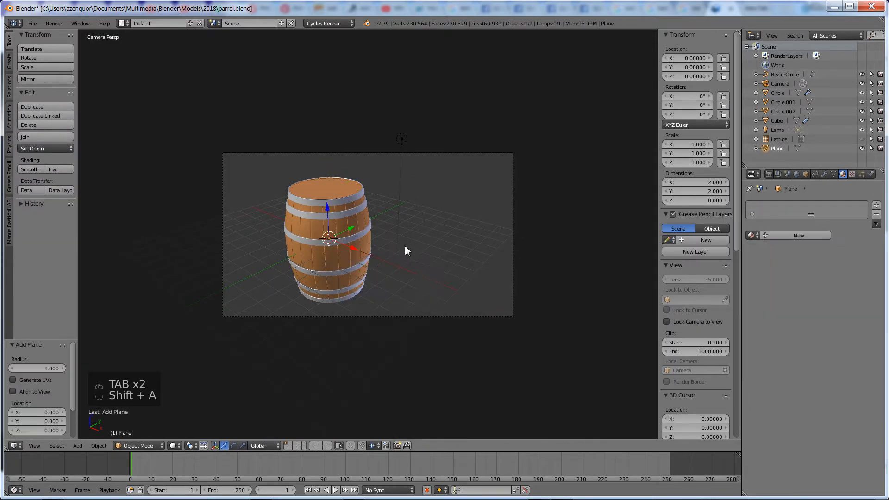
pyautogui.press('s')
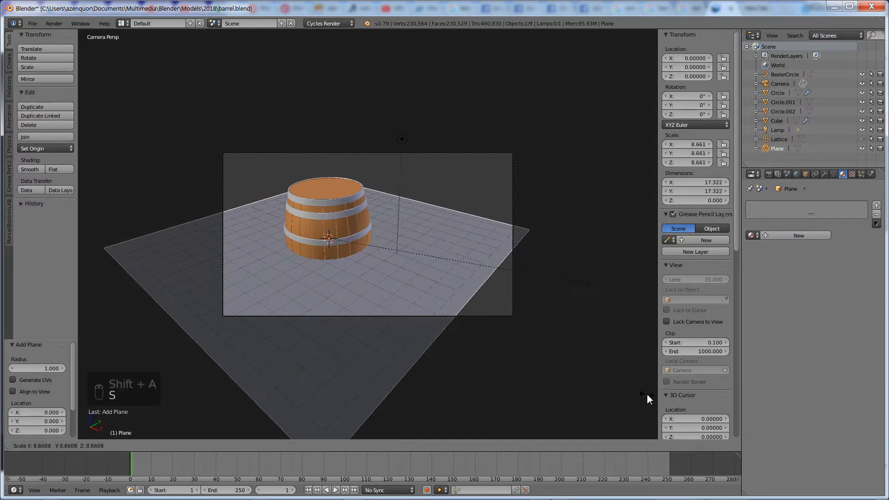
pyautogui.click(482, 44)
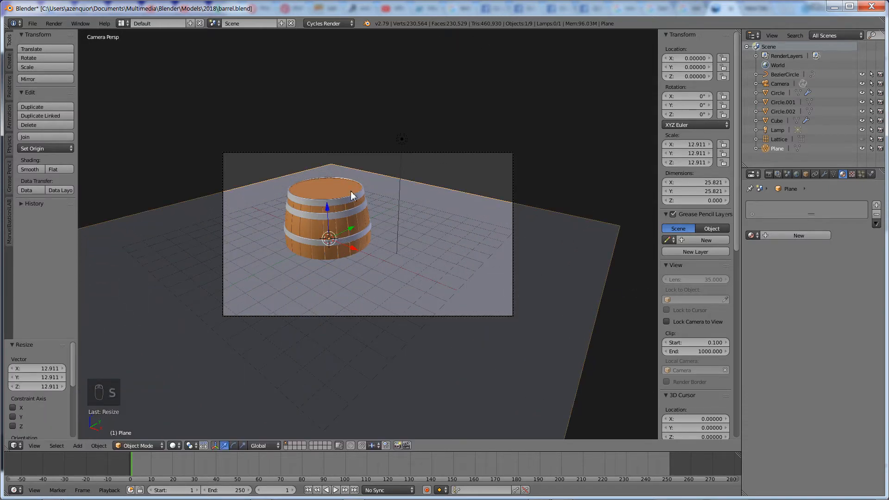
pyautogui.press('s')
pyautogui.click(293, 232)
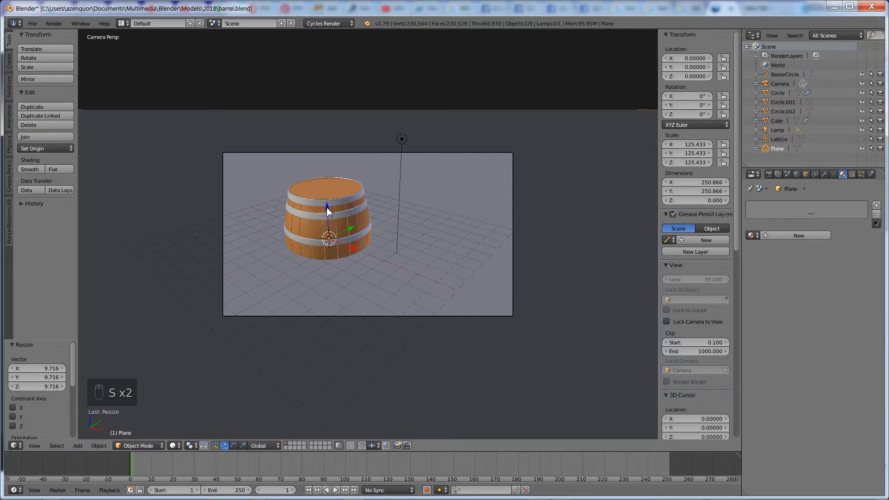
# Step: Move the ground plane down to Z about -3.088, level with the barrel's base in front view
pyautogui.moveTo(326, 211); pyautogui.dragTo(336, 284)
pyautogui.press('KP_1')
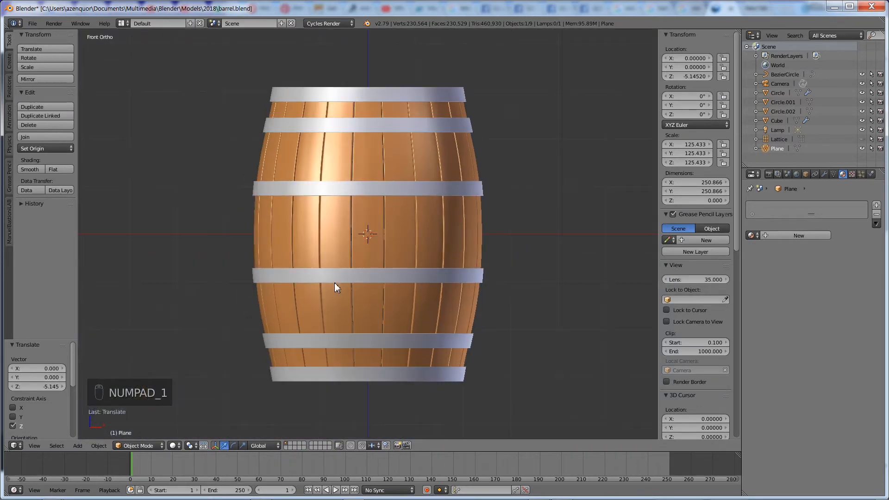
pyautogui.scroll(-4, 365, 262)
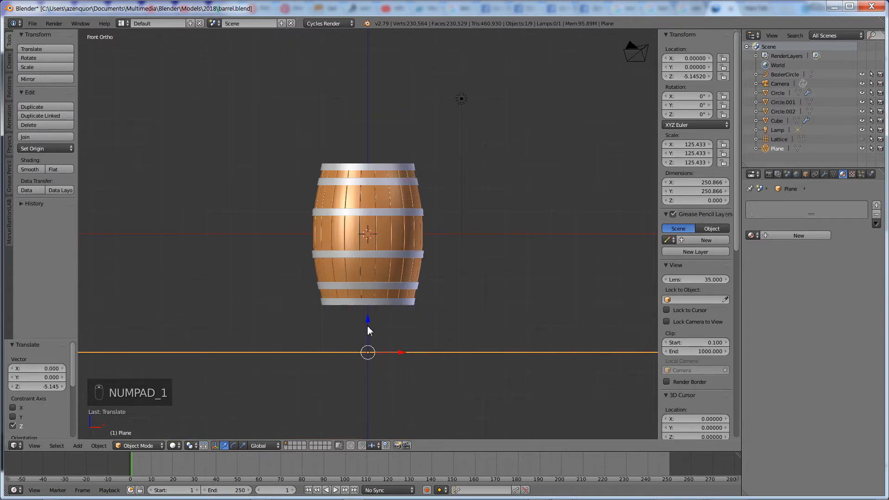
pyautogui.moveTo(367, 320); pyautogui.dragTo(369, 274)
# Step: Preview the barrel on the ground plane through the camera in Rendered shading, then return to Solid shading in Object Mode
pyautogui.press('Tab')
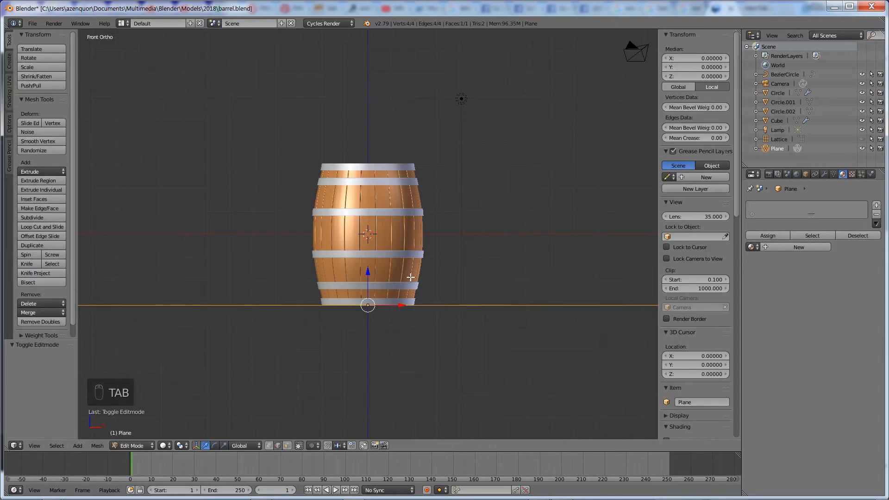
pyautogui.press('KP_0')
pyautogui.hotkey('shift', 'z')
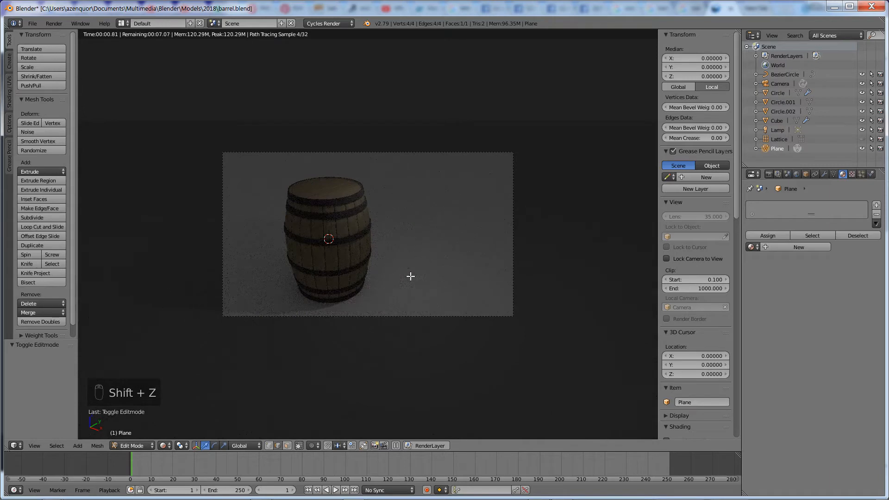
pyautogui.hotkey('shift', 'z')
pyautogui.press('Tab')
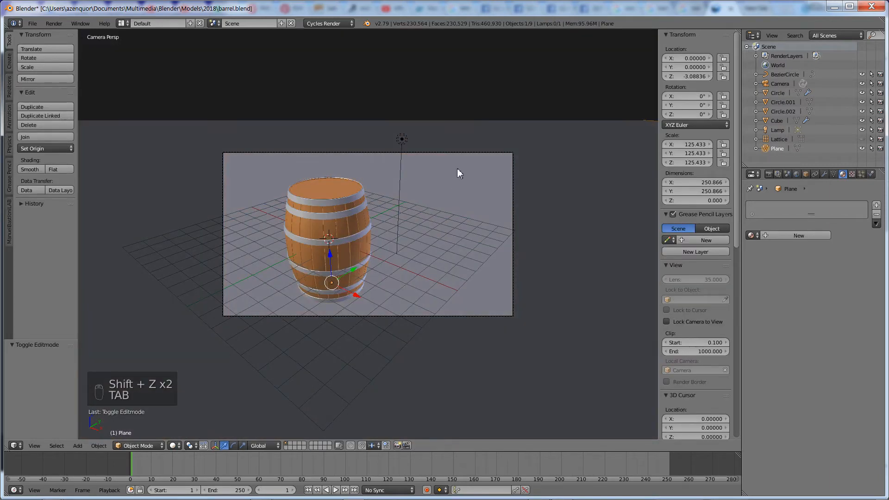
pyautogui.press('Tab')
pyautogui.press('Tab')
pyautogui.press('KP_1')
pyautogui.press('KP_0')
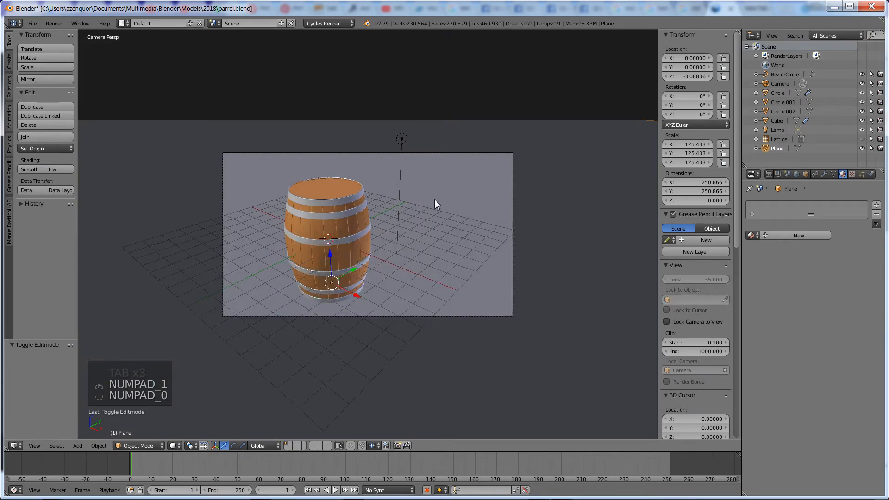
# Step: Add a second plane with radius 1 at the origin, working from a view outside the camera
pyautogui.moveTo(434, 199)
pyautogui.mouseDown(button='middle')
pyautogui.moveTo(421, 196)
pyautogui.moveTo(451, 193)
pyautogui.mouseUp(button='middle')
pyautogui.hotkey('shift', 'a')
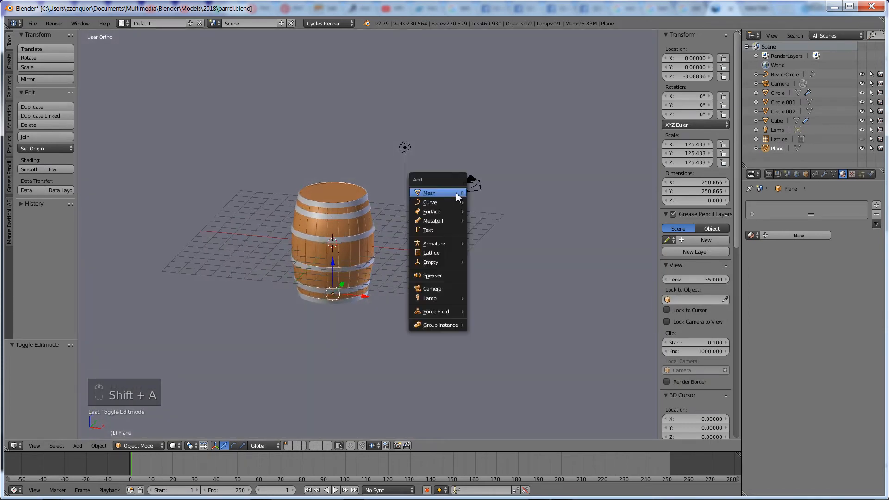
pyautogui.moveTo(454, 191)
pyautogui.click(490, 190)
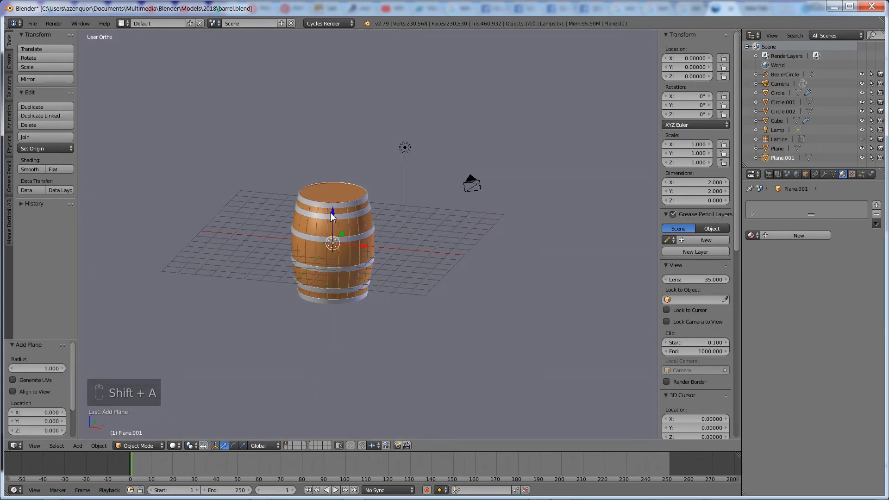
# Step: Raise the new plane above the barrel to Z about 8.146 and scale it to about 3.74
pyautogui.moveTo(331, 214); pyautogui.dragTo(348, 78)
pyautogui.moveTo(440, 304); pyautogui.dragTo(461, 294, button='middle')
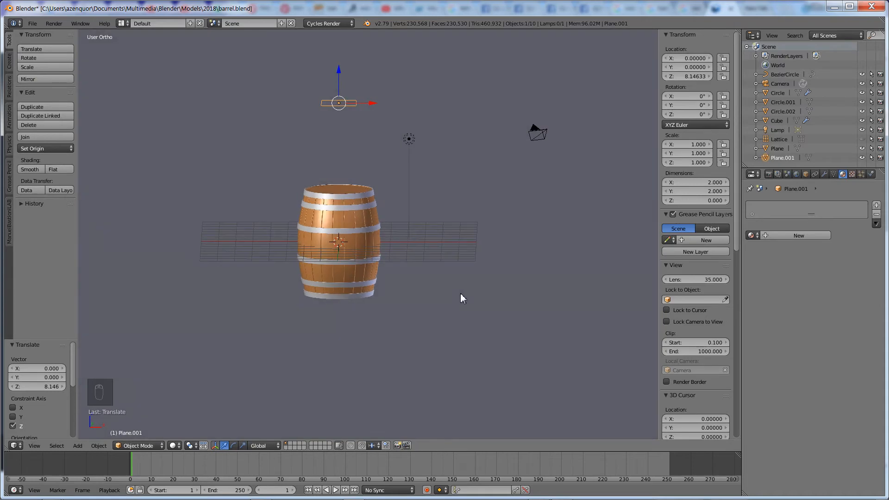
pyautogui.press('s')
pyautogui.click(336, 271)
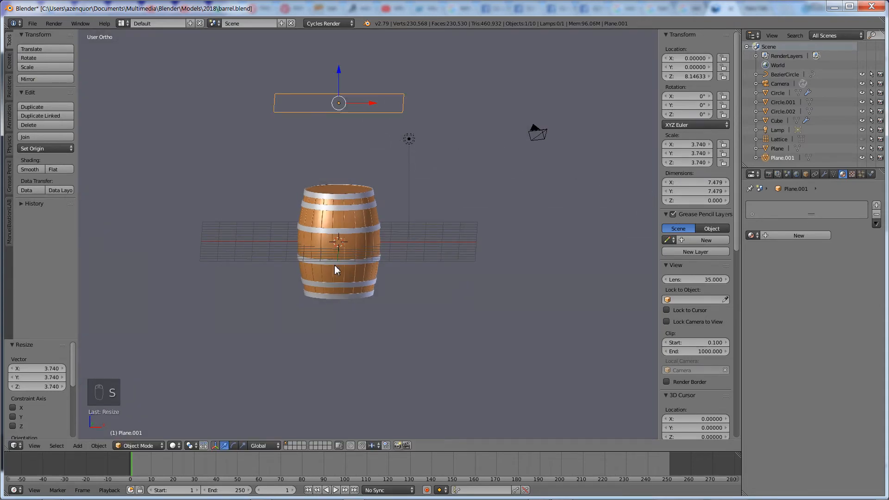
pyautogui.moveTo(337, 271); pyautogui.dragTo(491, 223, button='middle')
# Step: Give the raised plane a new material named warm and colour it a light yellow-orange
pyautogui.click(752, 235)
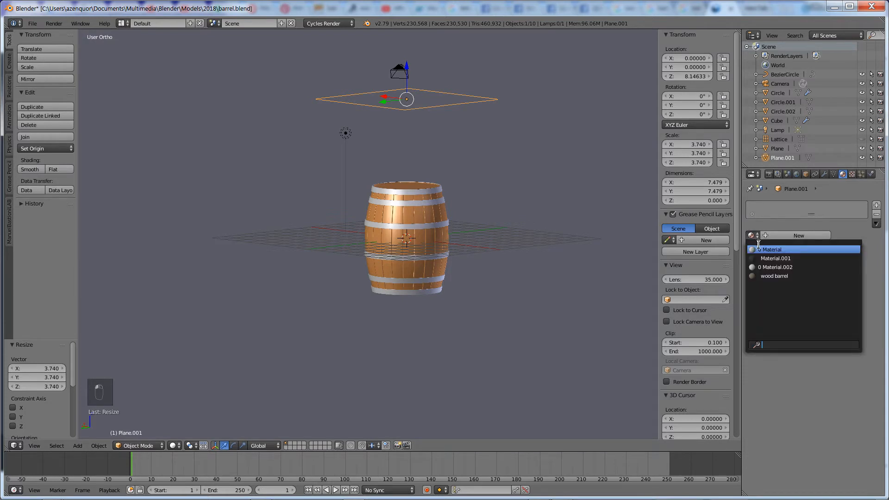
pyautogui.click(798, 236)
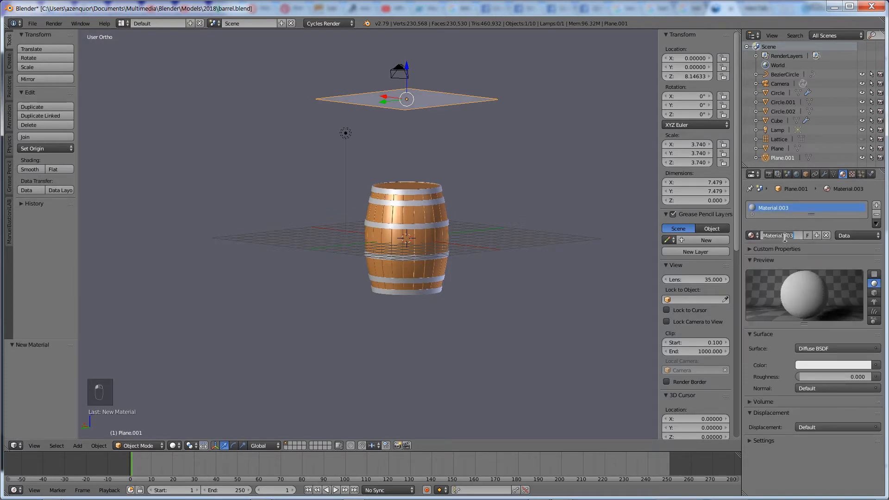
pyautogui.write('m')
pyautogui.press('Return')
pyautogui.click(821, 368)
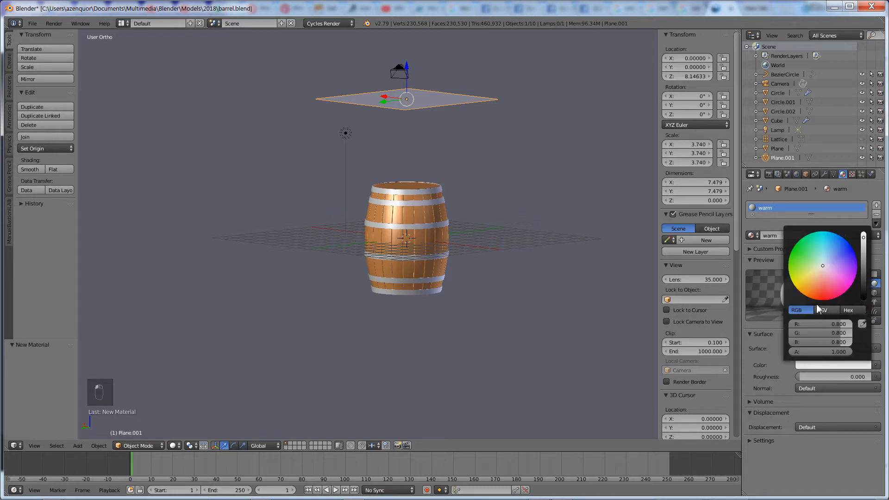
pyautogui.click(815, 275)
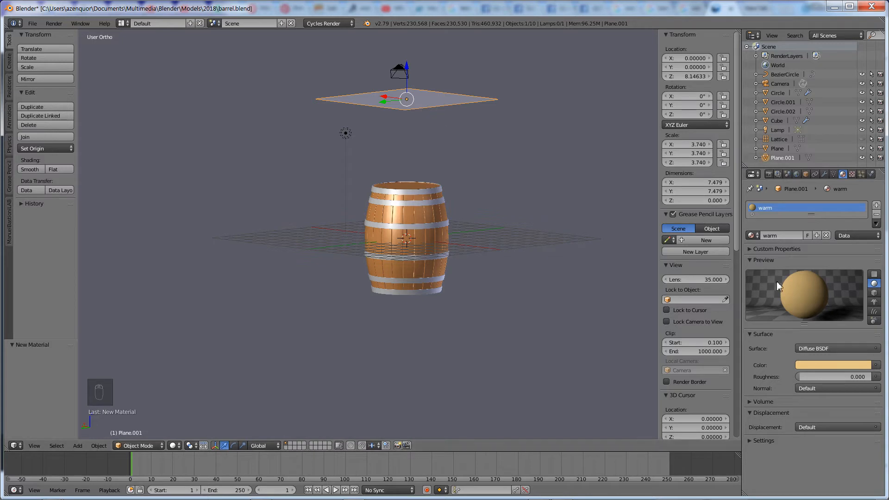
# Step: Change the warm material's surface to Emission and set its strength to 3.8
pyautogui.click(827, 351)
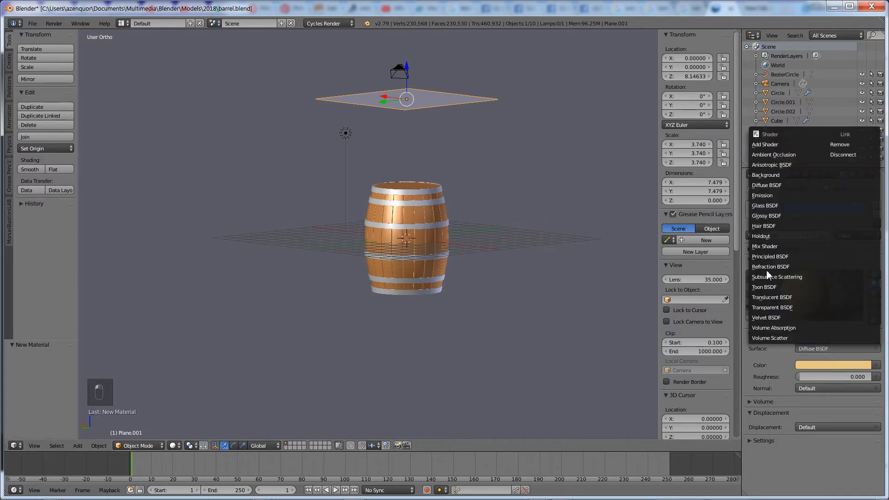
pyautogui.click(773, 196)
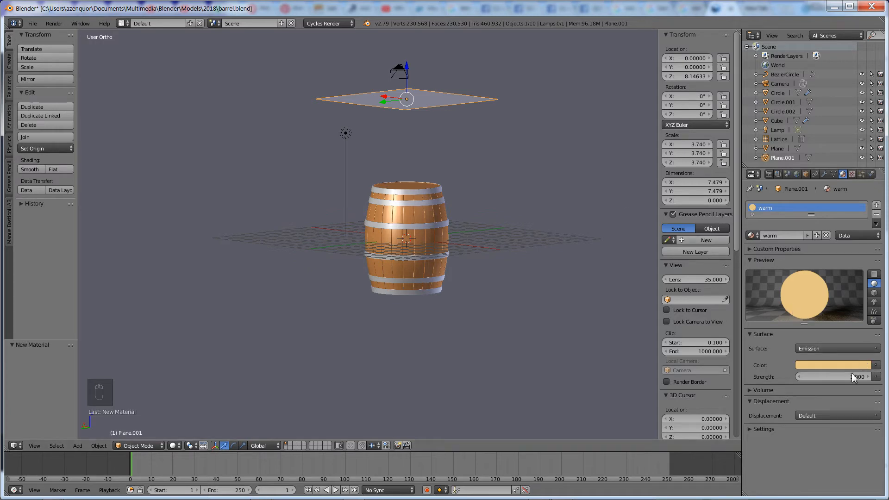
pyautogui.moveTo(833, 376); pyautogui.dragTo(847, 376)
# Step: Preview the barrel lit by the emissive plane through the camera in Rendered shading, and return to Solid shading
pyautogui.press('KP_0')
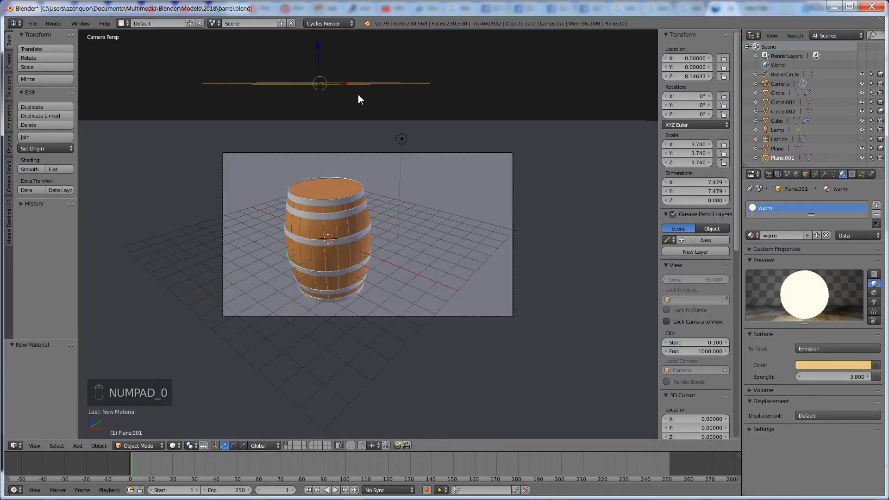
pyautogui.hotkey('shift', 'z')
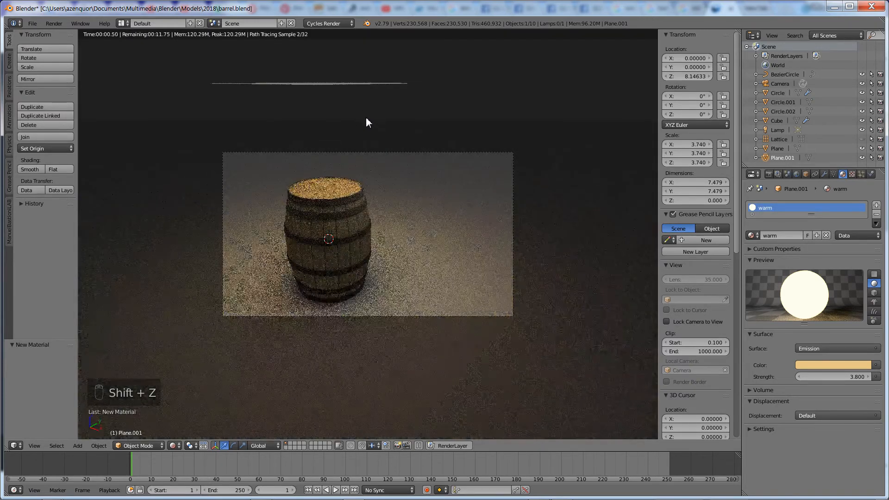
pyautogui.hotkey('shift', 'z')
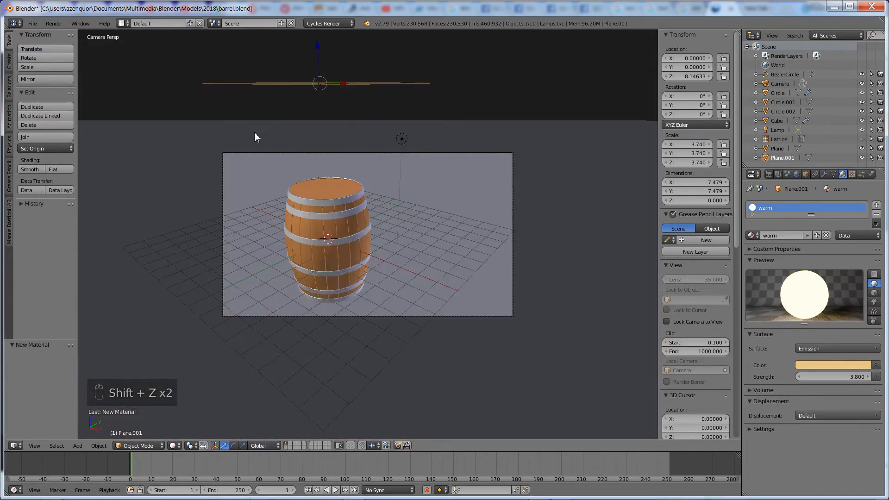
pyautogui.press('r')
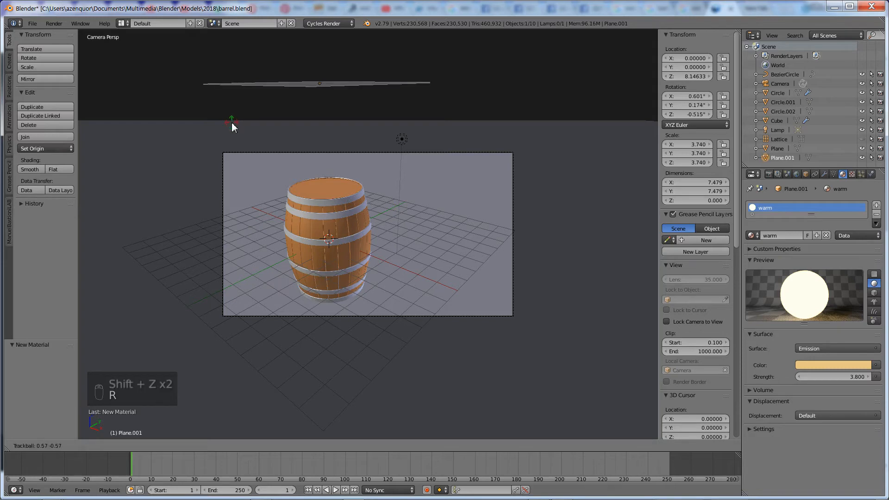
pyautogui.rightClick(240, 146)
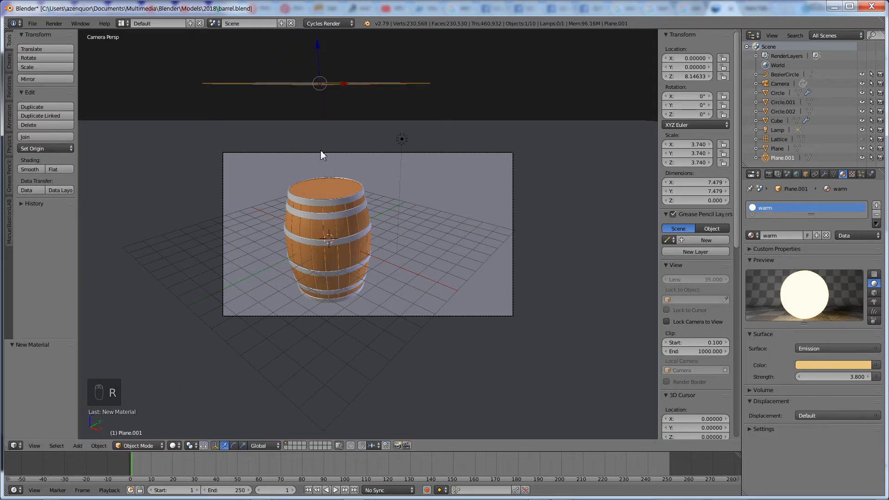
# Step: In top view, move the emissive plane beside the camera, to X about 10.094 and Y about -9.724
pyautogui.press('KP_7')
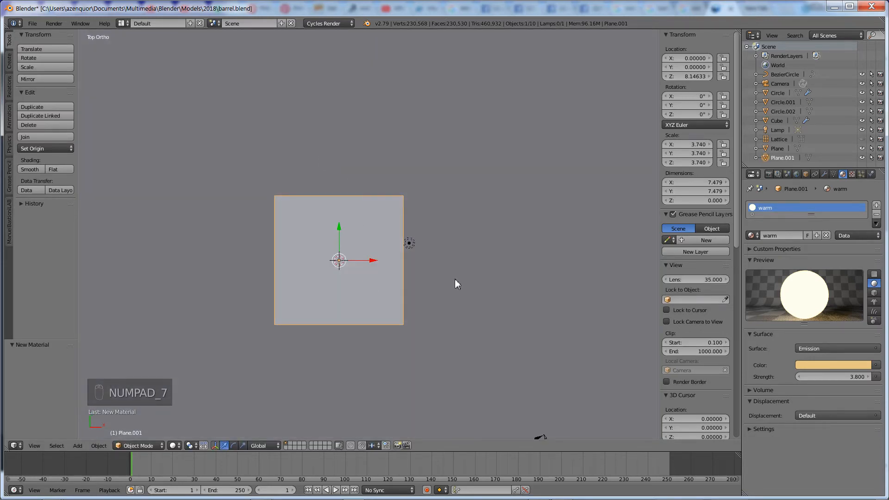
pyautogui.moveTo(372, 260); pyautogui.dragTo(460, 261)
pyautogui.scroll(-3, 410, 265)
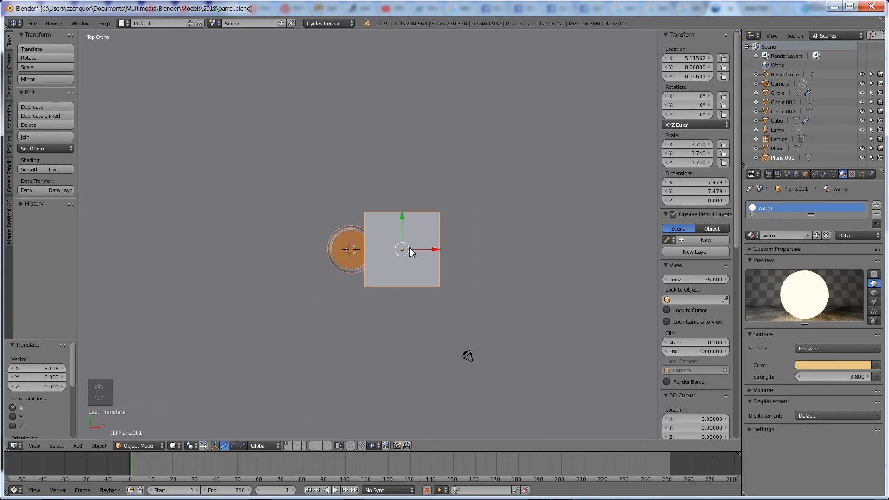
pyautogui.press('g')
pyautogui.click(461, 348)
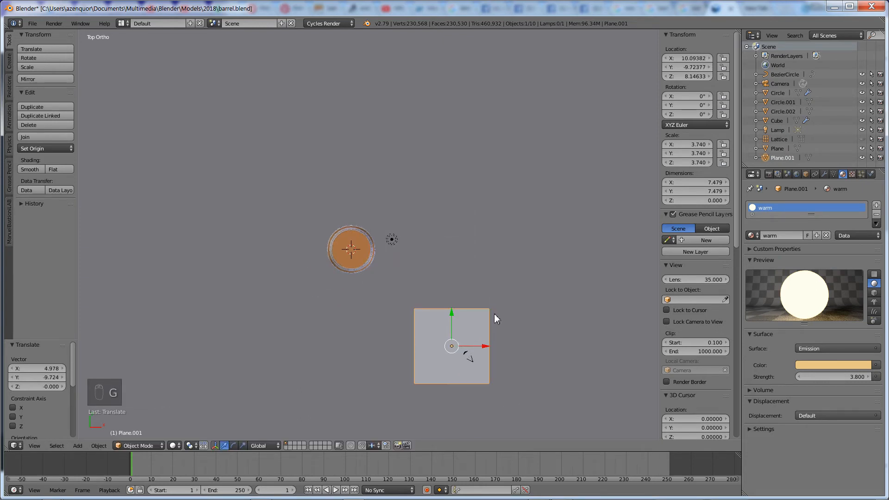
# Step: Try rotating the emissive plane about 49° in top view, and undo the rotation
pyautogui.press('r')
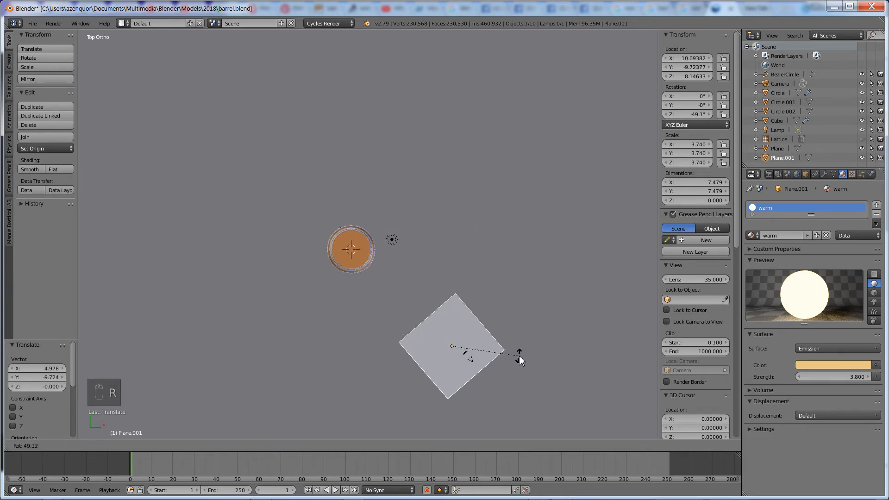
pyautogui.click(519, 355)
pyautogui.moveTo(490, 369); pyautogui.dragTo(536, 289, button='middle')
pyautogui.hotkey('ctrl', 'z')
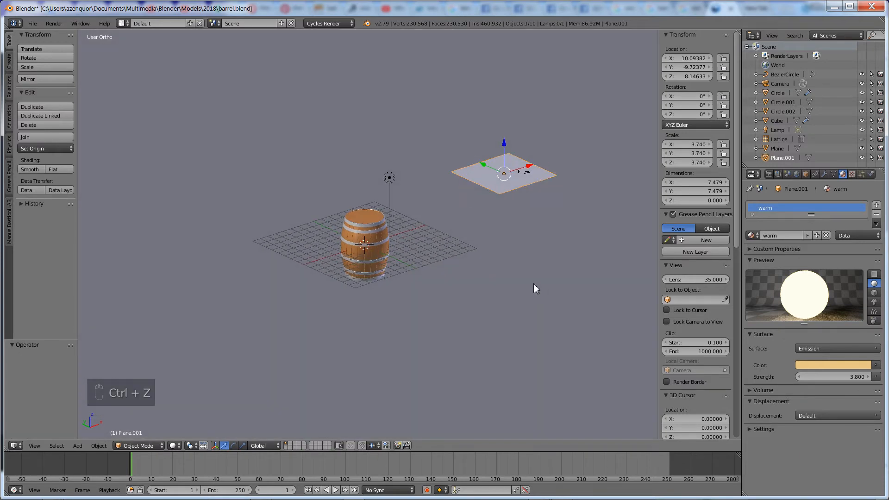
# Step: Rotate the emissive plane about 37° around the global Y axis and about -32.1° around the global Z axis
pyautogui.moveTo(532, 244); pyautogui.dragTo(515, 236, button='middle')
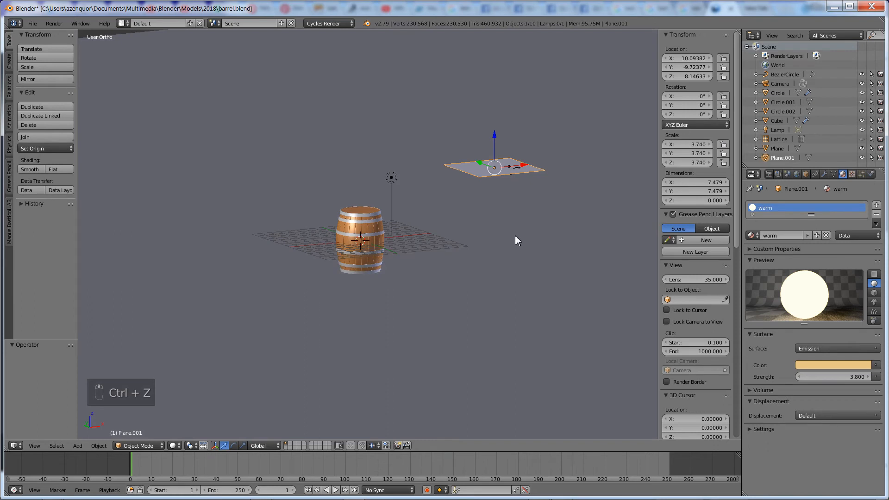
pyautogui.press('r')
pyautogui.press('y')
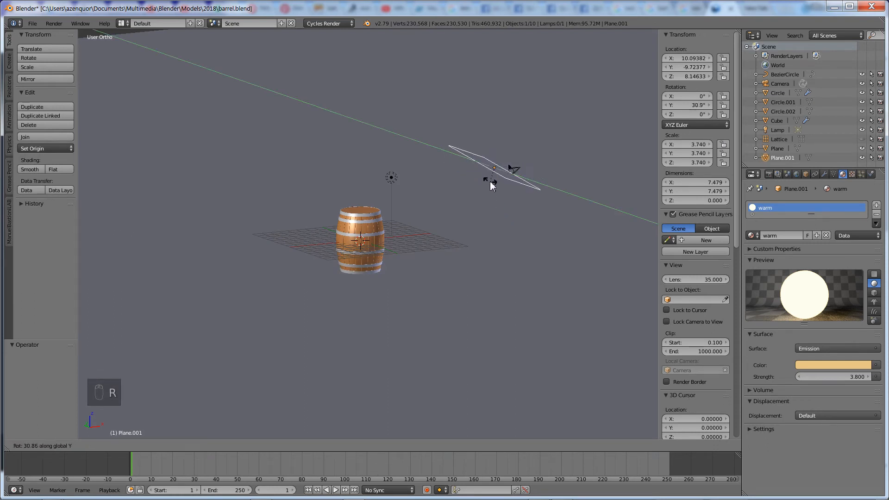
pyautogui.click(477, 202)
pyautogui.moveTo(509, 248); pyautogui.dragTo(477, 253, button='middle')
pyautogui.press('r')
pyautogui.press('z')
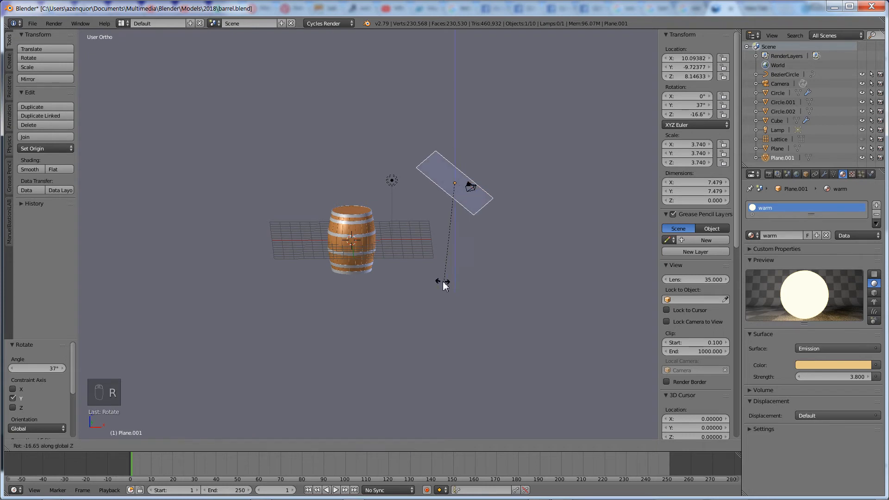
pyautogui.click(419, 280)
# Step: Tilt the emissive plane about -5.64° around its local X axis
pyautogui.press('r')
pyautogui.press('x')
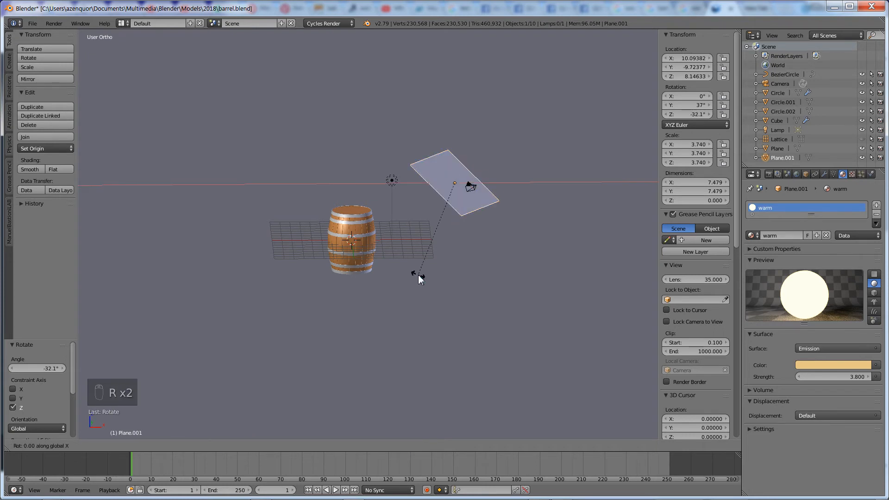
pyautogui.press('x')
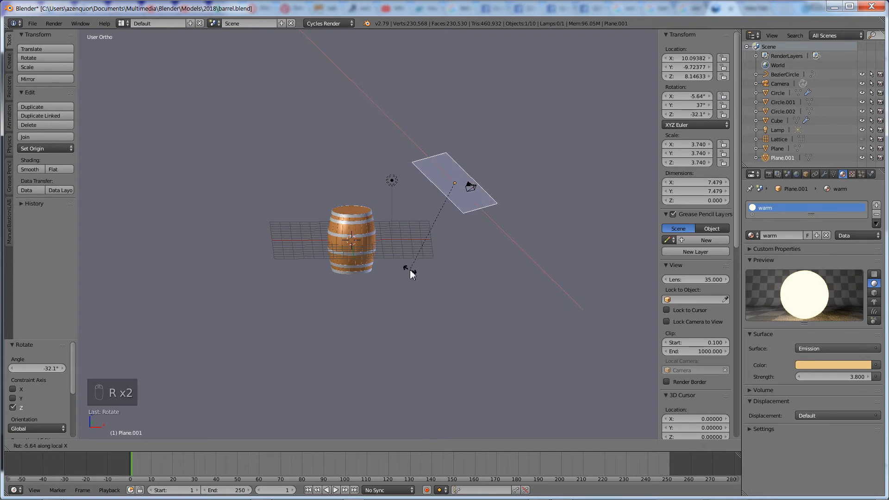
pyautogui.click(411, 273)
# Step: Move the emissive plane farther from the barrel along the X axis, to X about 14.837
pyautogui.press('KP_0')
pyautogui.press('KP_0')
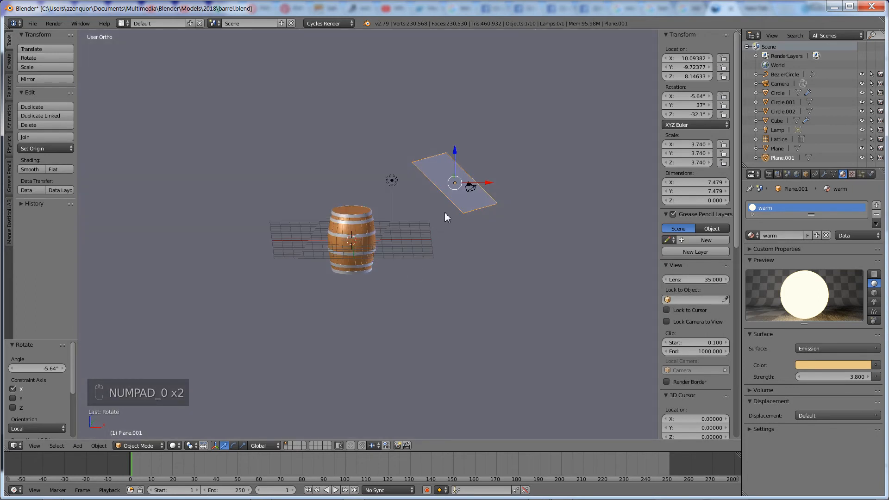
pyautogui.moveTo(489, 187); pyautogui.dragTo(532, 187)
pyautogui.moveTo(502, 279); pyautogui.dragTo(392, 288, button='middle')
# Step: Preview the barrel's lighting through the camera and up close in Rendered shading, and return to Solid shading
pyautogui.press('KP_0')
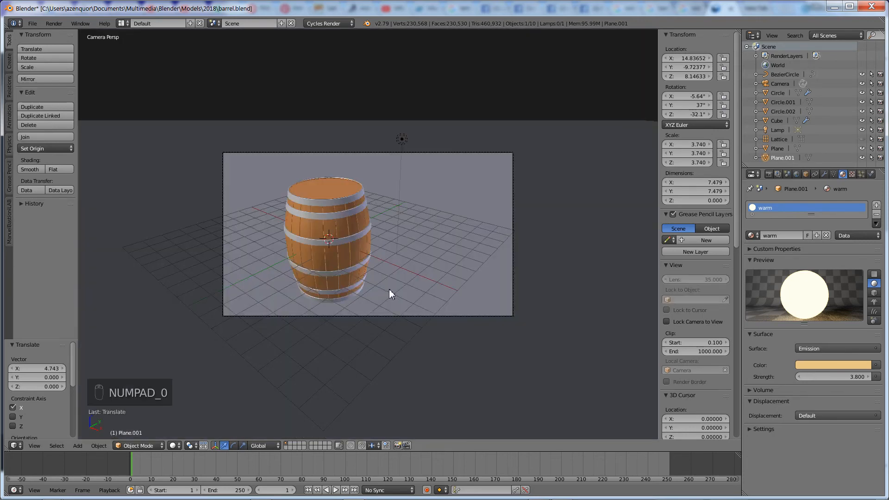
pyautogui.hotkey('shift', 'z')
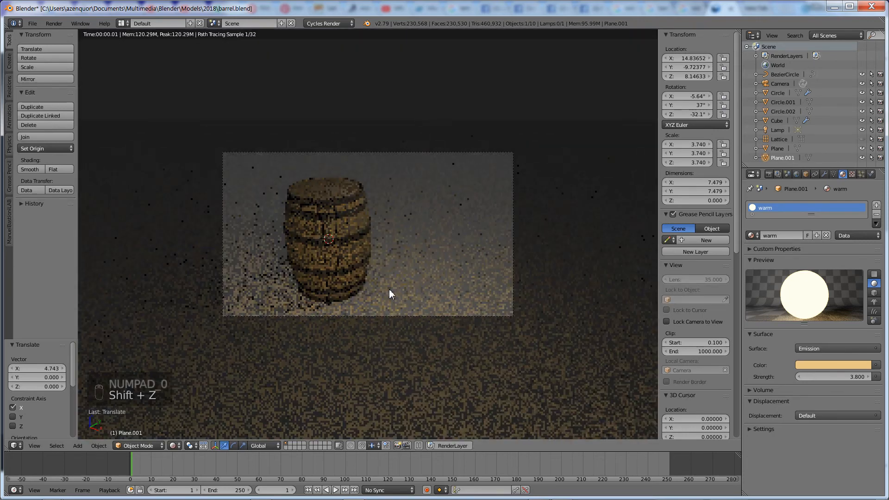
pyautogui.hotkey('shift', 'z')
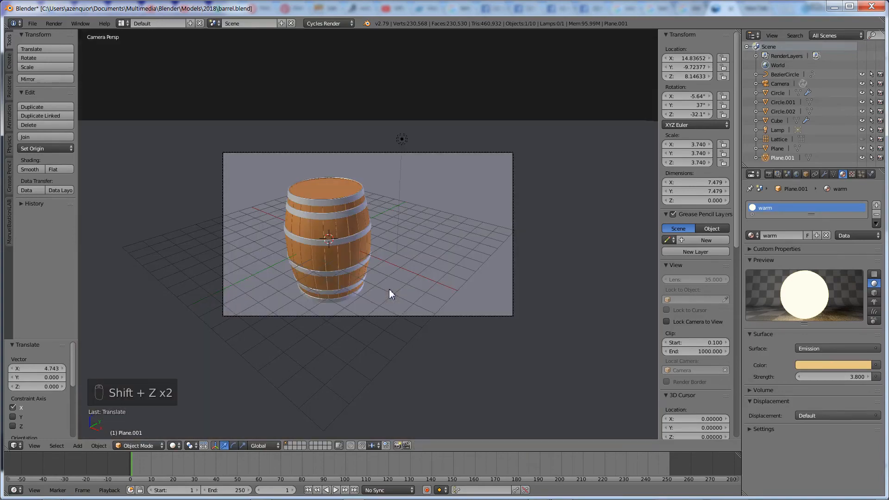
pyautogui.scroll(-5, 389, 289)
pyautogui.hotkey('shift', 'z')
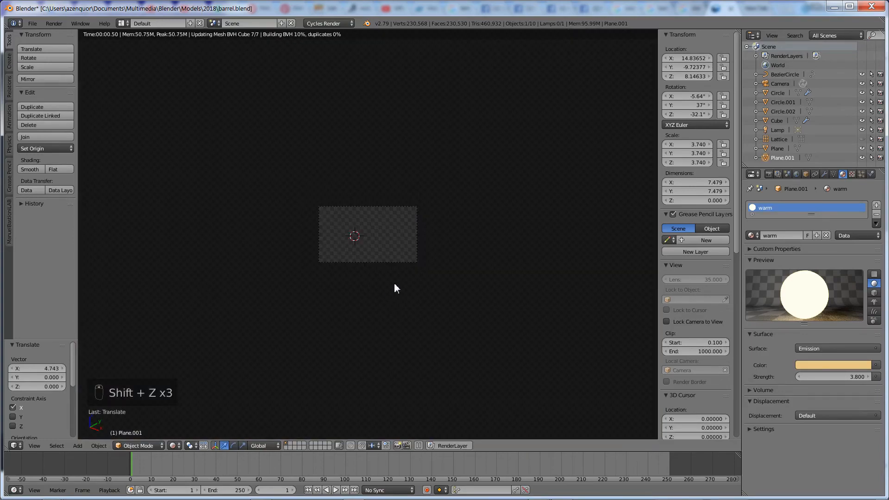
pyautogui.scroll(6, 391, 290)
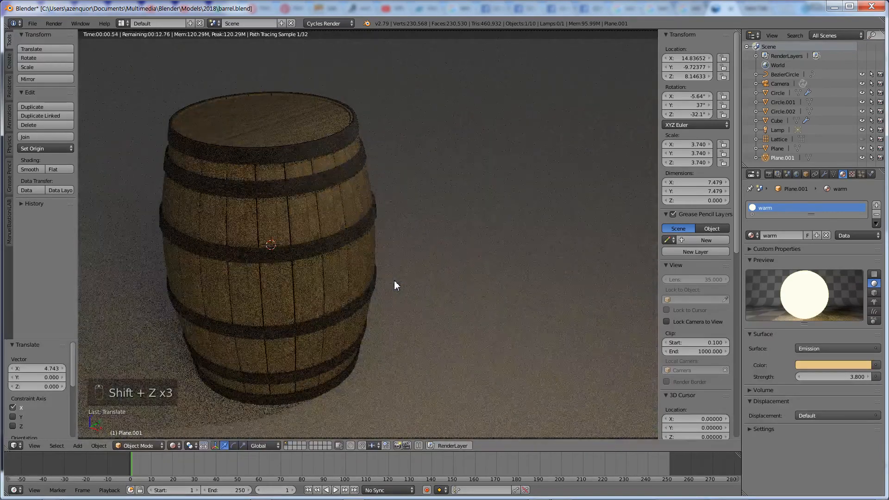
pyautogui.hotkey('shift', 'z')
pyautogui.press('Escape')
pyautogui.scroll(-5, 394, 281)
pyautogui.moveTo(346, 287); pyautogui.dragTo(337, 264, button='middle')
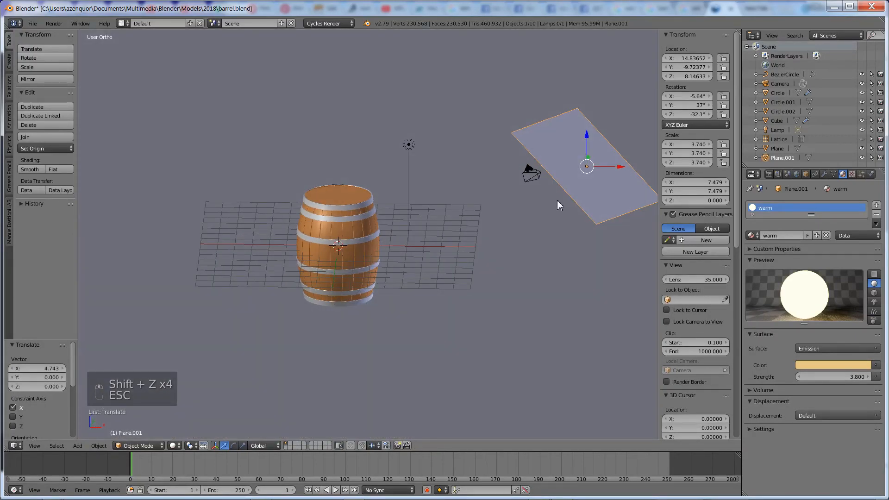
pyautogui.scroll(-2, 545, 216)
pyautogui.moveTo(503, 260)
pyautogui.mouseDown(button='middle')
pyautogui.moveTo(427, 264)
pyautogui.moveTo(516, 270)
pyautogui.mouseUp(button='middle')
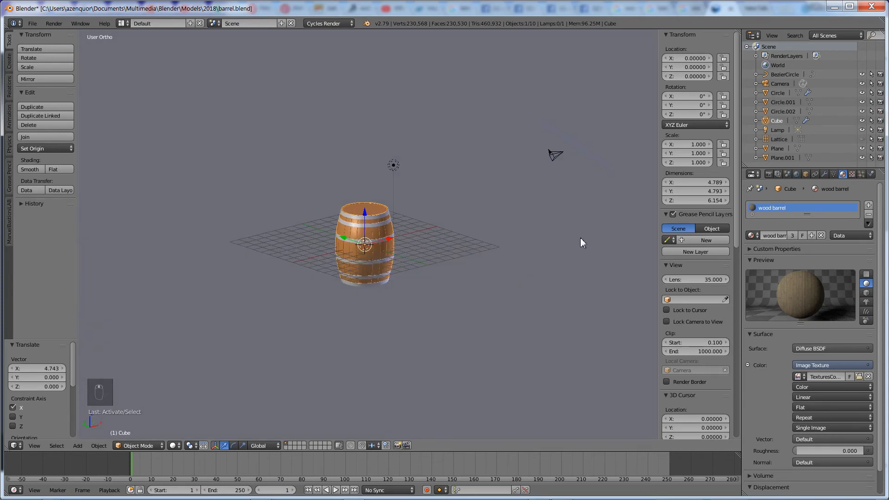
pyautogui.press('r')
pyautogui.press('x')
pyautogui.press('x')
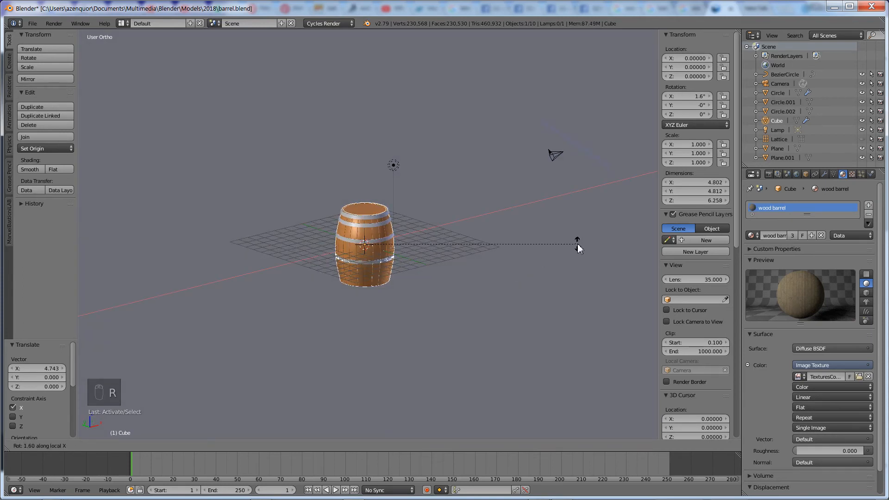
pyautogui.rightClick(577, 243)
pyautogui.press('Escape')
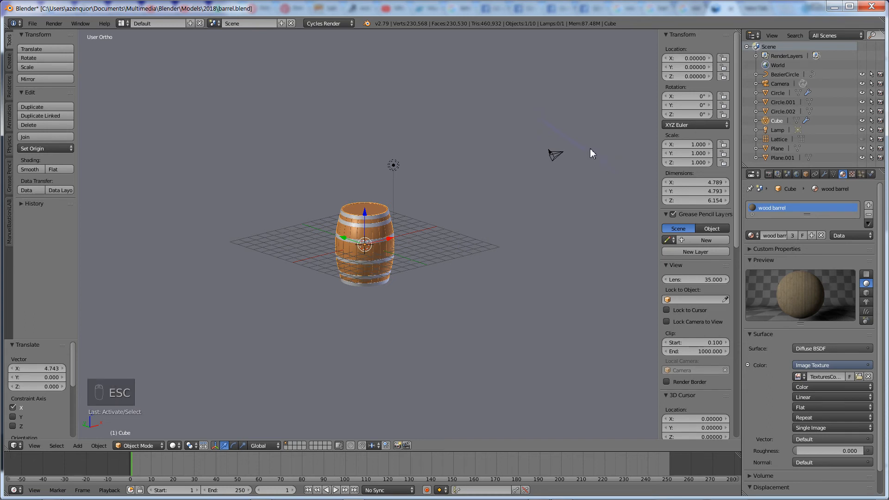
# Step: Rotate the warm emissive plane about 17.7° around its local Y axis
pyautogui.rightClick(591, 152)
pyautogui.press('r')
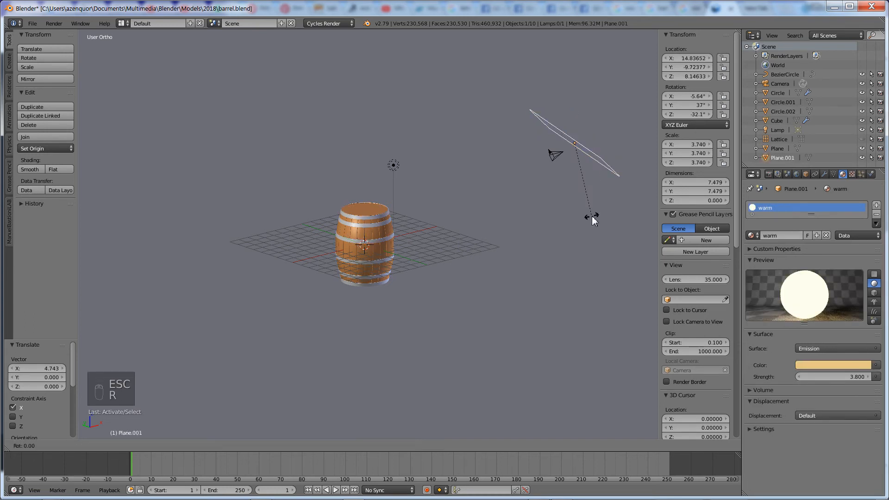
pyautogui.press('x')
pyautogui.press('x')
pyautogui.press('y')
pyautogui.press('y')
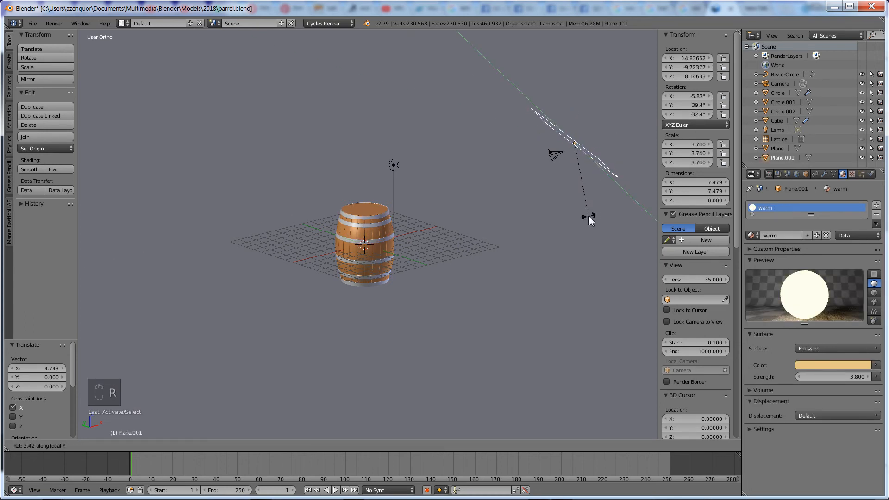
pyautogui.click(568, 240)
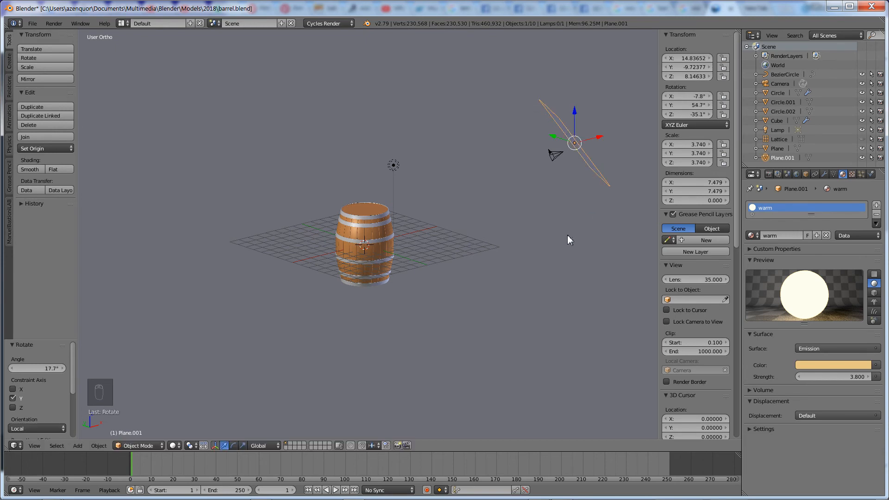
# Step: Duplicate the warm emissive plane in top view, offsetting the copy about -19.76 along X and -2.23 along Y
pyautogui.press('KP_7')
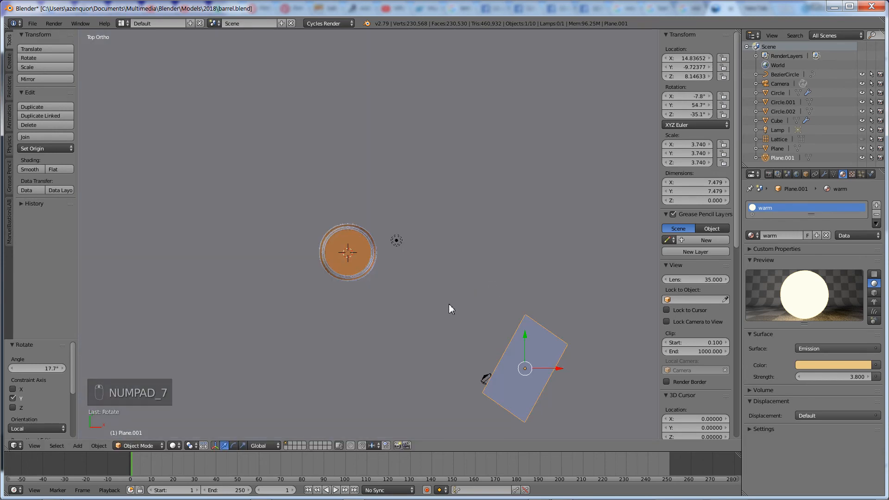
pyautogui.scroll(-2, 448, 307)
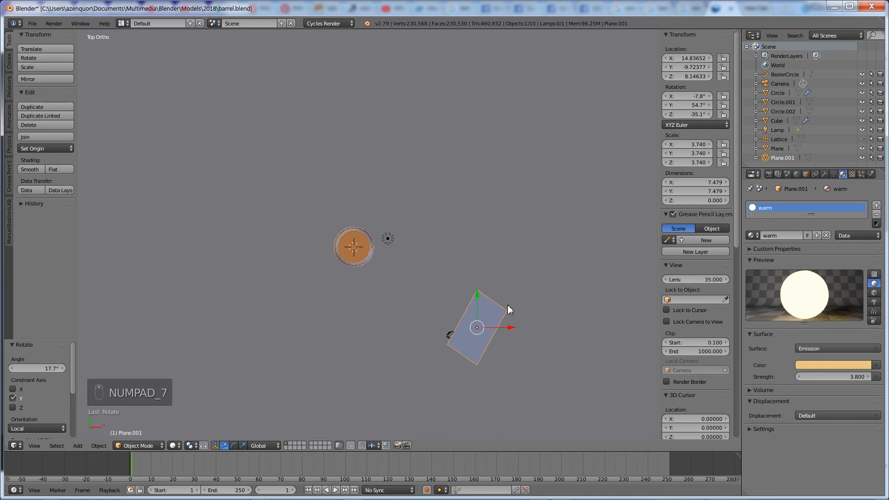
pyautogui.hotkey('shift', 'd')
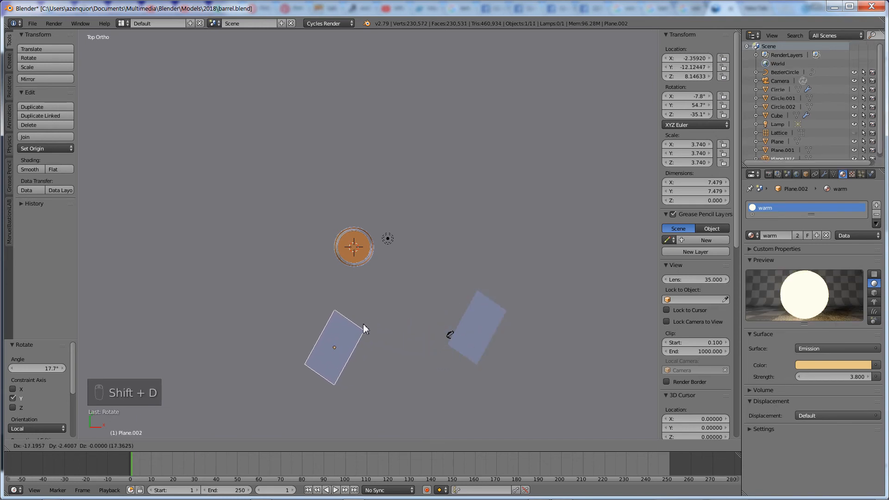
pyautogui.click(343, 324)
# Step: Rotate the duplicated plane about 92.9° in top view and move it to about X -8.61, Y -10.00
pyautogui.press('r')
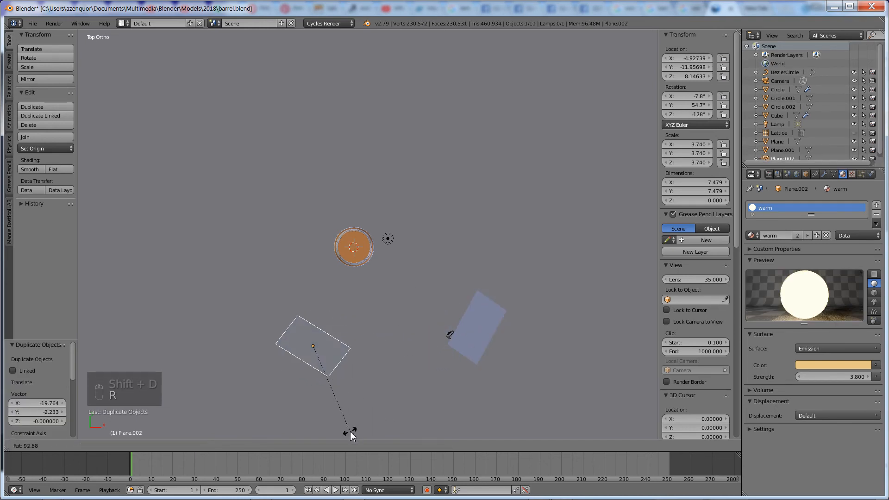
pyautogui.click(349, 432)
pyautogui.press('g')
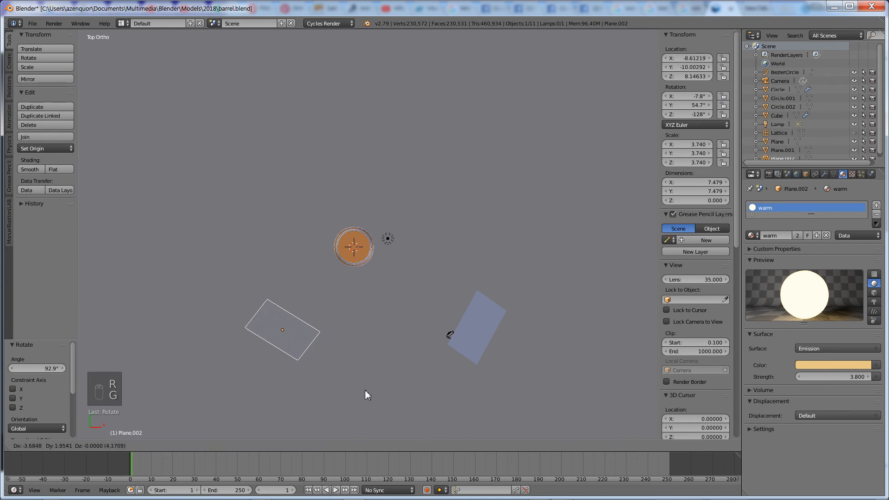
pyautogui.click(365, 391)
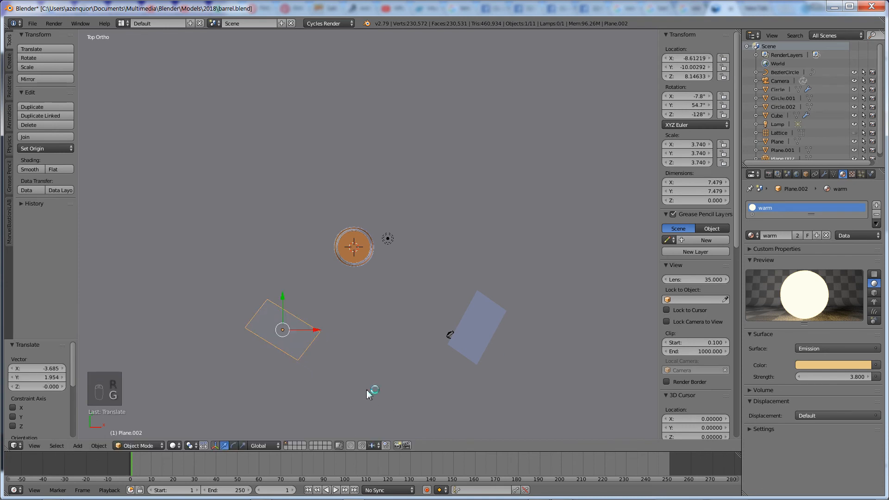
# Step: Give the duplicated plane its own copy of the warm material and name it cool
pyautogui.click(817, 235)
pyautogui.click(788, 237)
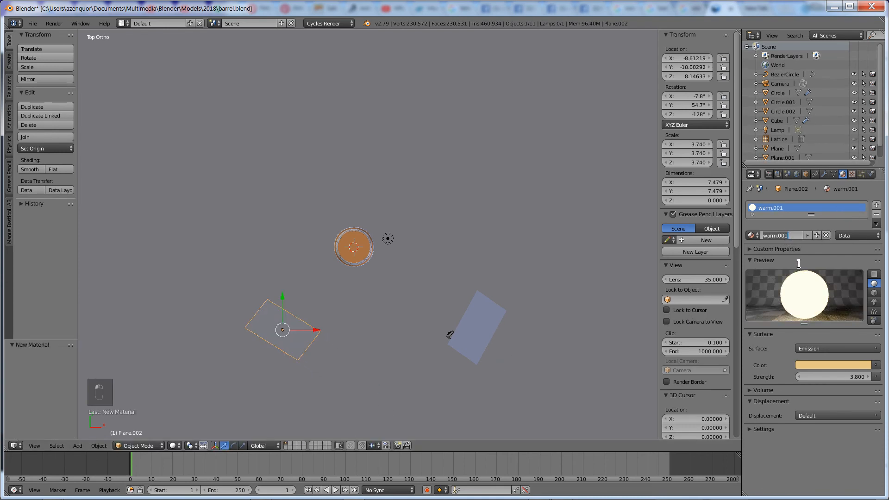
pyautogui.write('cool')
pyautogui.press('Return')
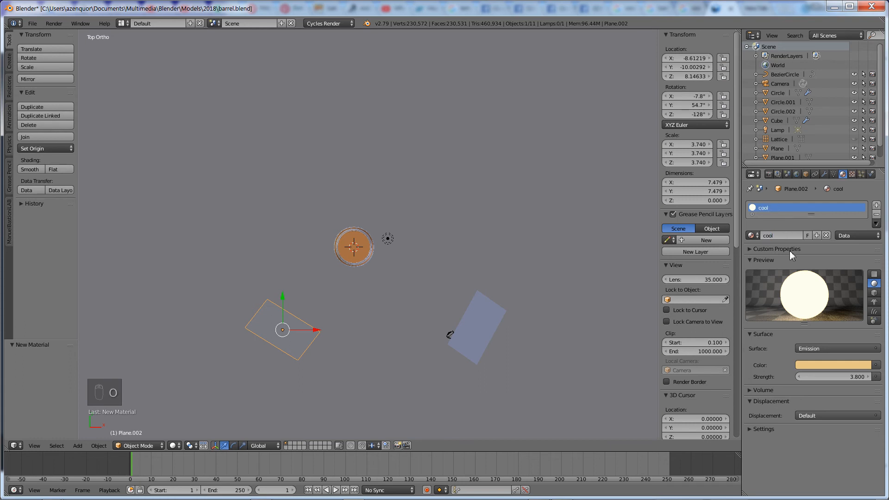
# Step: Set the cool material's emission to light blue (about R 0.455, G 0.598, B 0.800) with a strength of 1.2
pyautogui.click(825, 366)
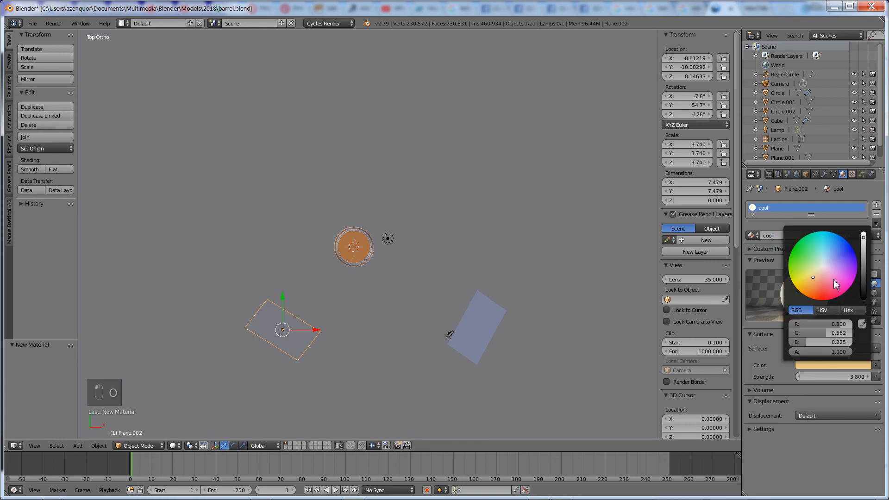
pyautogui.click(828, 258)
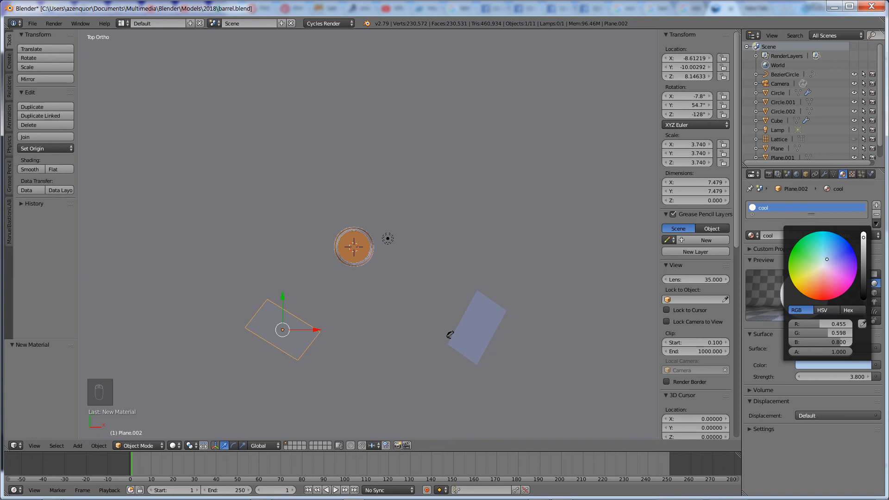
pyautogui.moveTo(834, 376); pyautogui.dragTo(819, 377)
# Step: Preview the barrel's warm and cool lighting through the camera in Rendered shading
pyautogui.press('KP_0')
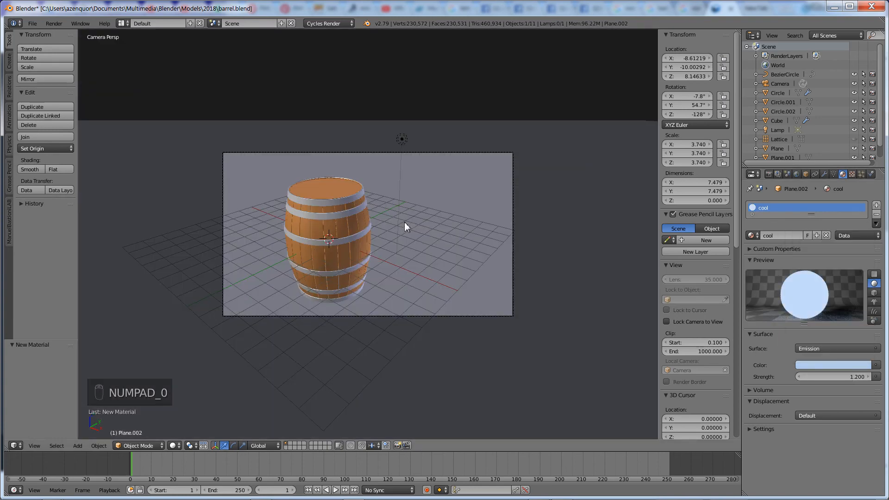
pyautogui.hotkey('shift', 'z')
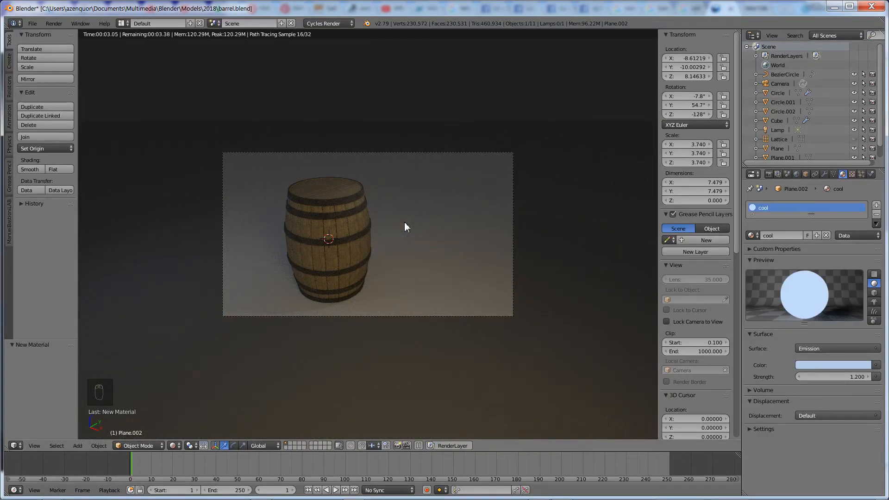
pyautogui.scroll(2, 404, 223)
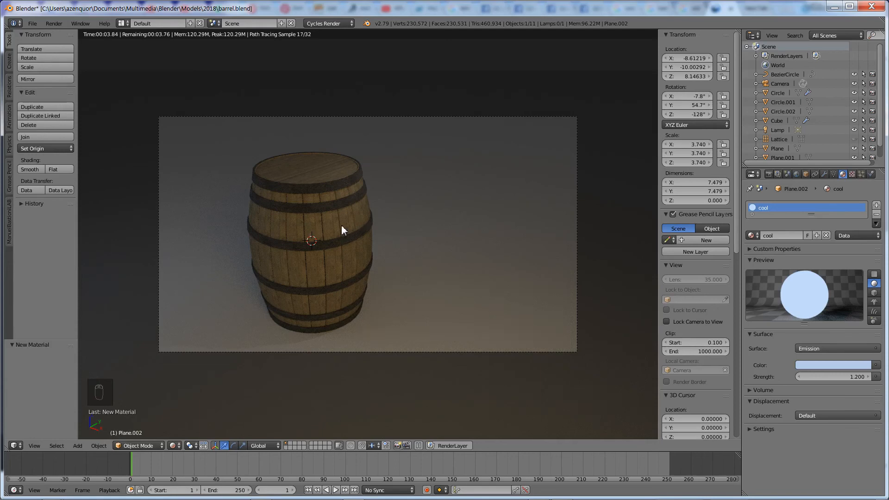
pyautogui.press('Escape')
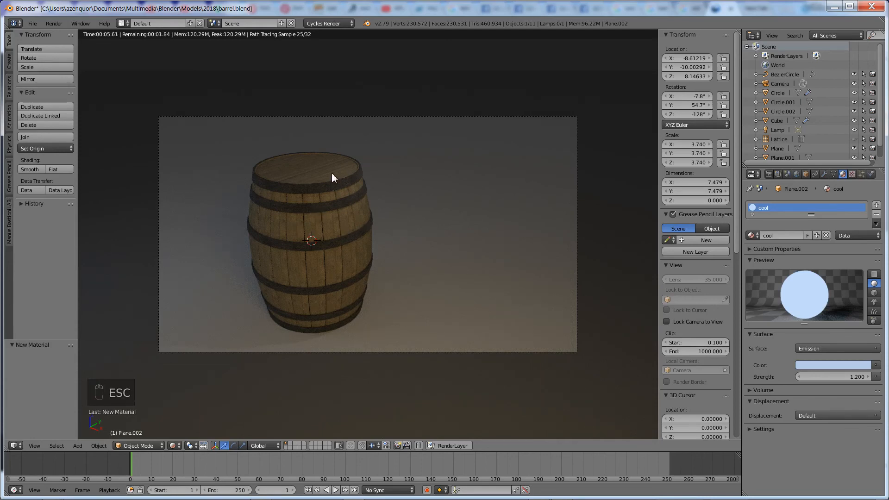